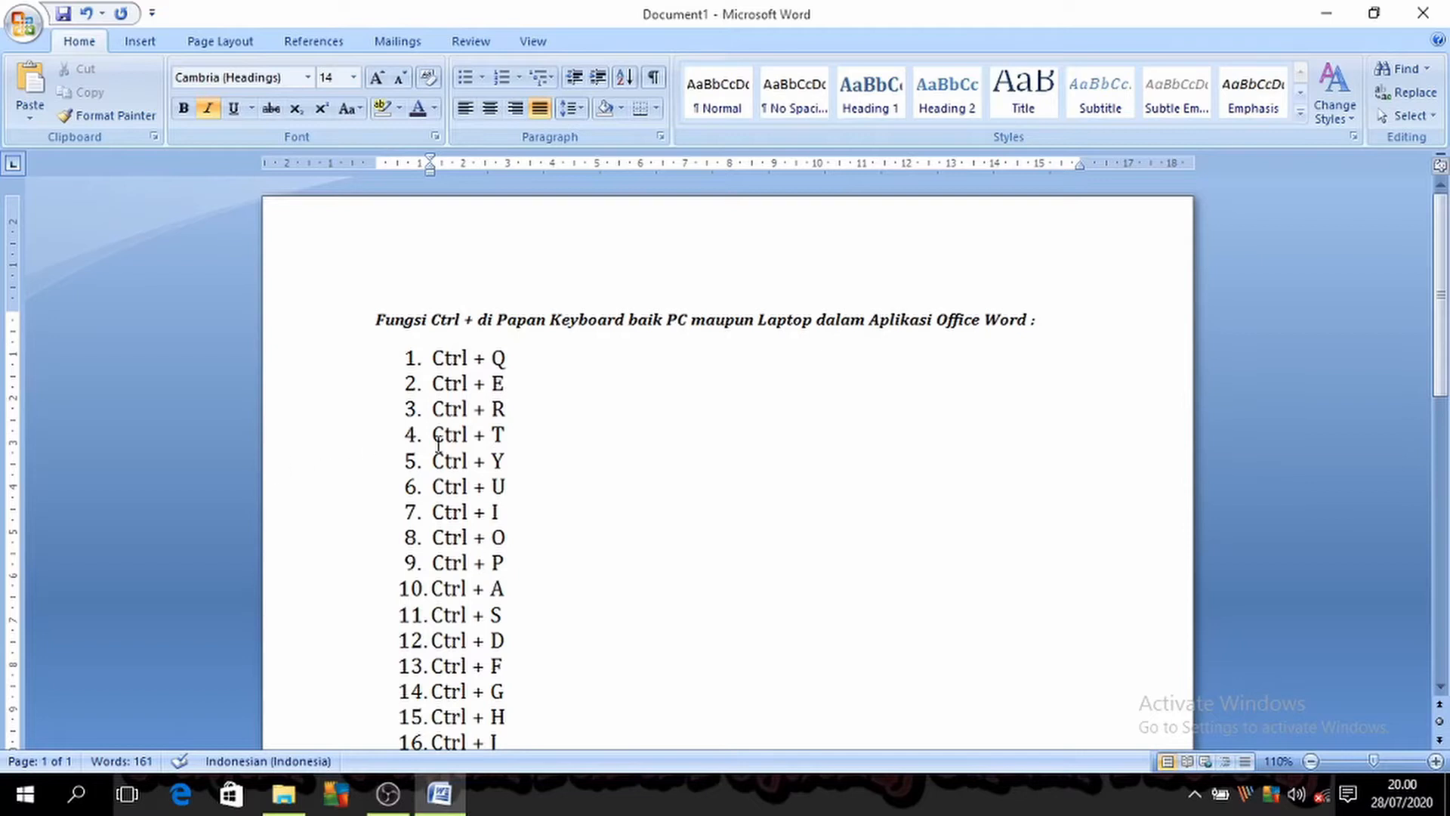
click(701, 385)
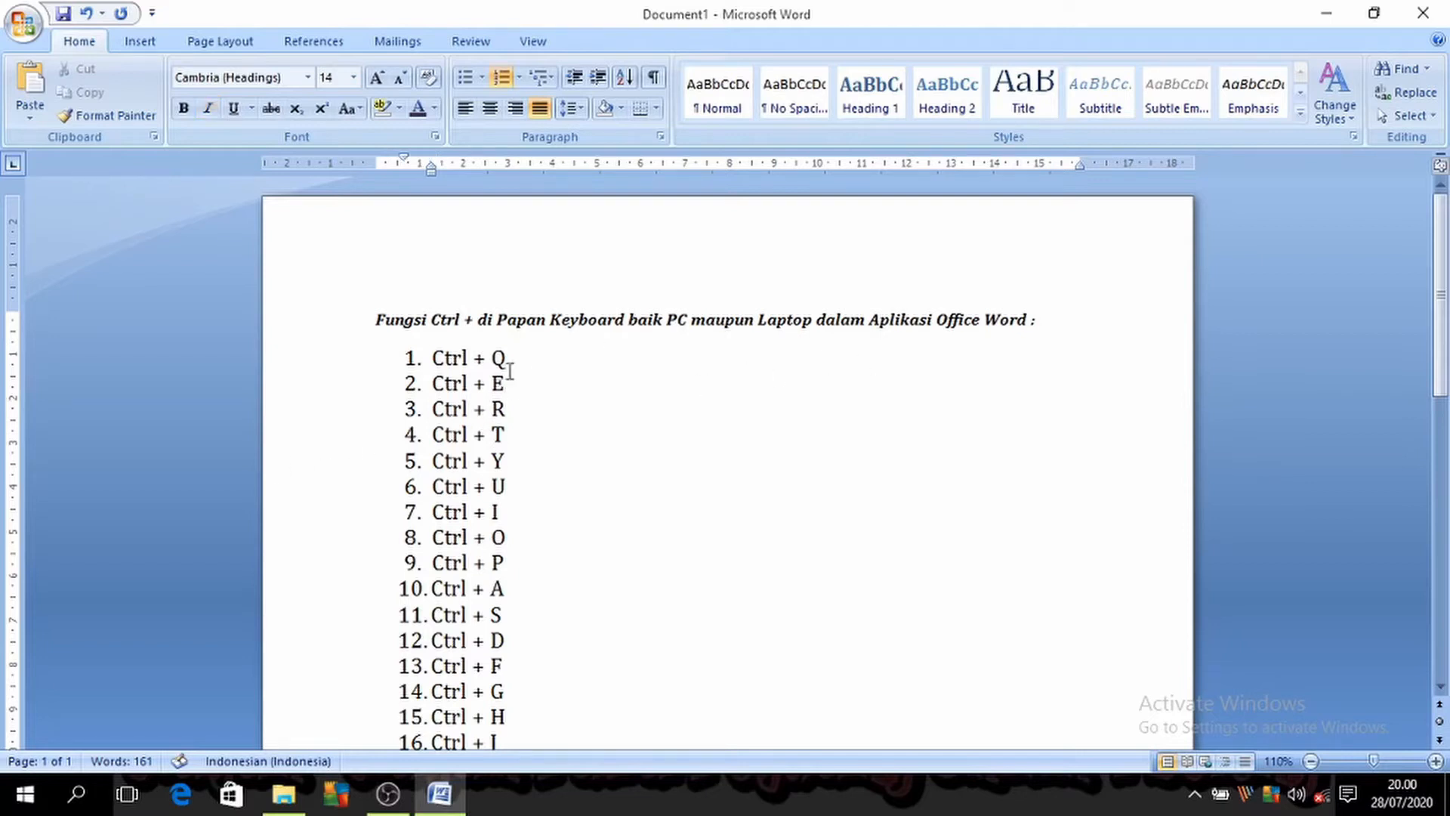
drag(373, 323, 555, 356)
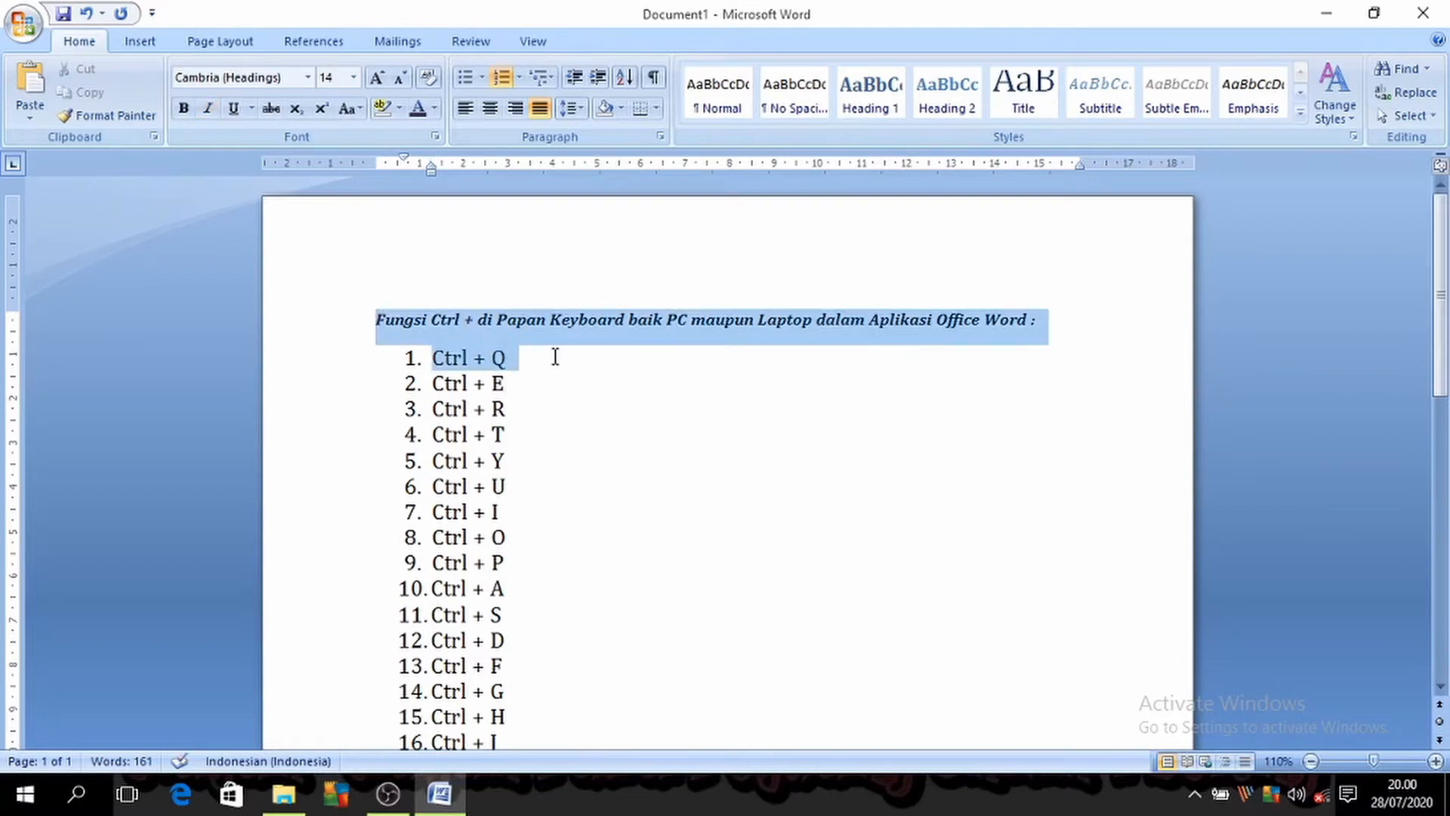
click(559, 381)
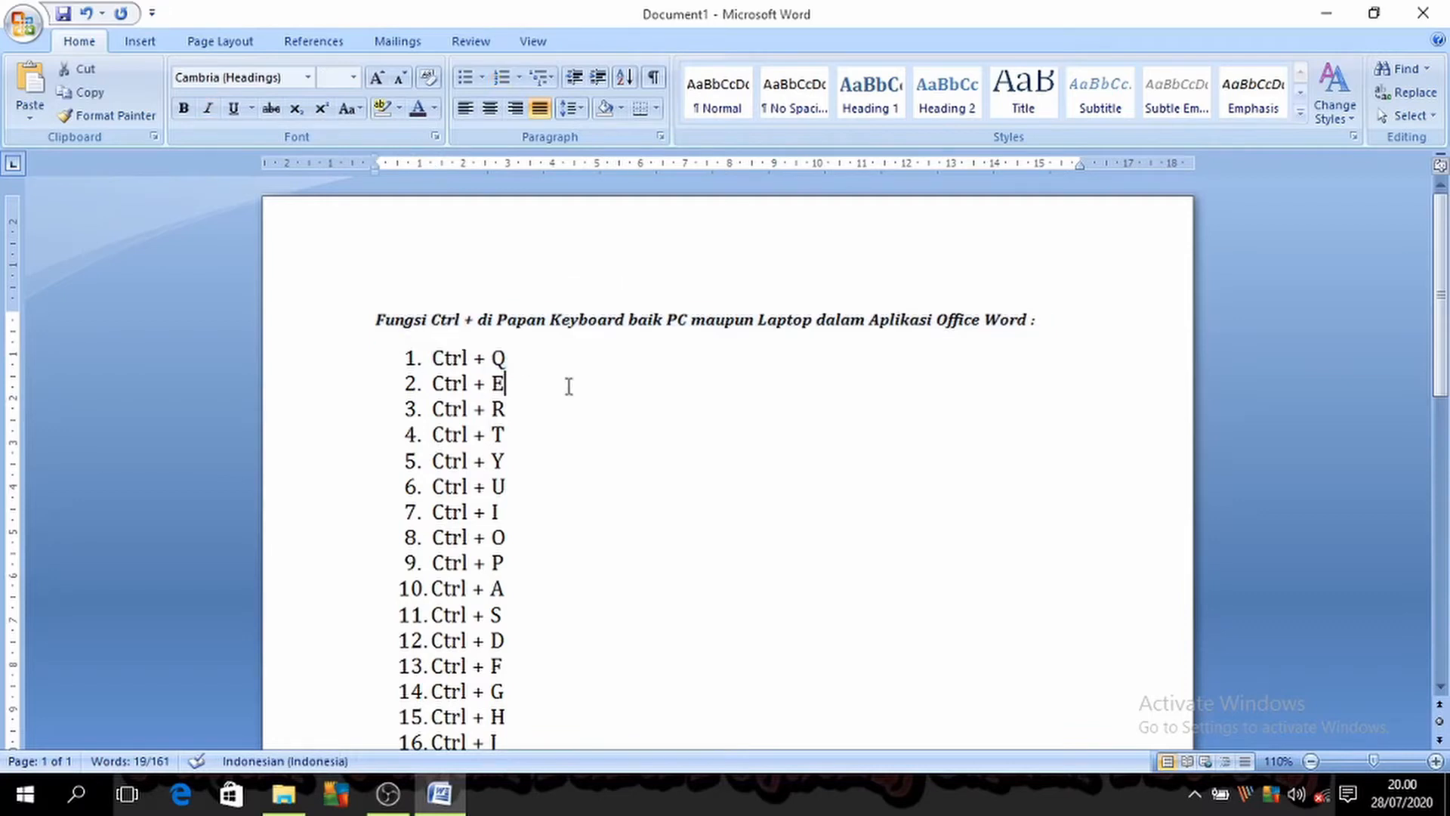
drag(380, 312, 528, 355)
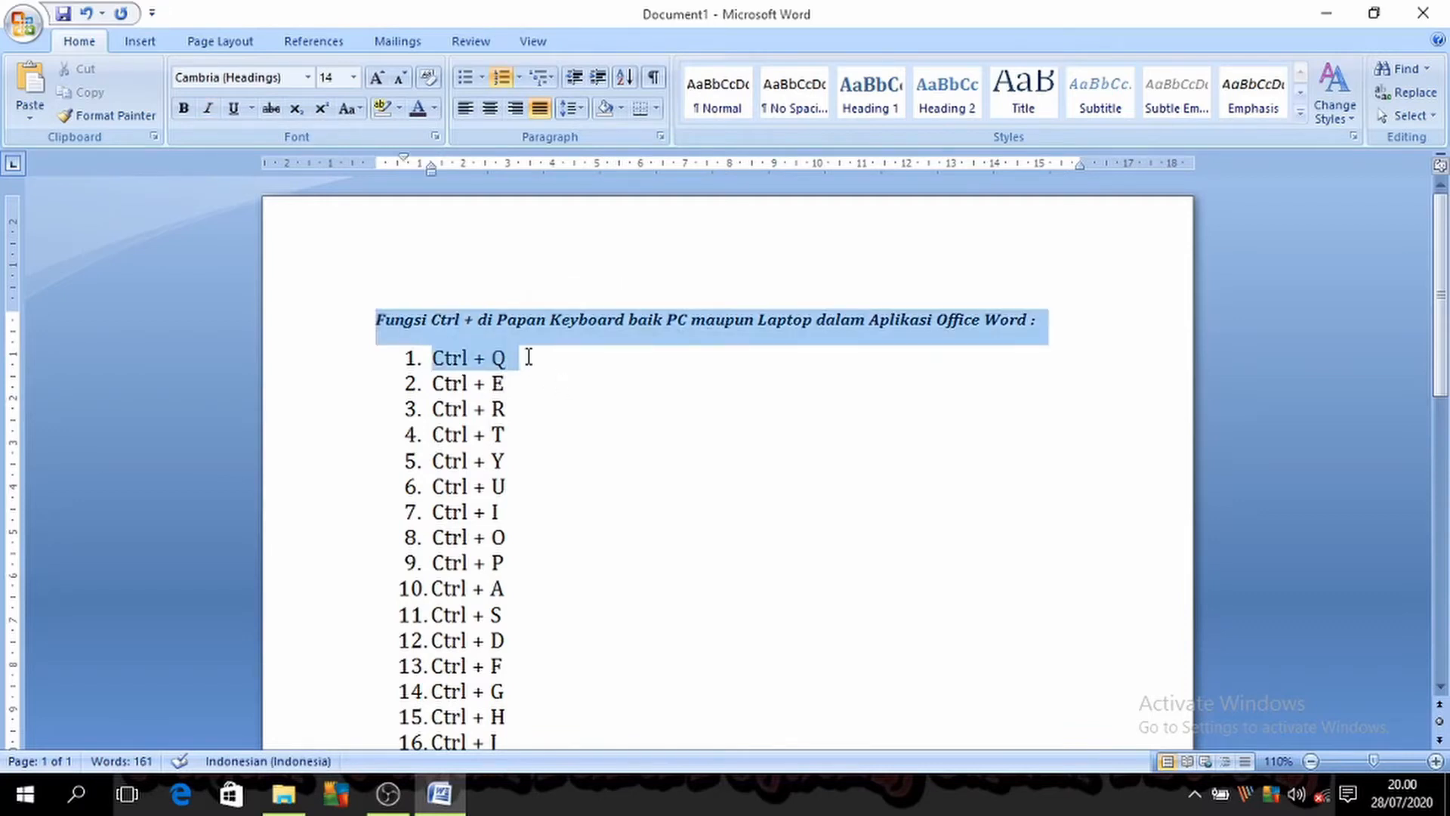
click(607, 394)
drag(432, 348, 517, 379)
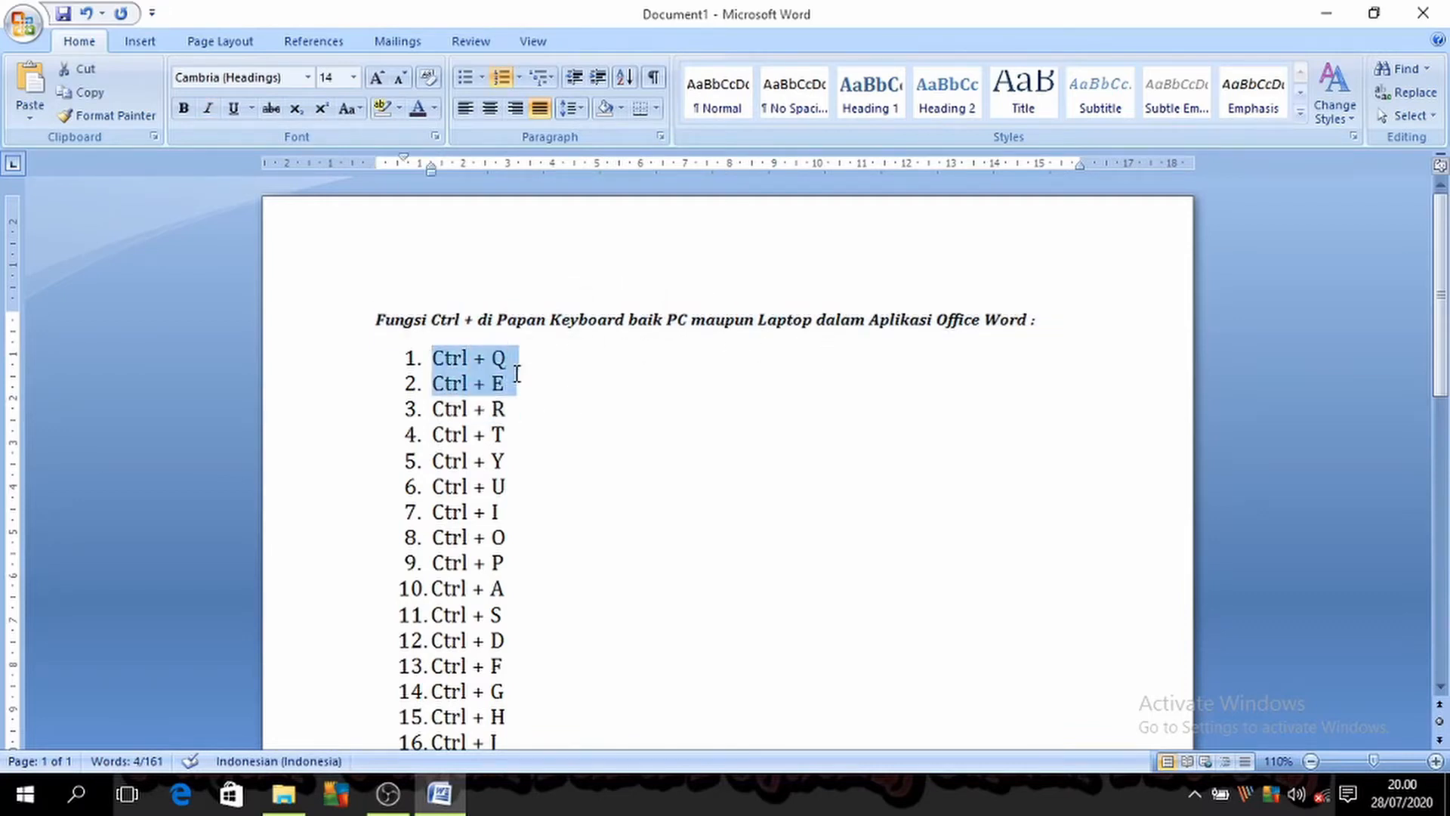
click(516, 382)
drag(377, 317, 528, 373)
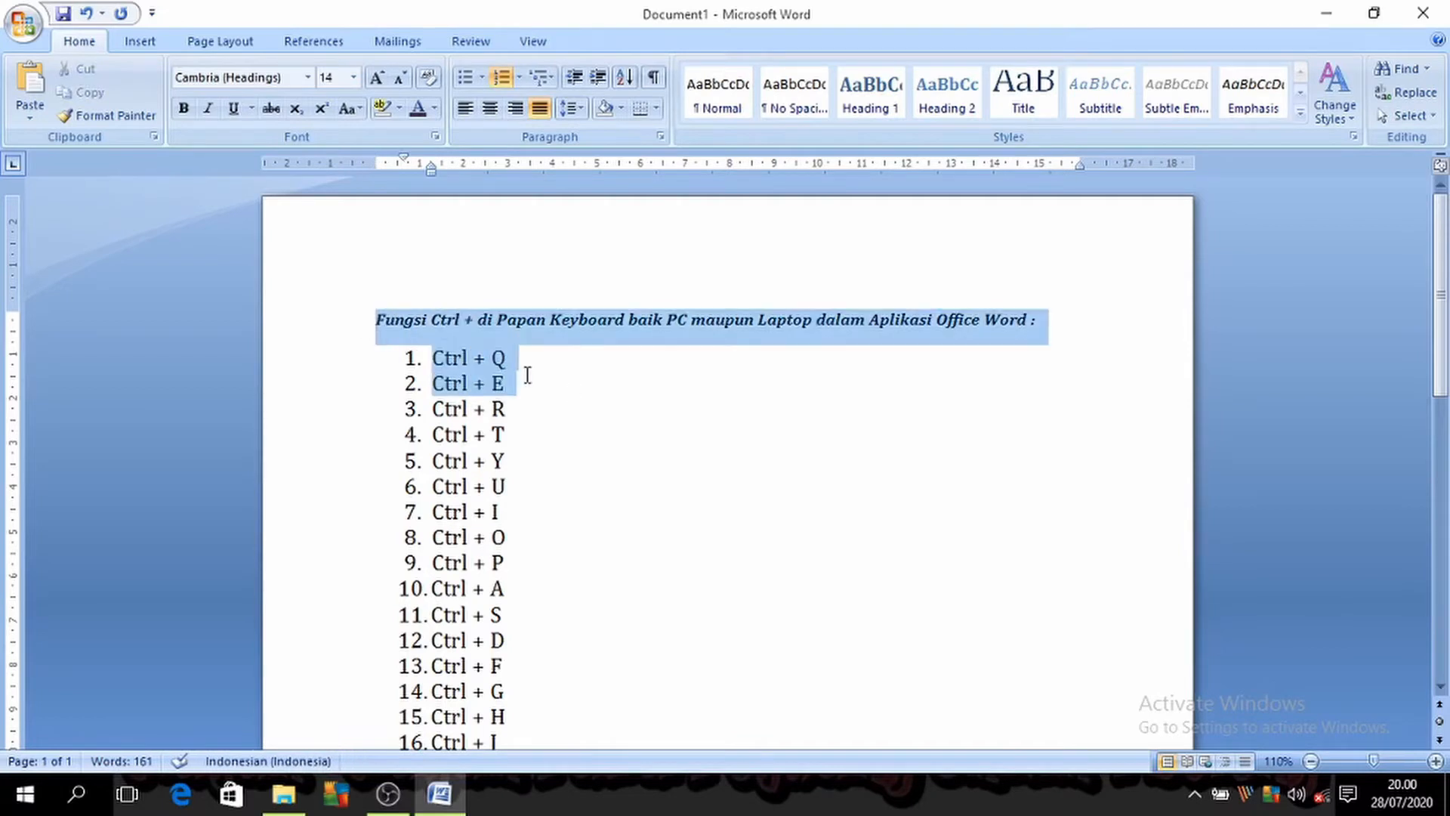
click(608, 401)
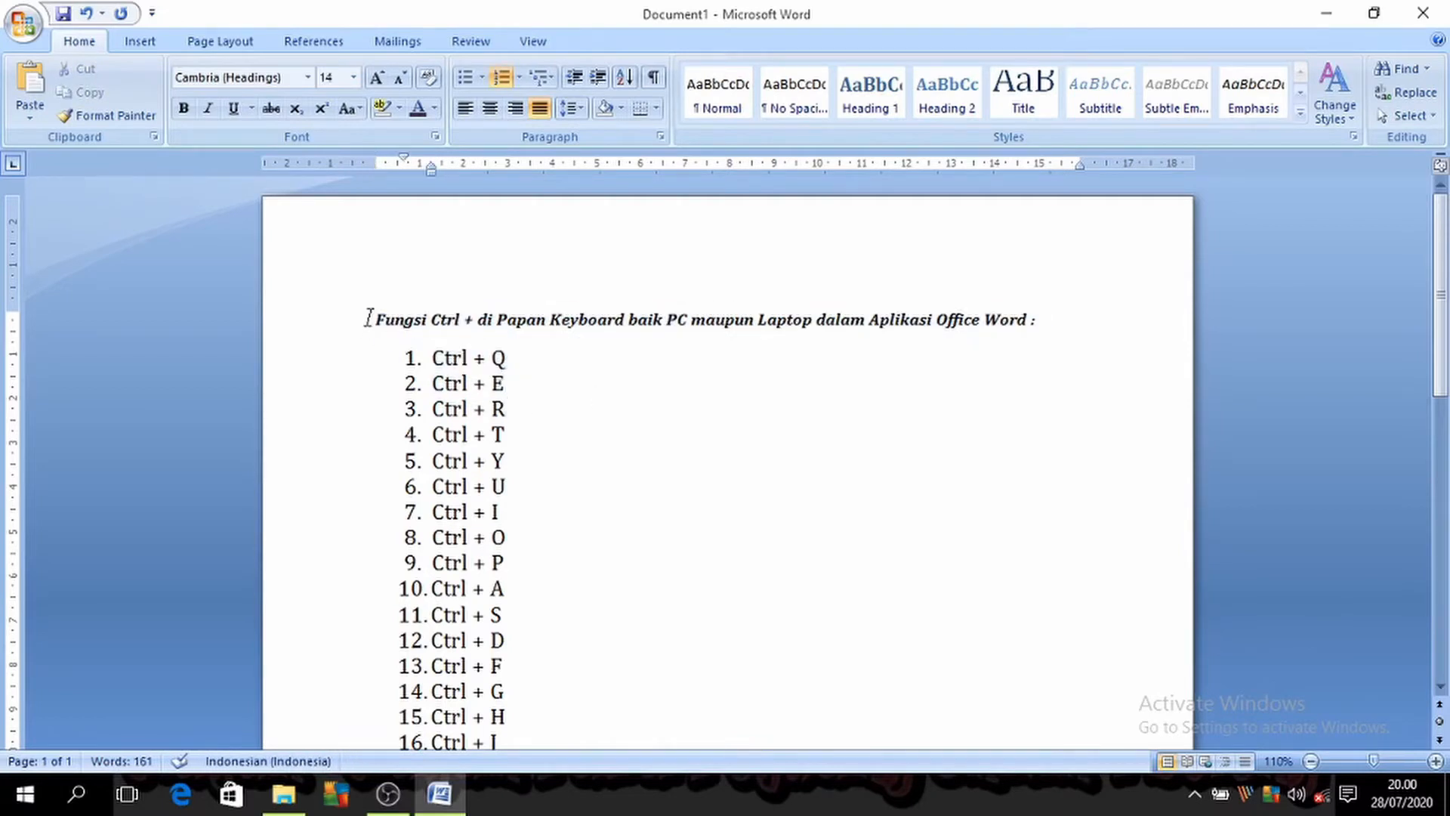
drag(371, 317, 547, 371)
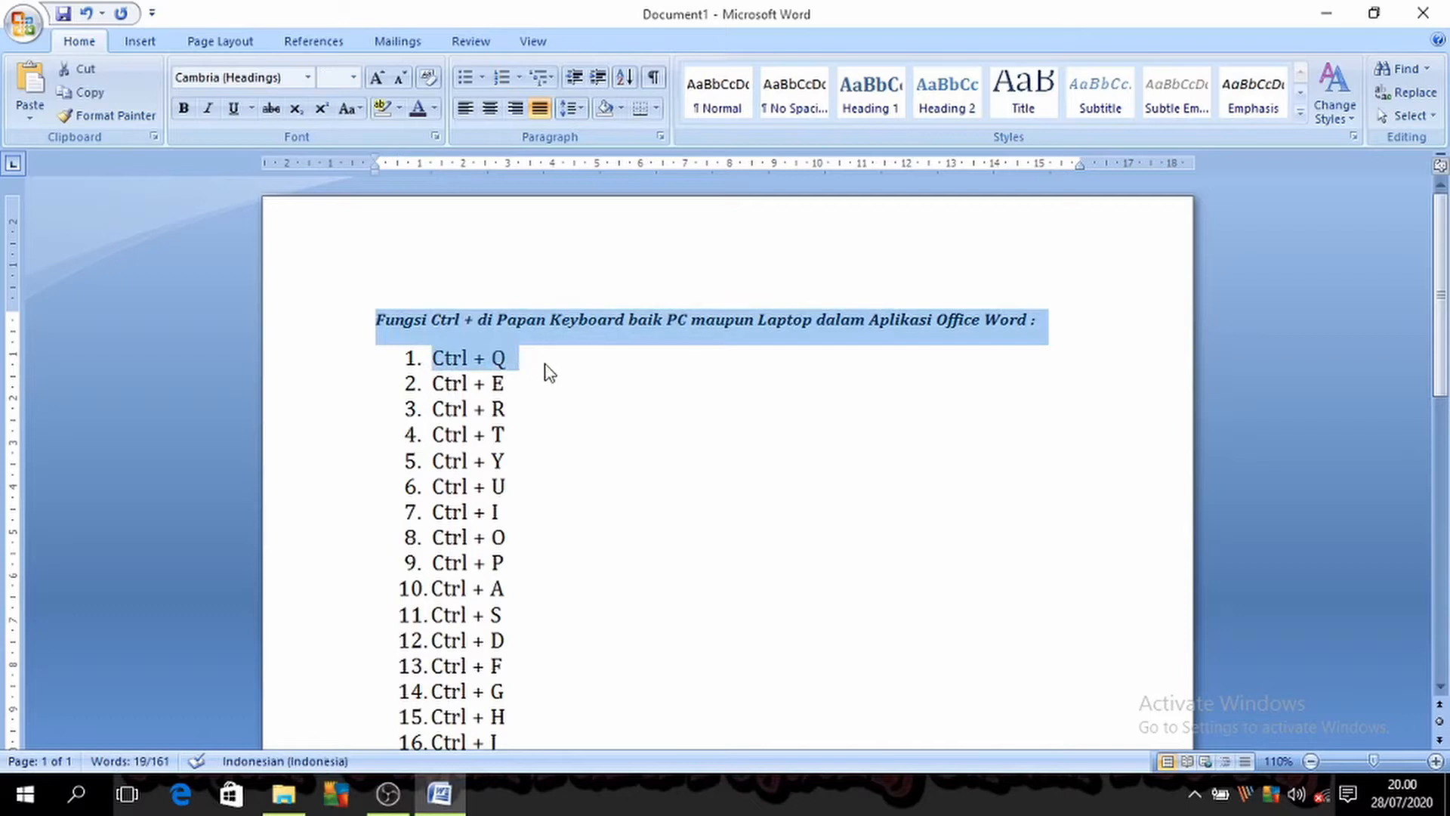
click(548, 380)
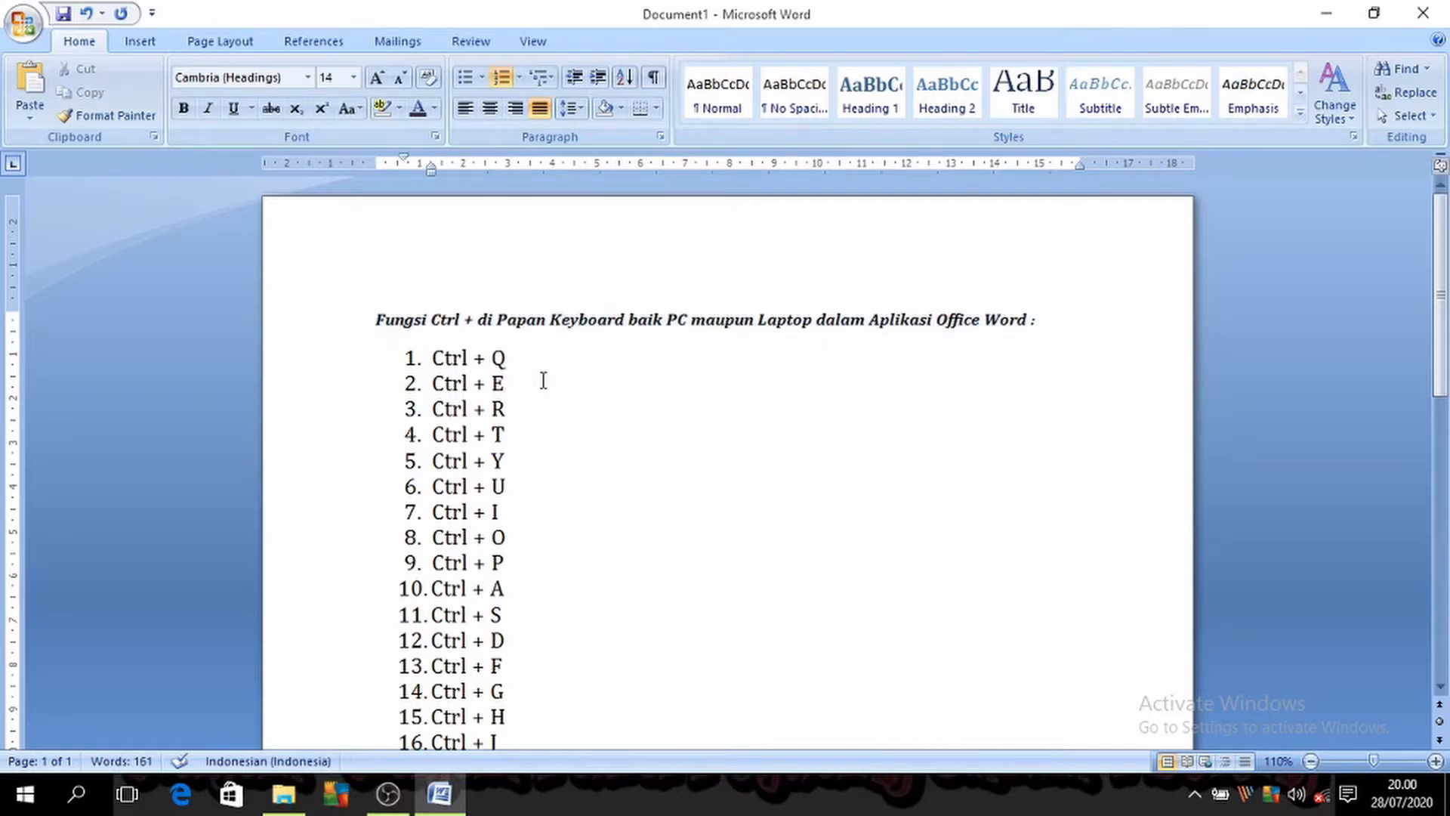
drag(379, 317, 537, 360)
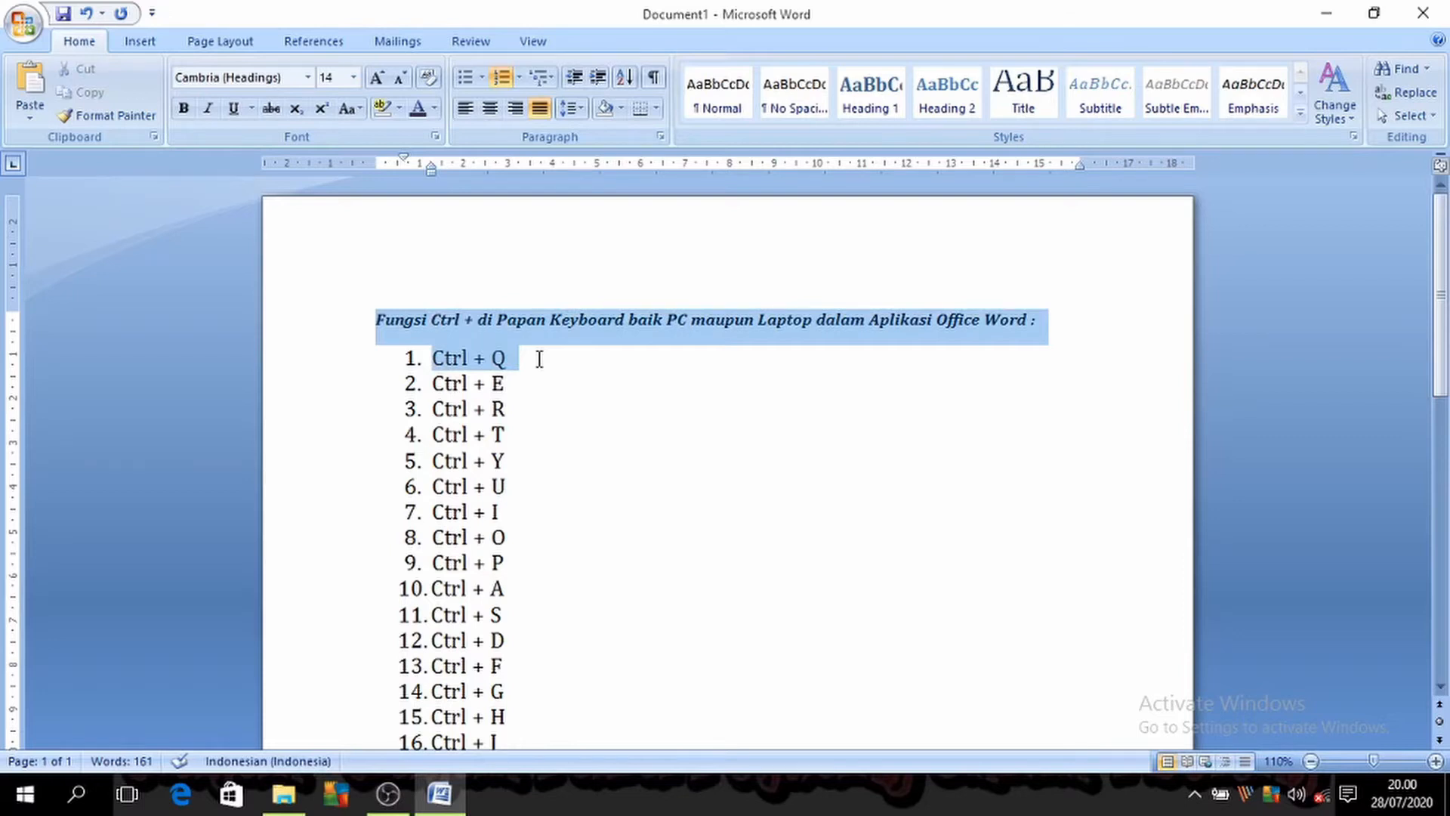
click(539, 359)
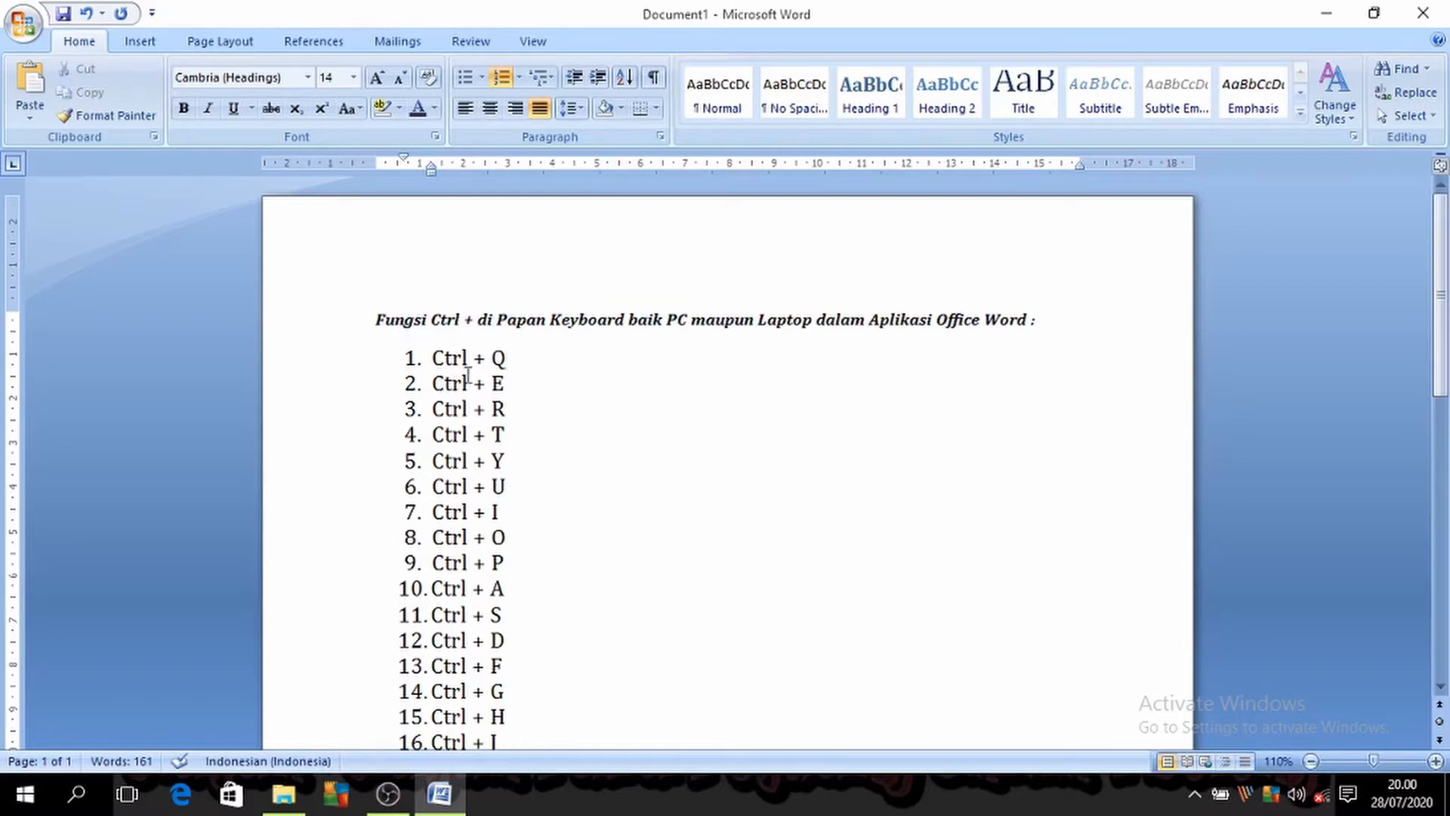
drag(378, 320, 521, 377)
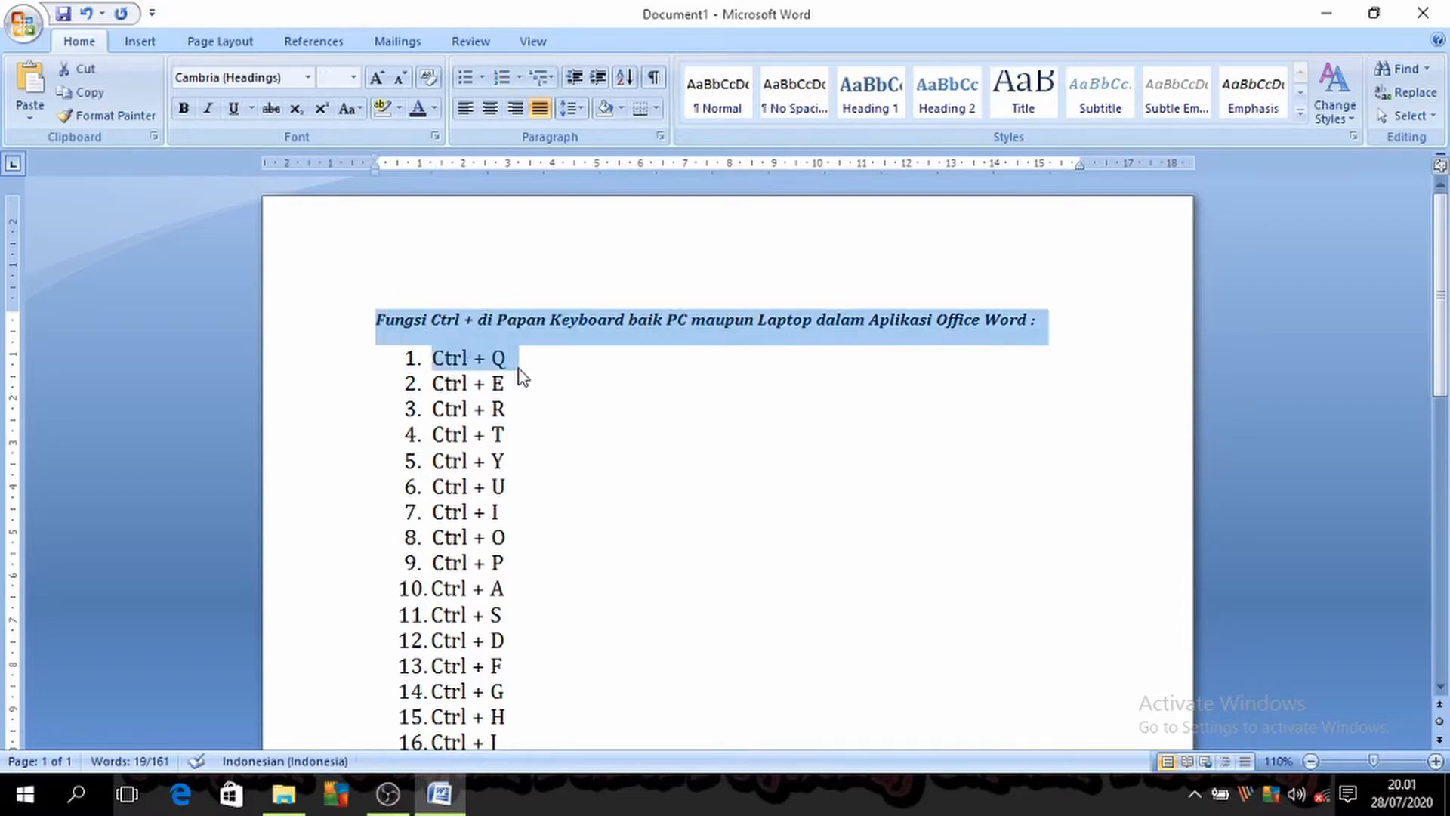
click(596, 405)
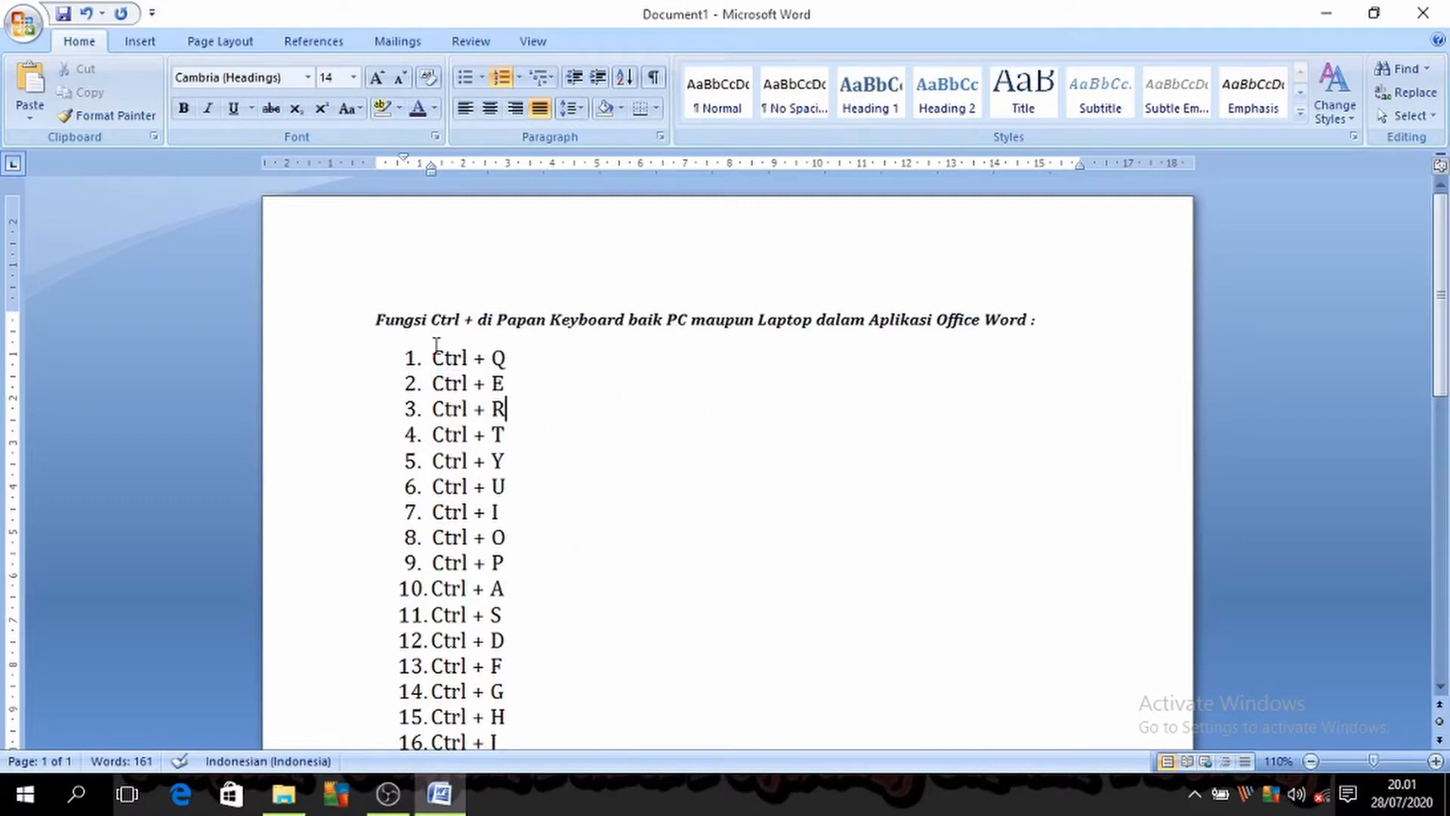
drag(429, 355, 520, 358)
click(588, 481)
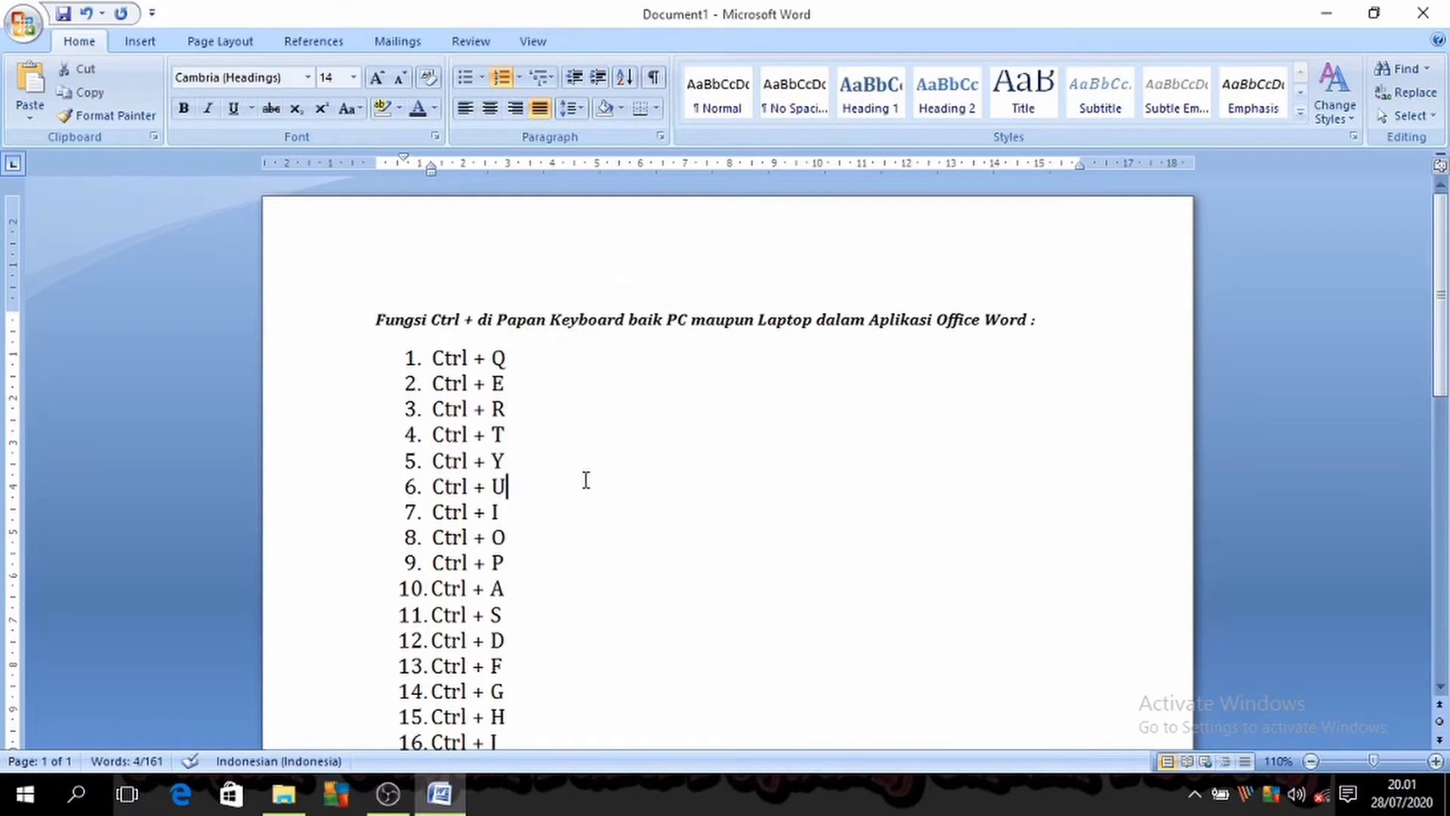
Step: Create a new blank document and open the pengangguran_dan_pengaruhnya_terhadap_pe document from the RPP folder
key(ctrl+n)
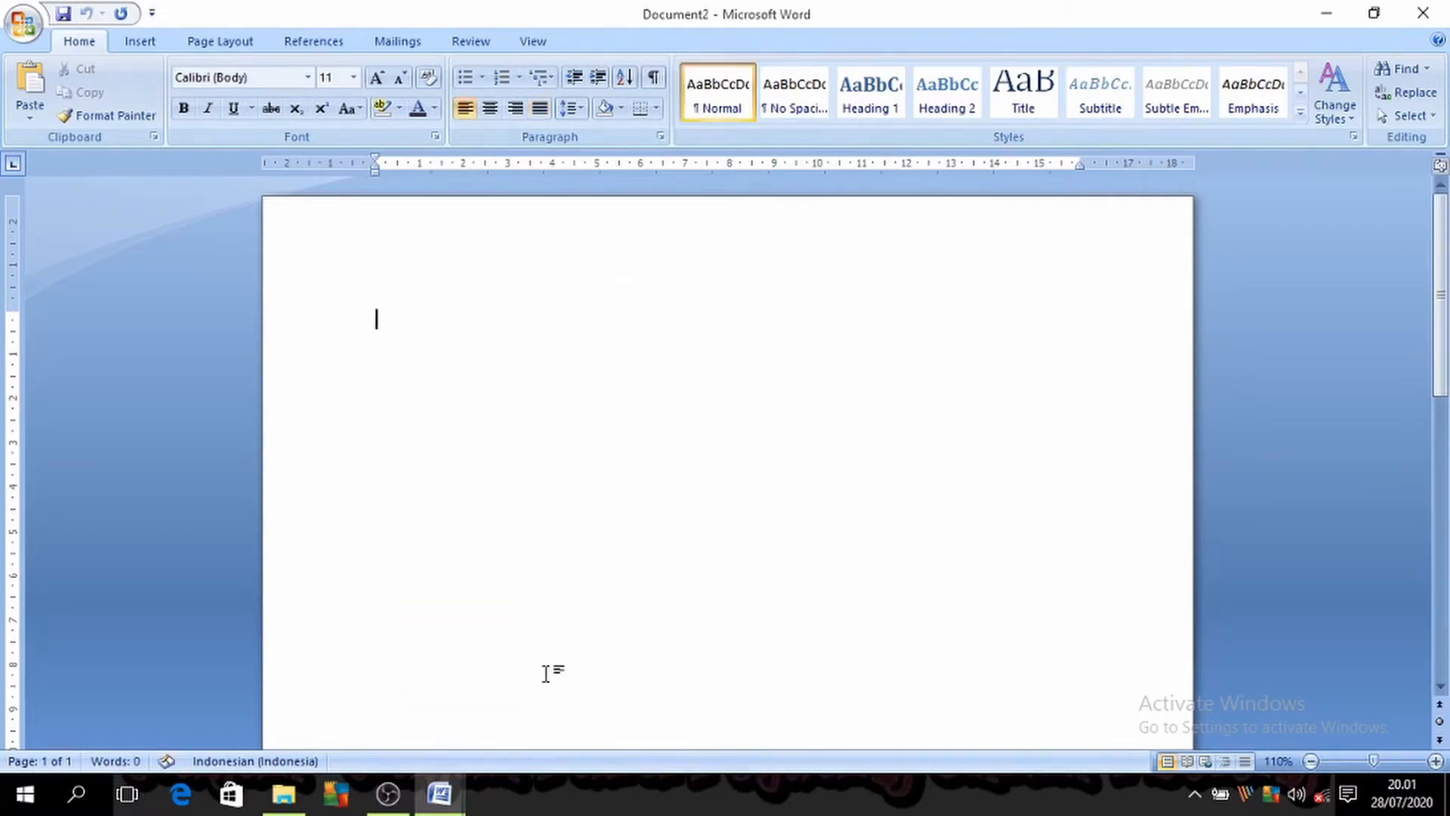
click(302, 809)
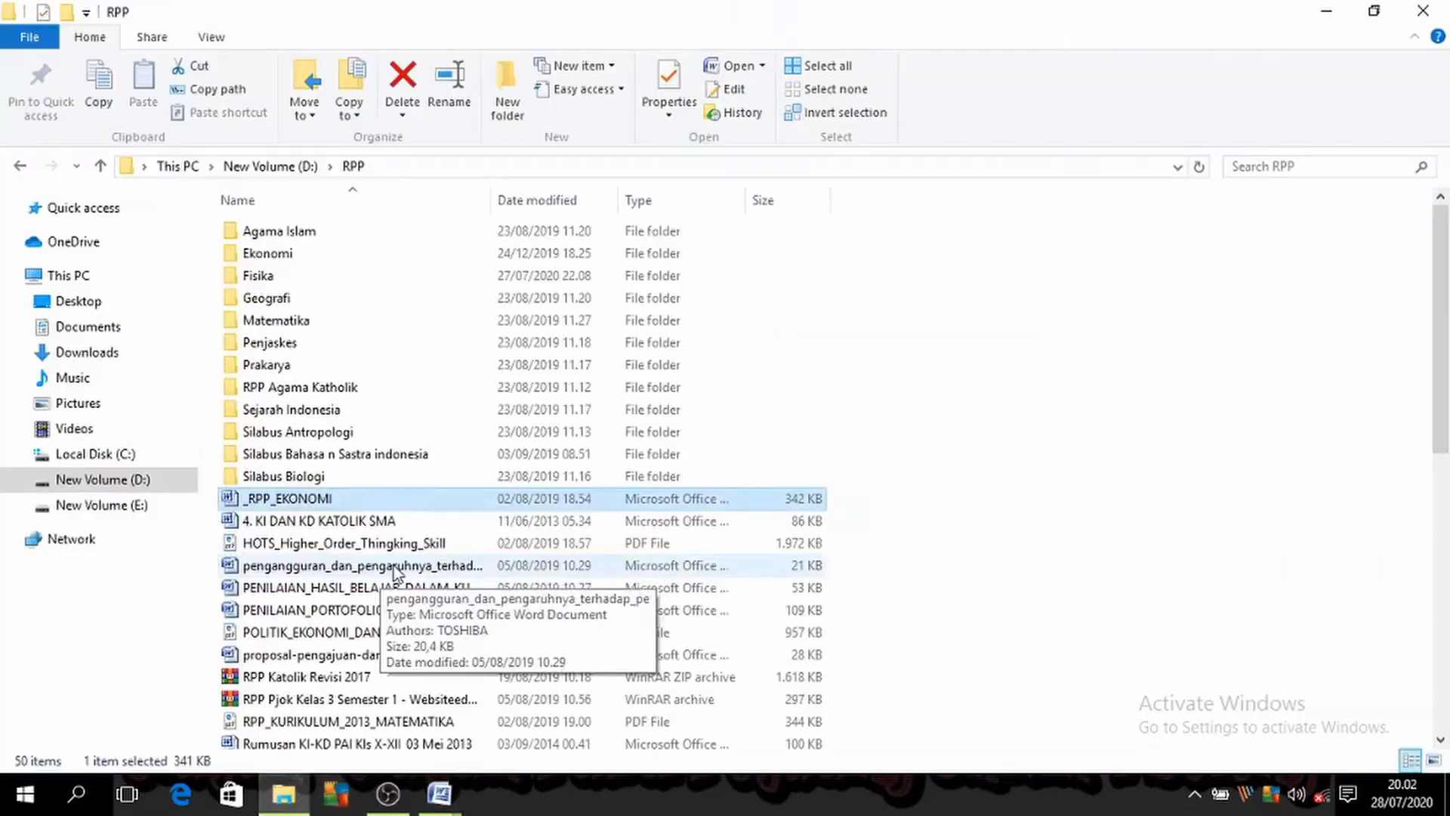
double_click(393, 565)
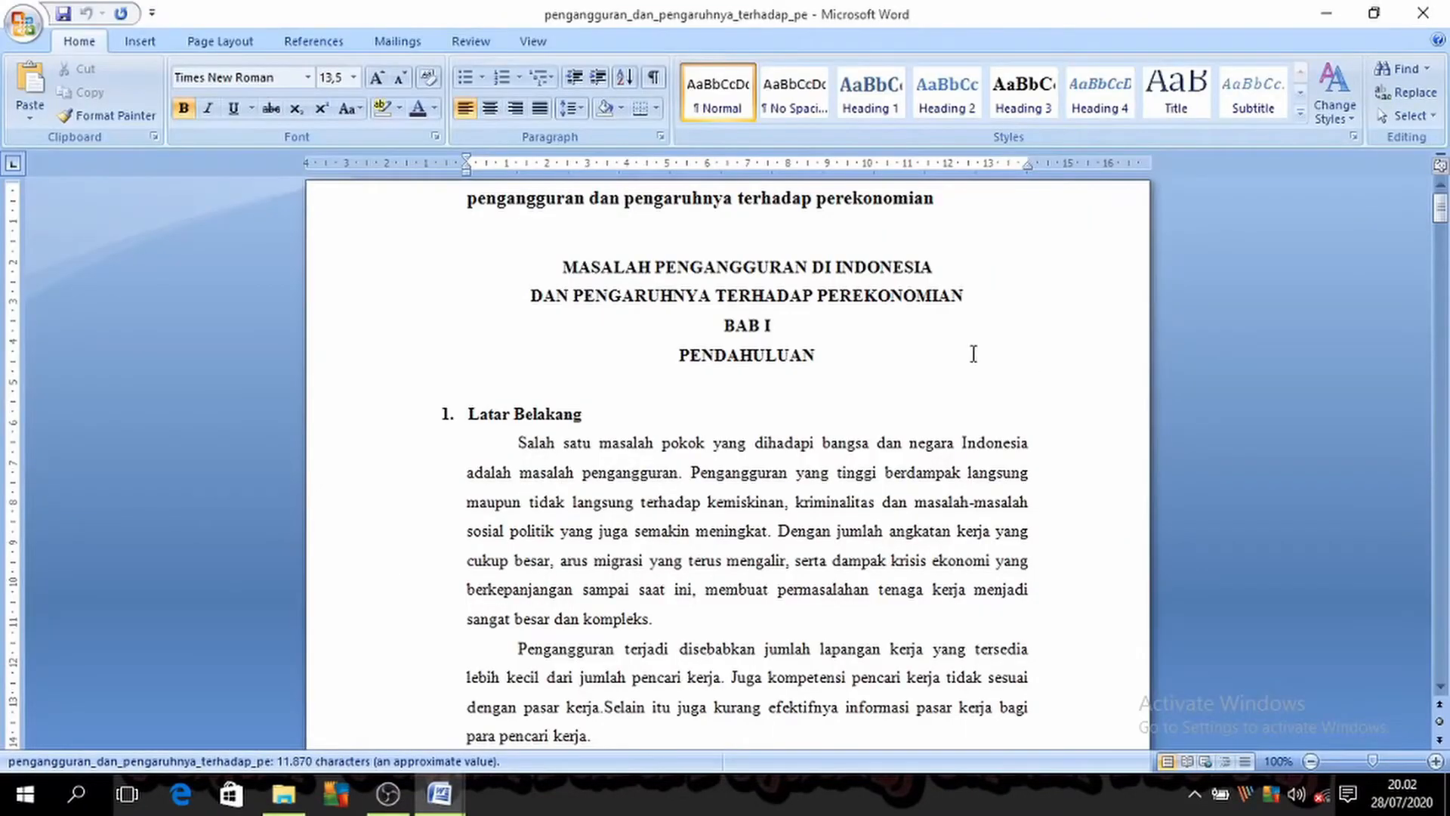
scroll(762, 431, down, 7)
scroll(782, 438, up, 2)
scroll(781, 438, up, 3)
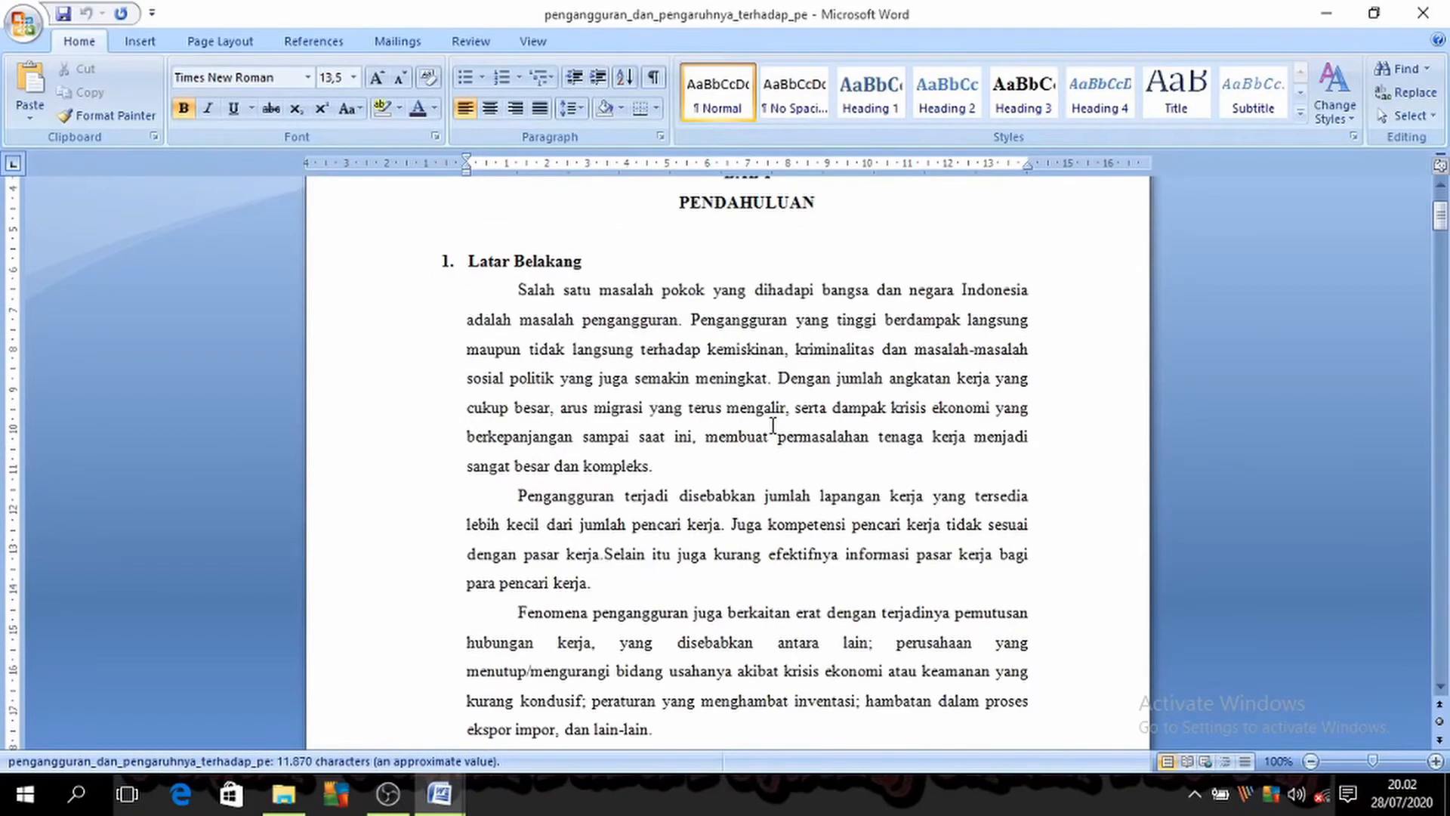
scroll(555, 274, up, 1)
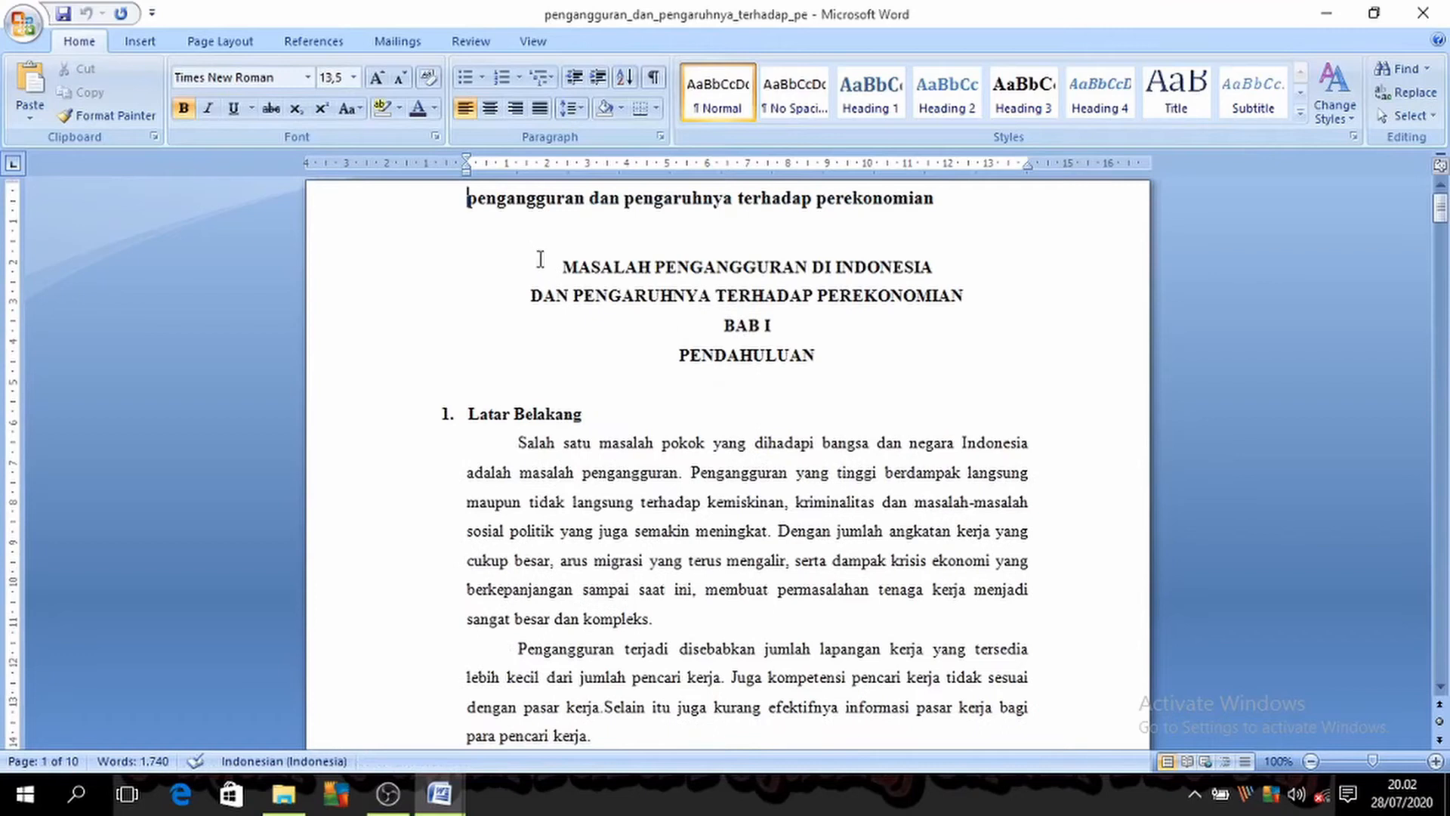
Step: Copy the text from the MASALAH PENGANGGURAN DI INDONESIA title through the end of the Latar Belakang section into the blank document
drag(683, 324, 753, 355)
drag(555, 270, 1015, 525)
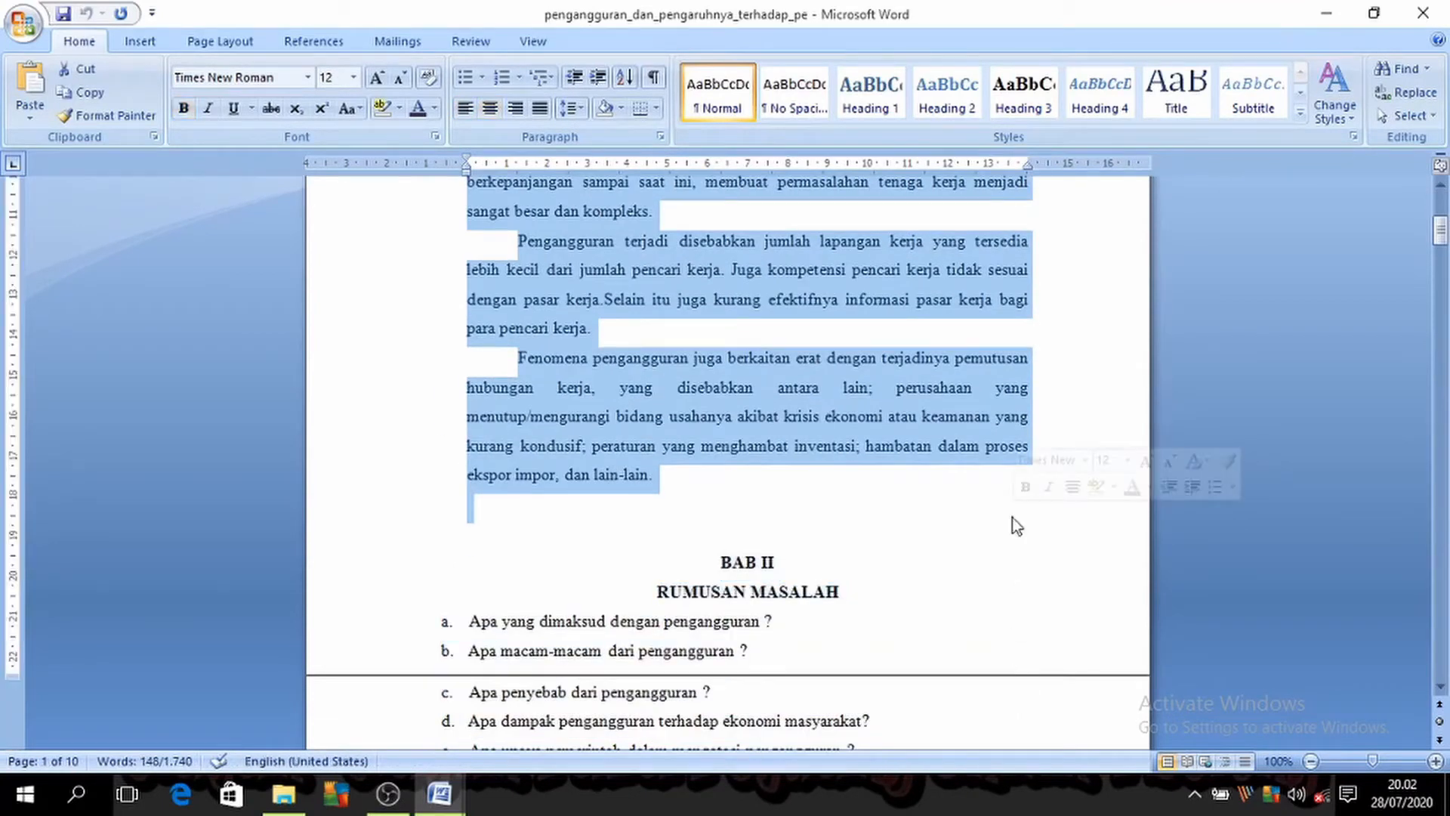
click(439, 793)
click(498, 702)
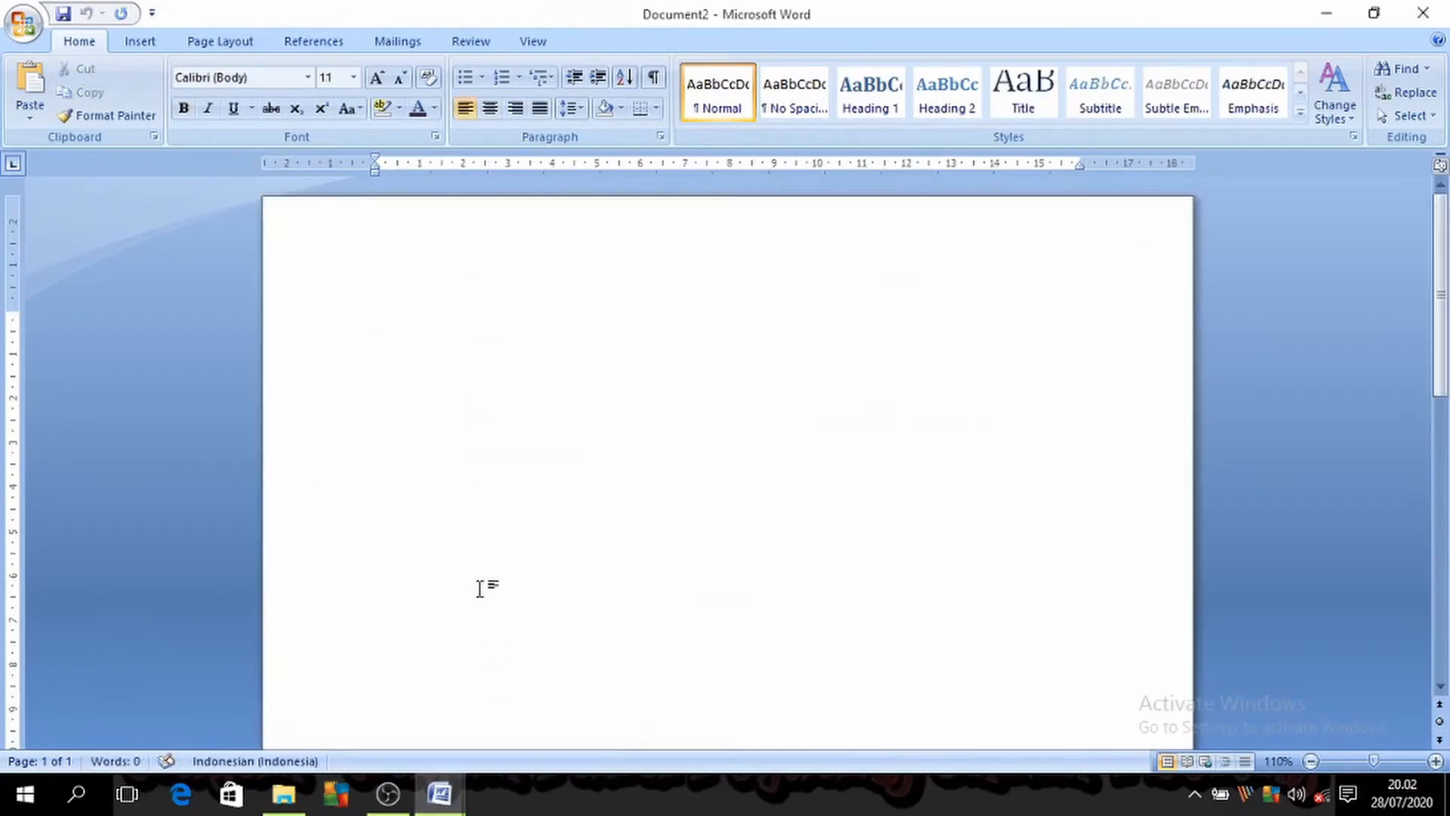
key(ctrl+v)
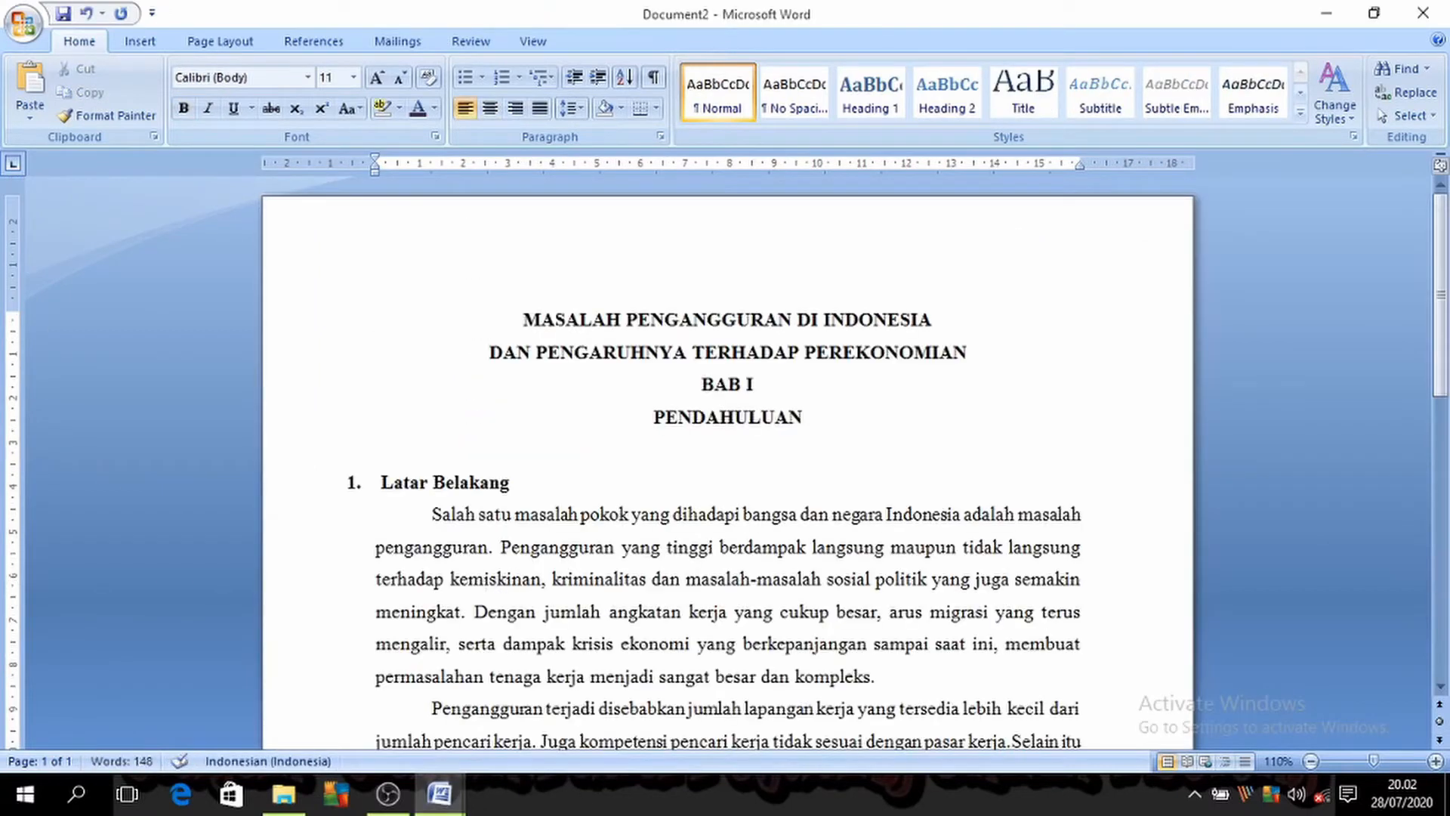
Step: Return to the shortcut list in Document1 and select its first entry, Ctrl + Q
click(456, 801)
click(439, 793)
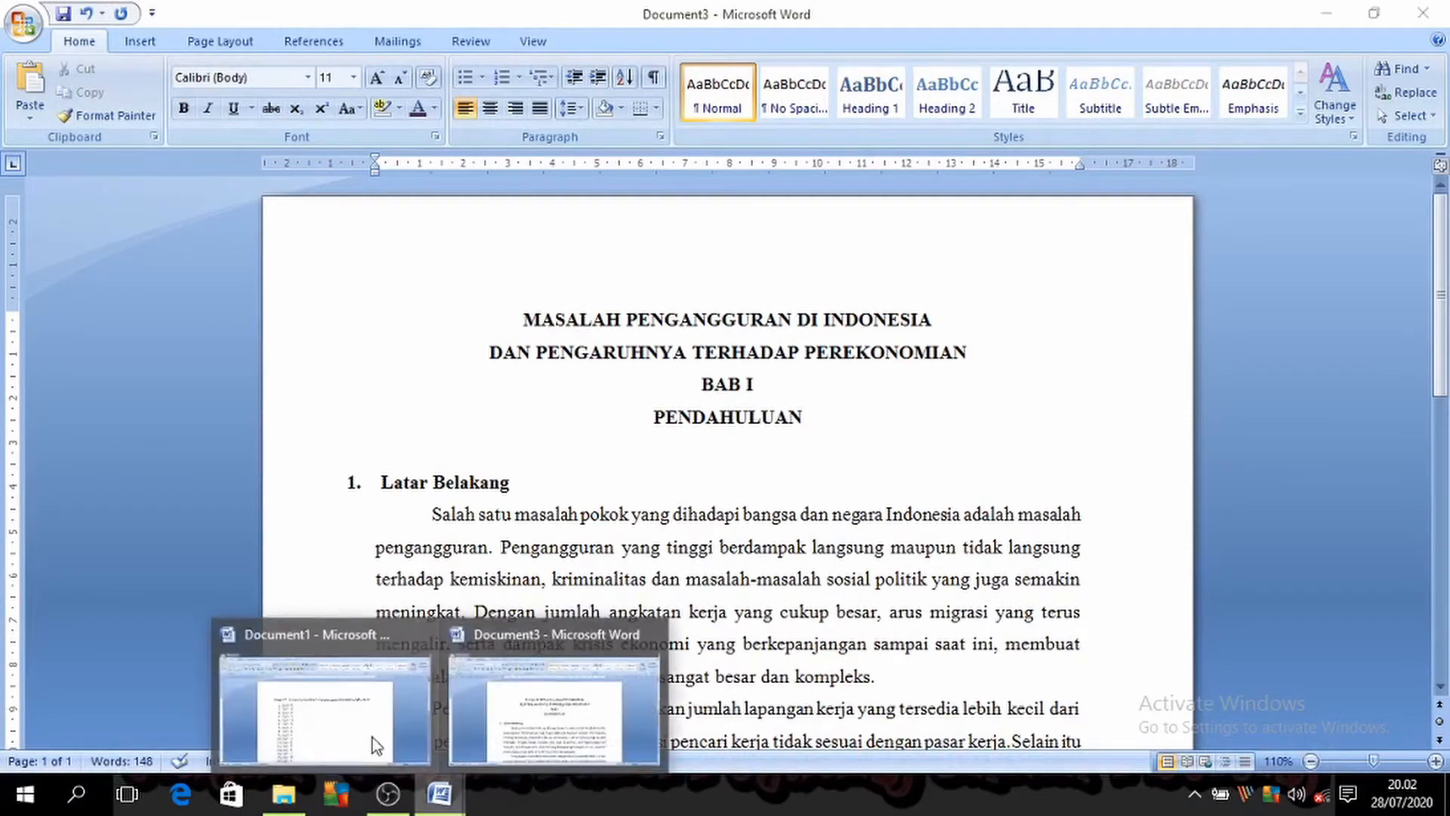
click(373, 737)
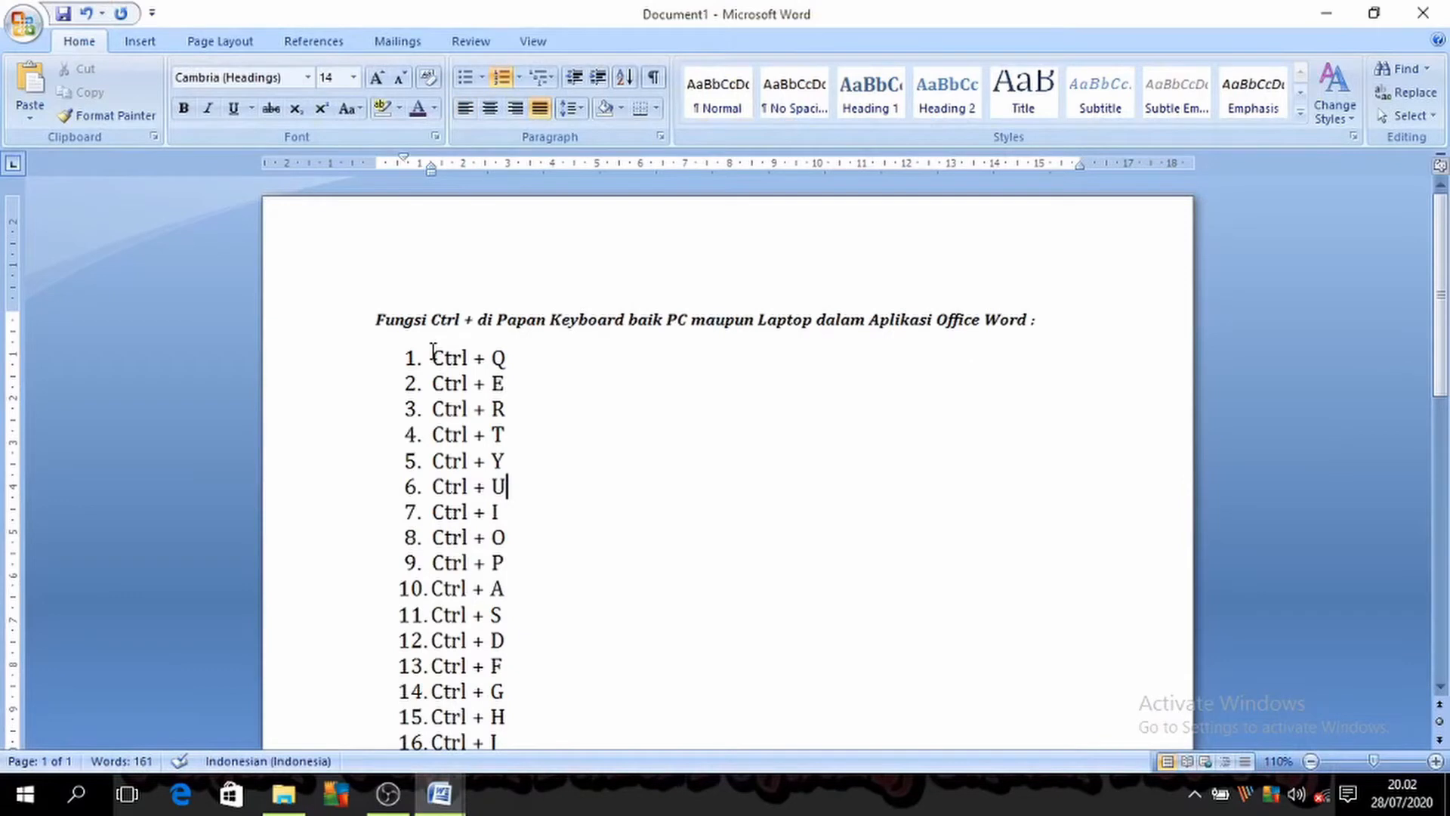
drag(433, 351, 518, 373)
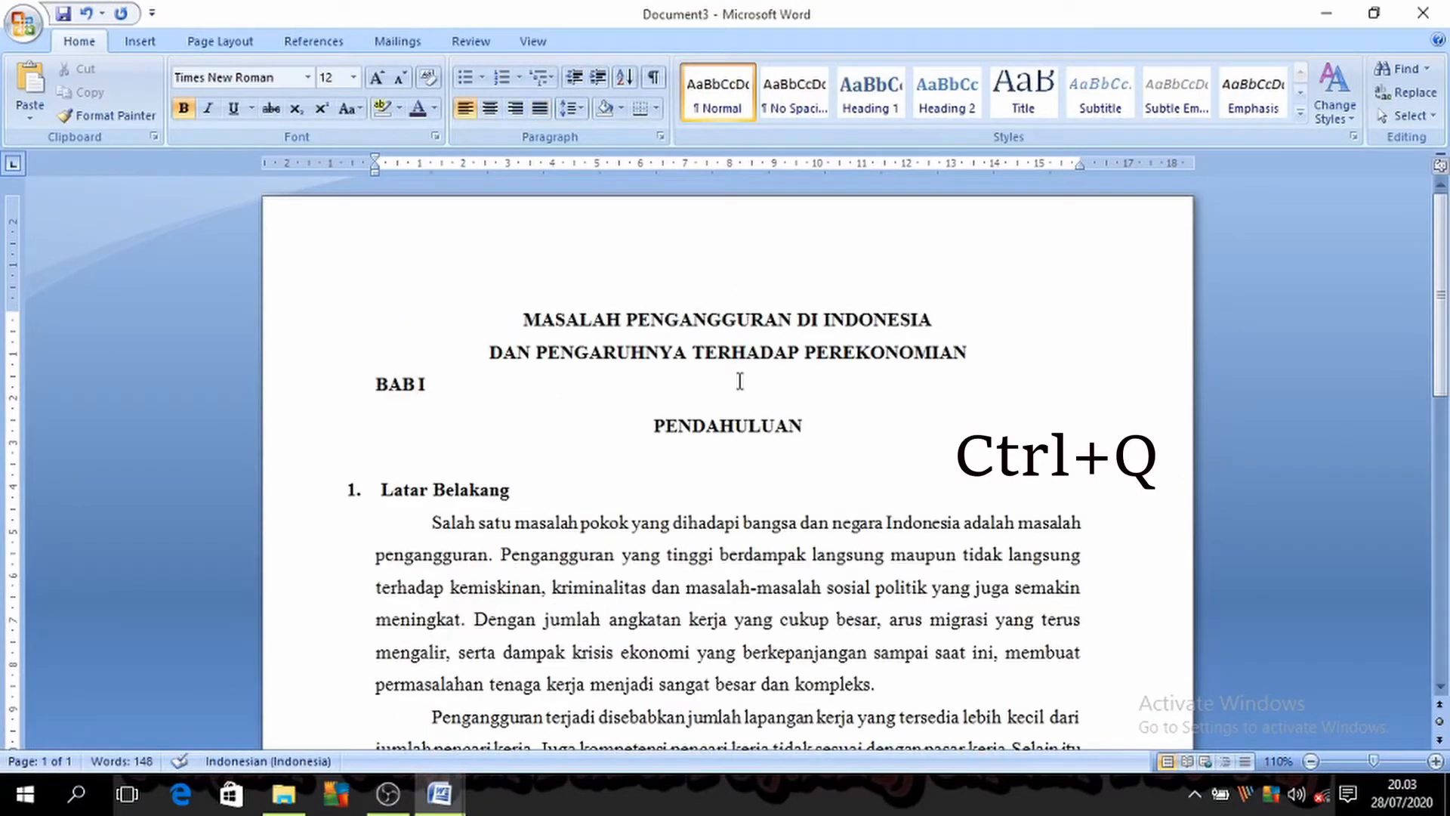
Step: Try resetting the paragraph formatting of the BAB I and PENDAHULUAN headings in the pasted text, and undo the resets
key(ctrl+q)
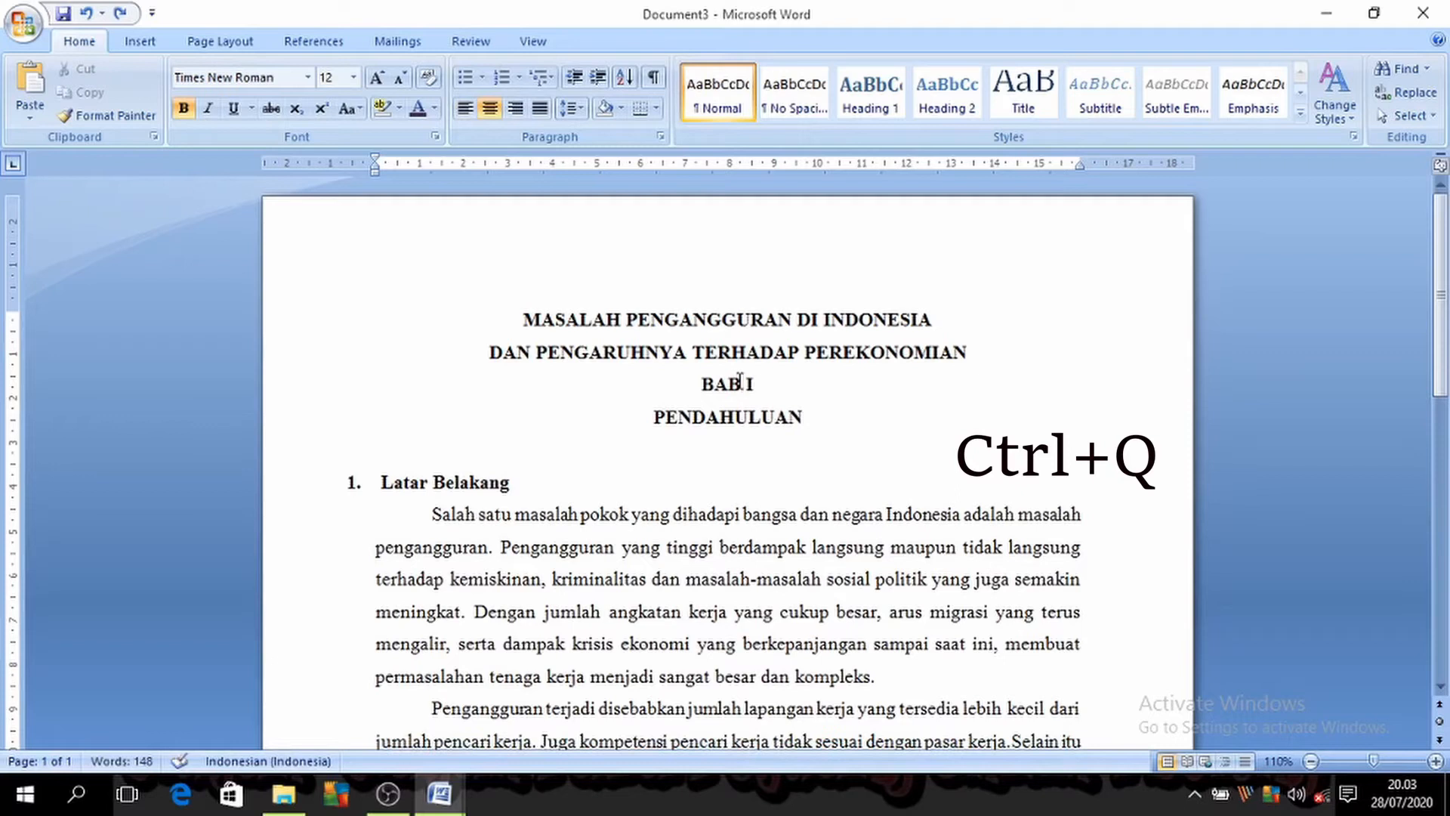
key(ctrl+q)
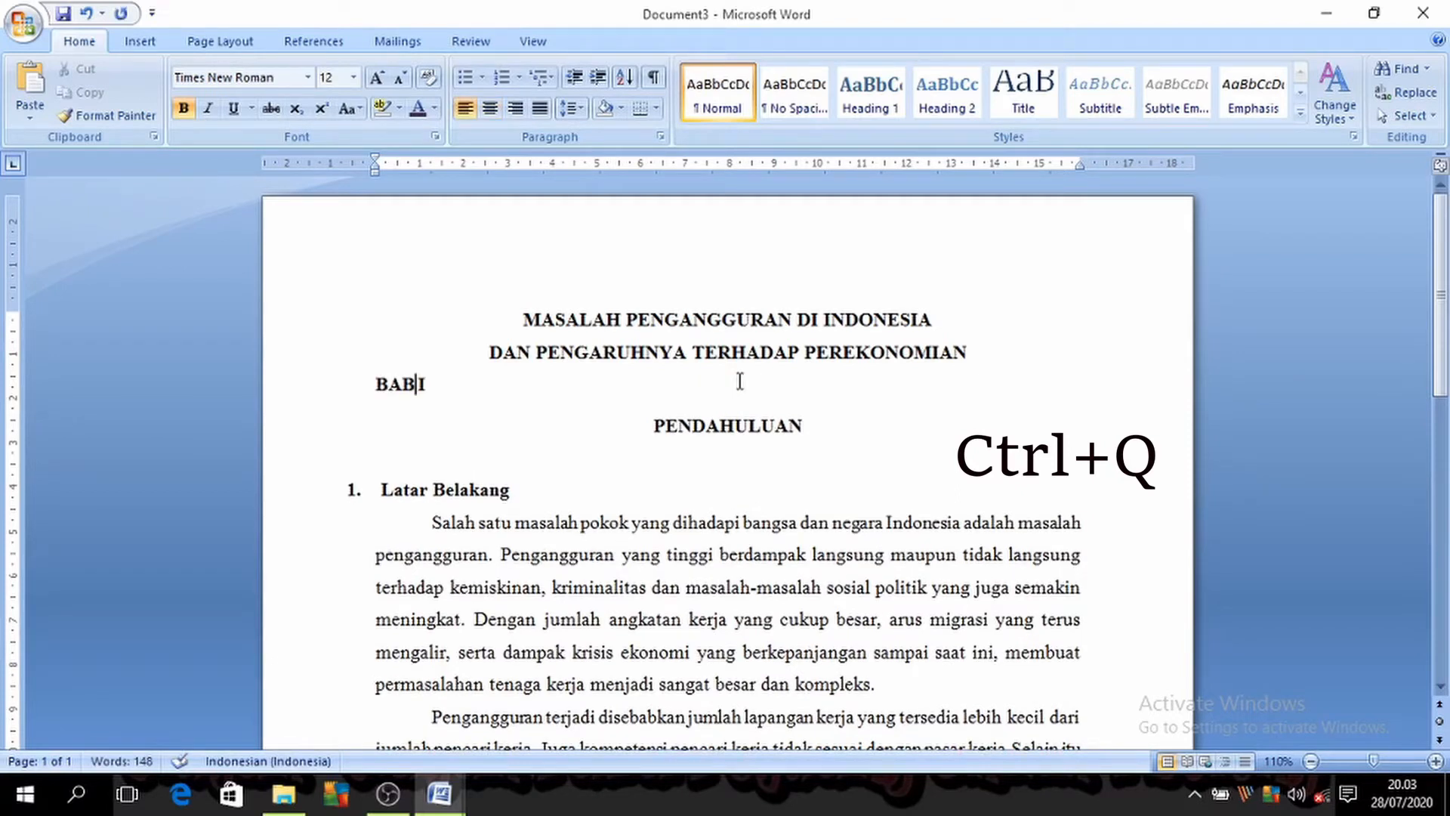
key(ctrl+z)
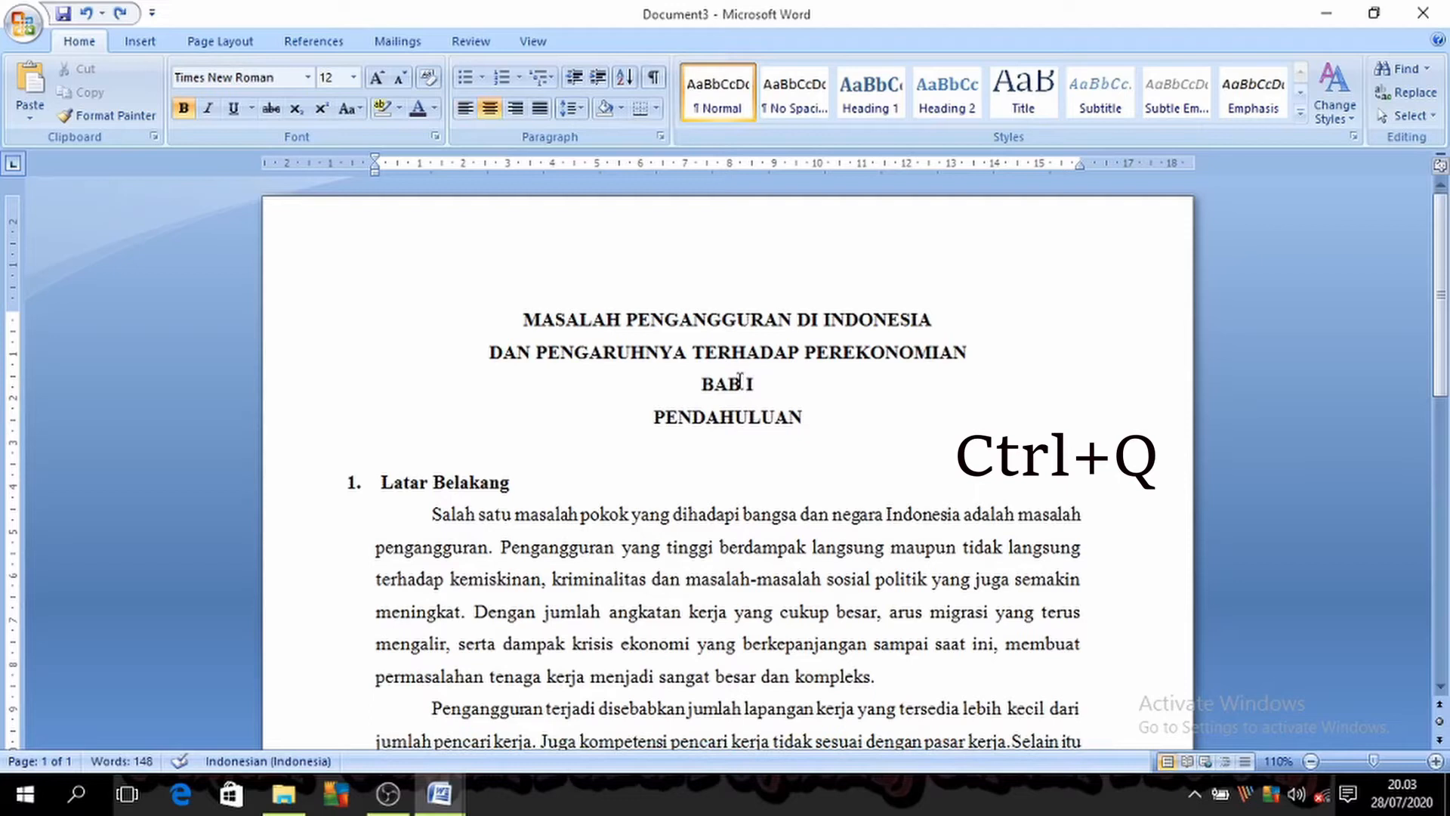
key(ctrl+q)
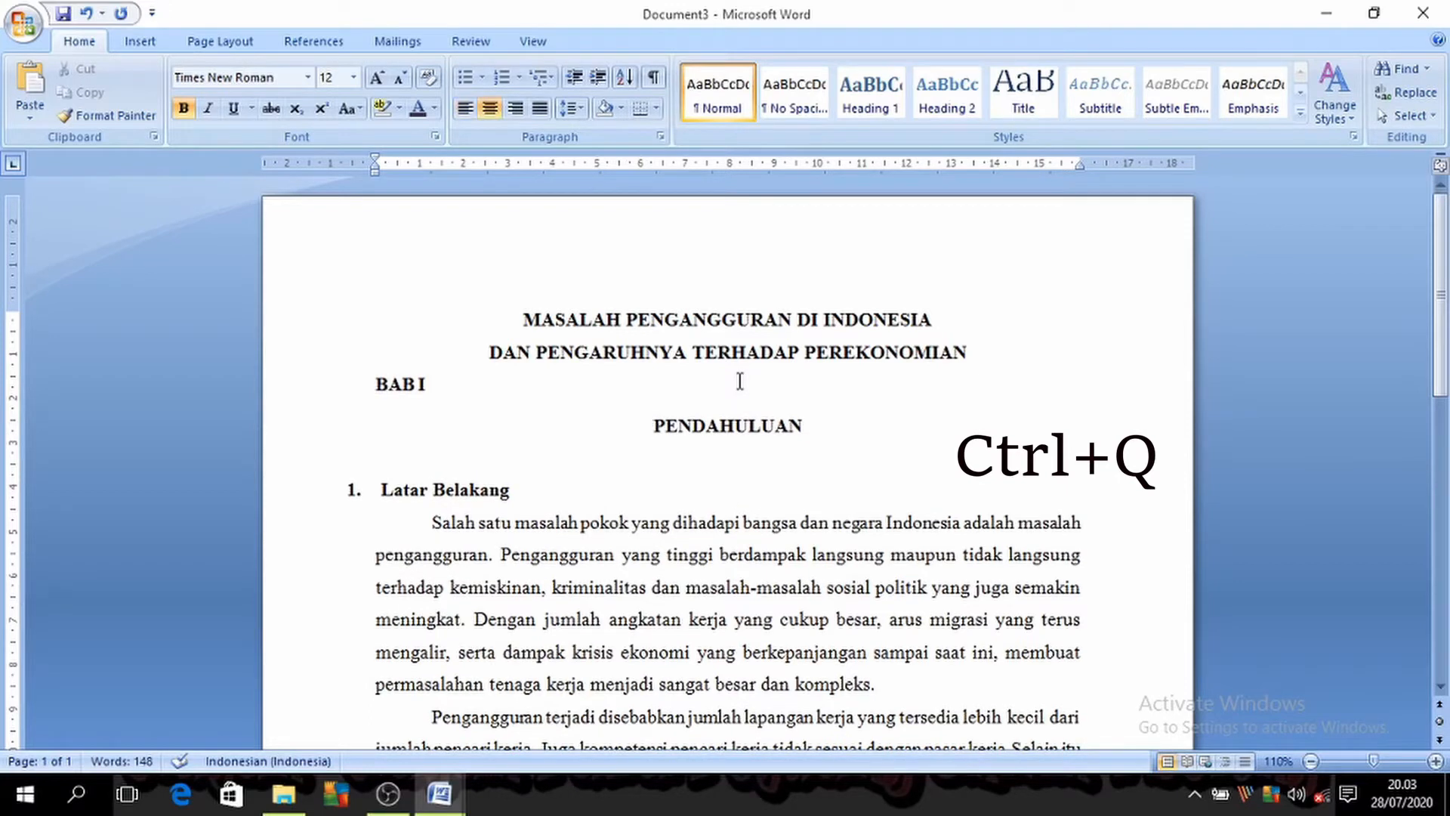
key(ctrl+q)
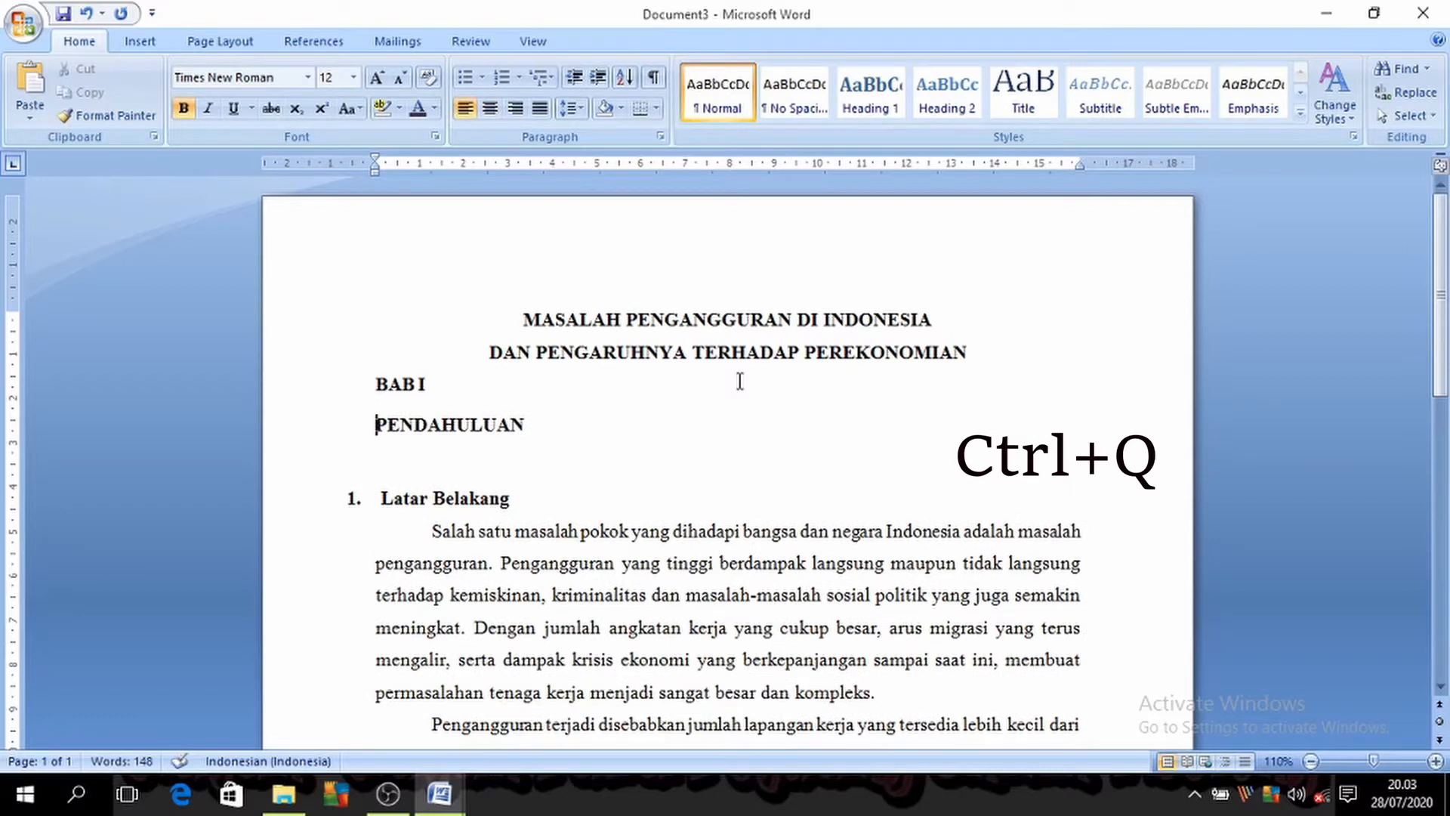
key(ctrl+z)
key(ctrl+z)
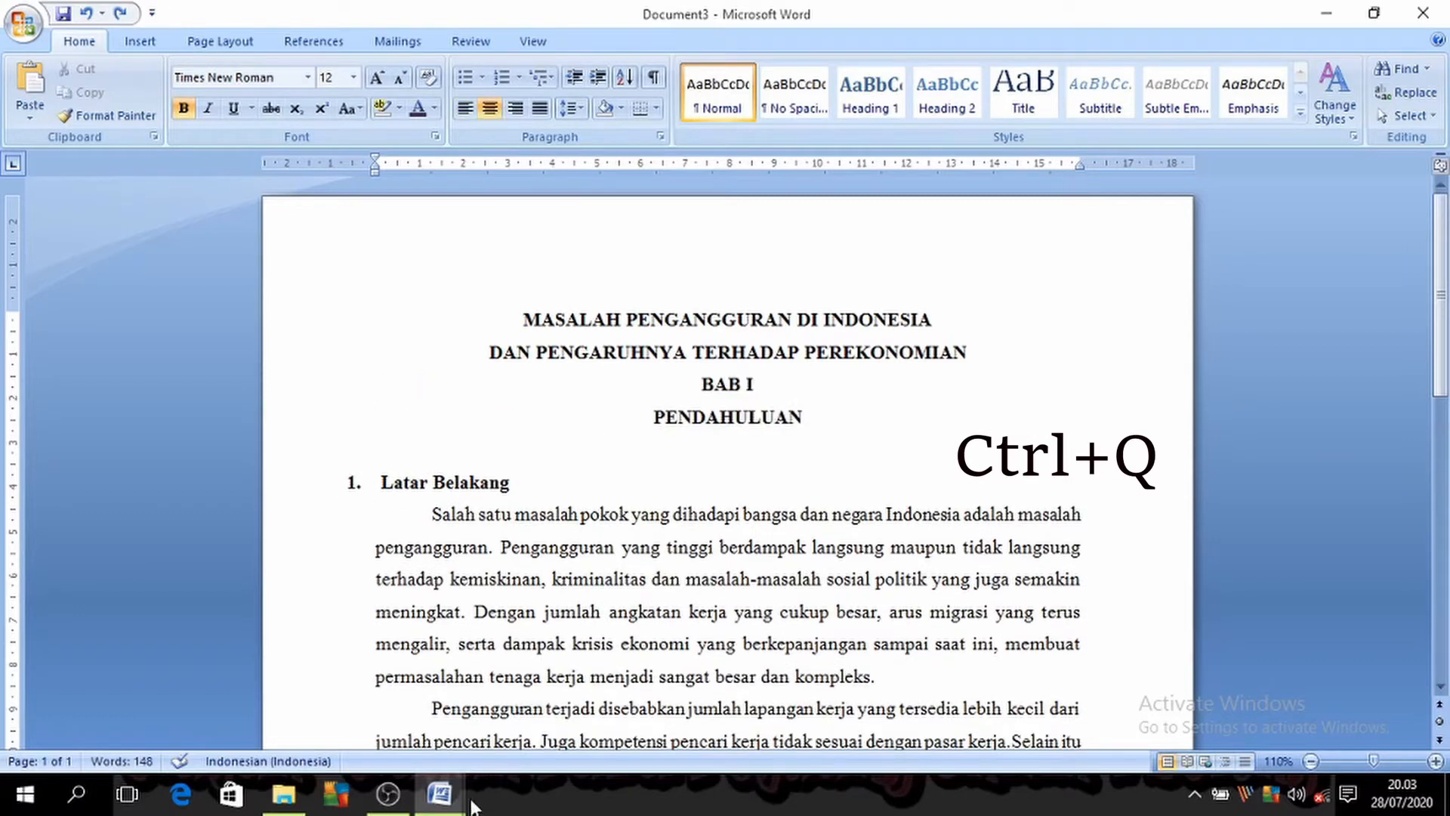
Step: Go back to the shortcut list in Document1 and select its second entry, Ctrl + E
click(474, 737)
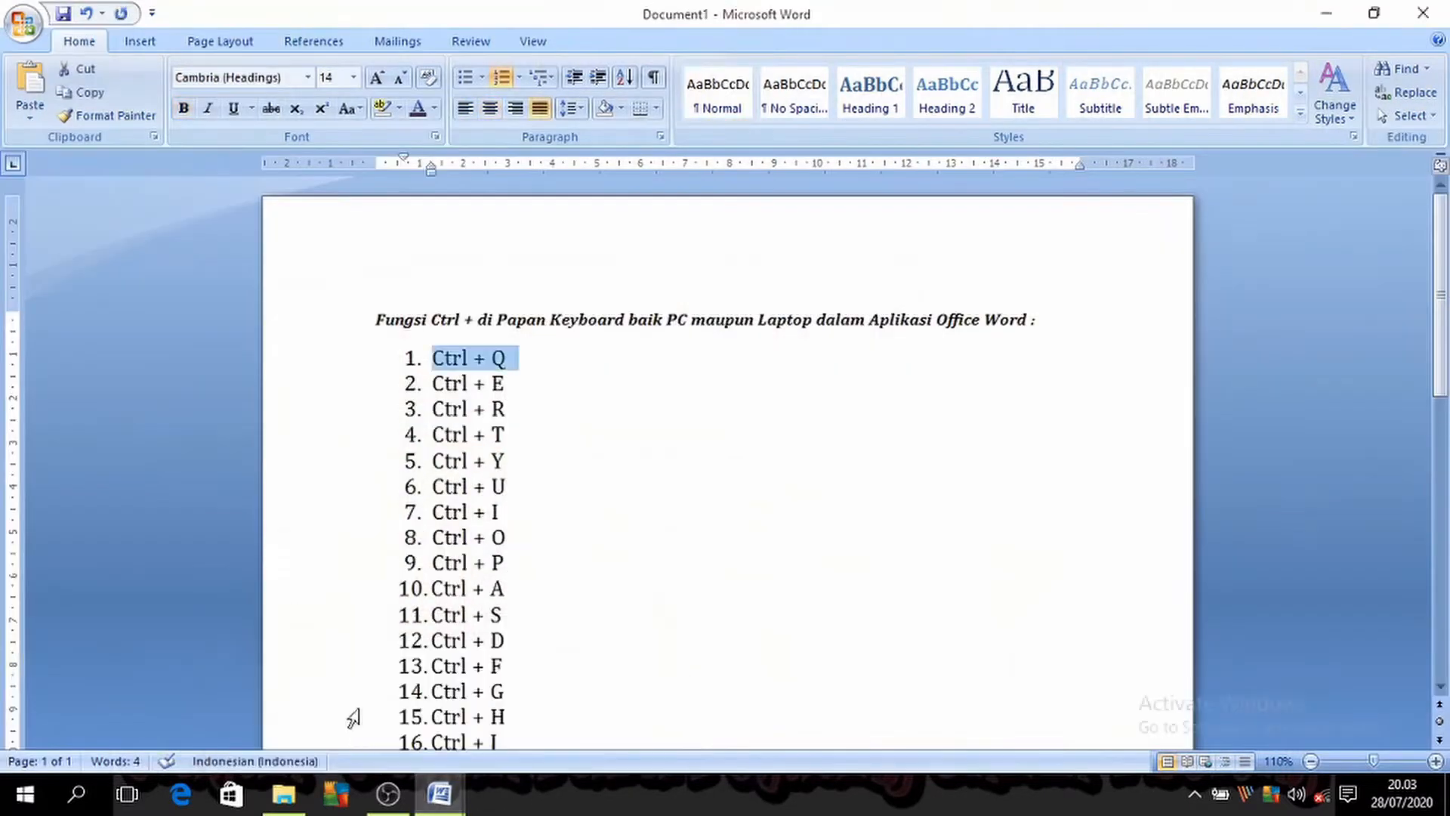
click(515, 383)
shift+click(436, 383)
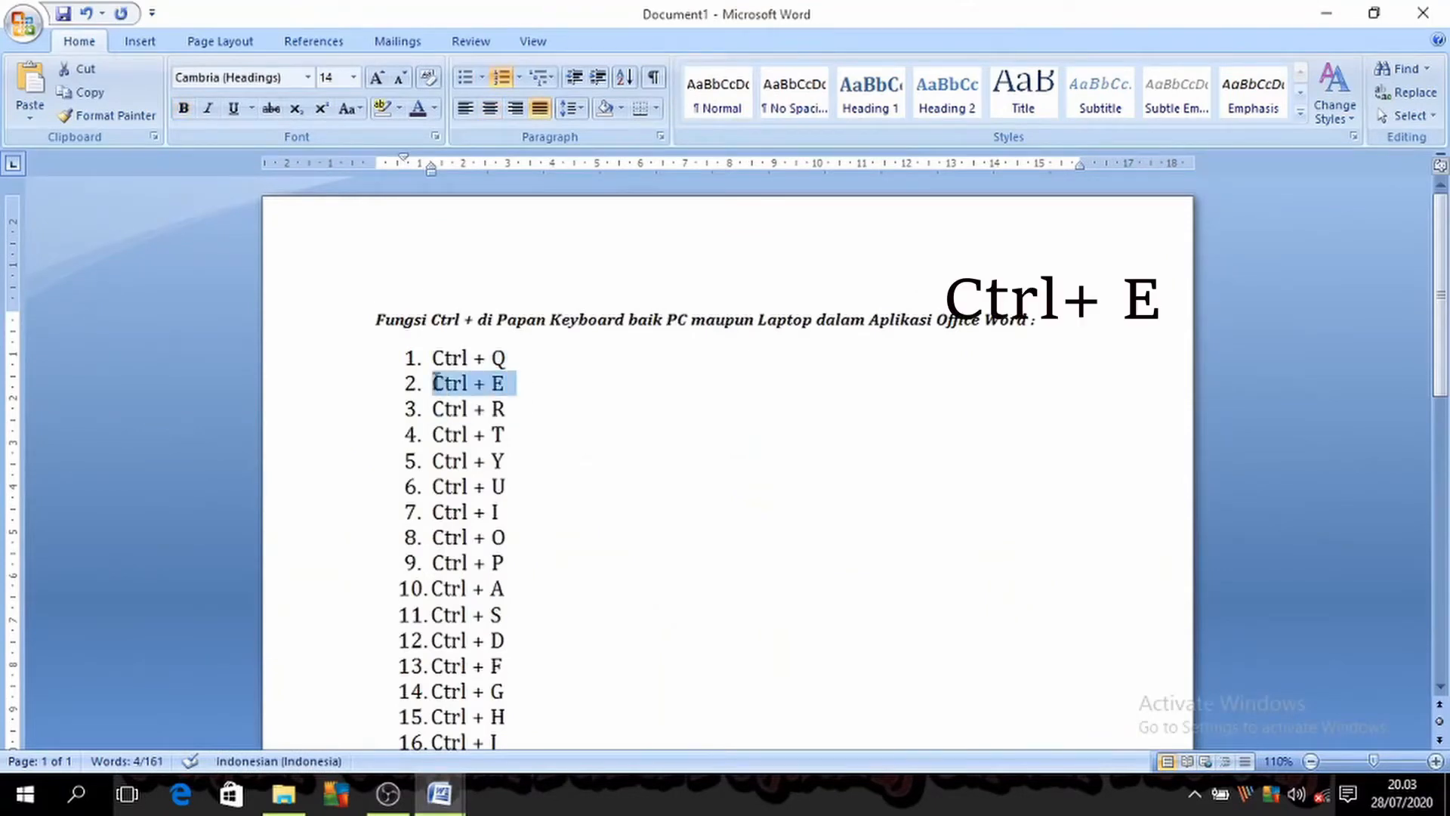
Step: Switch to Document3 and toggle centre alignment off and back on for the four heading lines from MASALAH PENGANGGURAN to PENDAHULUAN
click(439, 793)
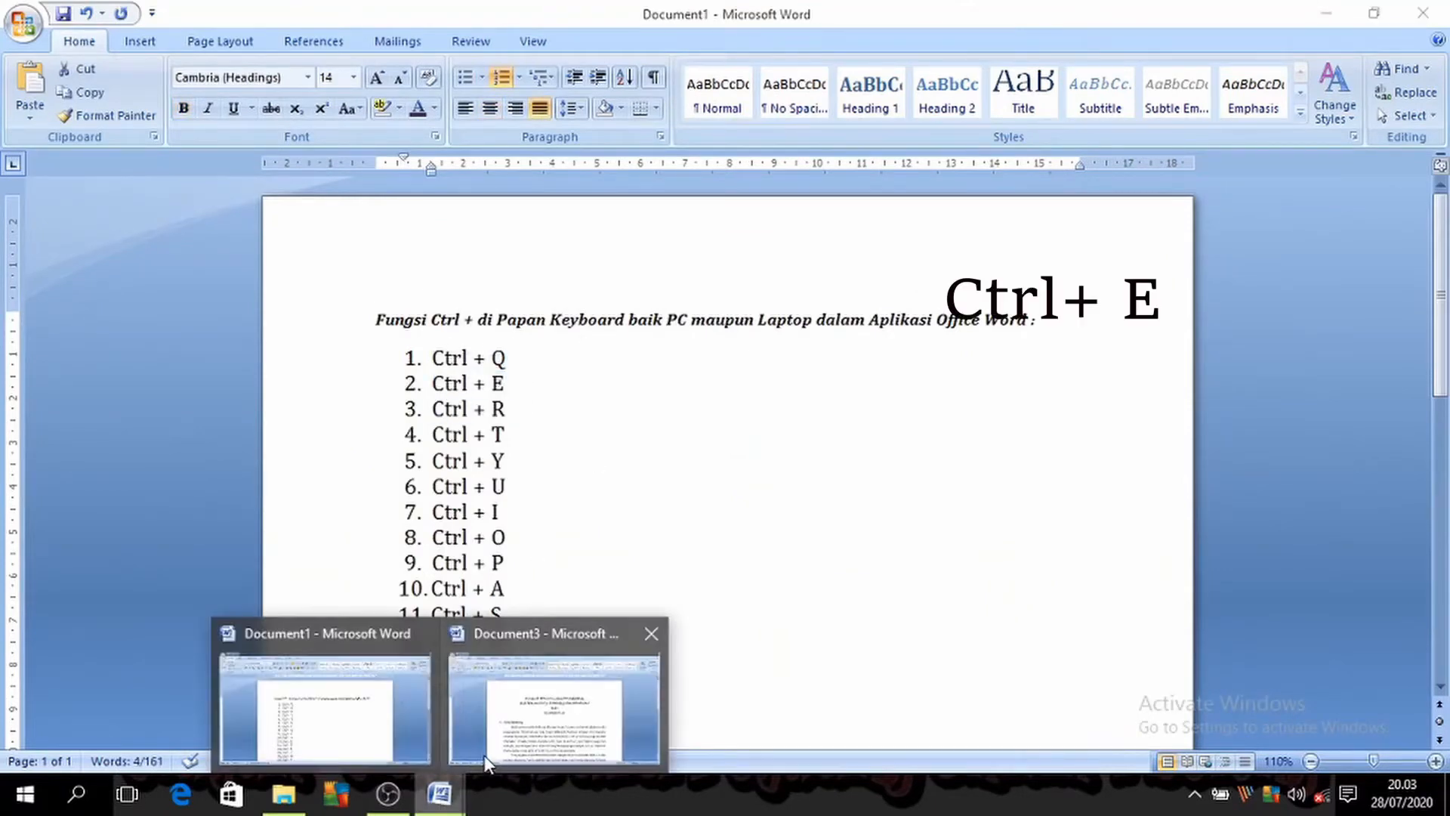
click(487, 763)
scroll(746, 604, down, 1)
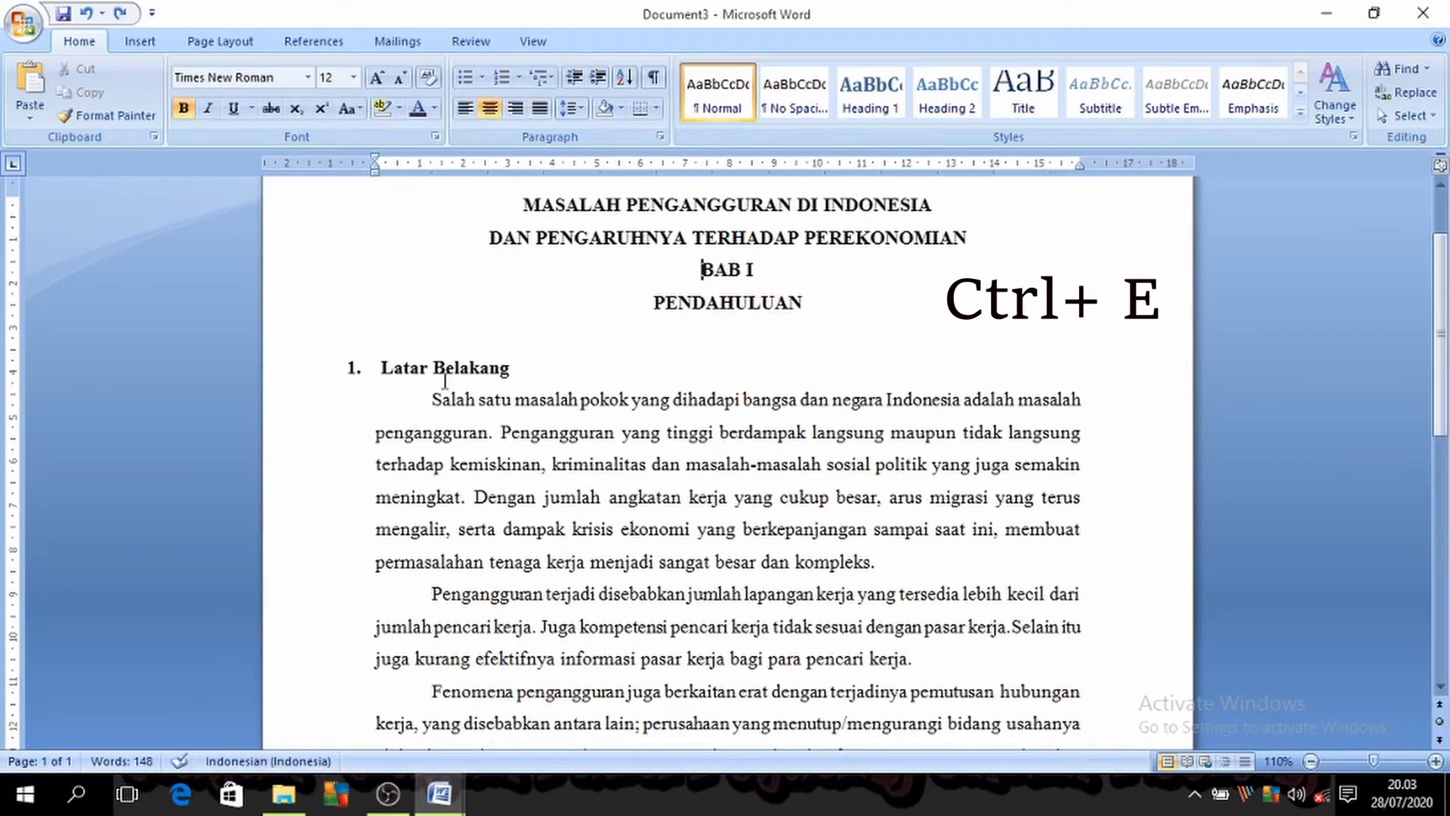
drag(492, 201, 873, 298)
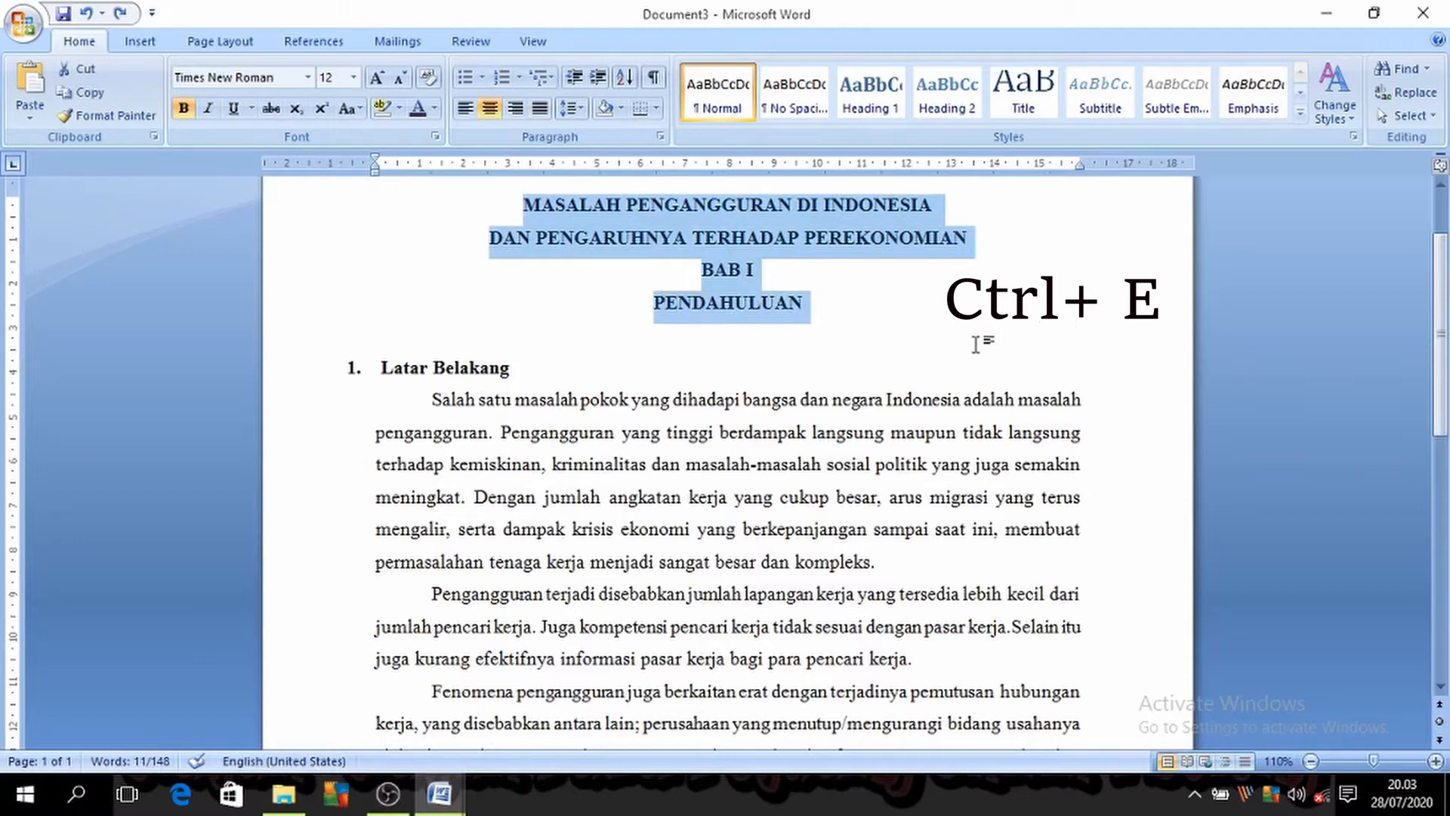
key(ctrl+e)
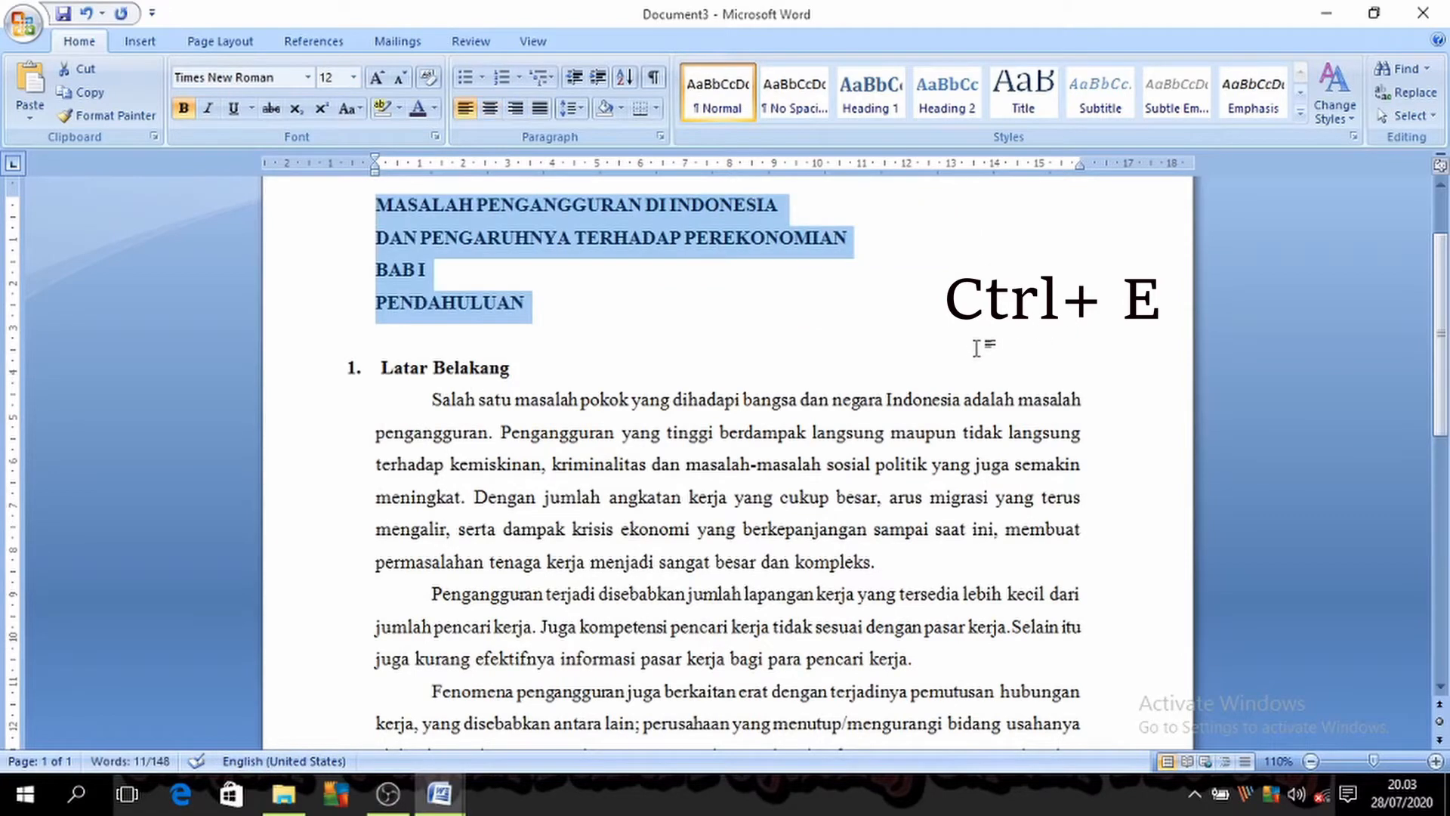
key(ctrl+e)
key(ctrl+e)
key(ctrl+e)
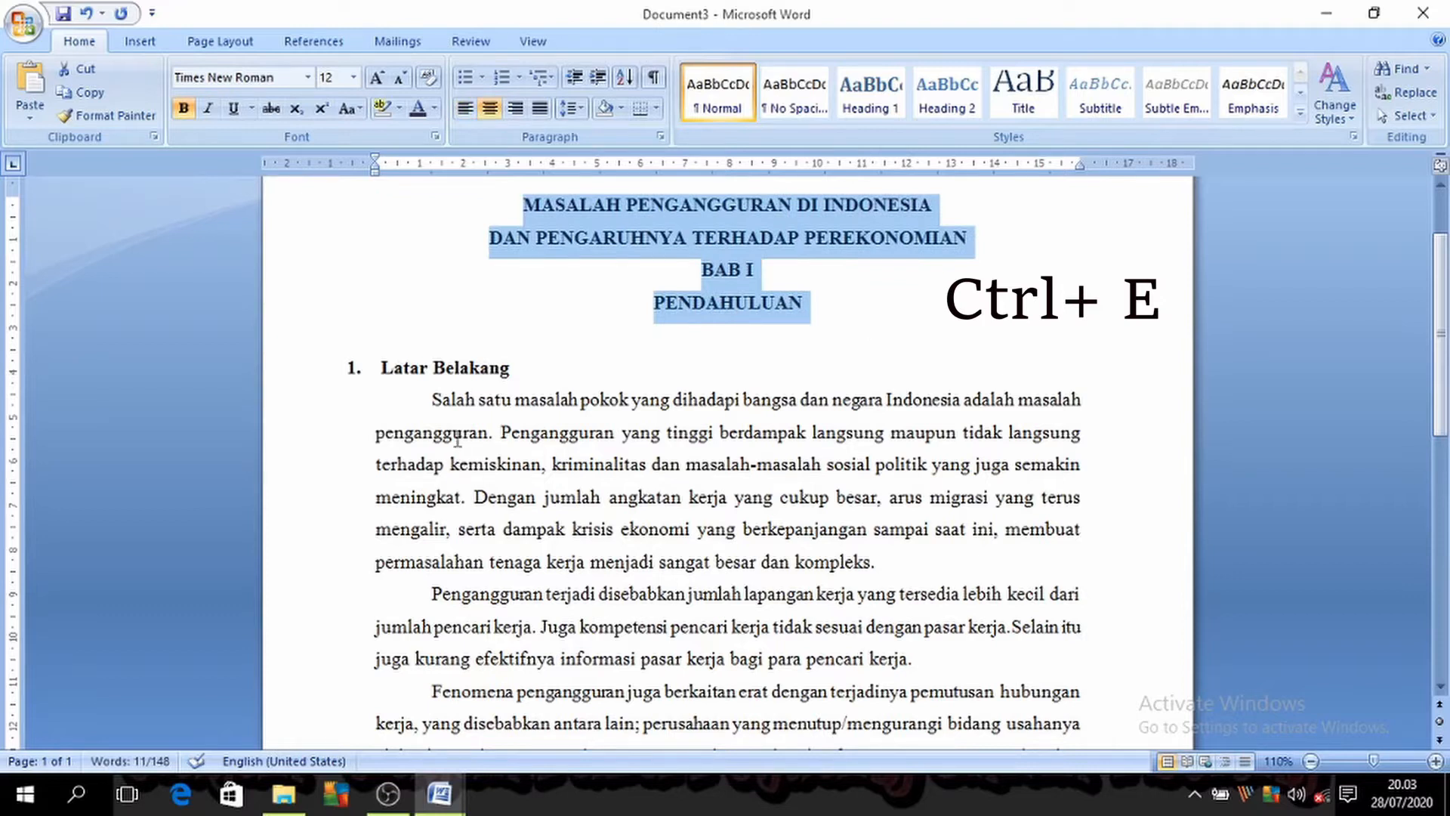
Step: Alternate the first paragraph under Latar Belakang between centred and left alignment, leaving it left-aligned
drag(432, 400, 887, 557)
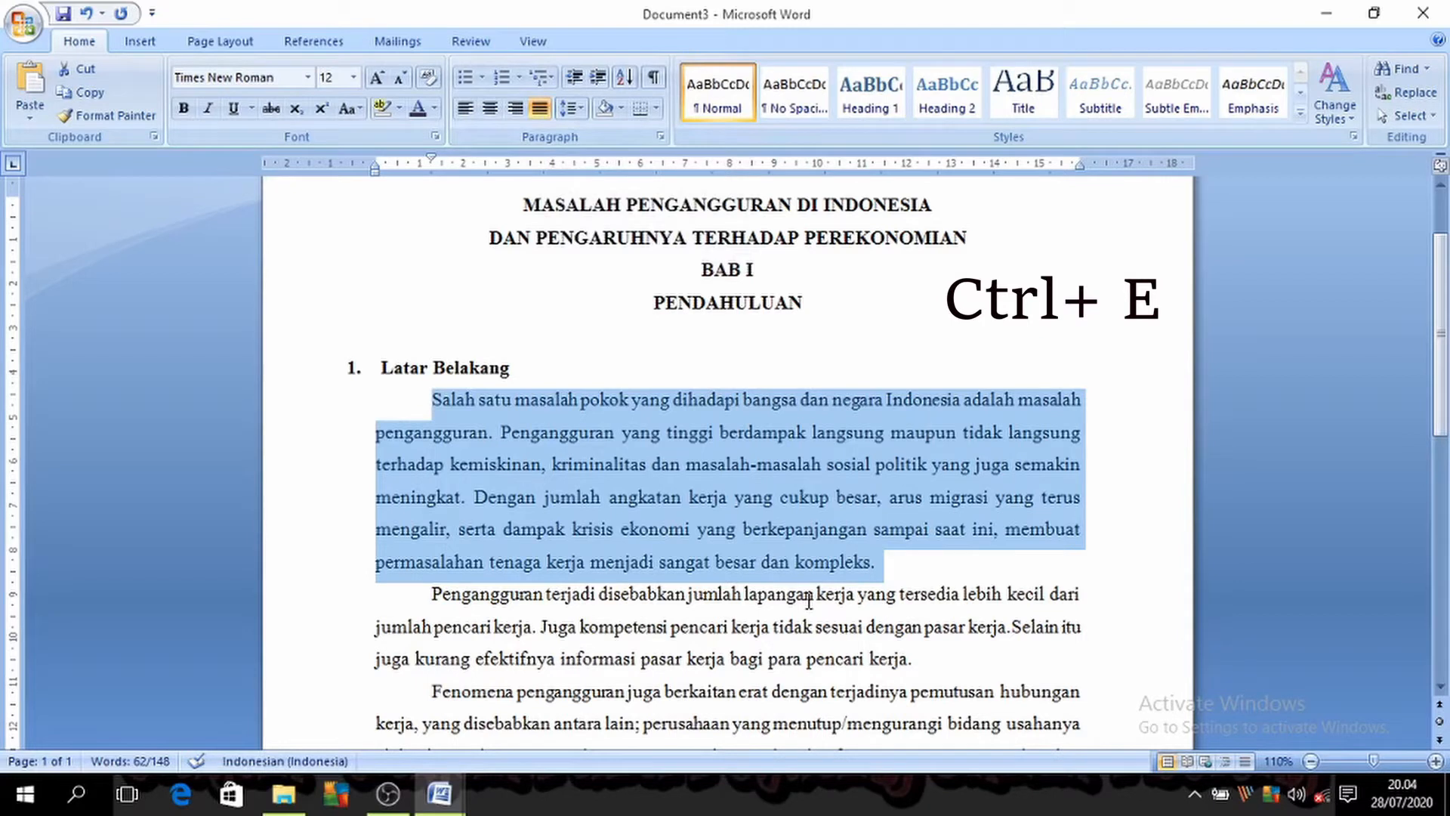
key(ctrl+e)
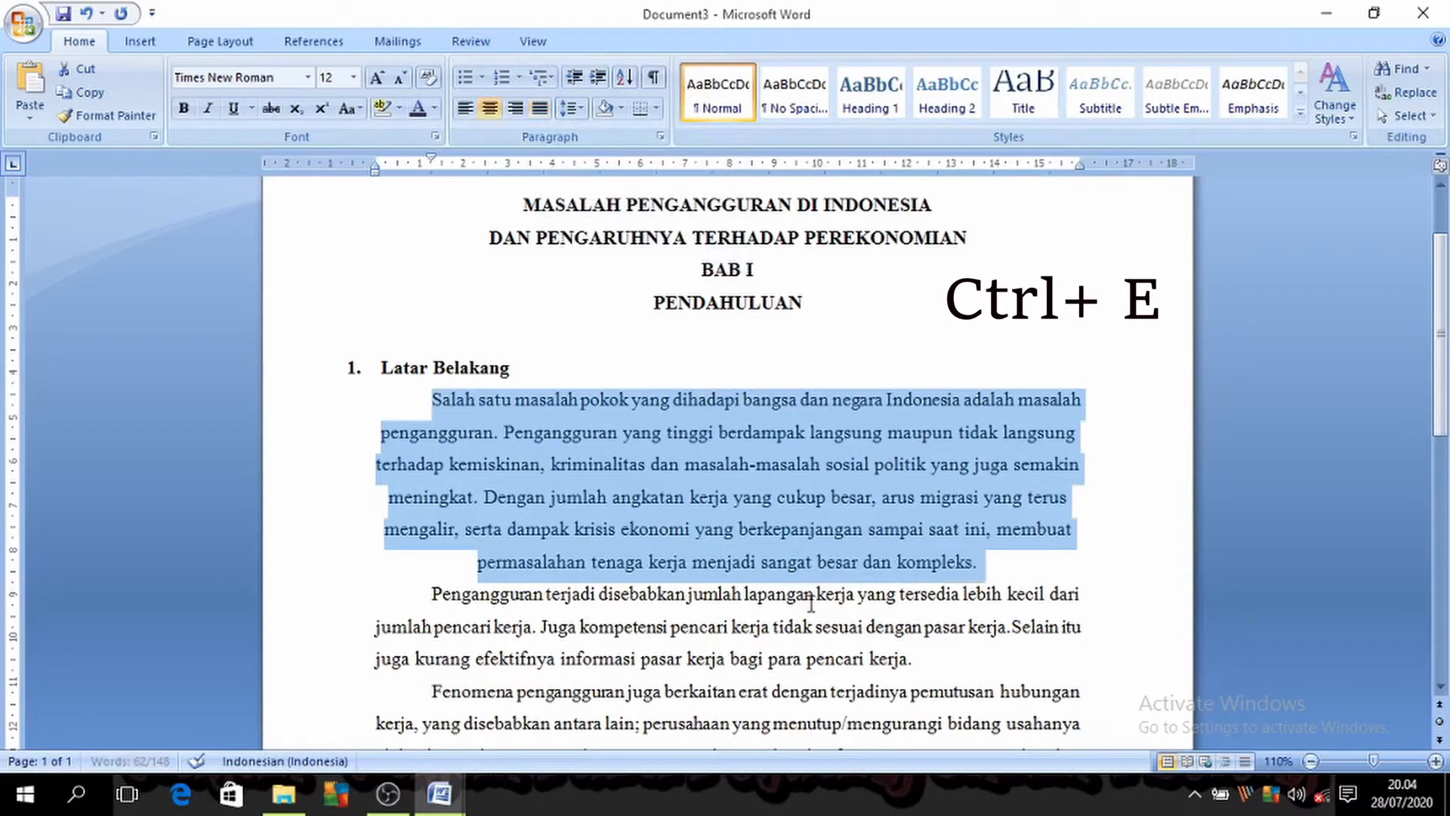
key(ctrl+j)
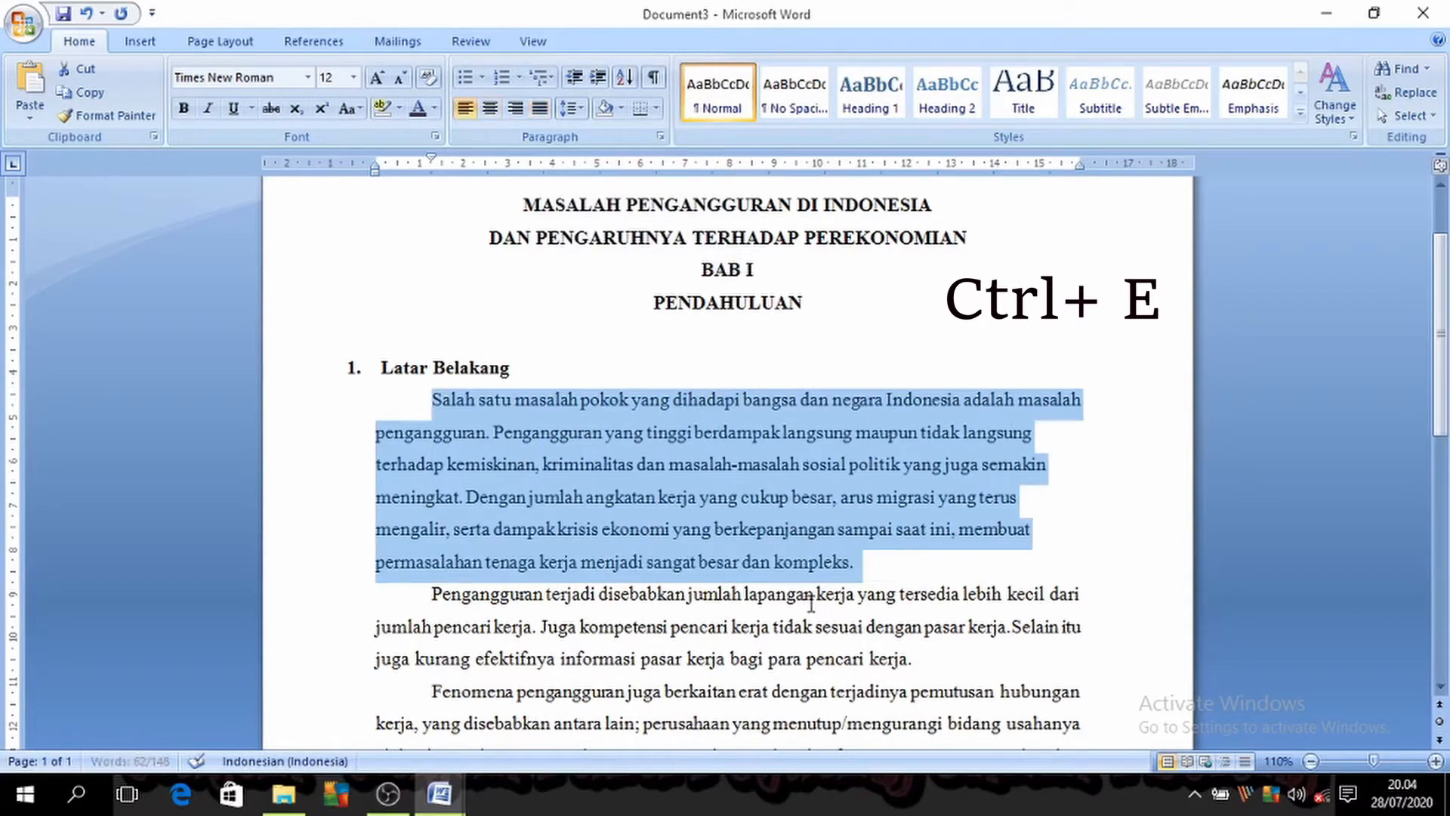
key(ctrl+e)
key(ctrl+l)
key(ctrl+e)
key(ctrl+l)
key(ctrl+e)
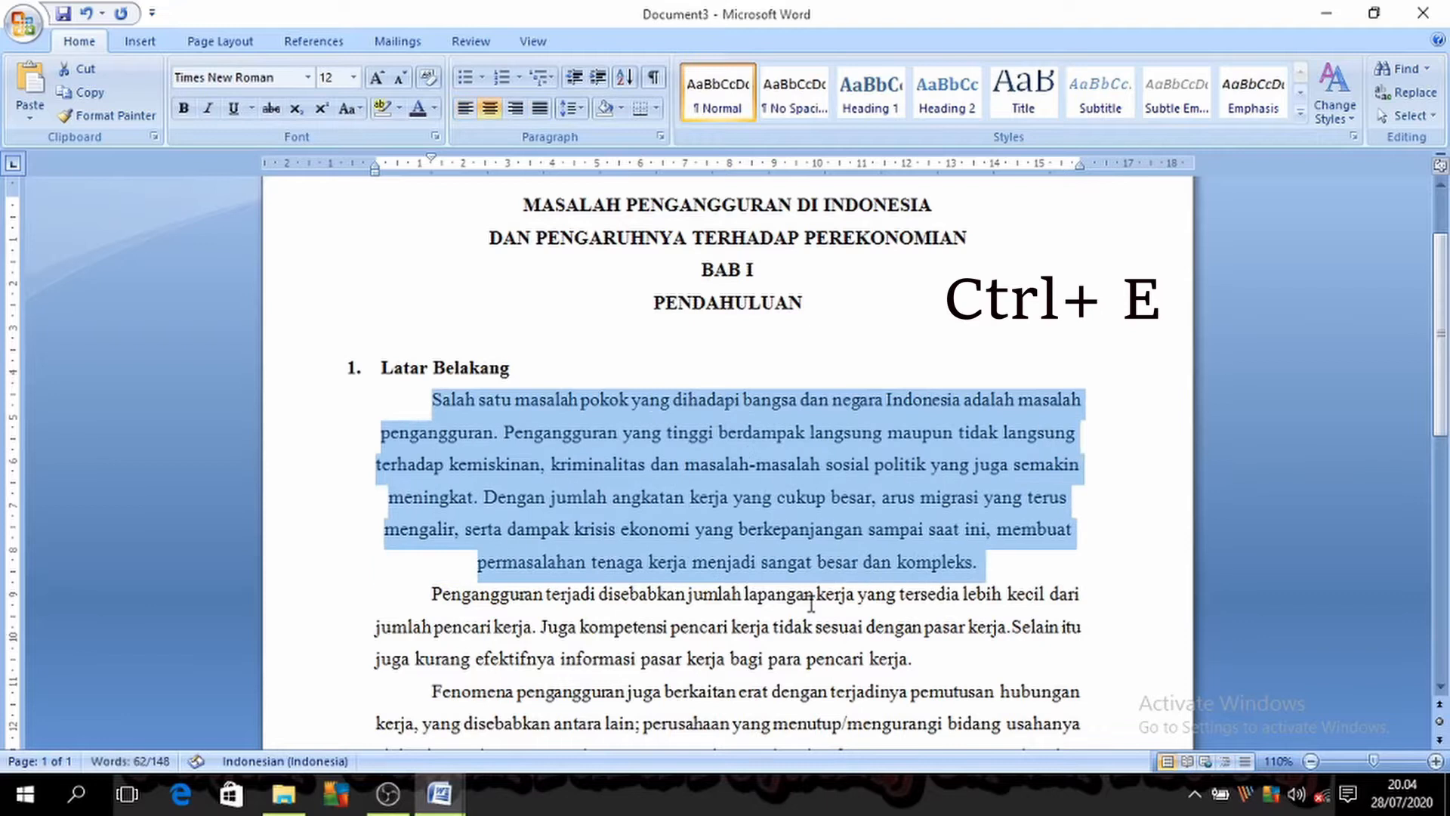
key(ctrl+l)
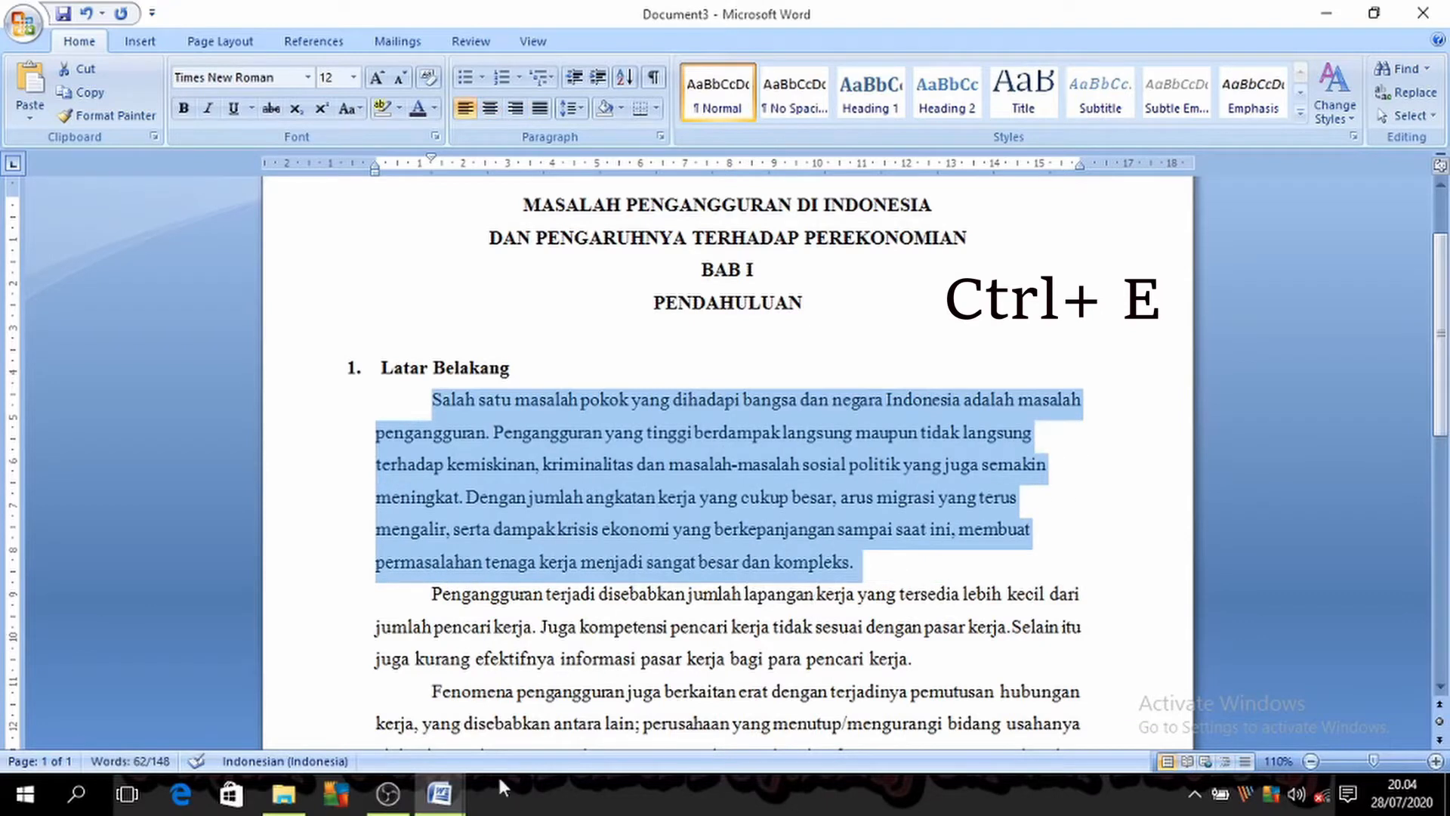
Step: Return to the shortcut list in Document1 and select its third entry, Ctrl + R
mouse_move(442, 791)
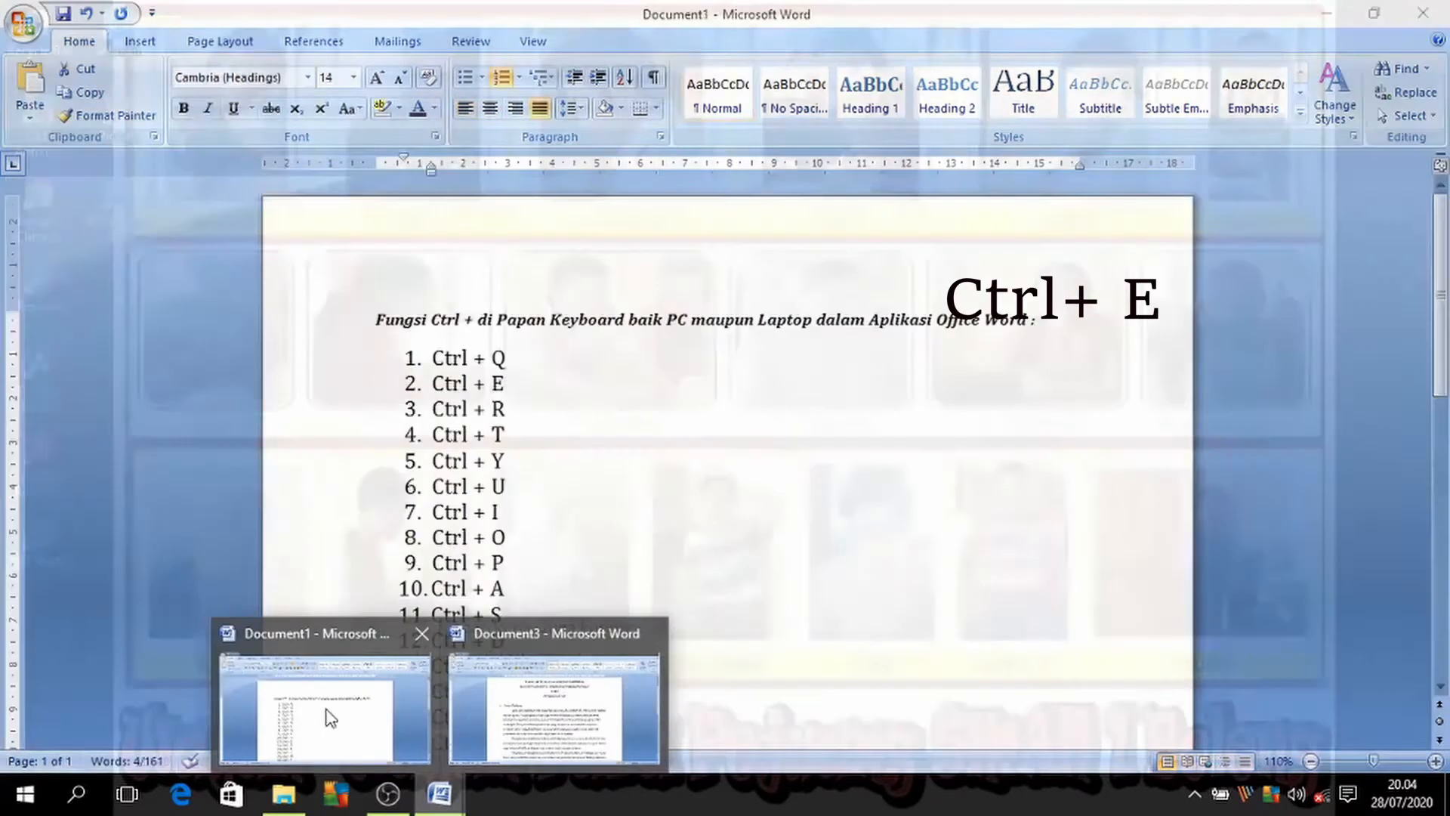
click(312, 736)
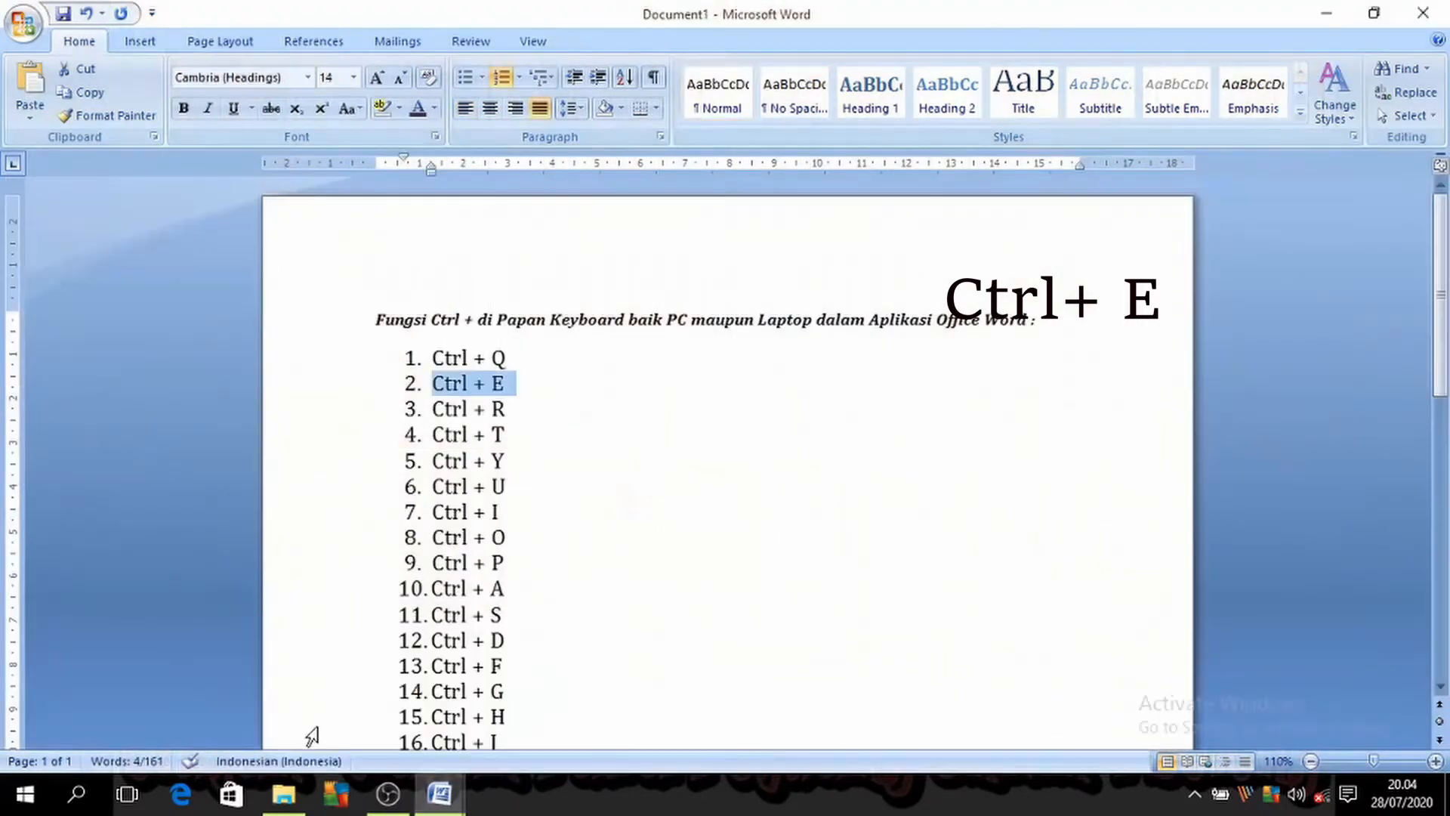
drag(421, 411, 521, 408)
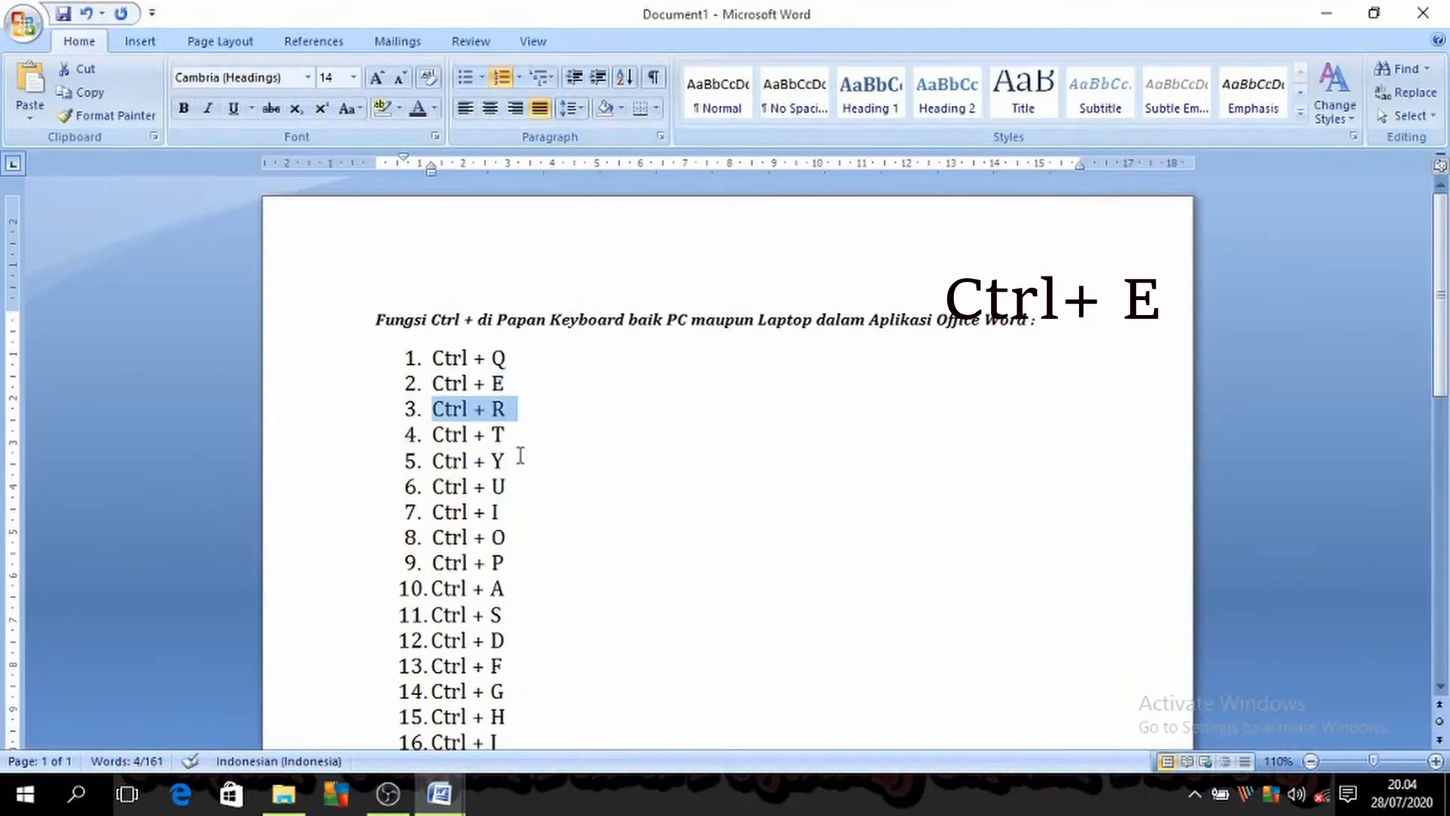
Step: In Document3, try right and centred alignment on the selected first paragraph, returning it to left alignment
mouse_move(451, 803)
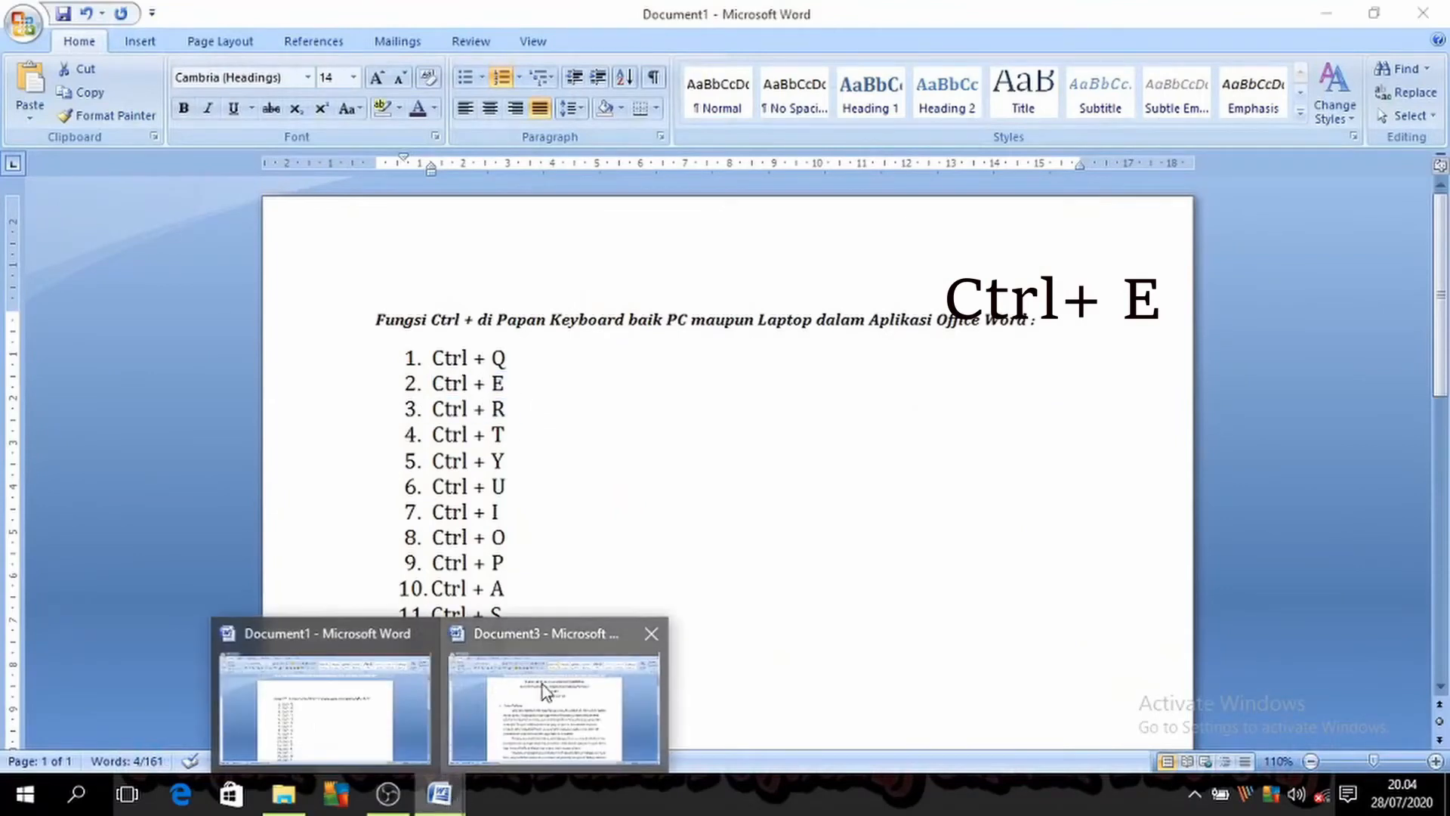
click(544, 686)
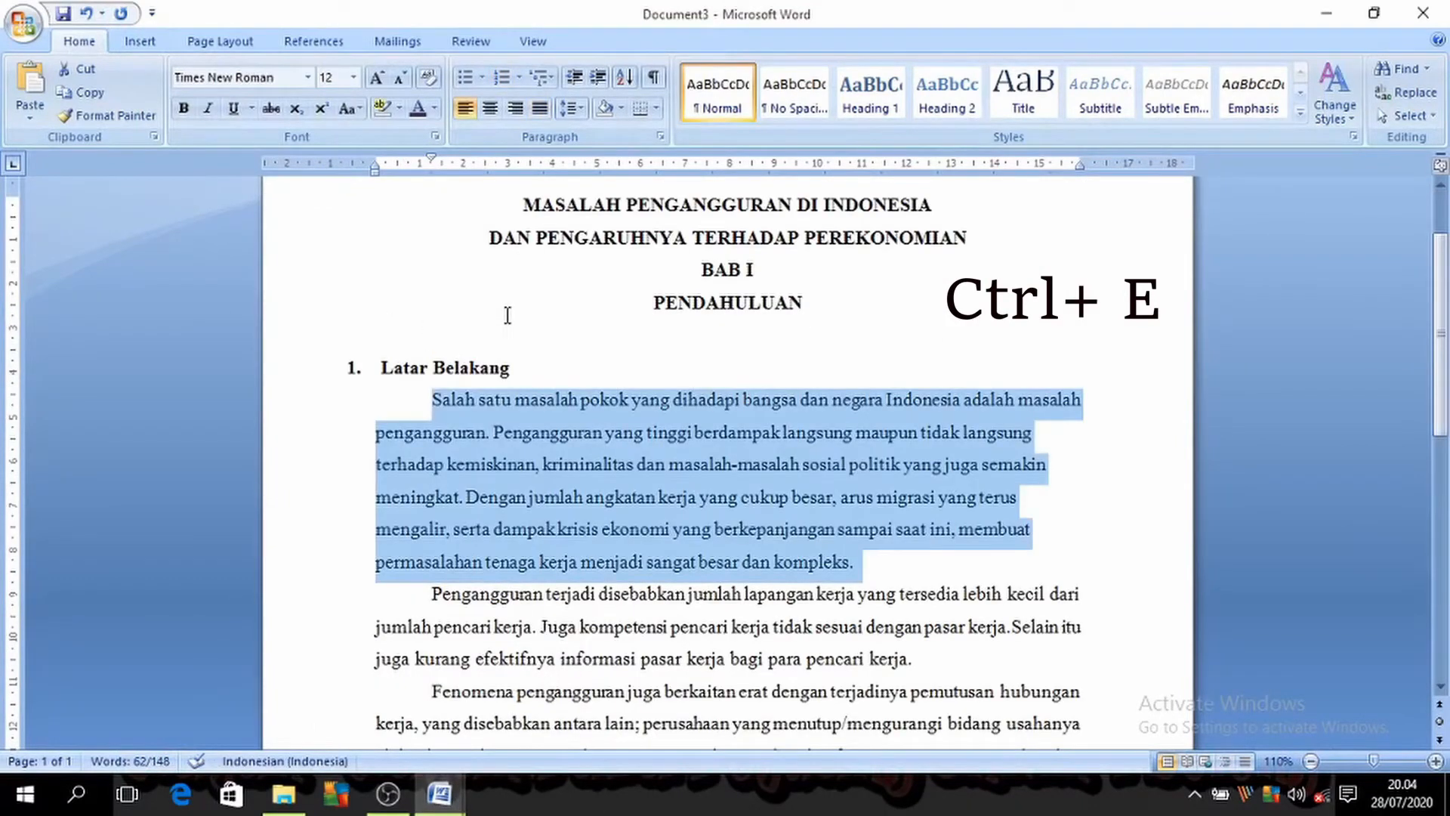
key(ctrl+r)
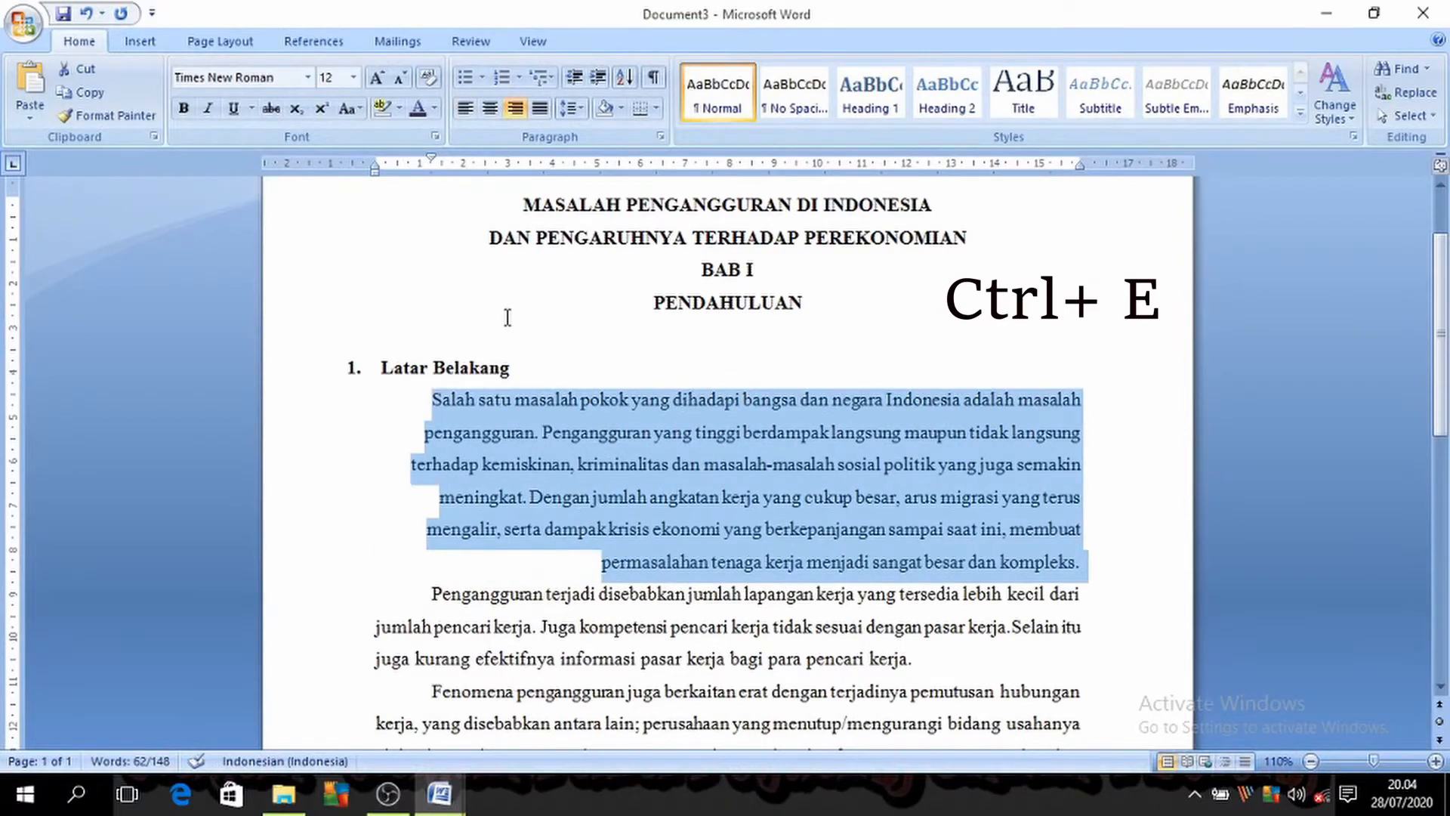
key(ctrl+l)
key(ctrl+e)
key(ctrl+l)
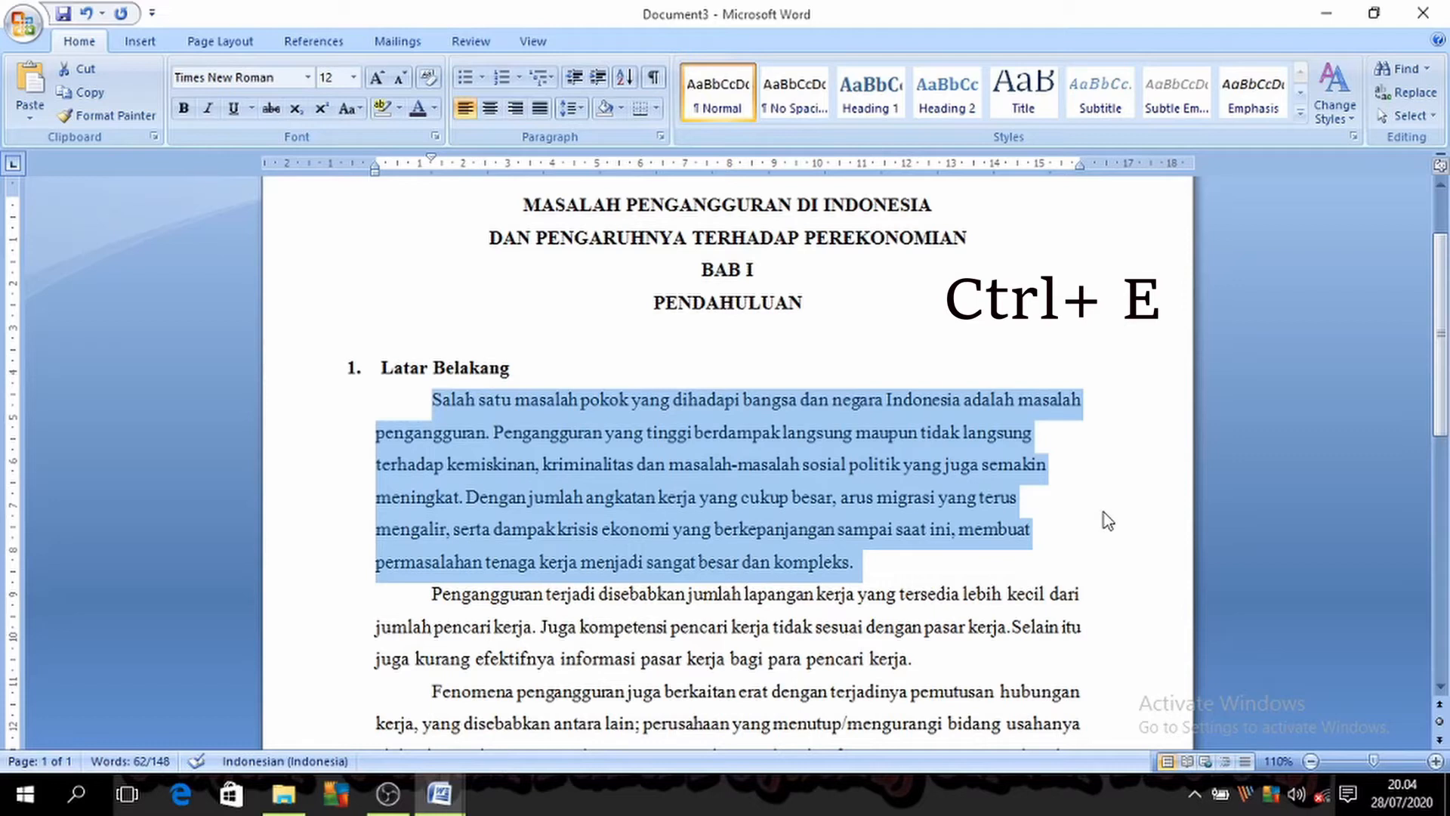
key(ctrl+r)
key(ctrl+l)
Step: Go back to the shortcut list in Document1 and select its fourth entry, Ctrl + T
click(452, 799)
click(402, 705)
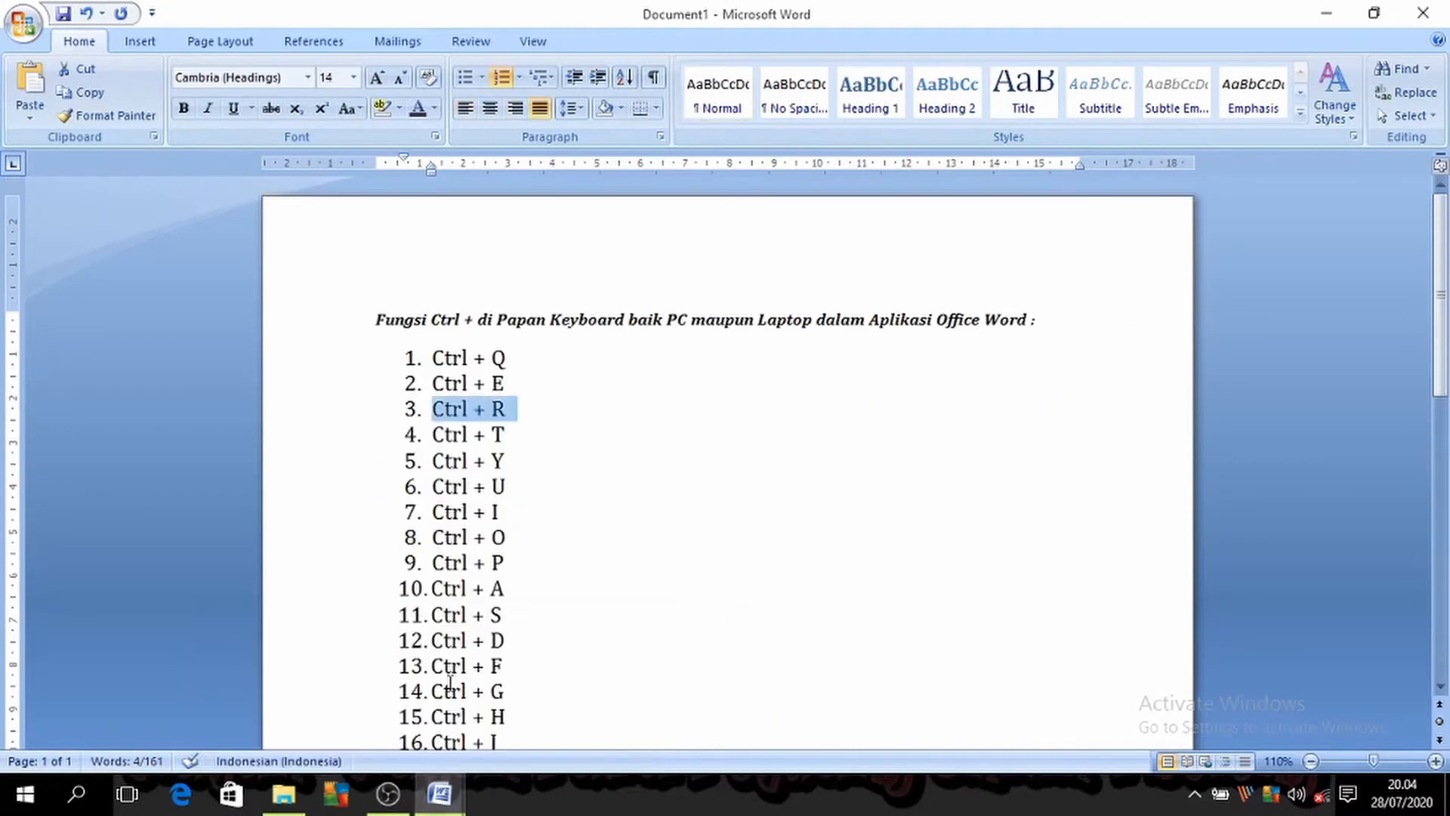
drag(427, 432, 513, 437)
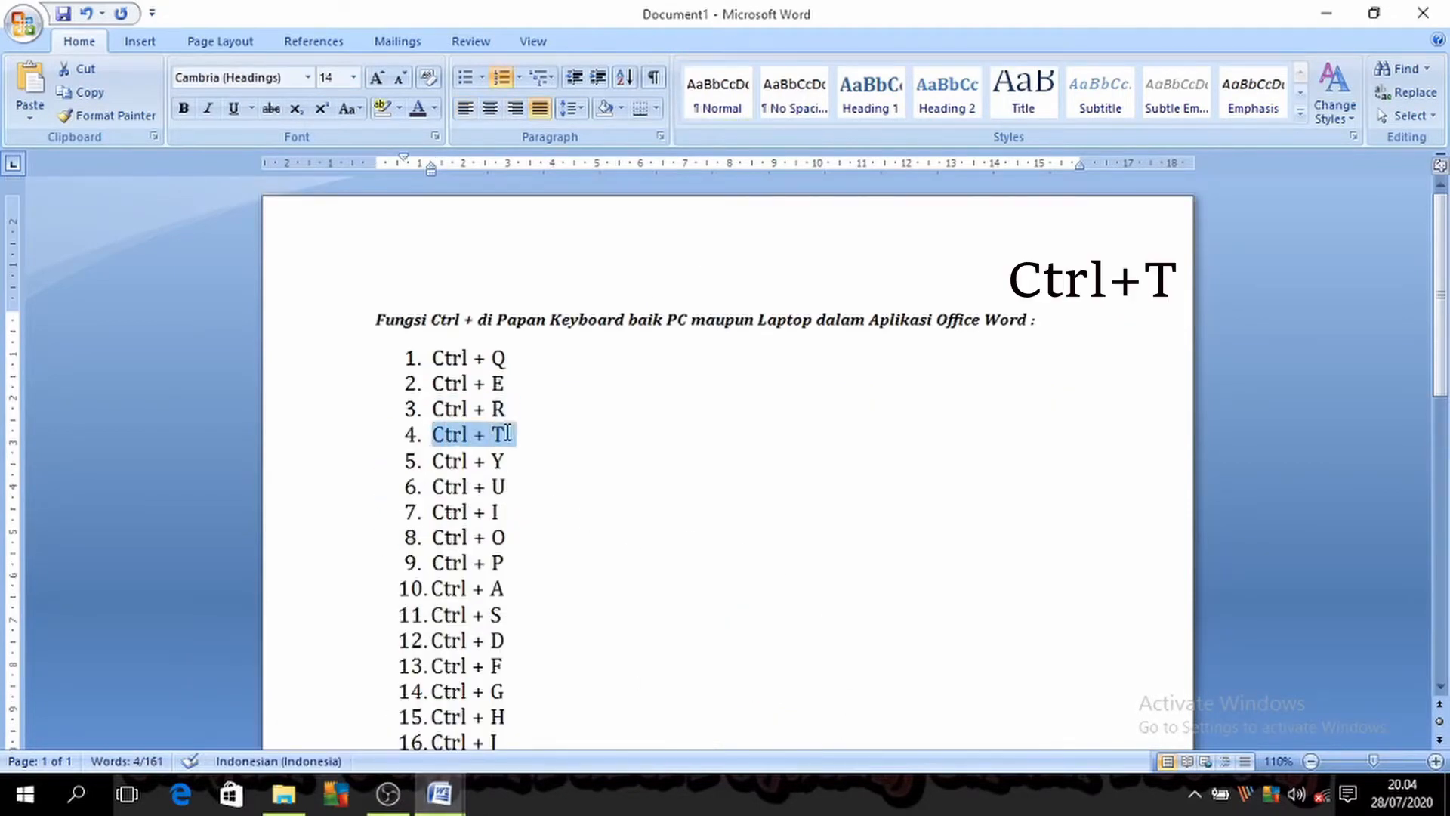
Step: In Document3, apply four levels of hanging indent to the selected first paragraph, and remove them again
click(440, 793)
click(521, 731)
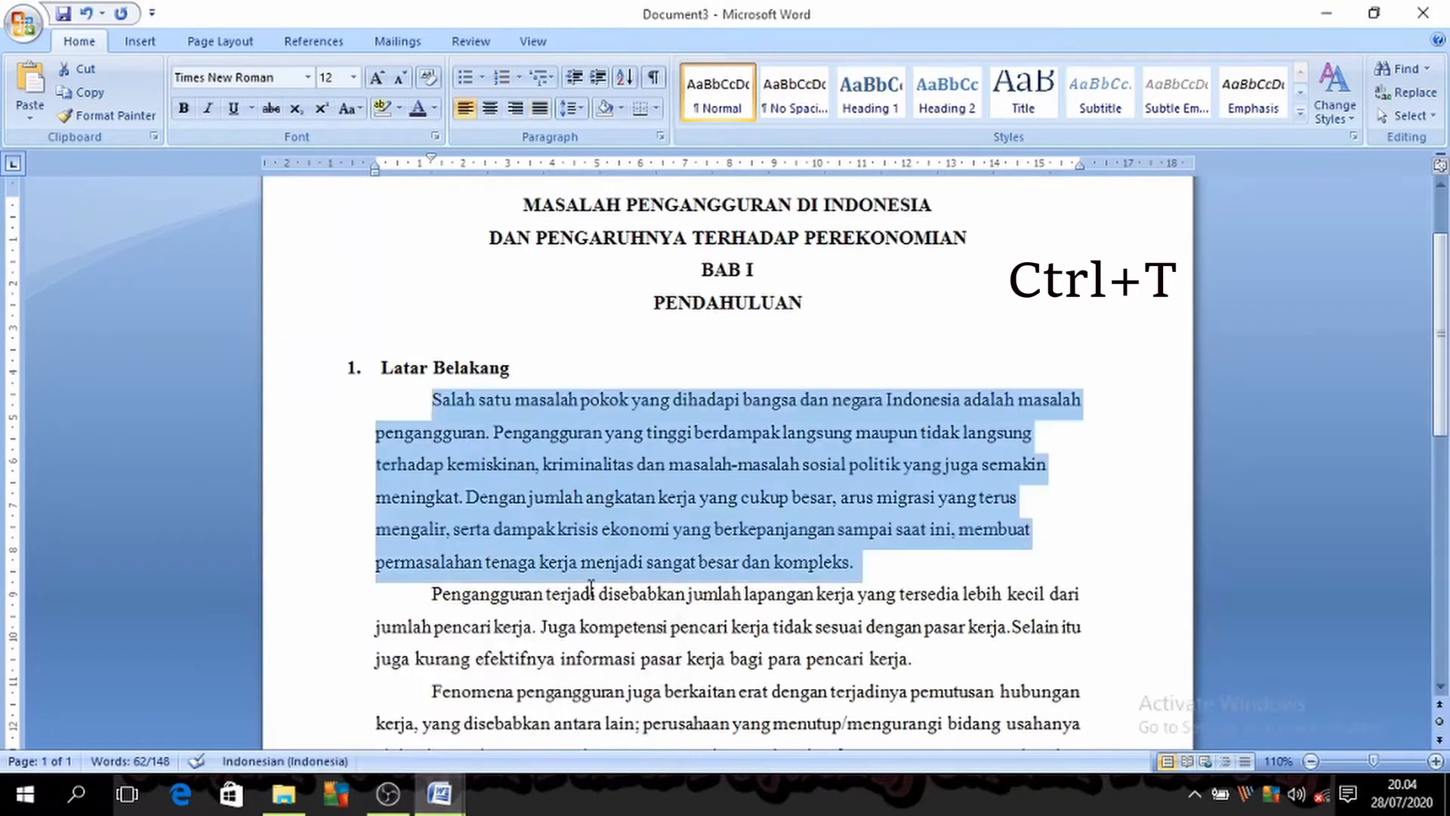
key(ctrl+t)
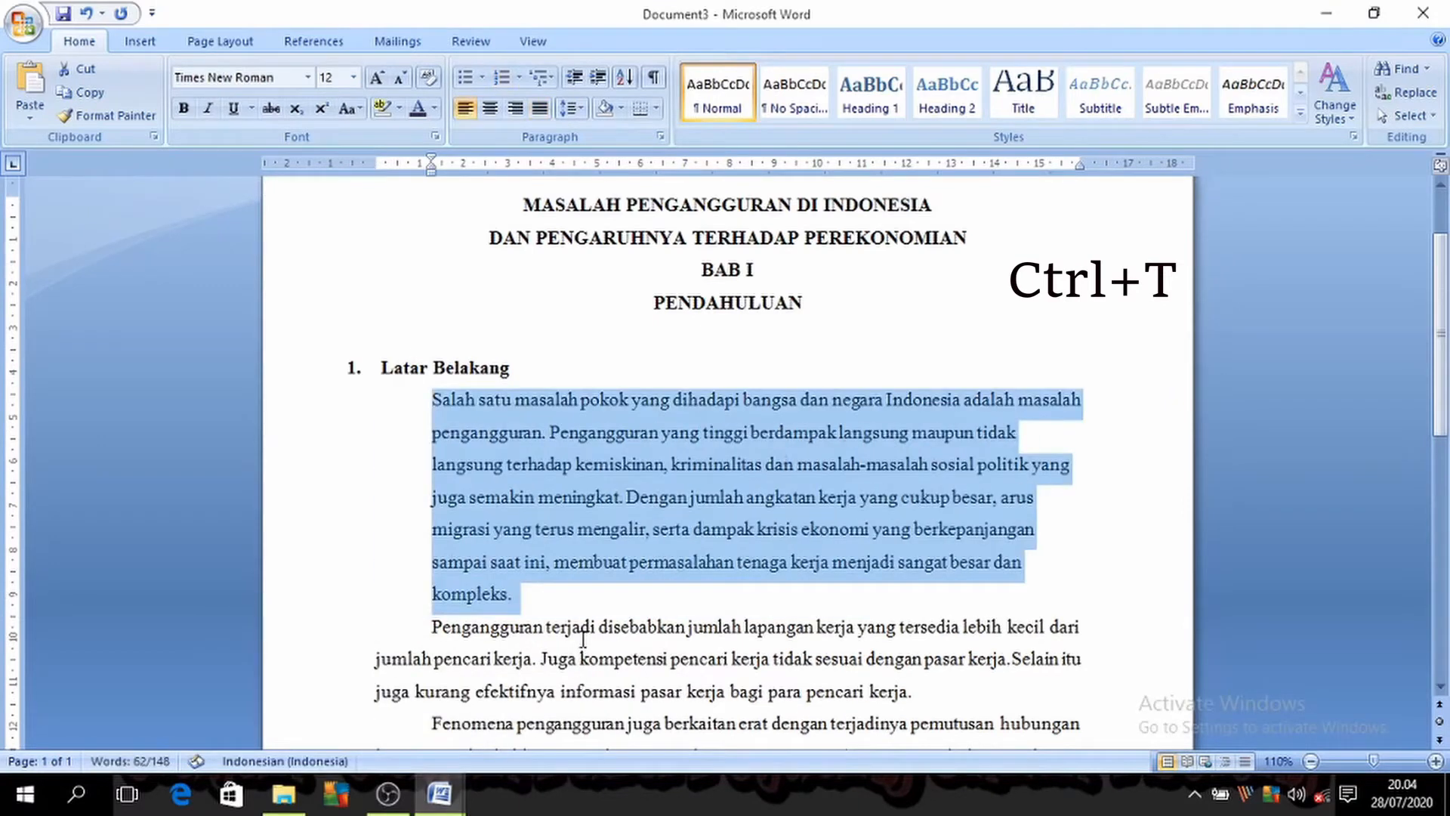
key(ctrl+t)
key(ctrl+t)
key(ctrl+t)
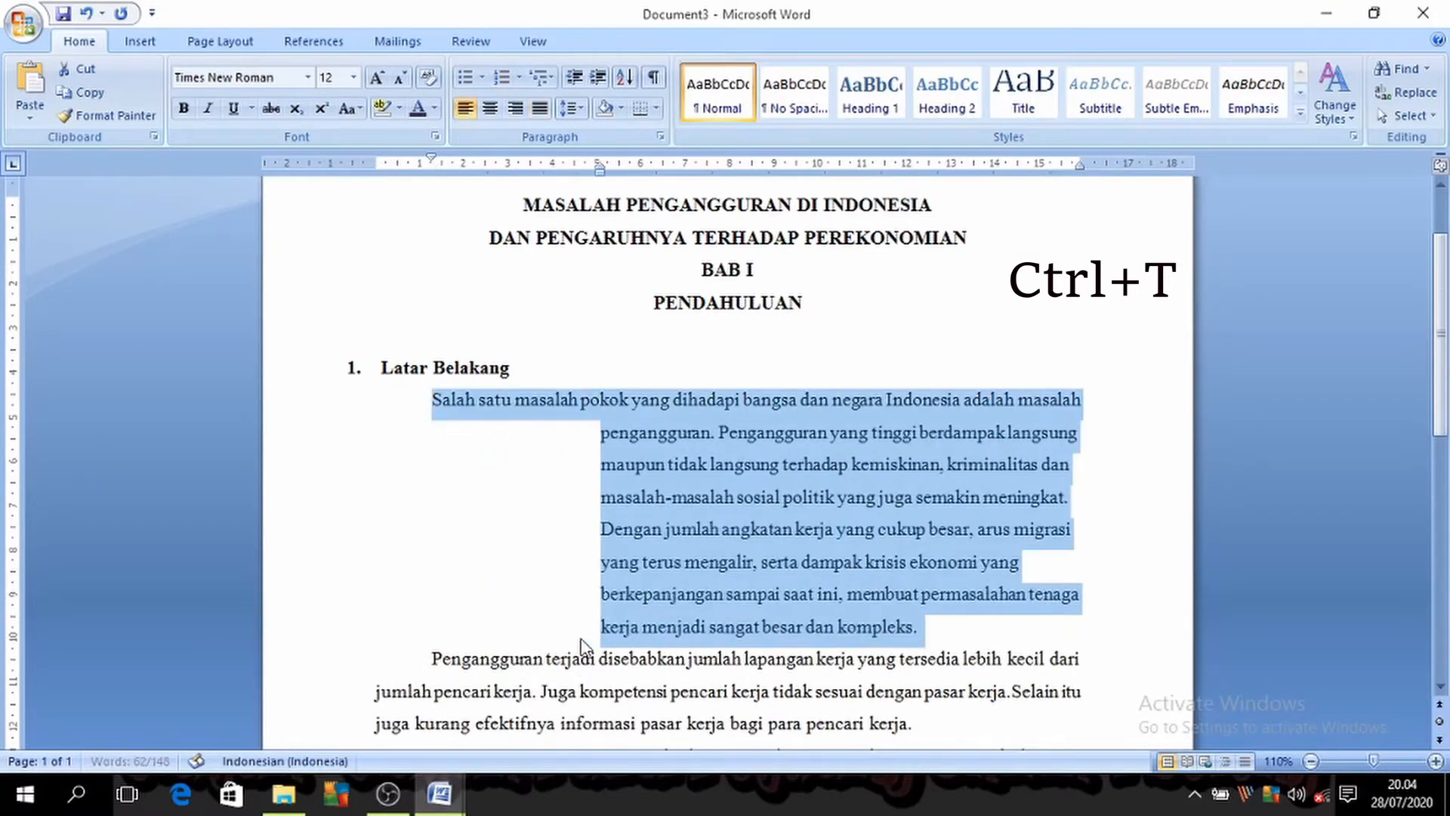
key(ctrl+shift+t)
key(ctrl+shift+t)
key(ctrl+shift+t)
key(ctrl+shift+t)
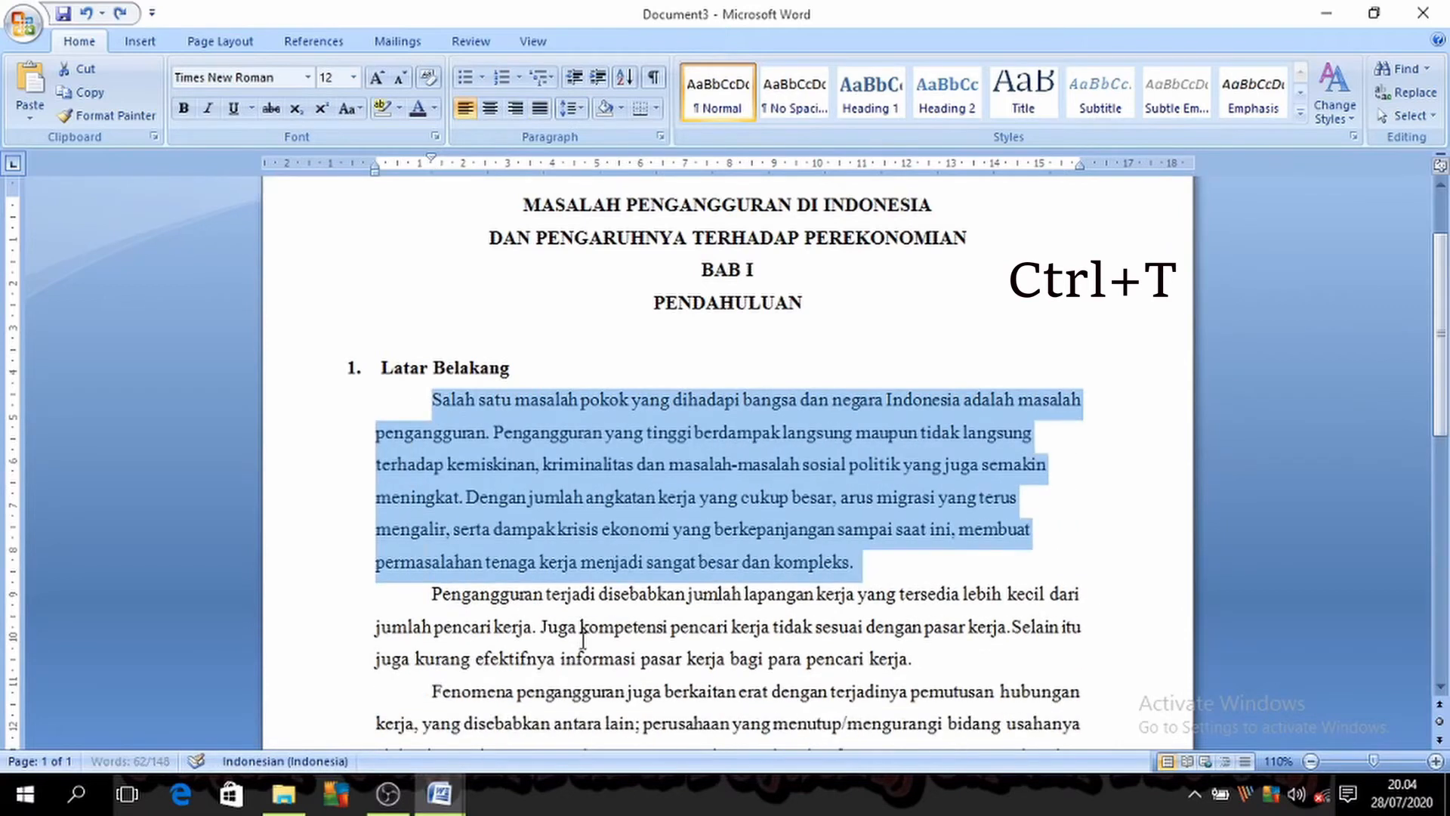
Step: Try two levels of hanging indent on the first paragraph, and undo both
key(ctrl+t)
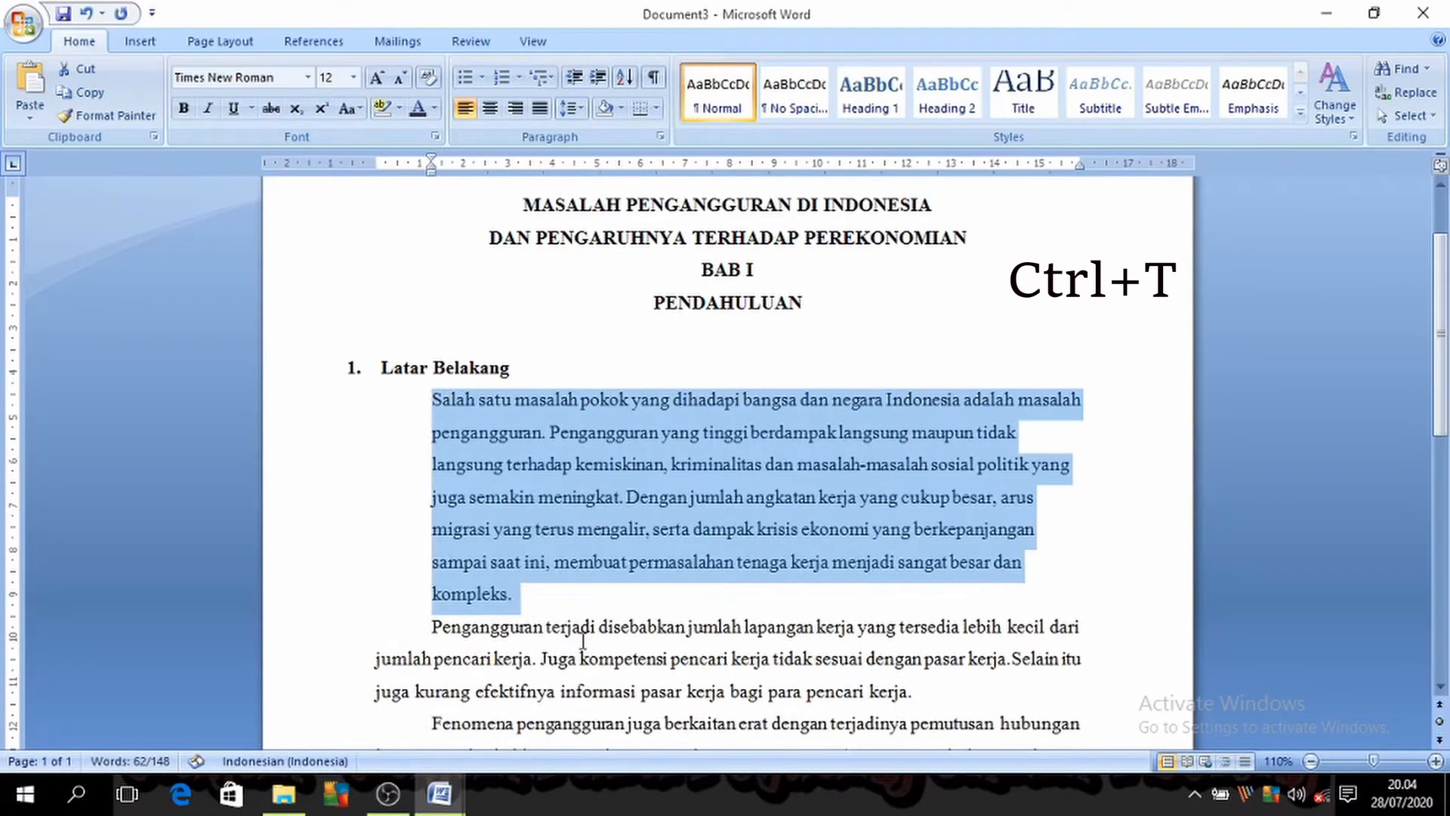
key(ctrl+t)
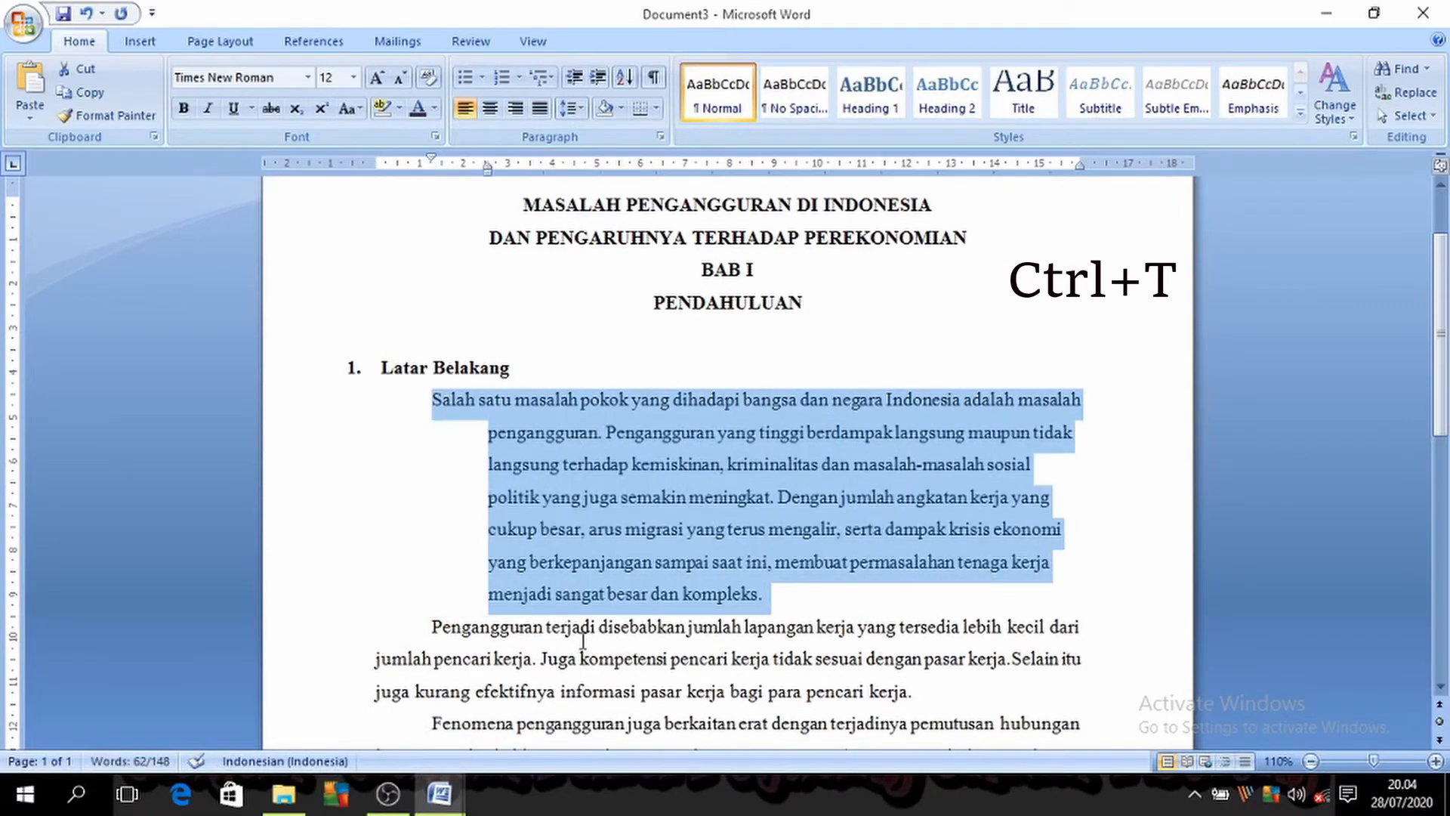
key(ctrl+z)
key(ctrl+z)
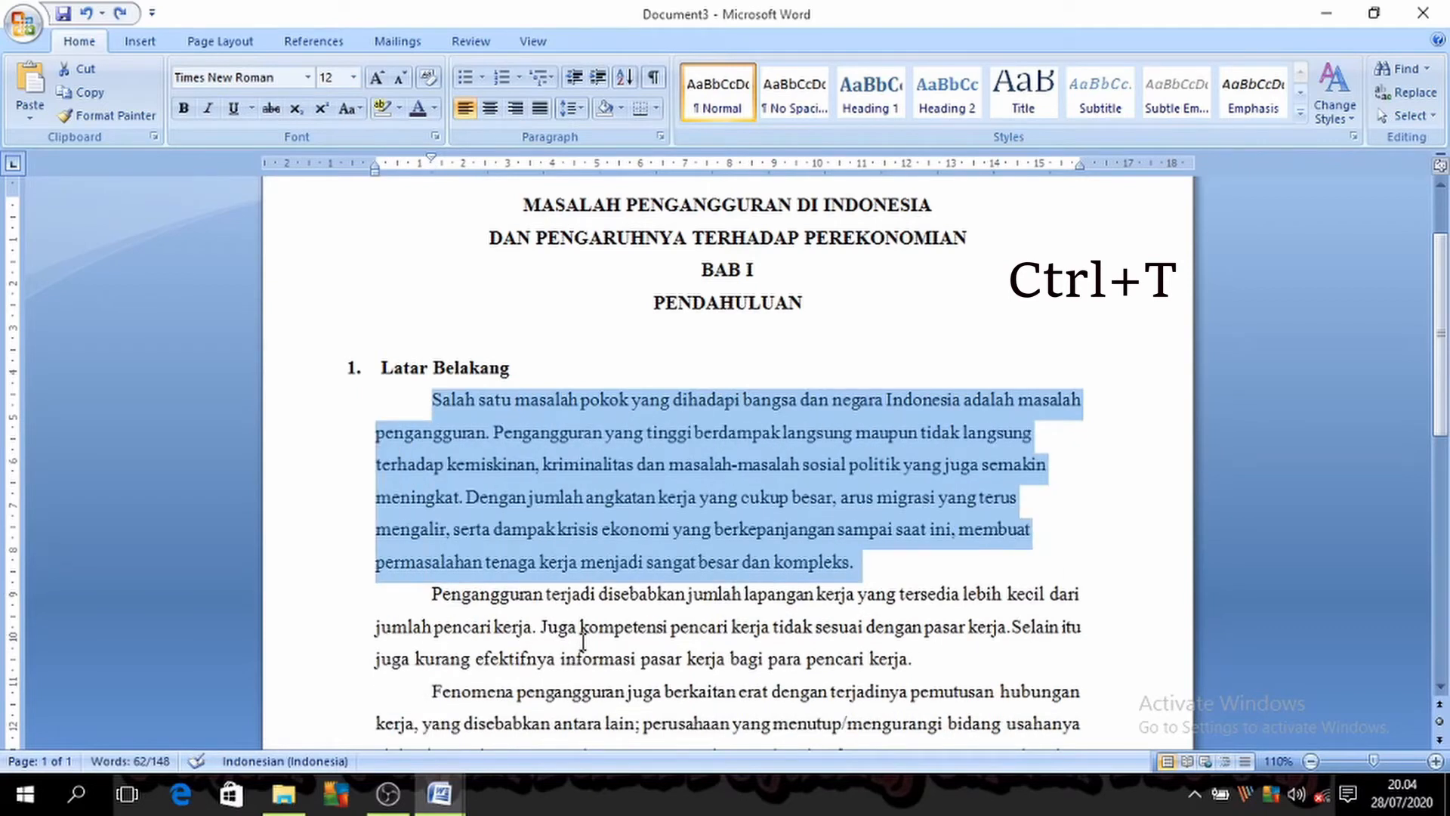
Step: Try centred and left alignment on the first paragraph, and set it to justified
key(ctrl+e)
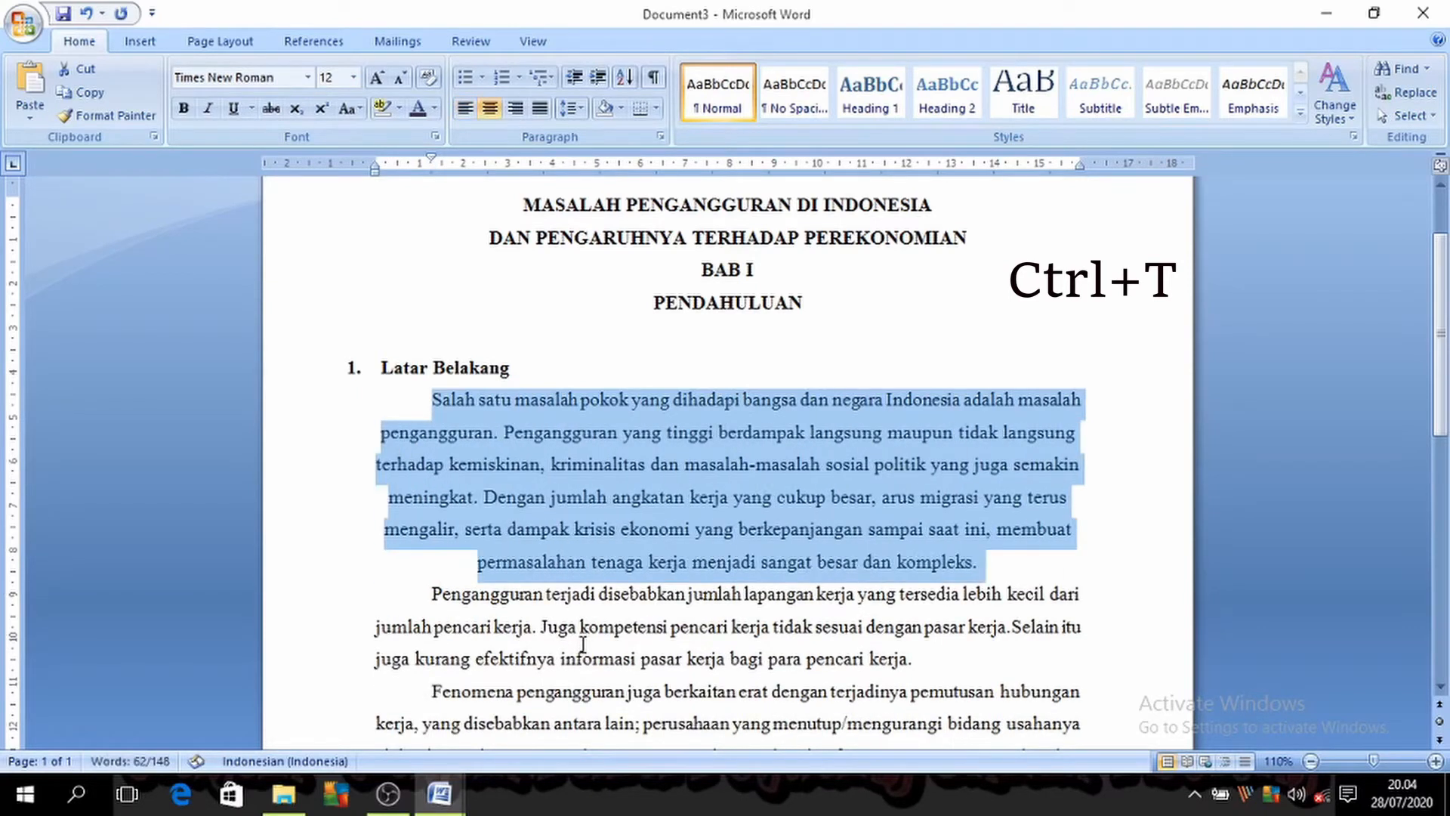
key(ctrl+l)
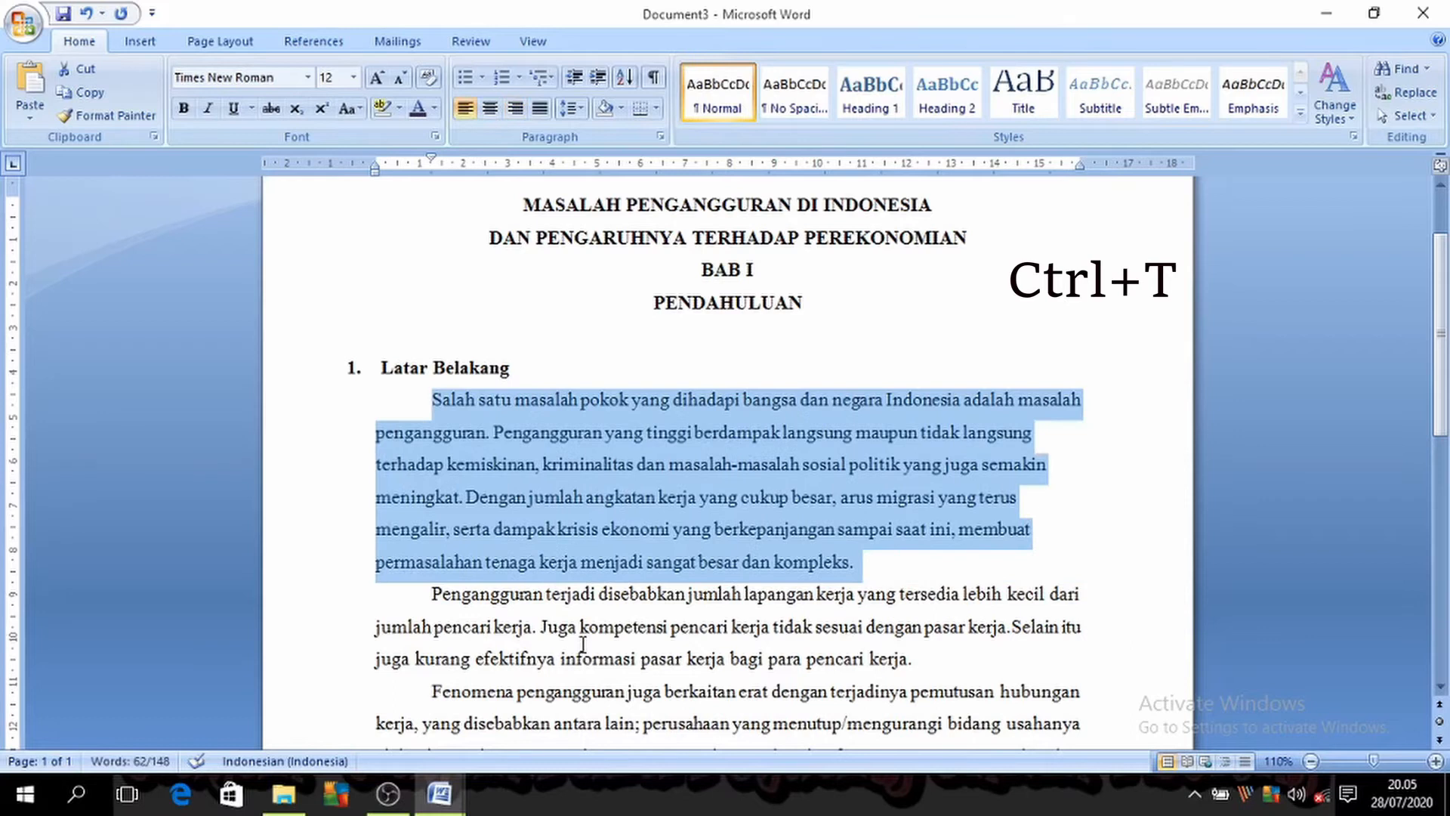
key(ctrl+j)
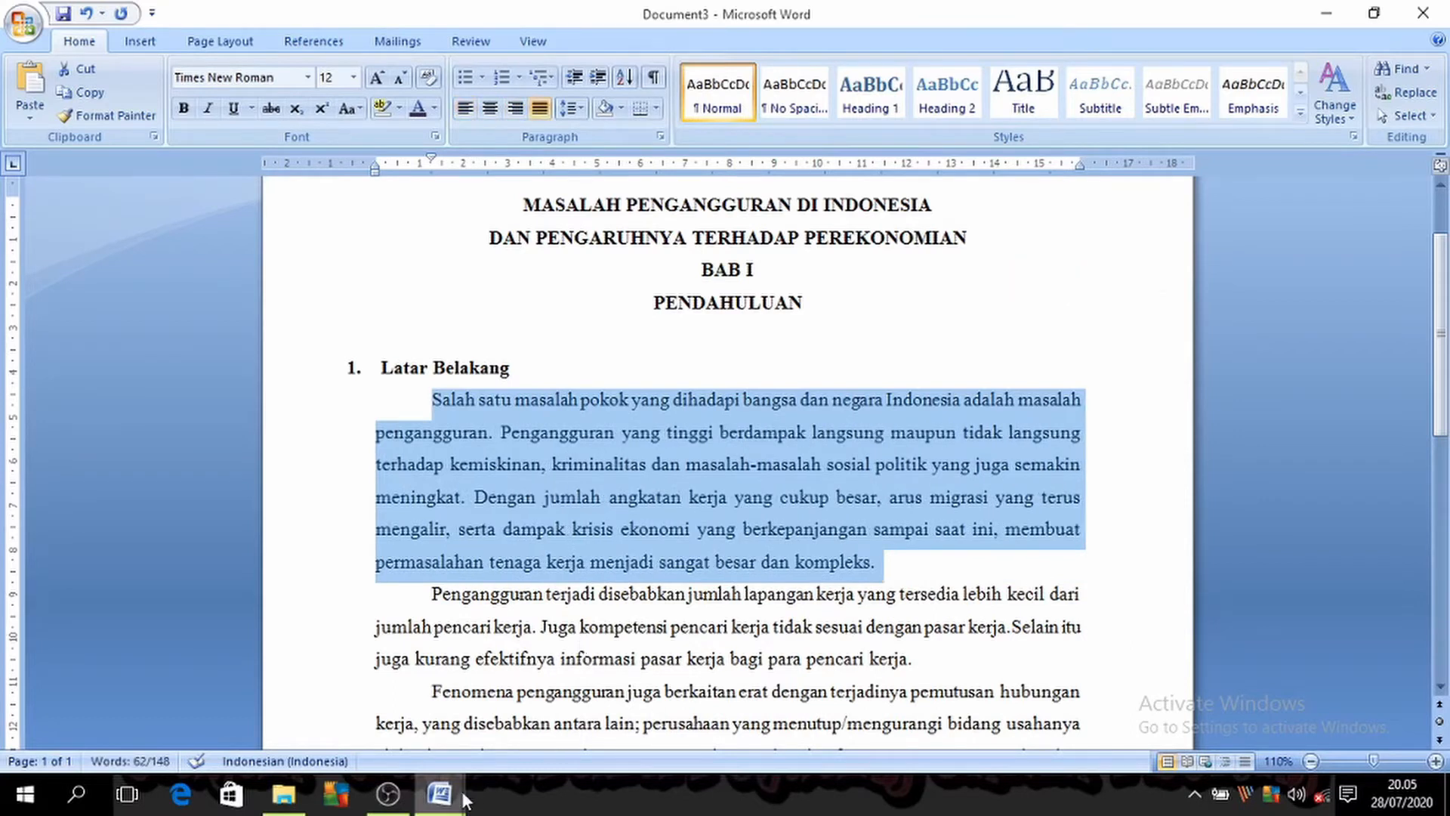
Step: Return to the shortcut list in Document1 and select its fifth entry, Ctrl + Y
click(439, 793)
click(272, 706)
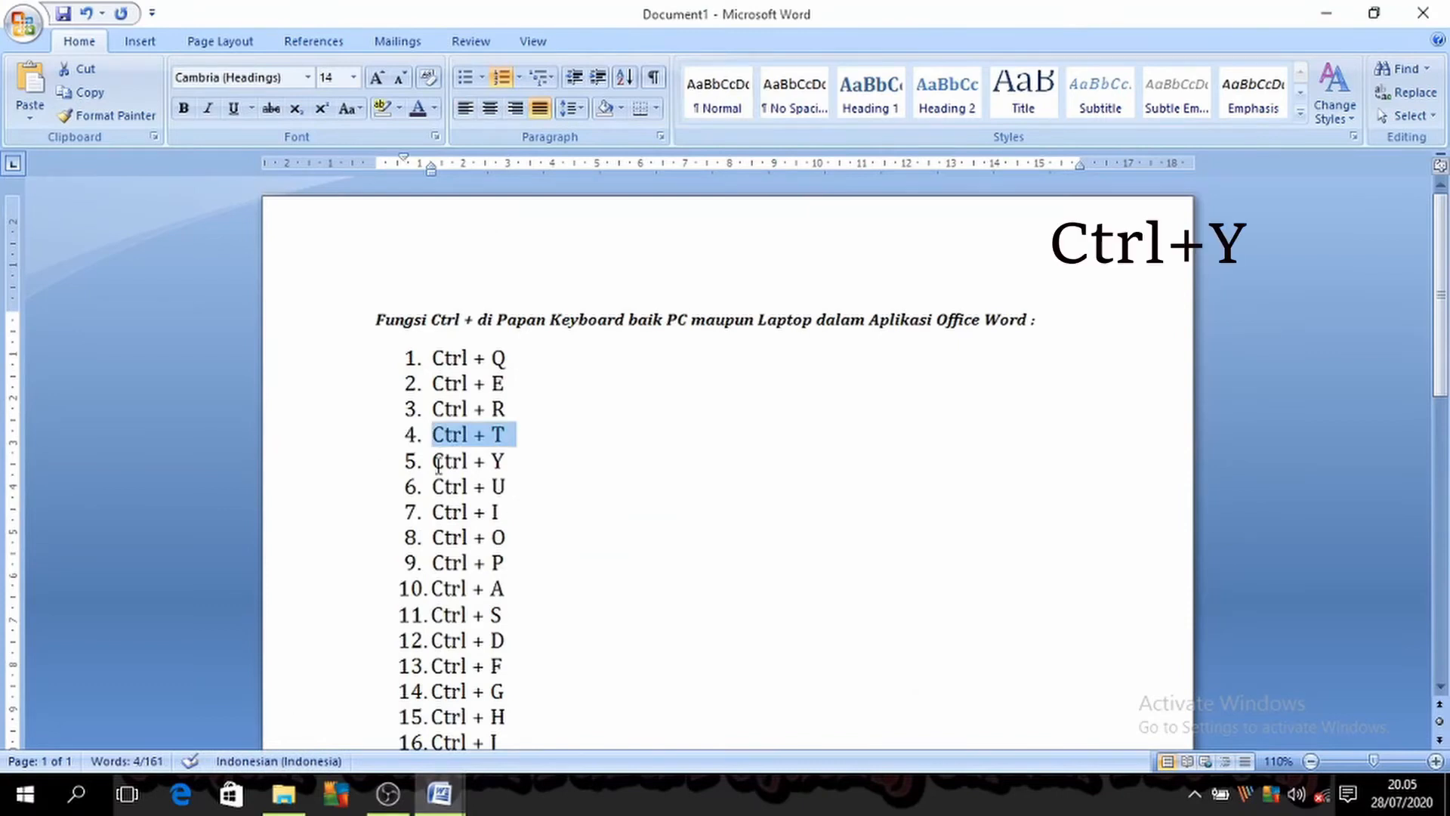
drag(438, 463, 518, 462)
Step: In Document3, switch the selected first paragraph to right, left and justified alignment, and repeat the last alignment command
click(438, 793)
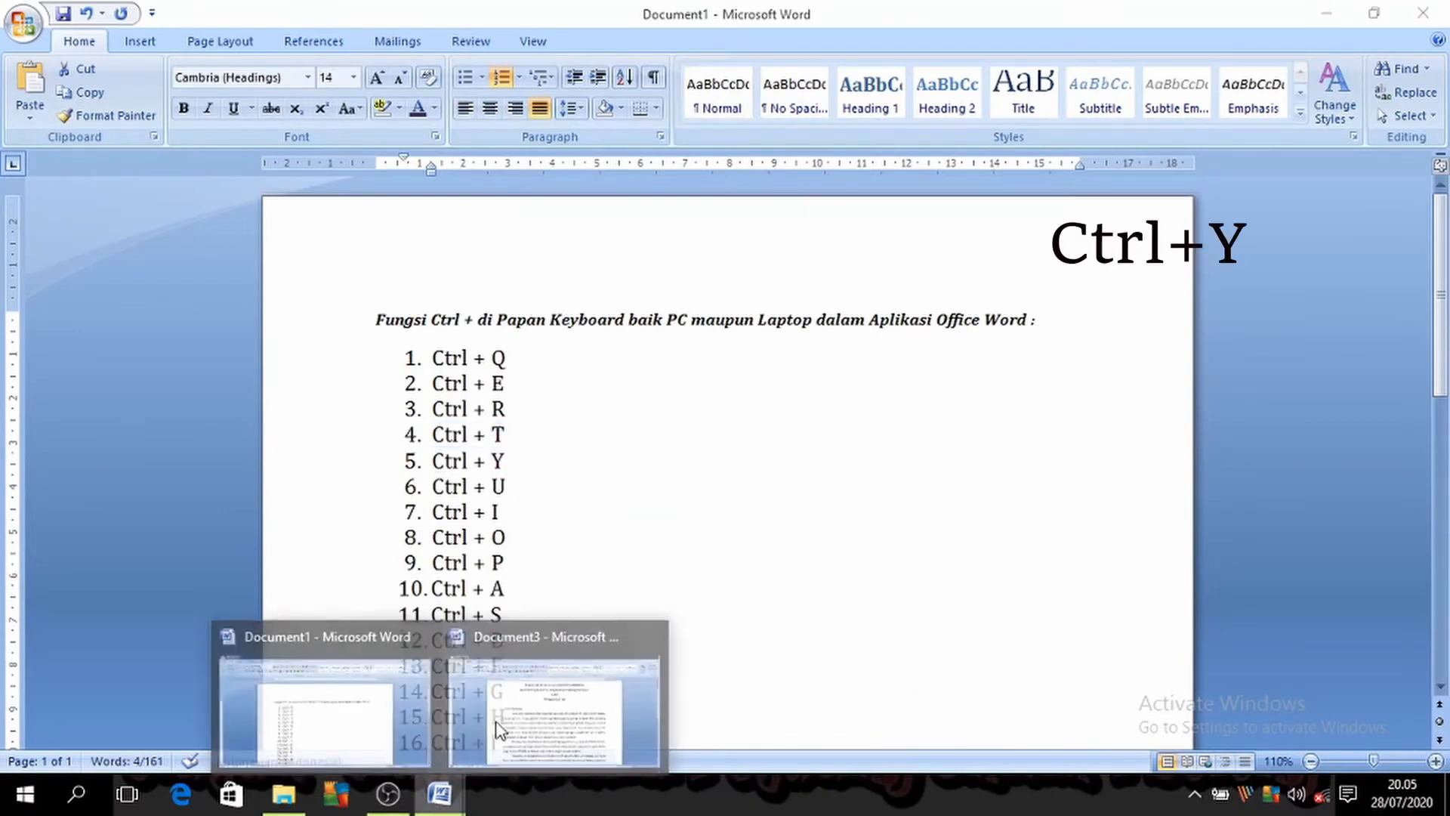
click(514, 699)
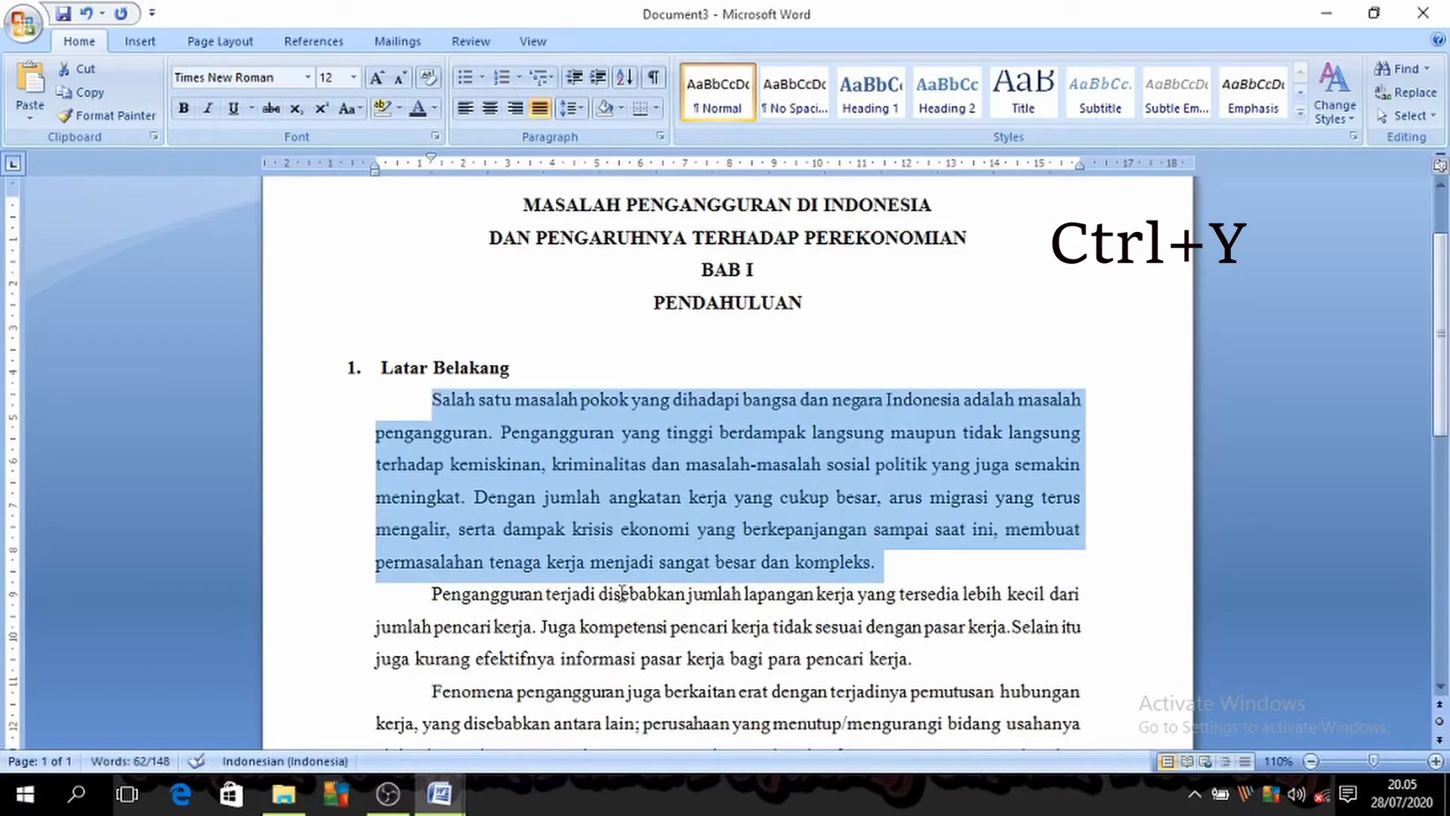
key(ctrl+r)
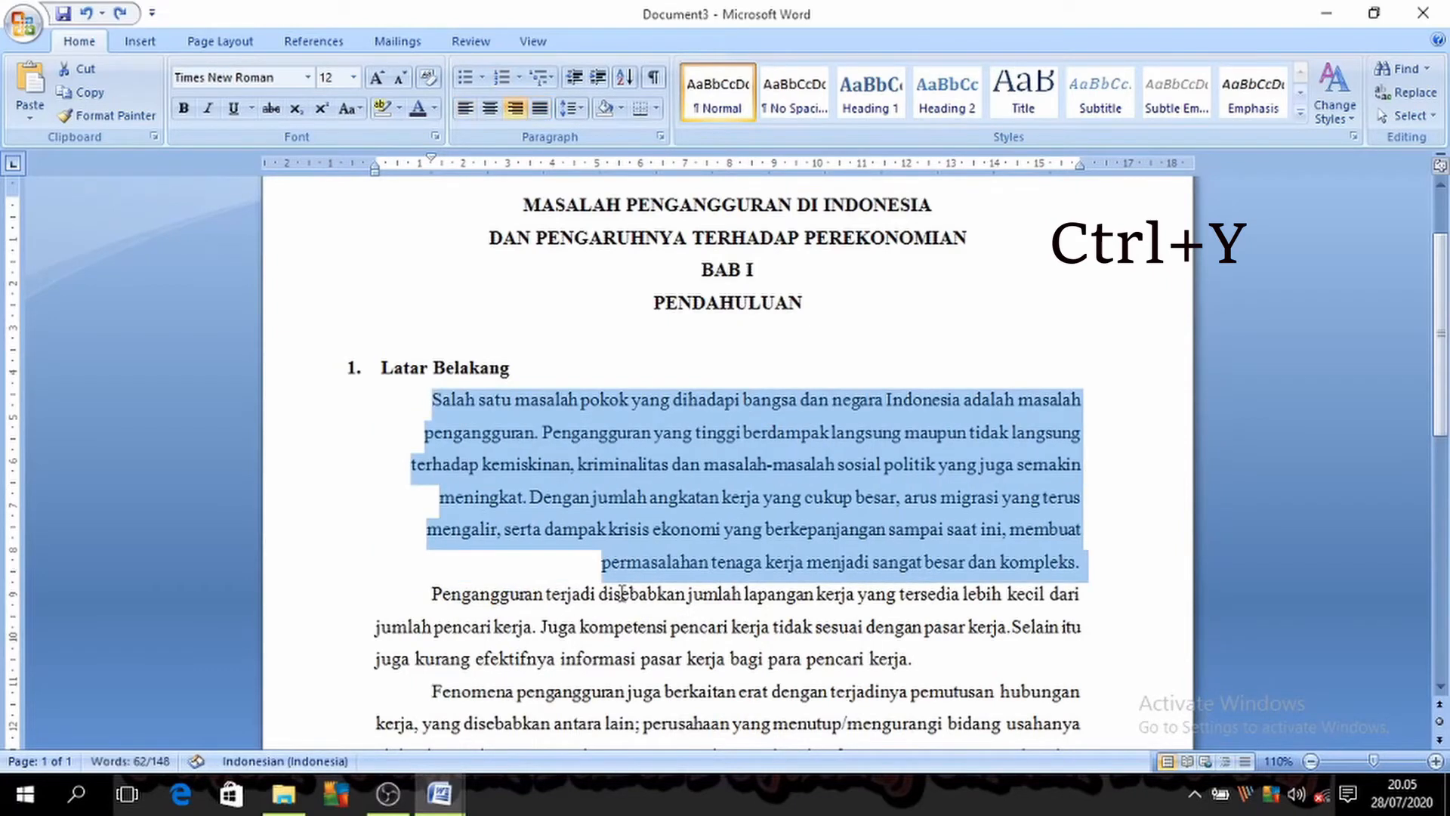
key(ctrl+l)
key(ctrl+j)
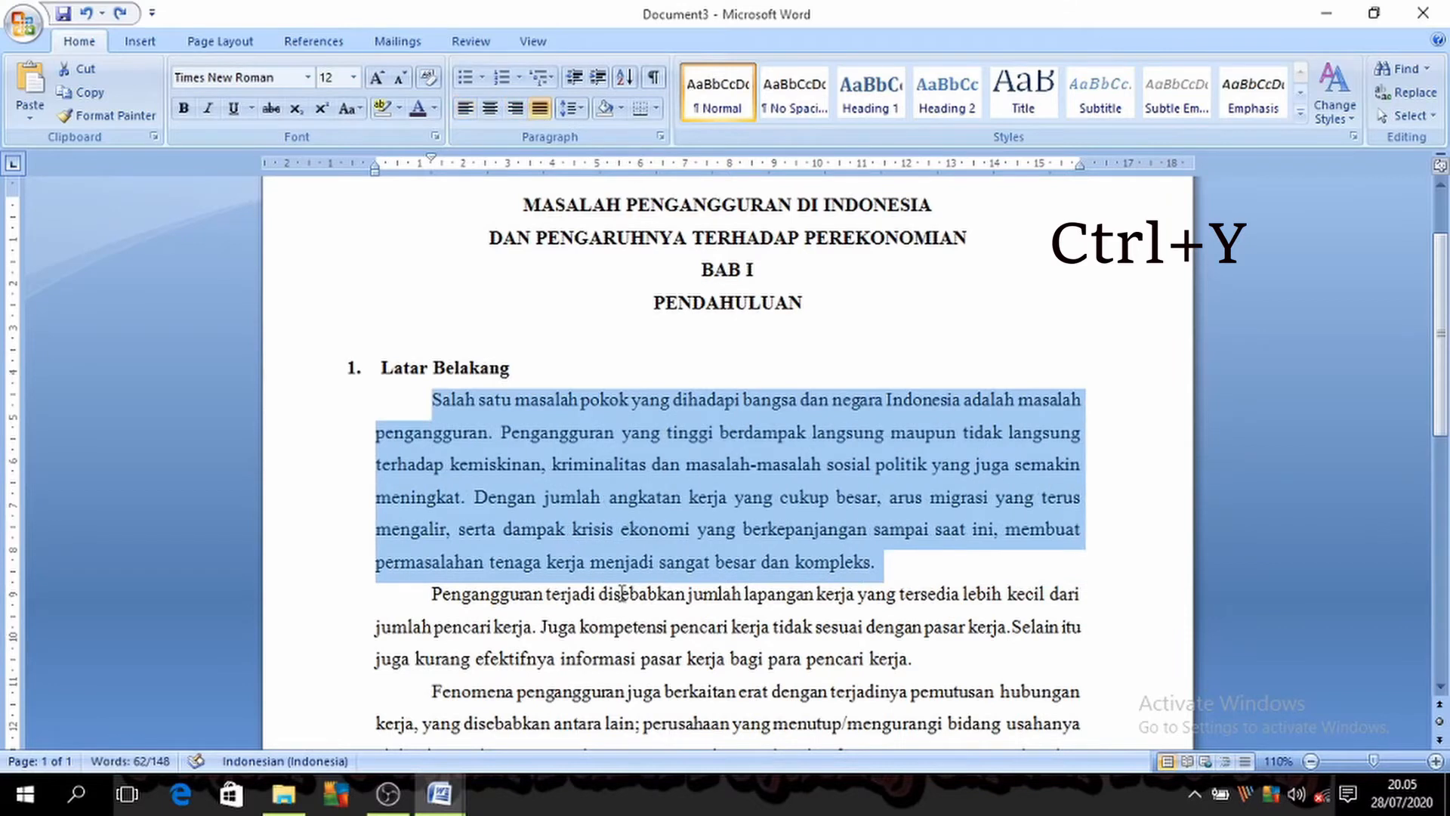
click(120, 14)
Step: Return to the shortcut list in Document1 and select its sixth entry, Ctrl + U
click(437, 794)
click(355, 710)
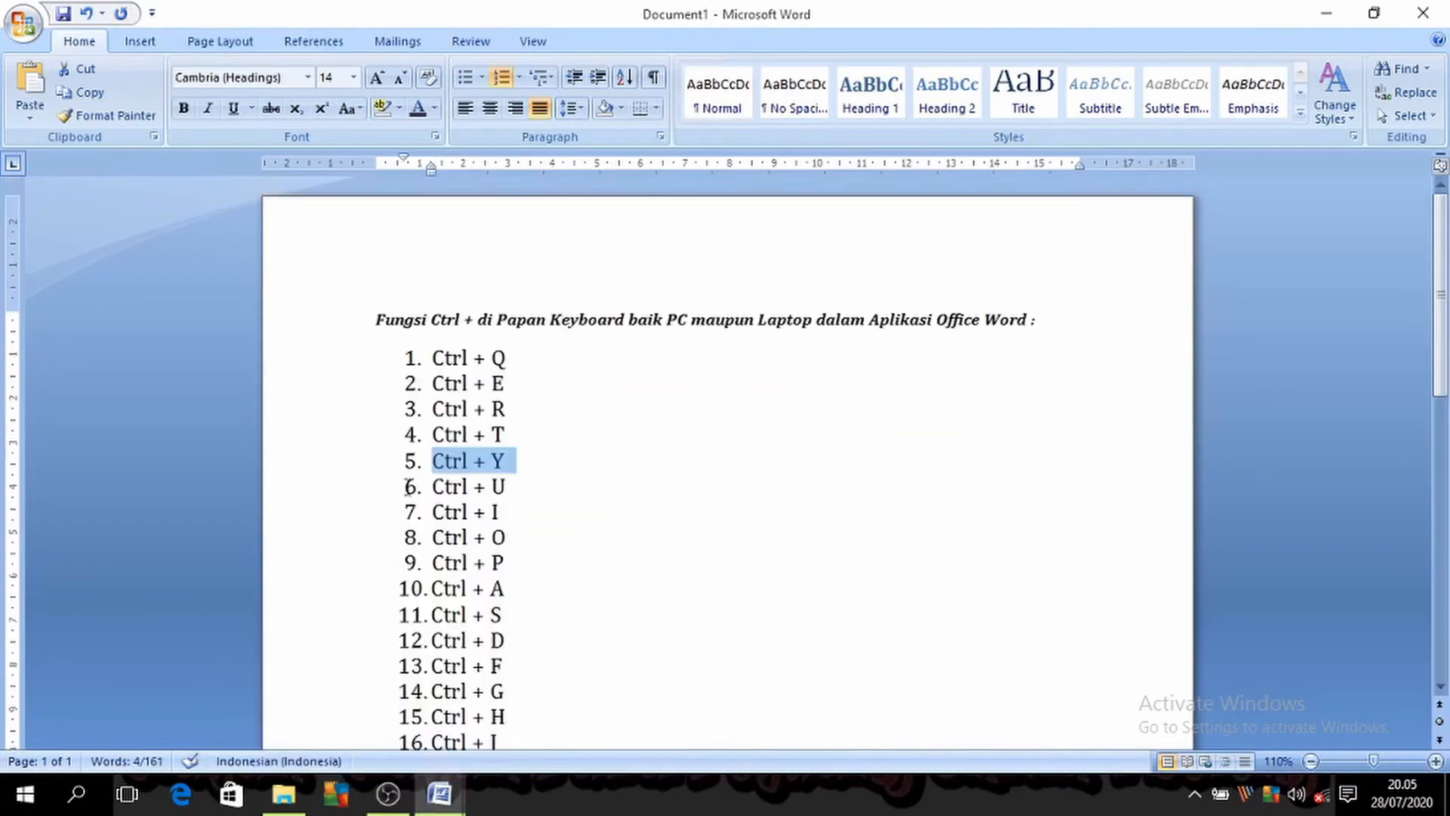
drag(434, 485, 517, 483)
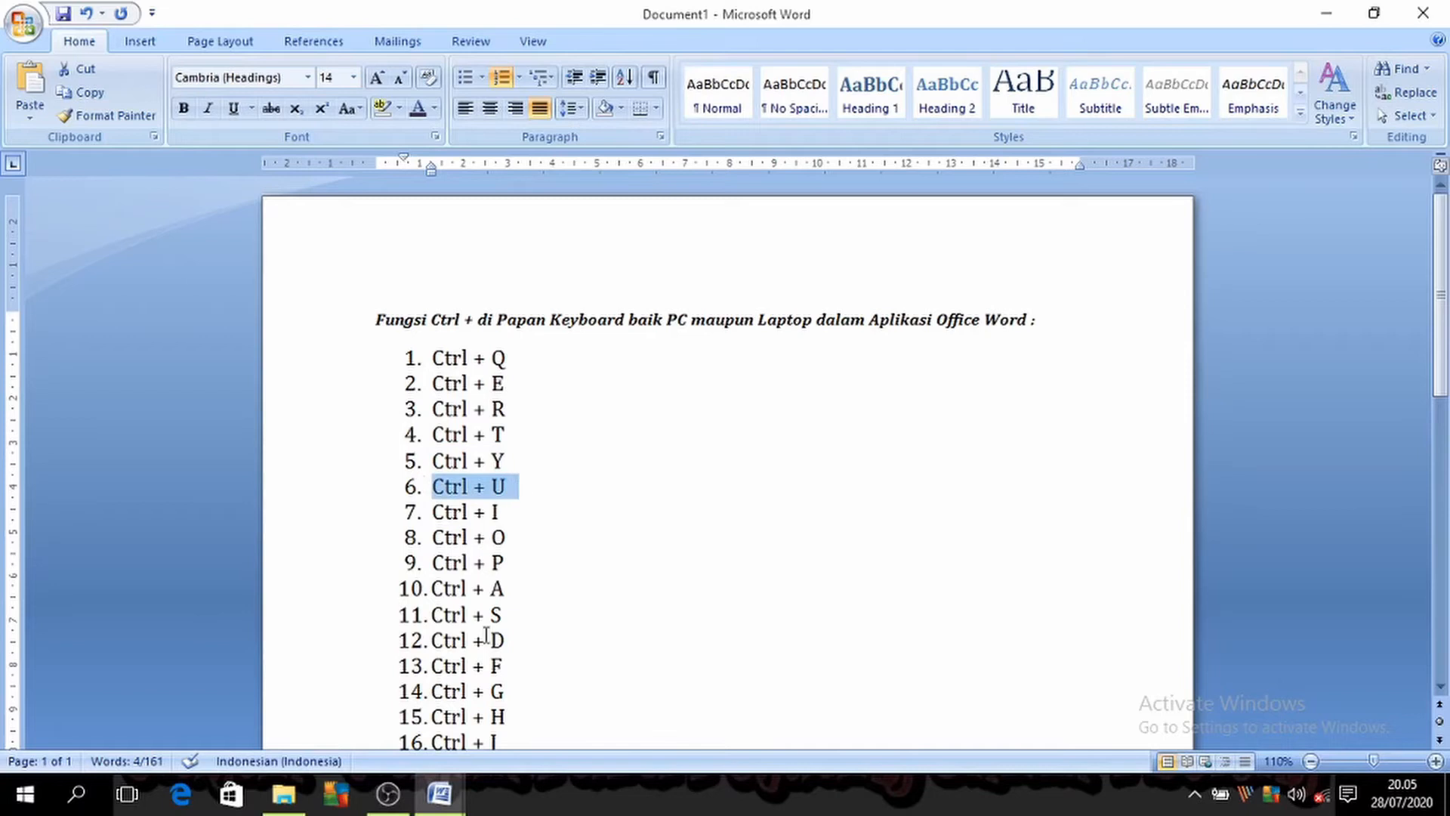
Step: In Document3, reselect the first paragraph under Latar Belakang and try underlining it
click(459, 794)
click(504, 749)
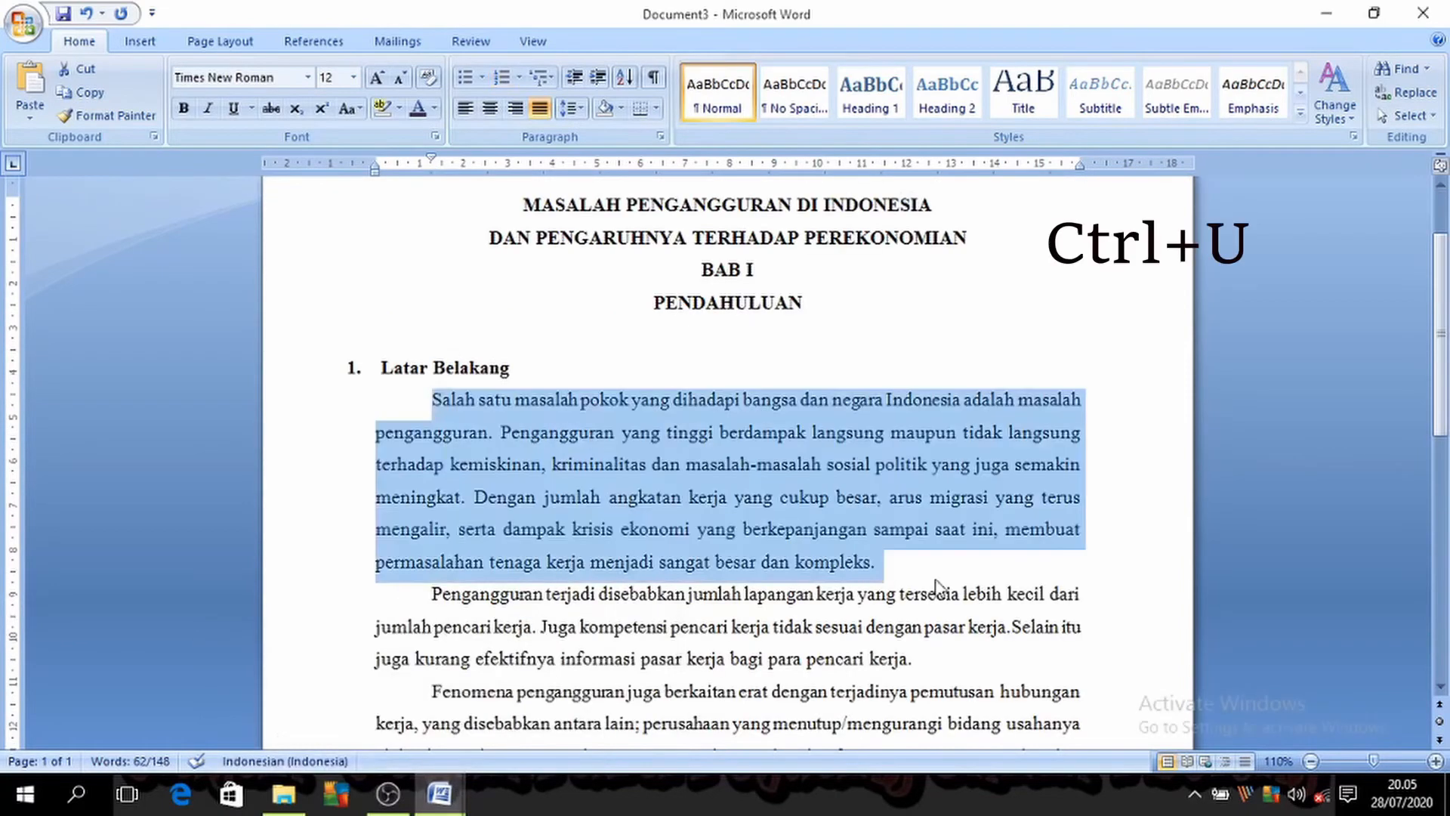
click(1039, 559)
drag(403, 400, 937, 562)
click(1131, 593)
key(ctrl+u)
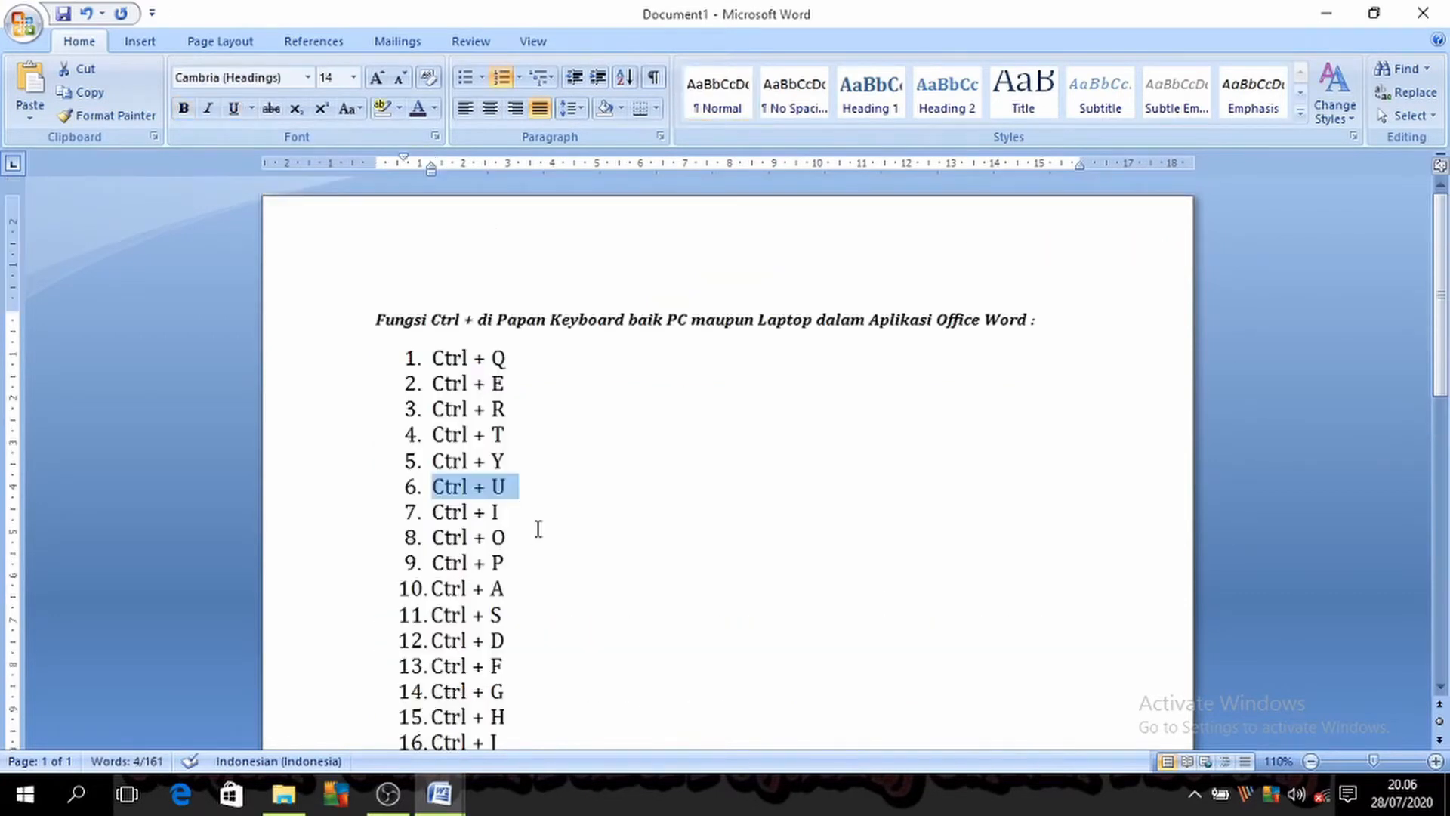
Step: In Document3, try italics twice on the selected first paragraph, turning them off each time
click(449, 806)
click(537, 704)
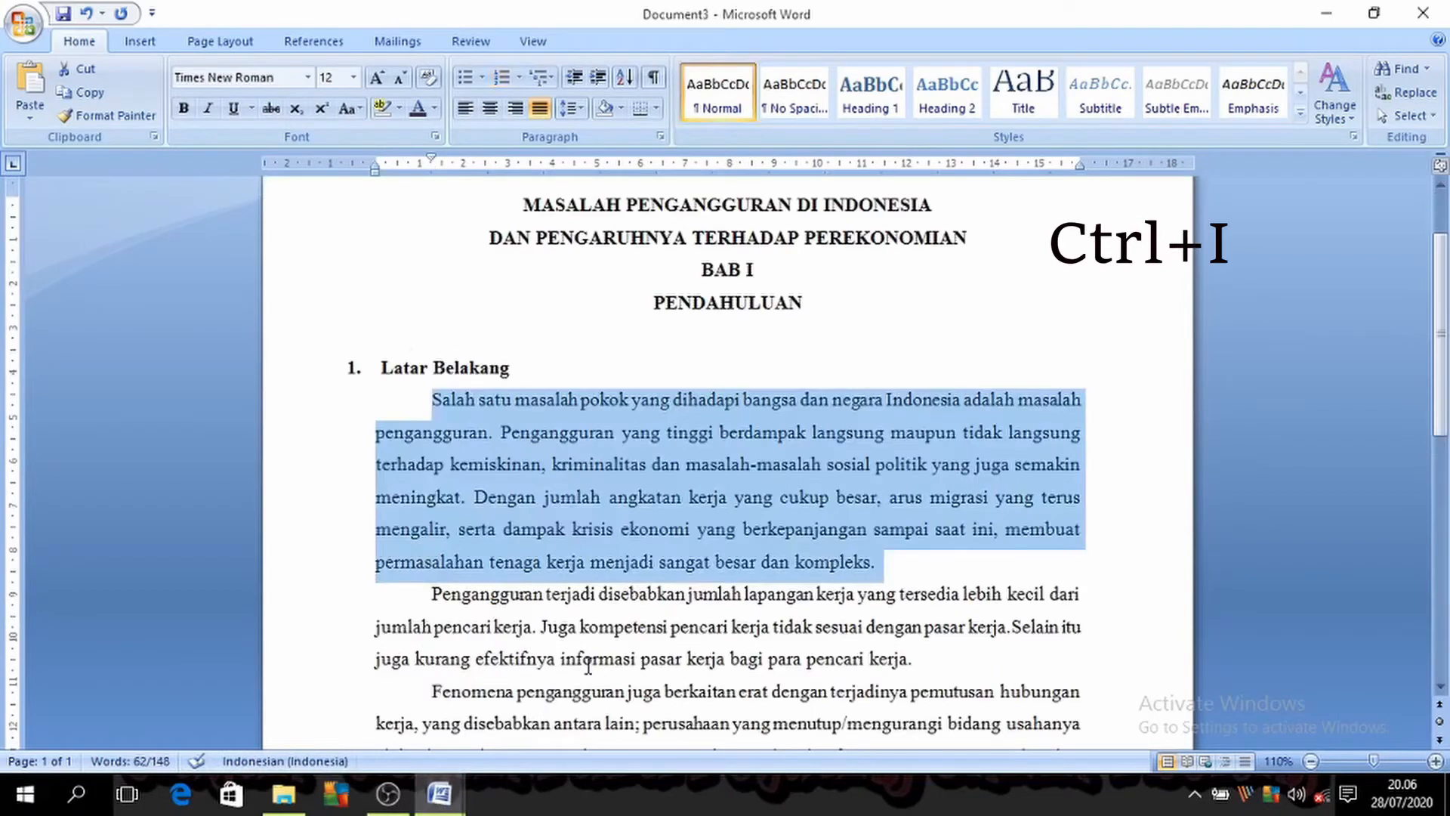
key(ctrl+i)
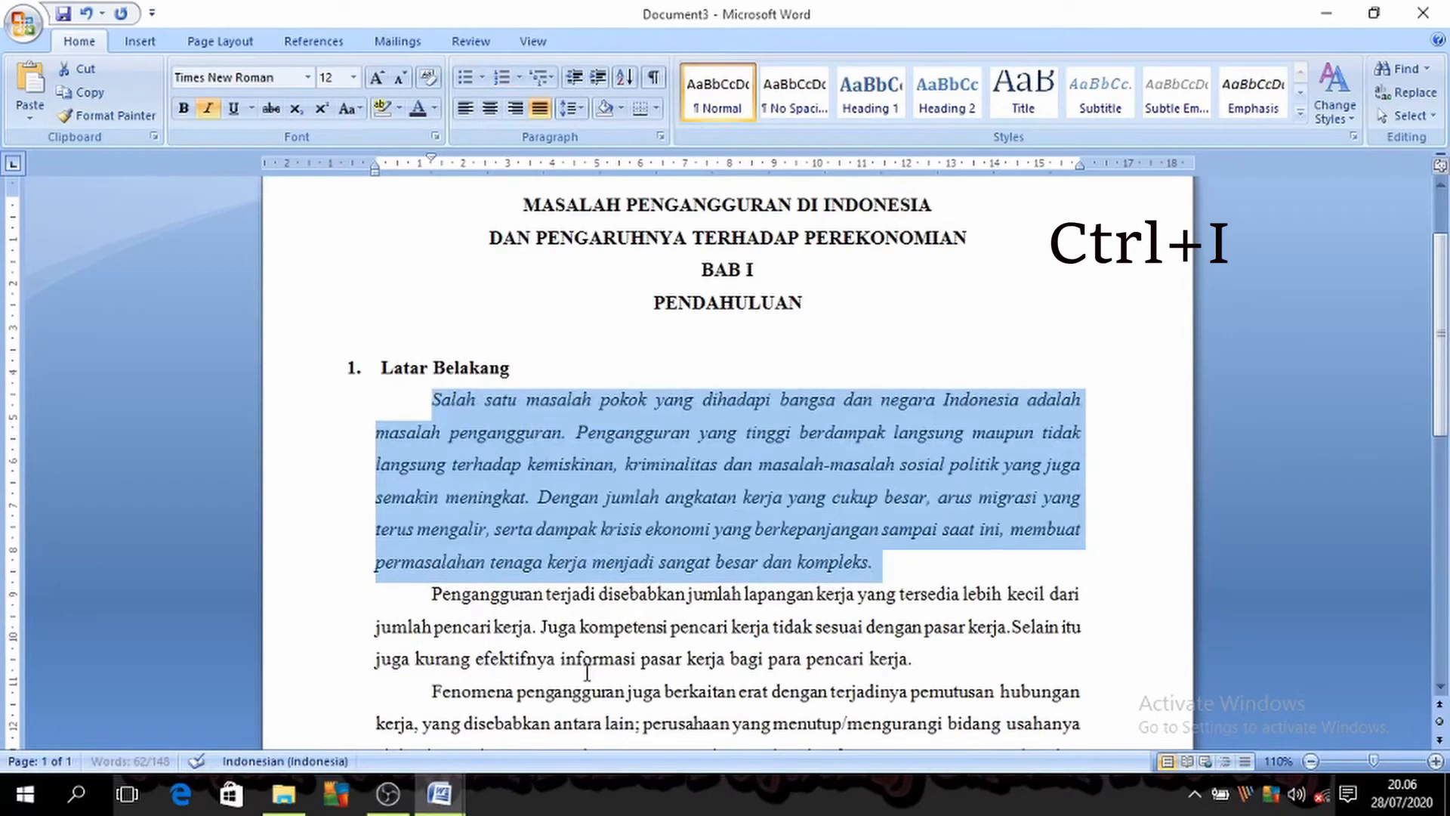
key(ctrl+i)
key(ctrl+i)
key(ctrl+i)
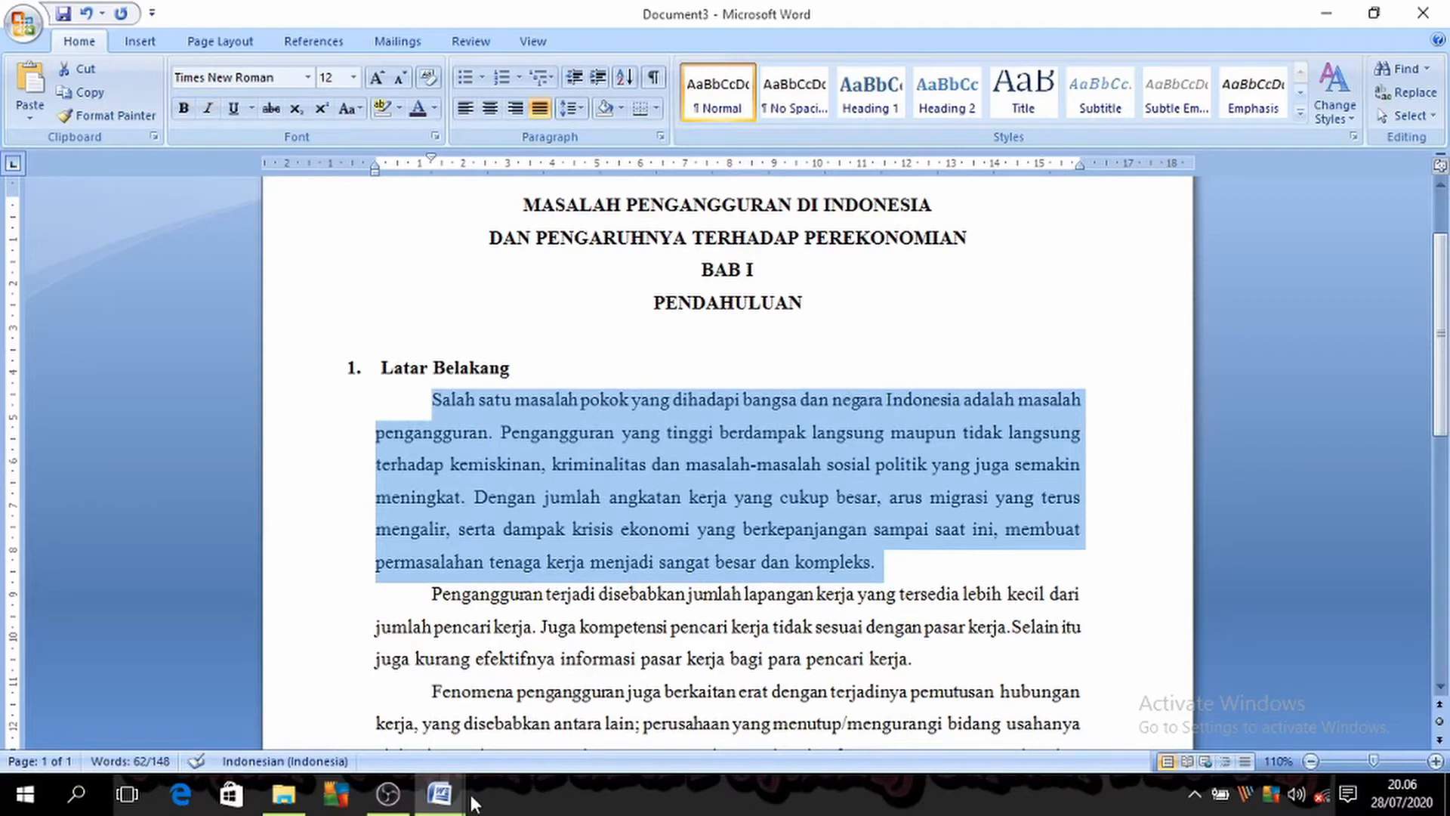
Step: Return to the shortcut list in Document1, and in Document3 bring up the Open dialog and cancel it
mouse_move(427, 770)
click(325, 710)
scroll(520, 359, down, 1)
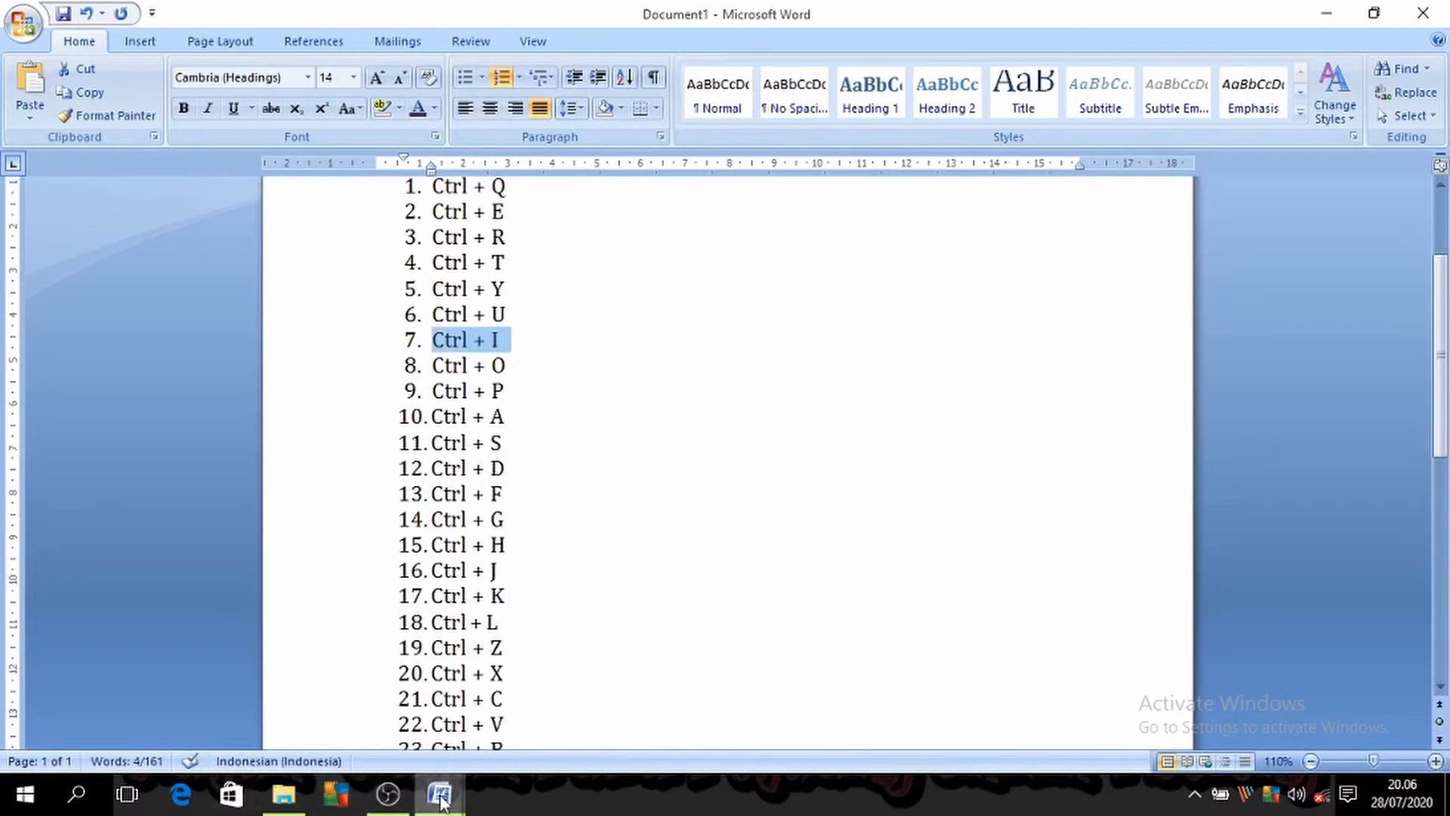
mouse_move(439, 793)
click(504, 744)
key(ctrl+o)
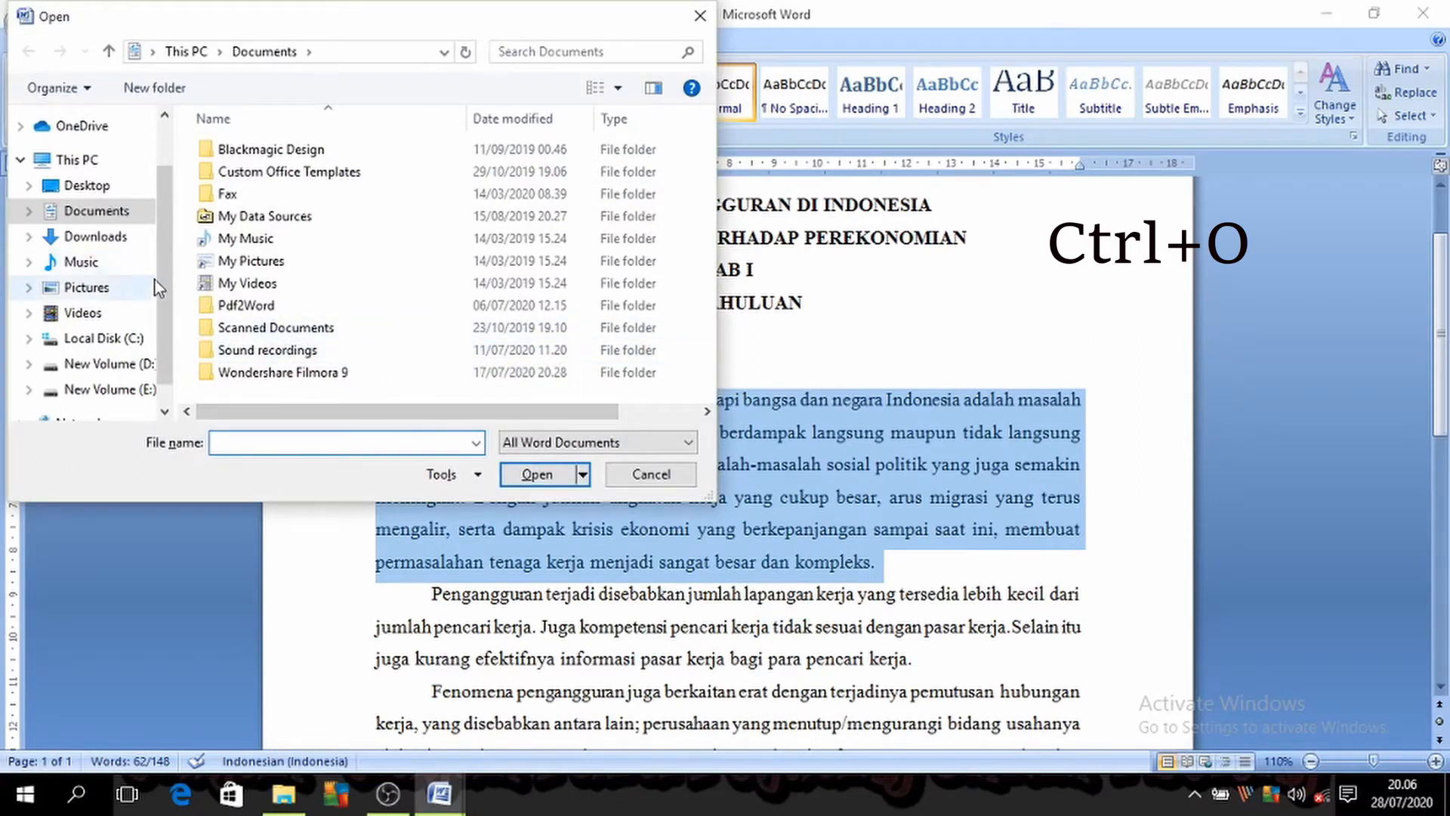
click(641, 485)
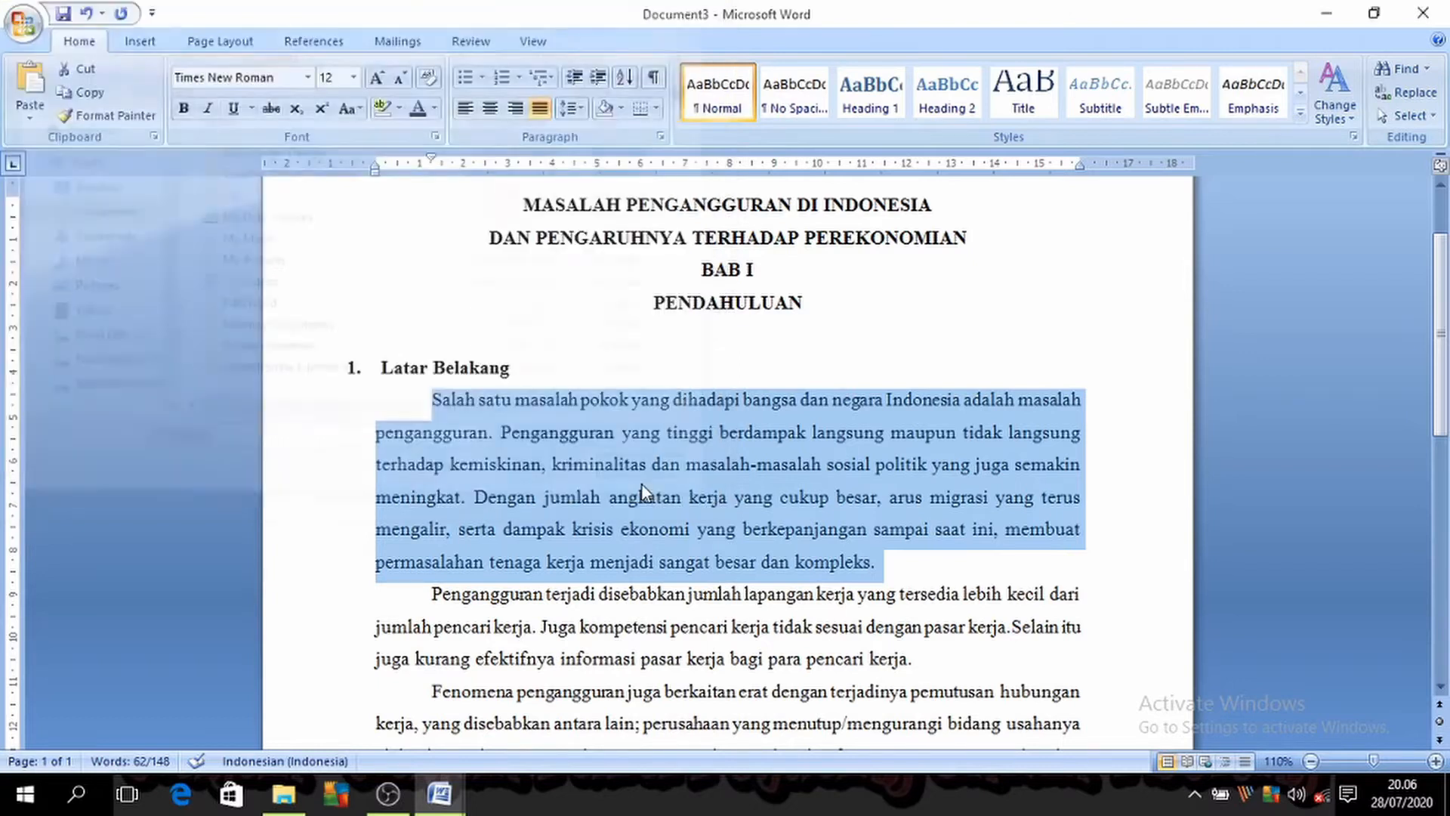
Step: Select the ninth entry, Ctrl + P, in Document1, and in Document3 bring up the Print dialog and close it
mouse_move(438, 793)
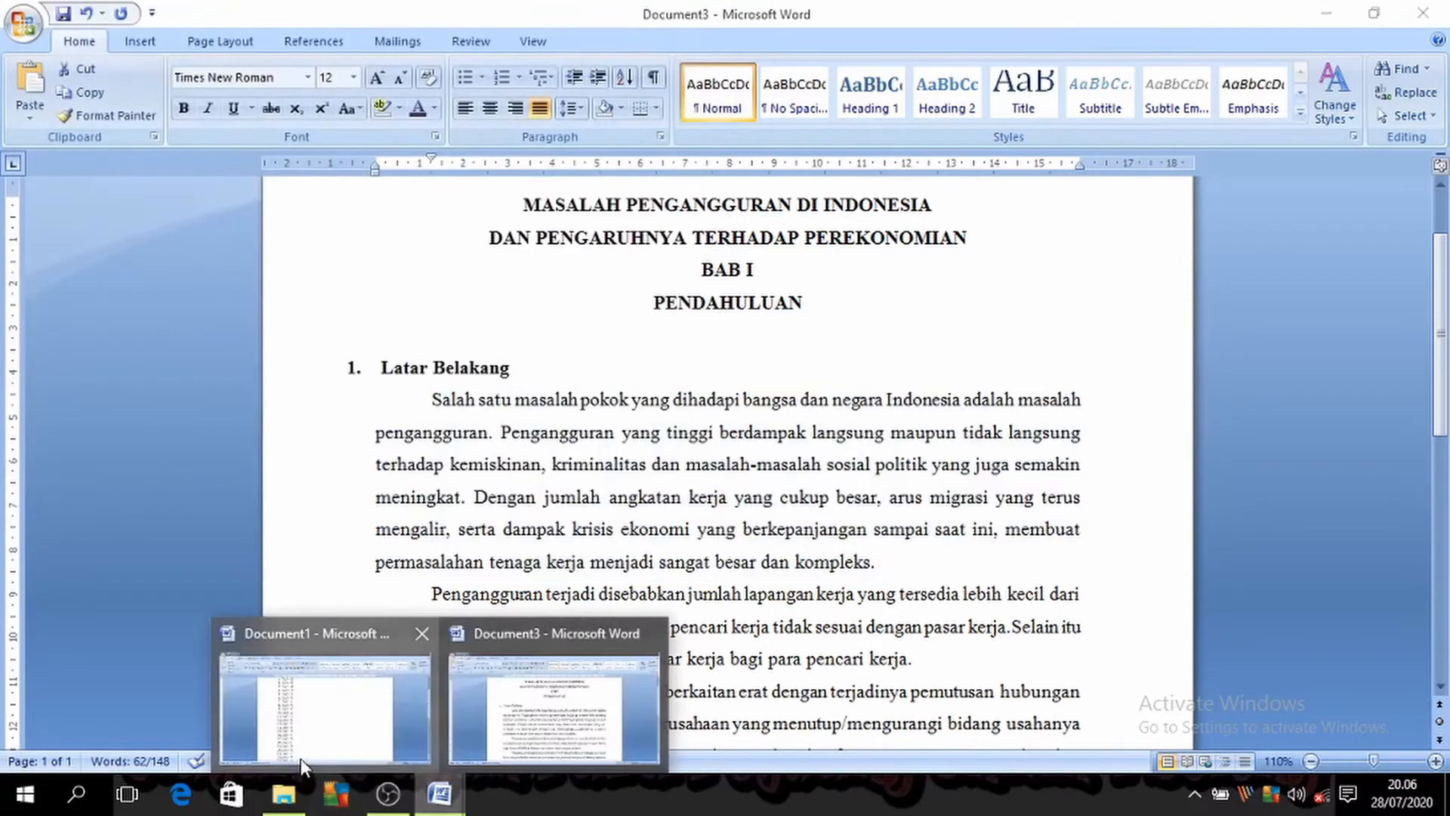
click(300, 758)
drag(506, 391, 432, 391)
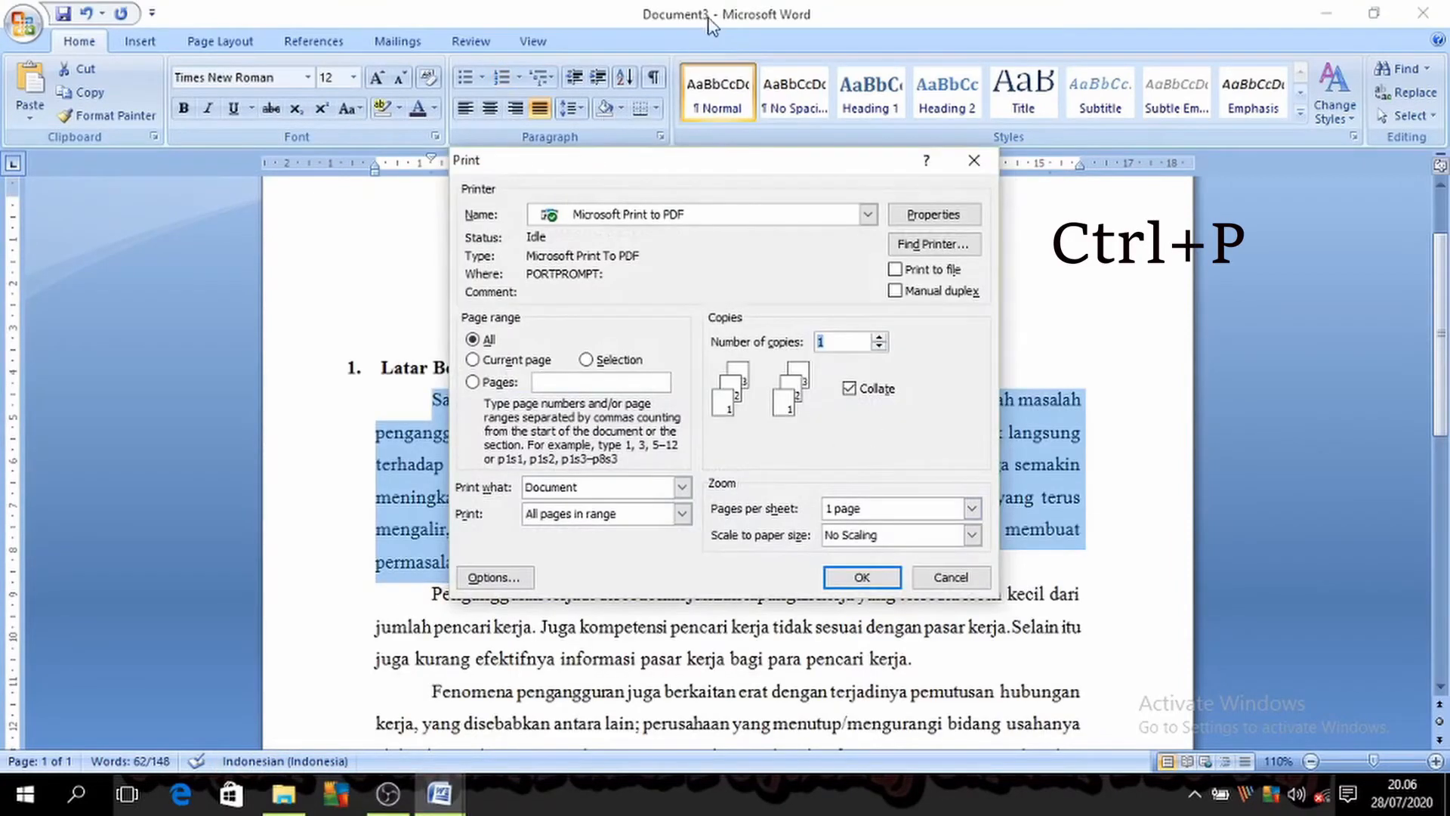
click(974, 161)
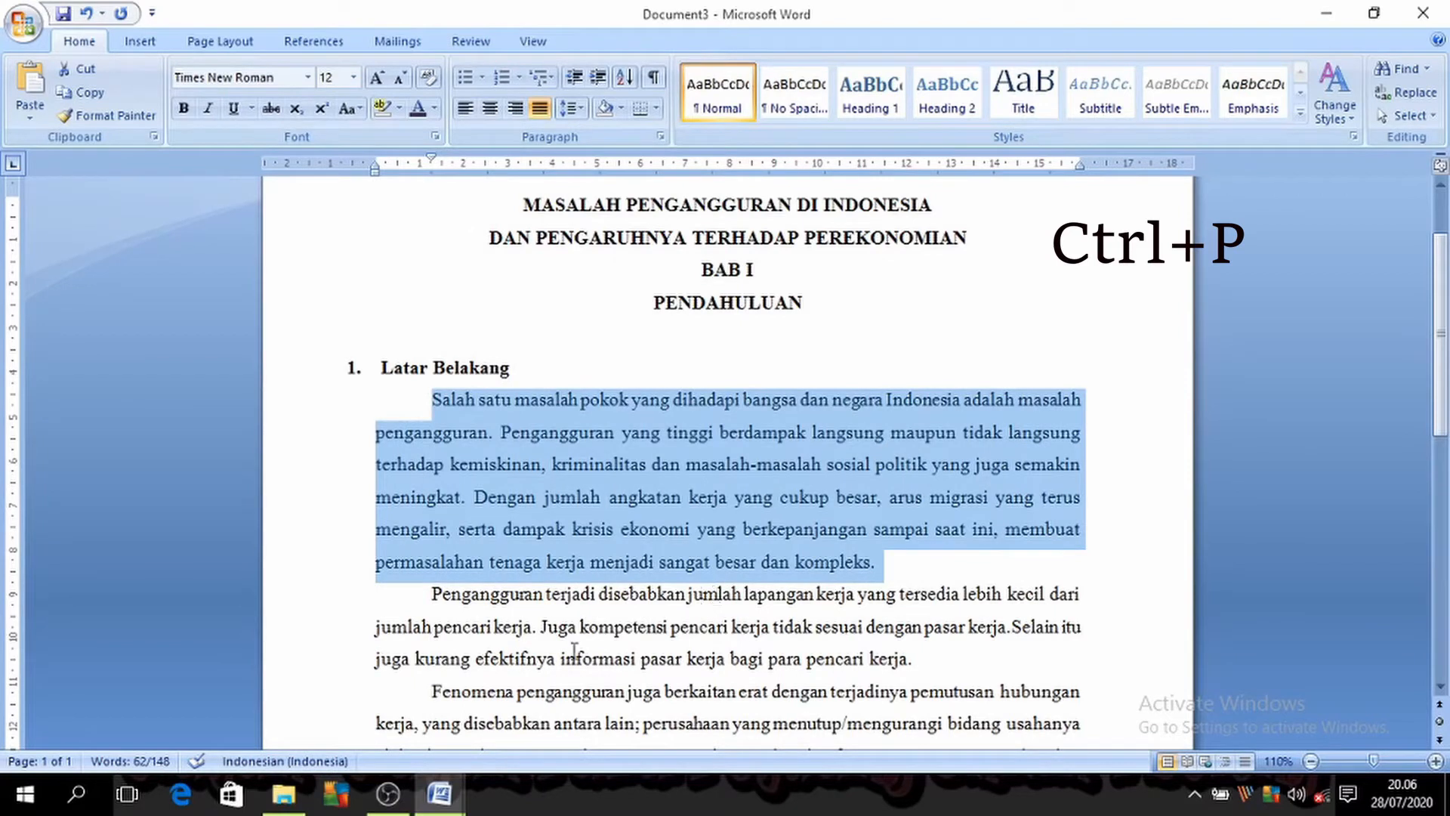
Step: Return to the shortcut list in Document1 and select its tenth entry, Ctrl + A
click(439, 793)
click(395, 738)
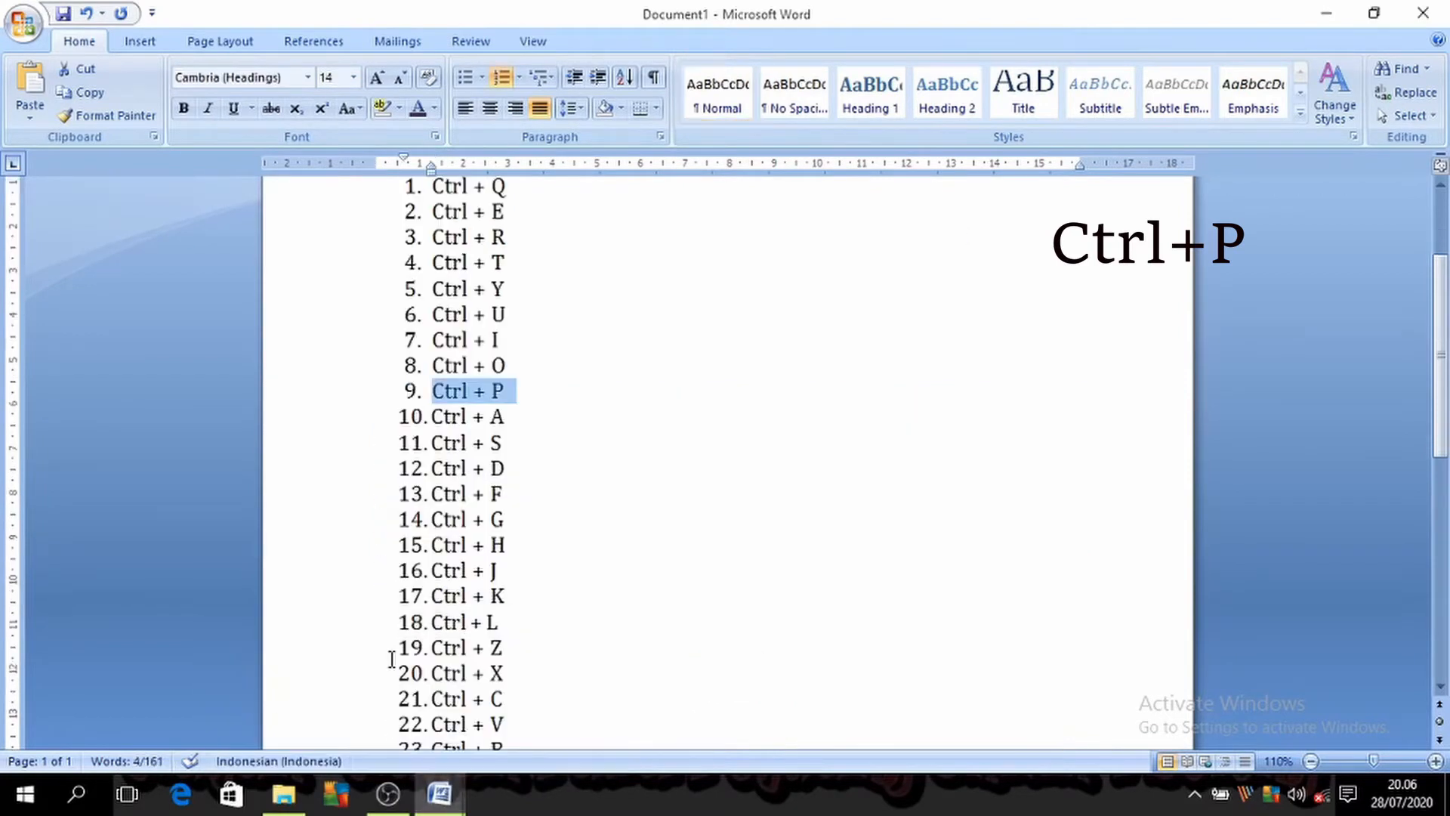
drag(535, 416, 431, 416)
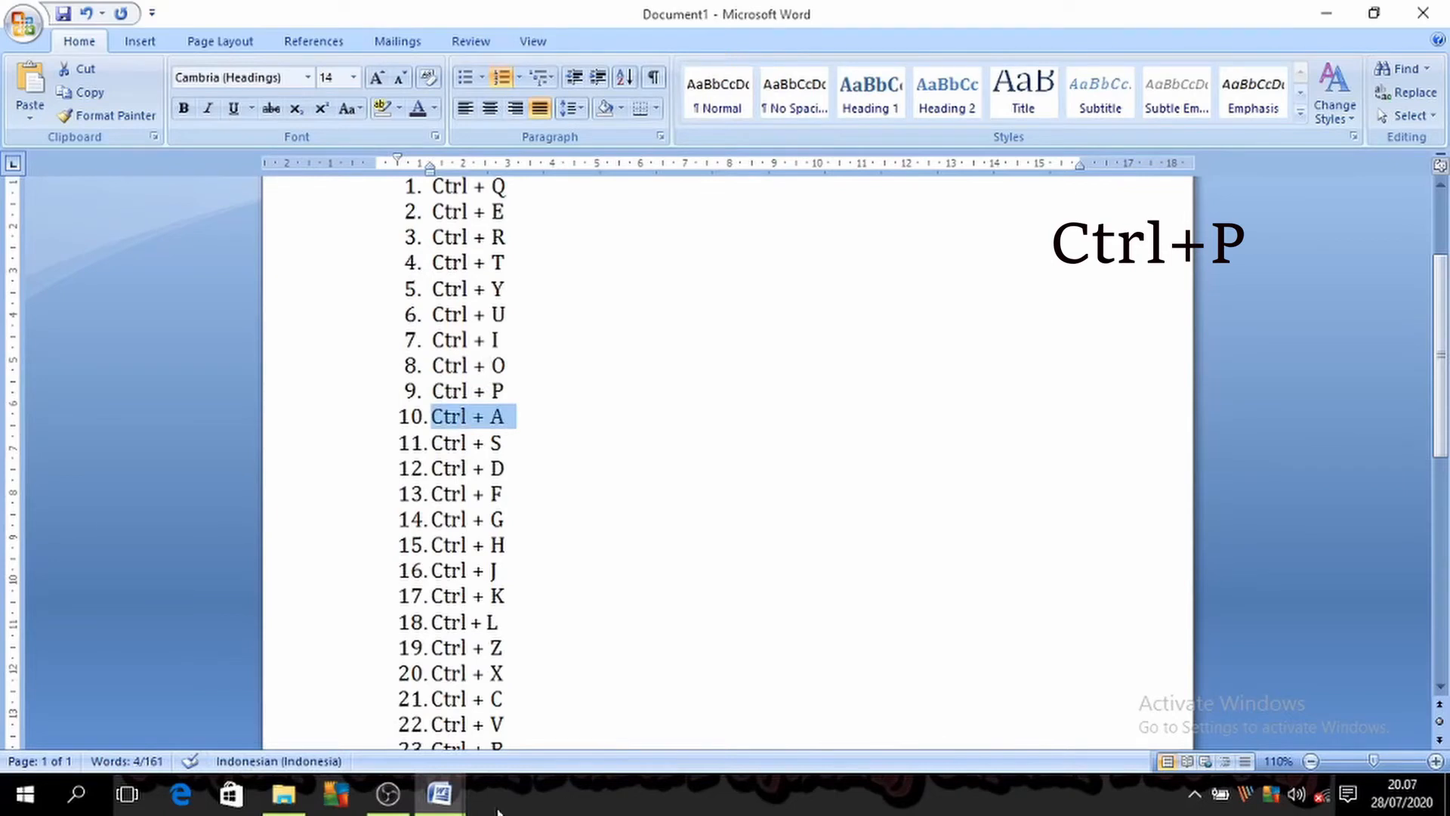
Step: In Document3, select all the body paragraphs under Latar Belakang and clear the selection
click(446, 793)
click(501, 747)
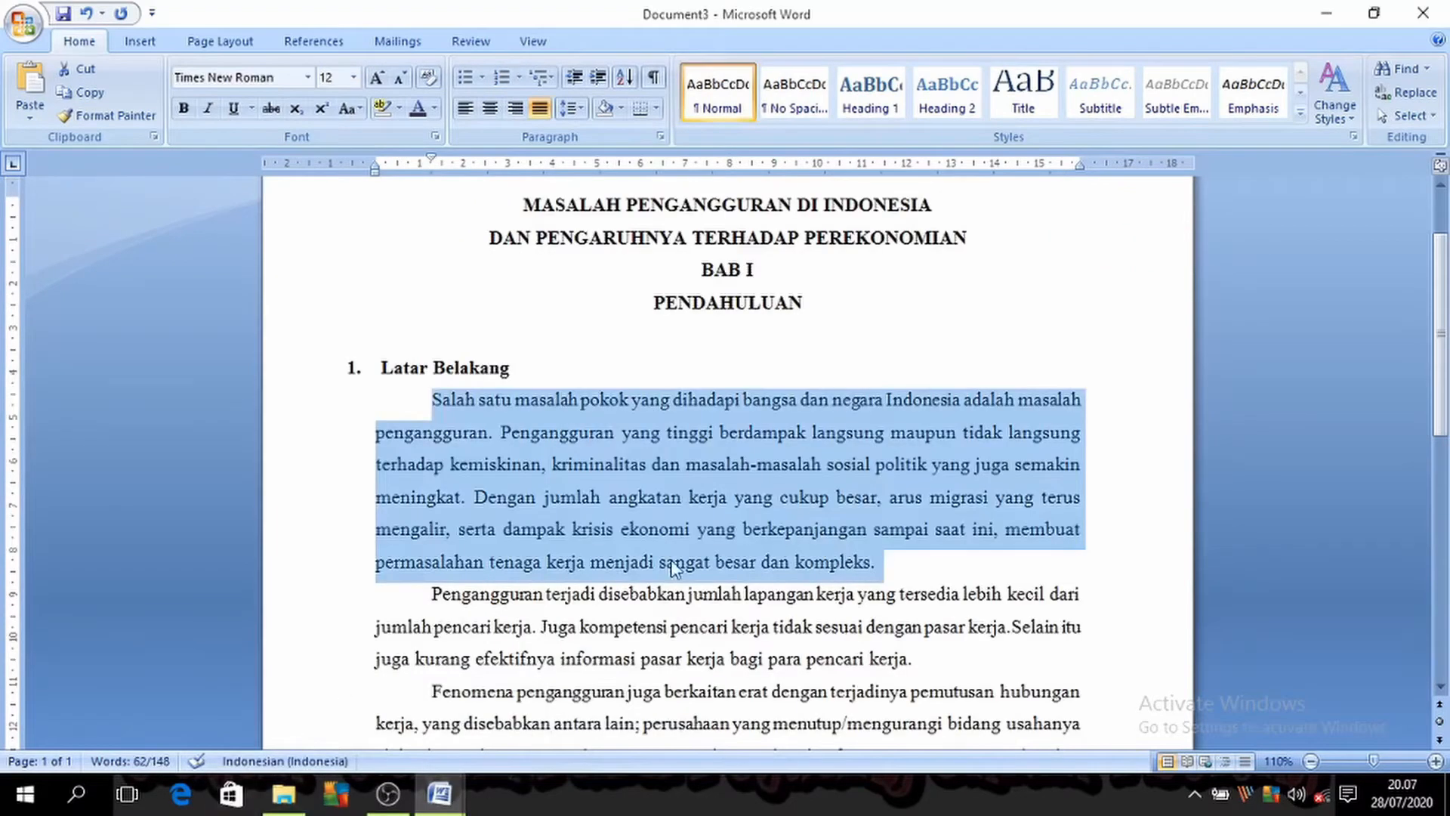
click(942, 572)
drag(872, 721, 405, 336)
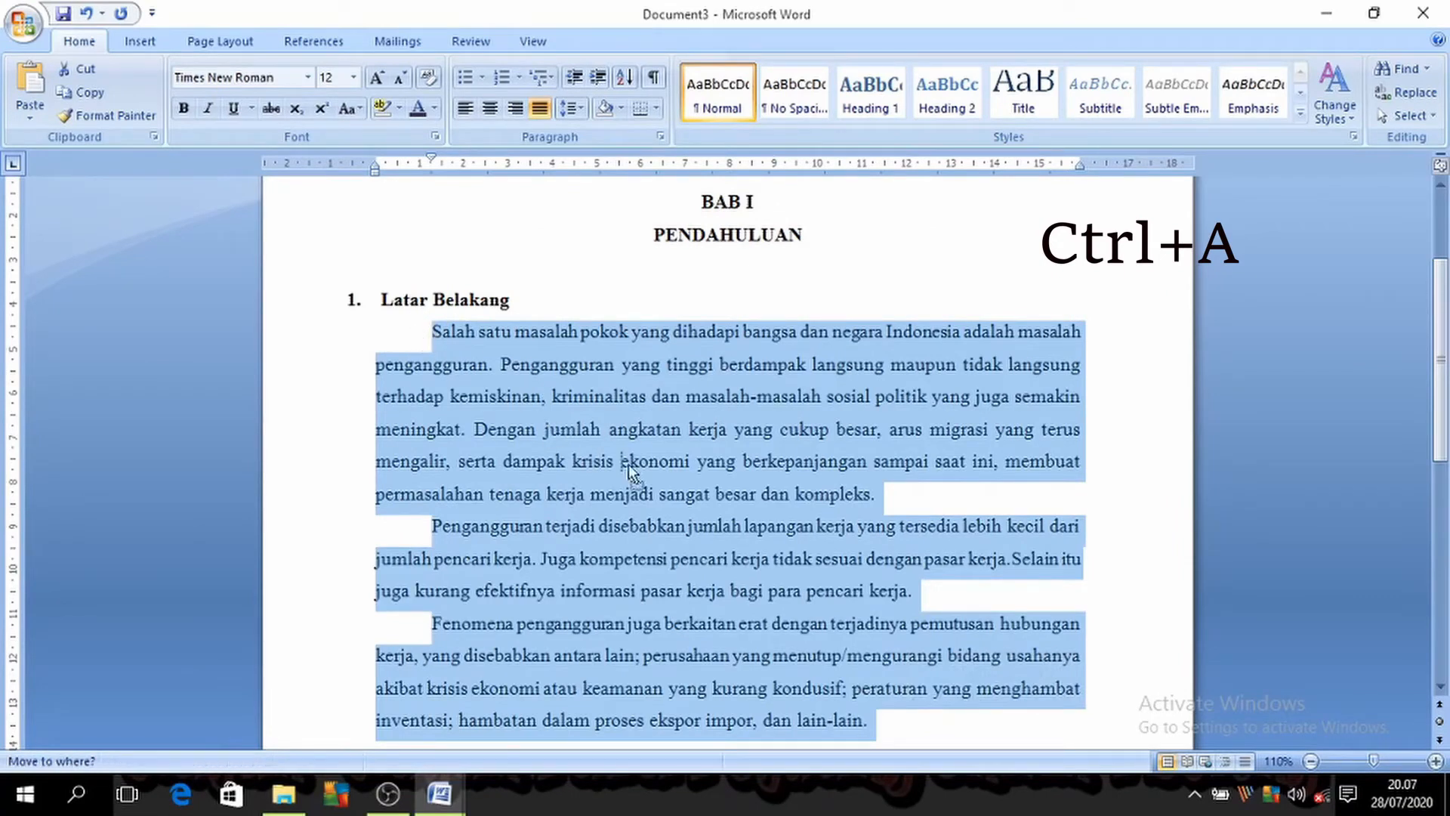
click(395, 330)
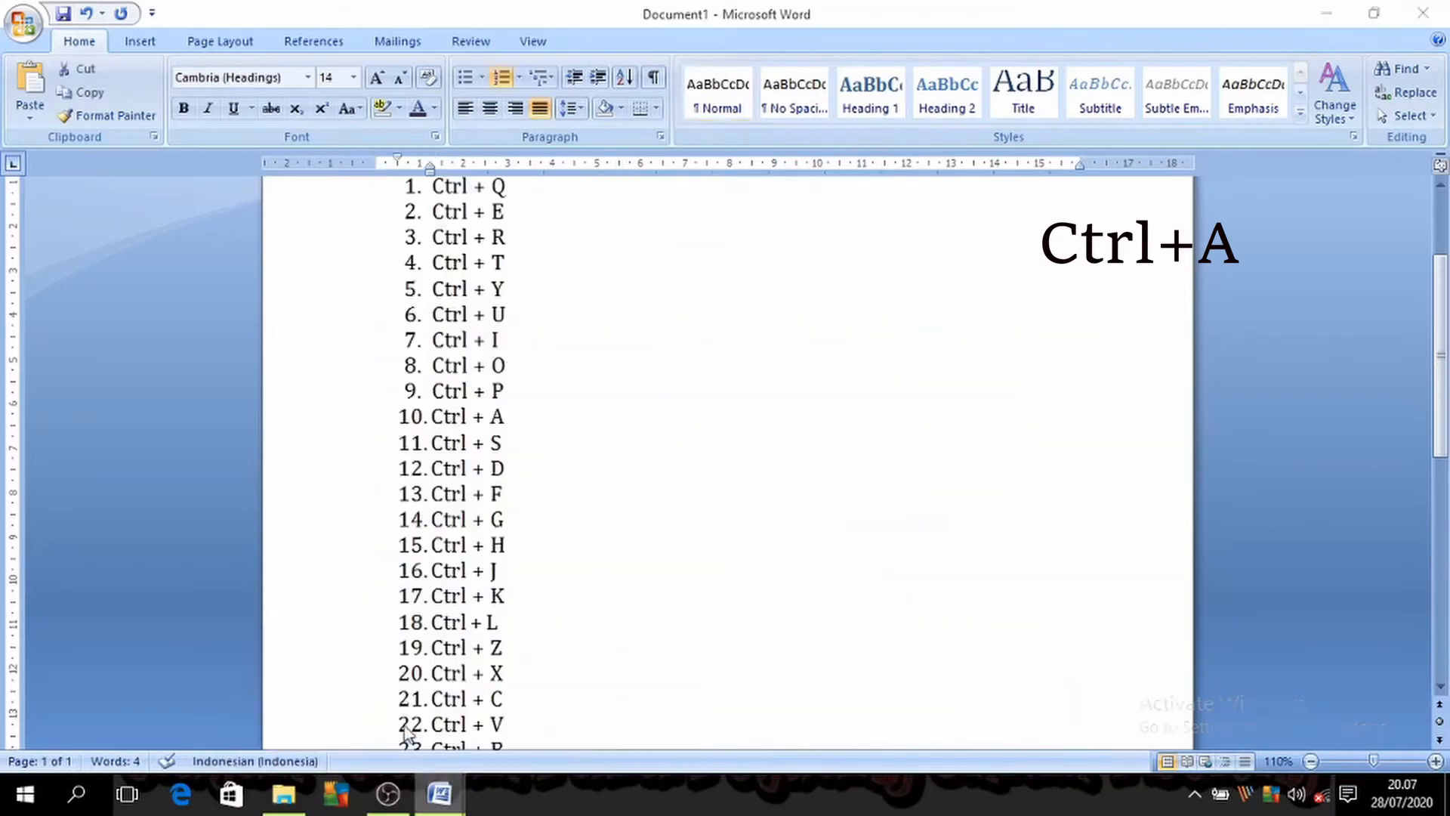
Step: Select the eleventh entry, Ctrl + S, in Document1, and in Document3 bring up the Save As dialog and cancel it
drag(432, 416, 516, 416)
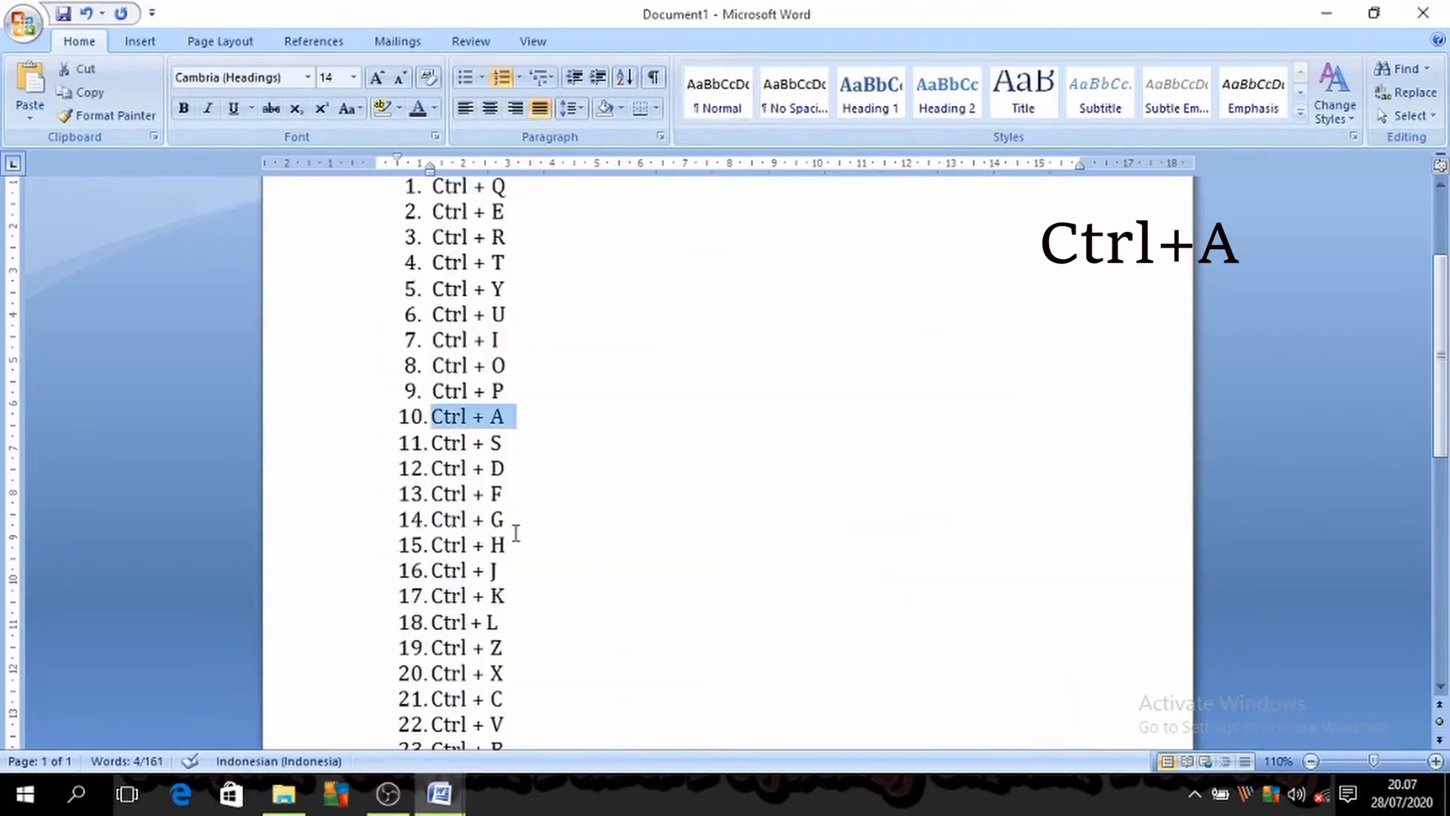
drag(431, 442, 504, 443)
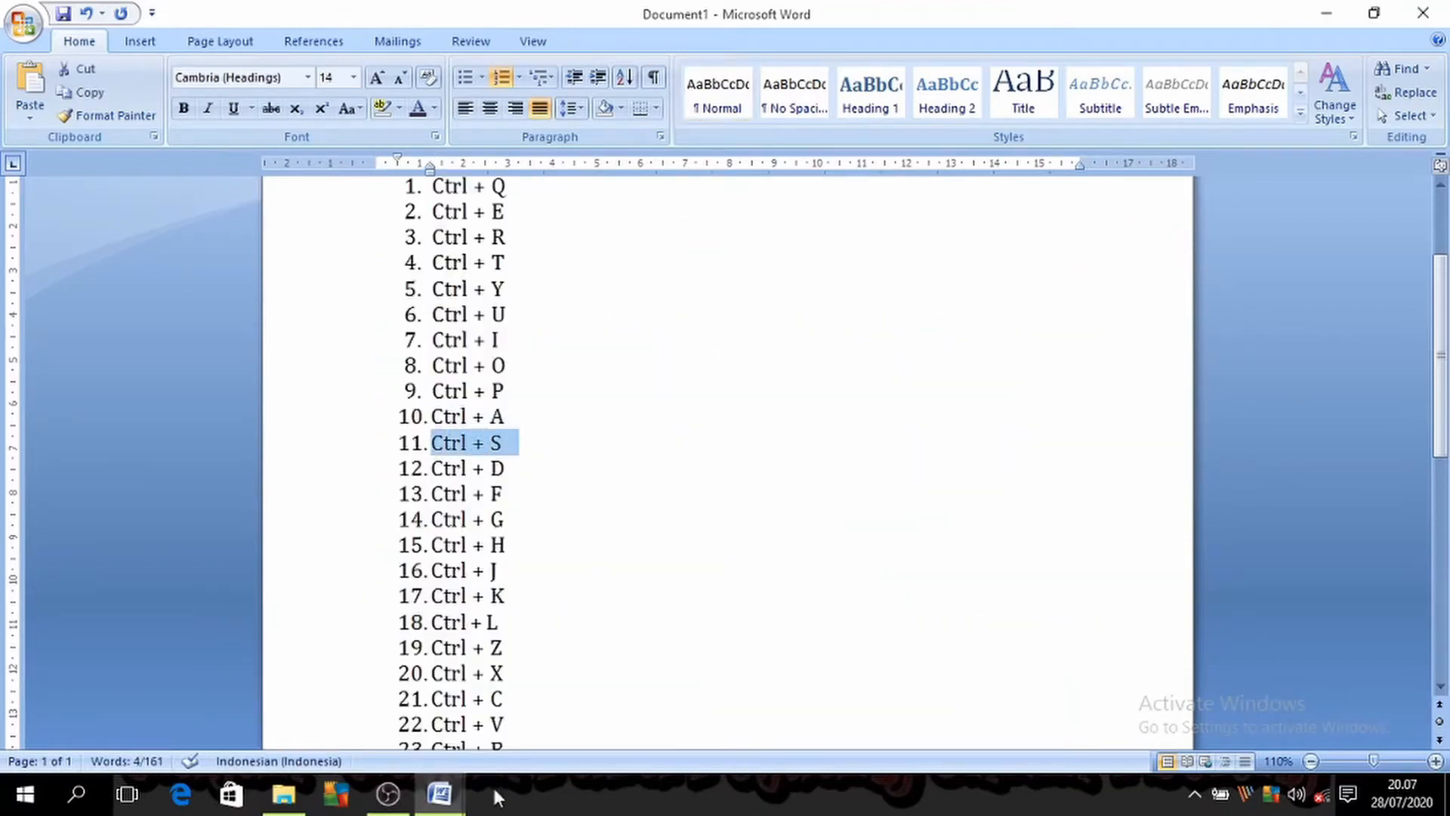
mouse_move(439, 793)
click(504, 721)
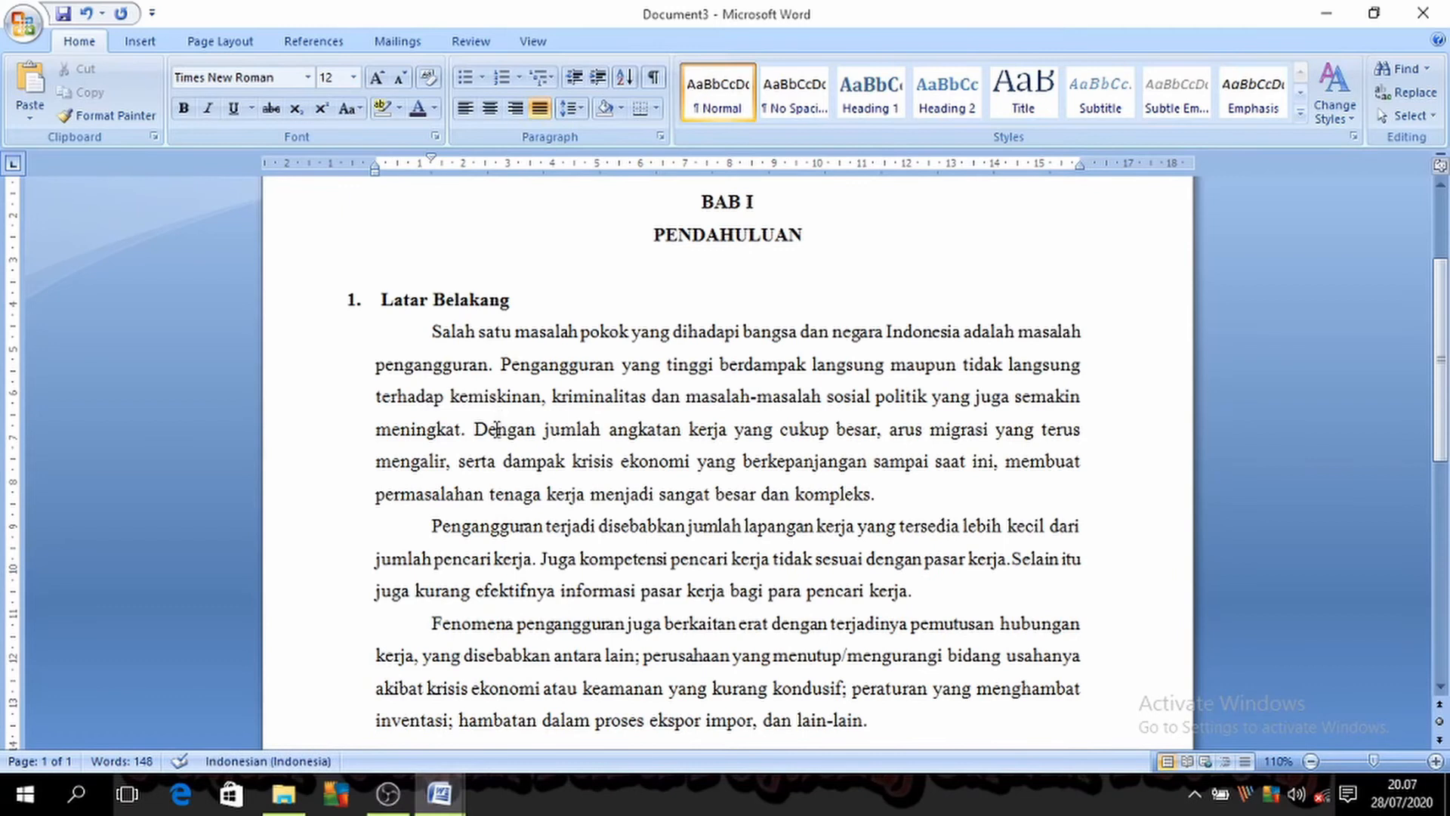
key(ctrl+s)
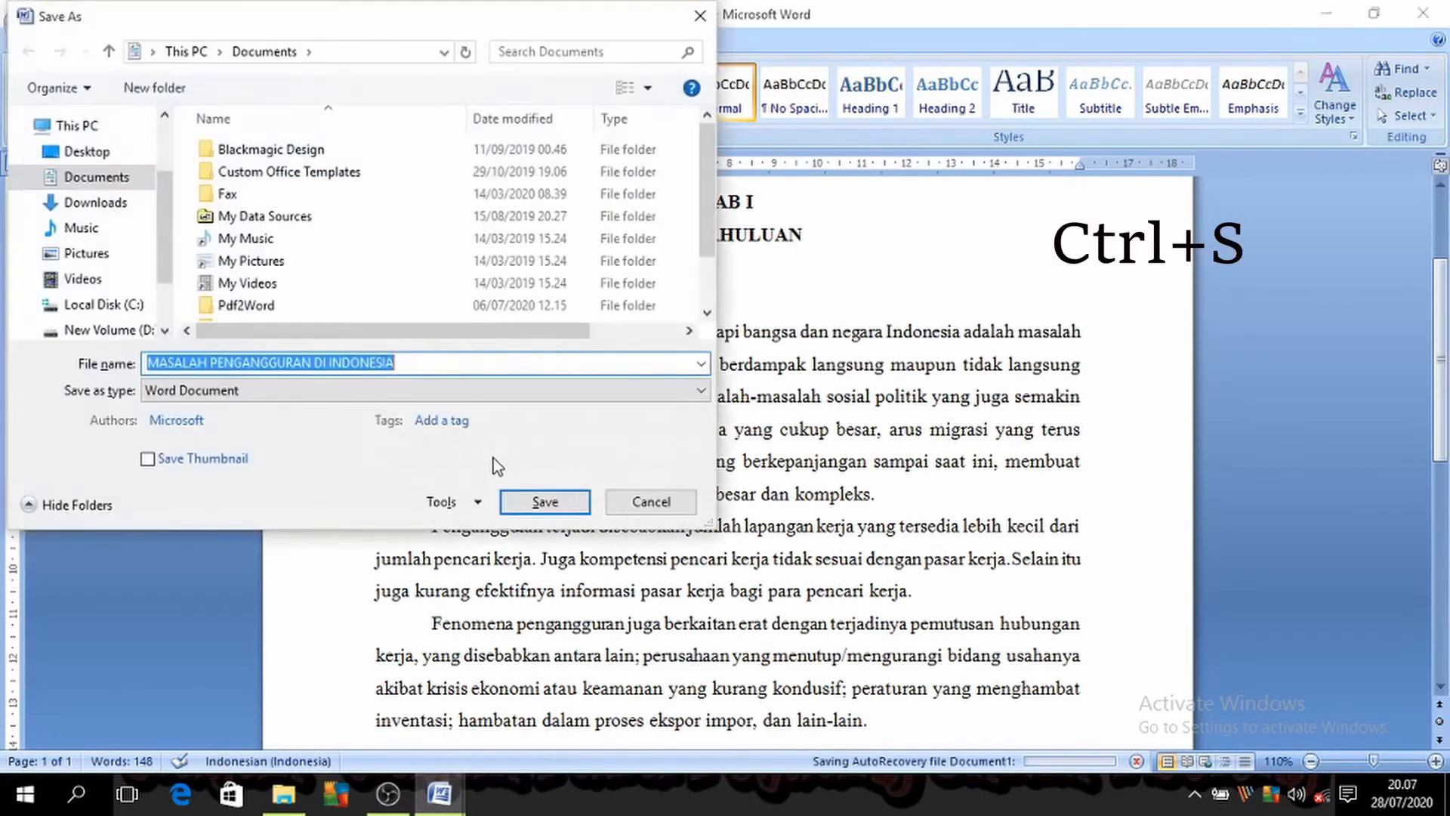
click(641, 503)
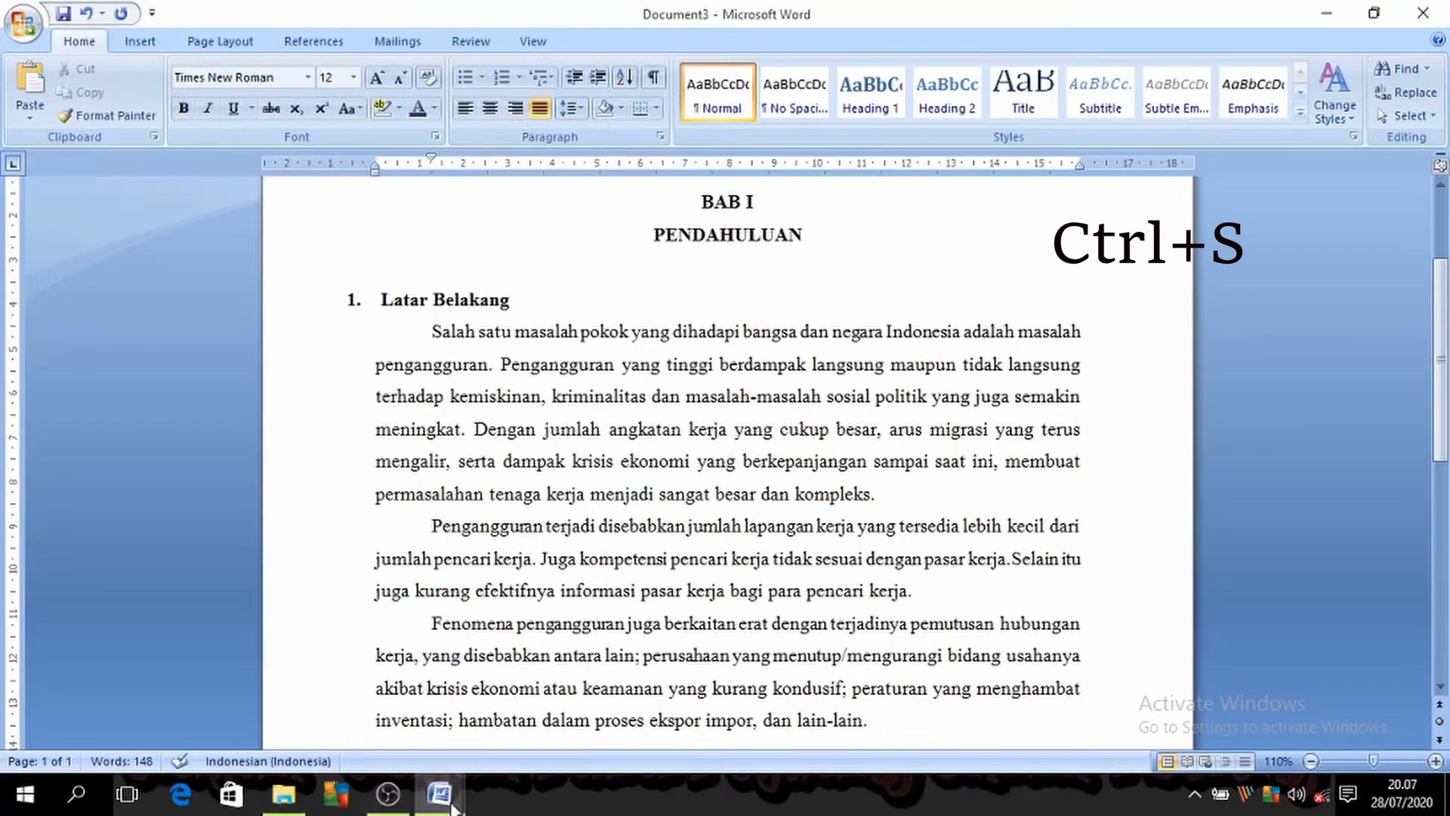
Step: Return to the shortcut list in Document1 and select its twelfth entry, Ctrl + D
click(323, 741)
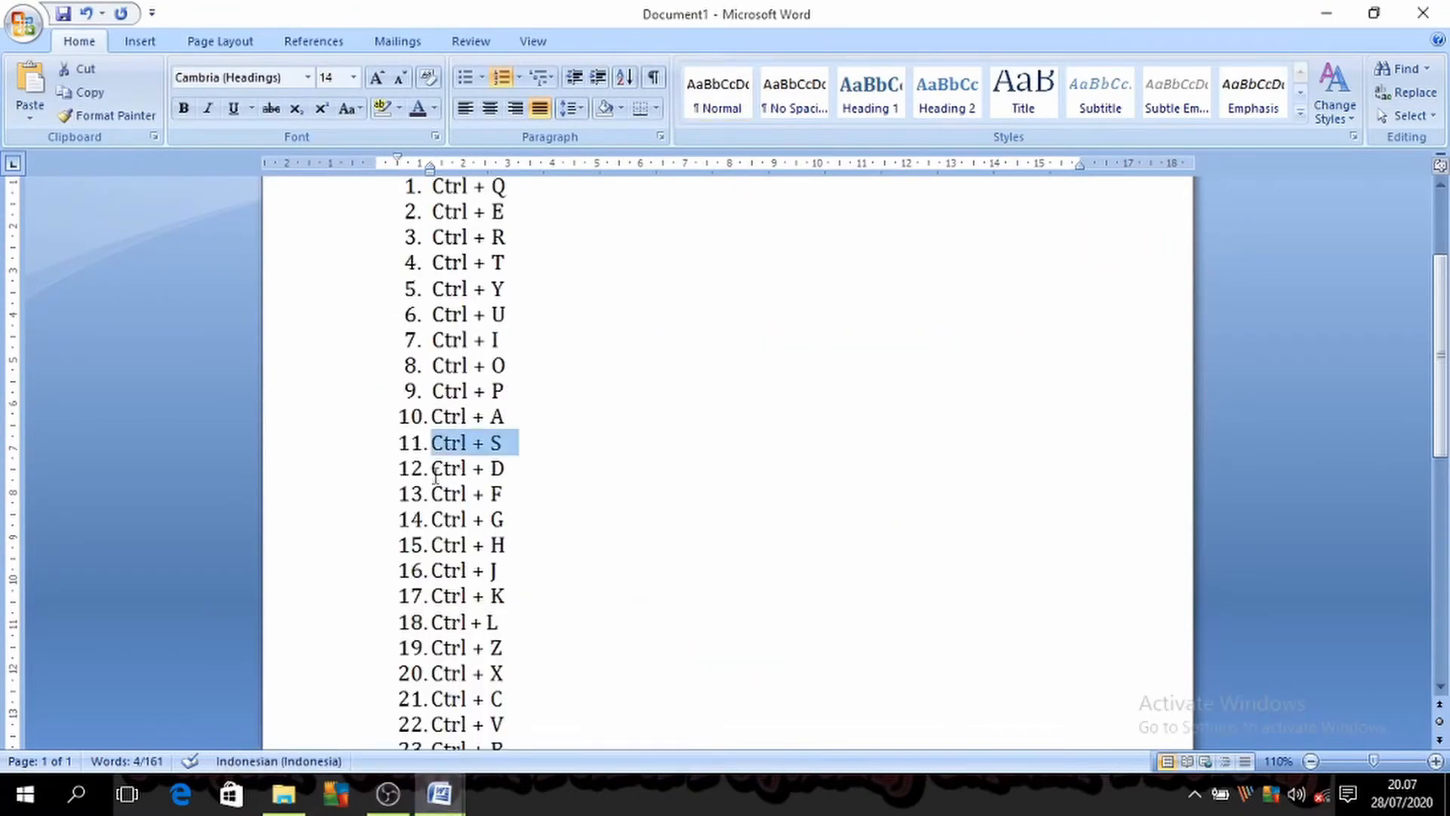
drag(431, 470, 511, 469)
click(440, 794)
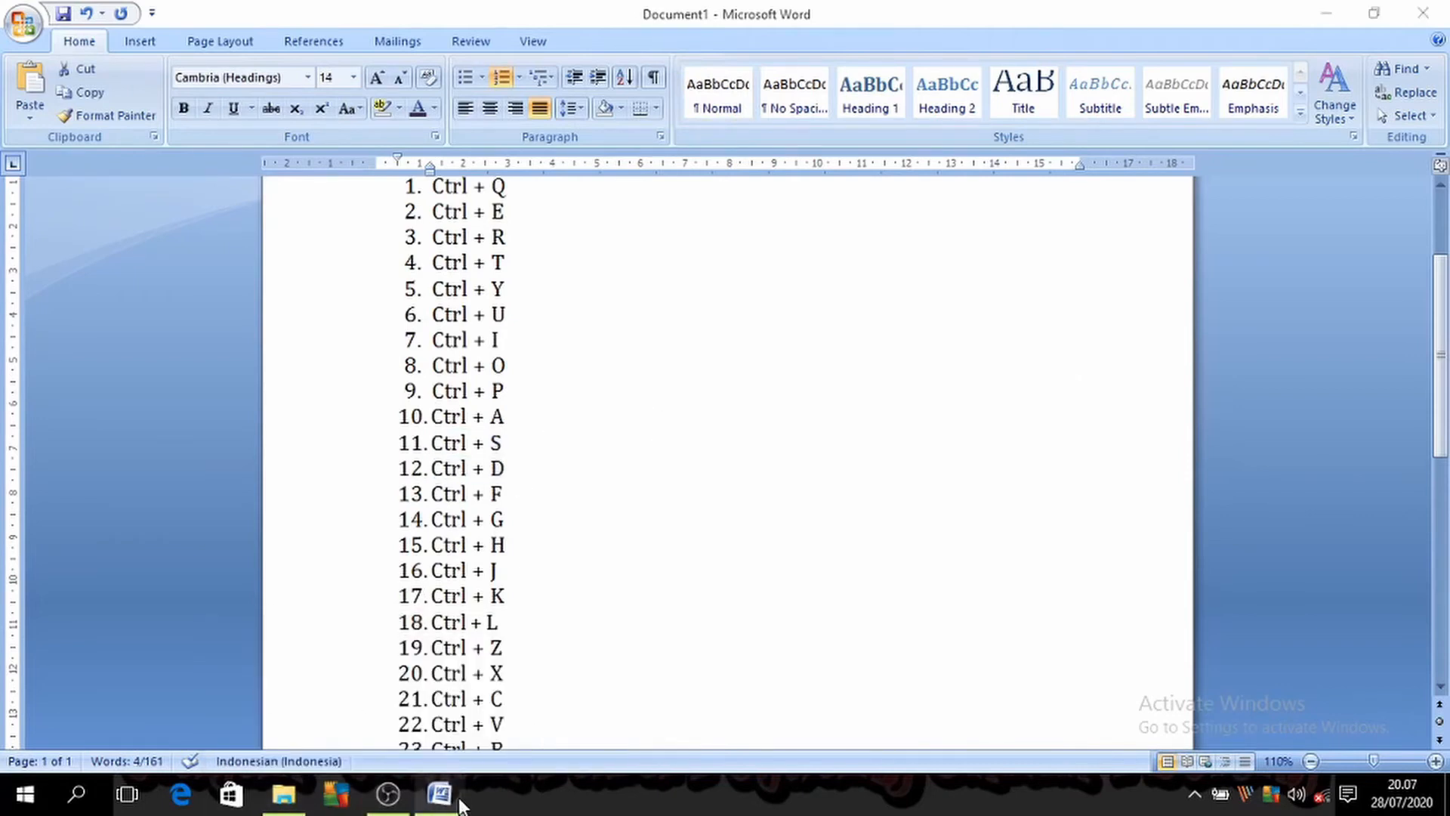
Step: In Document3, try the Tempus Sans ITC font on the word "kerja" through the Font dialog, and undo the change
mouse_move(440, 794)
click(528, 695)
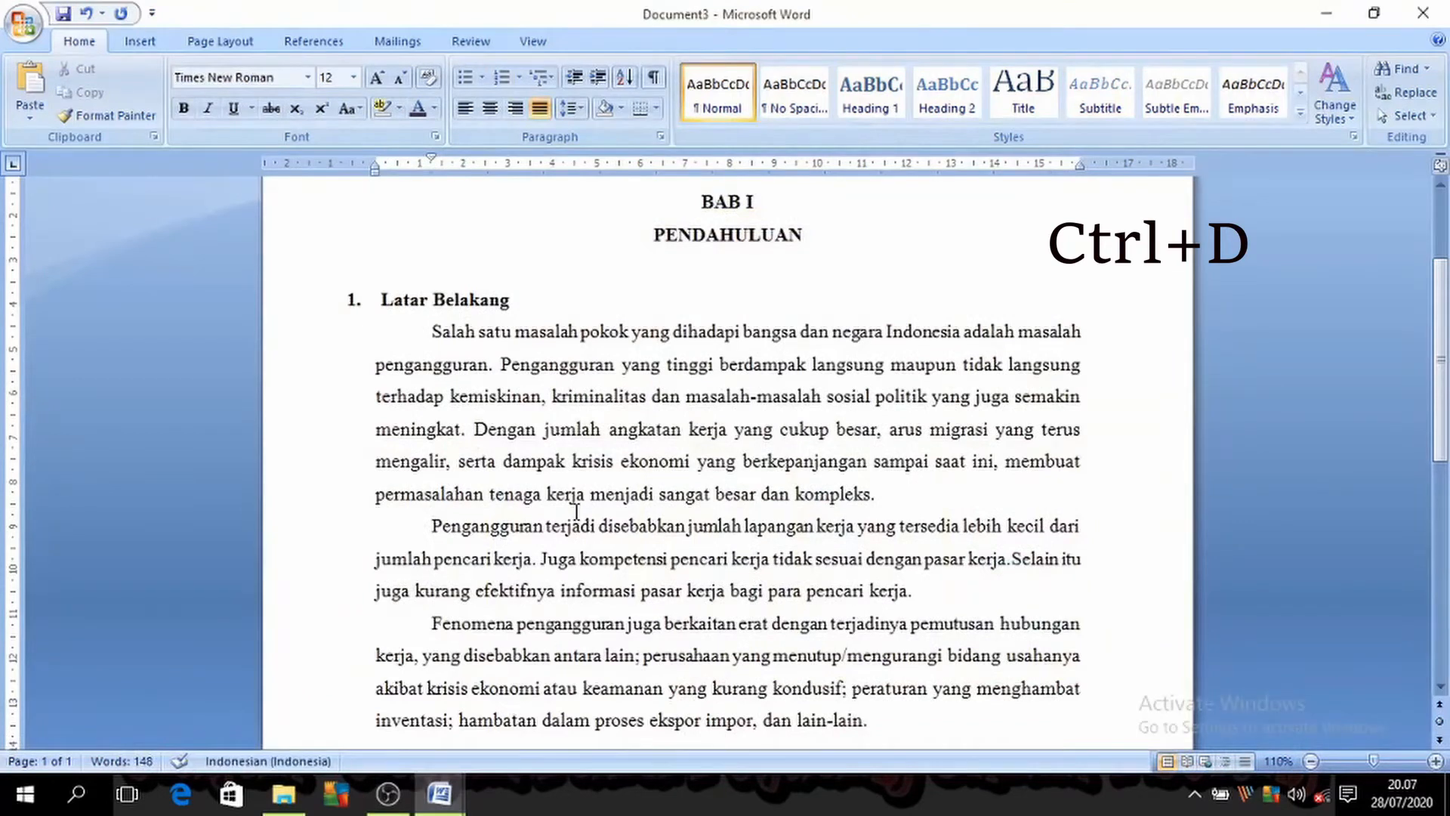
key(ctrl+d)
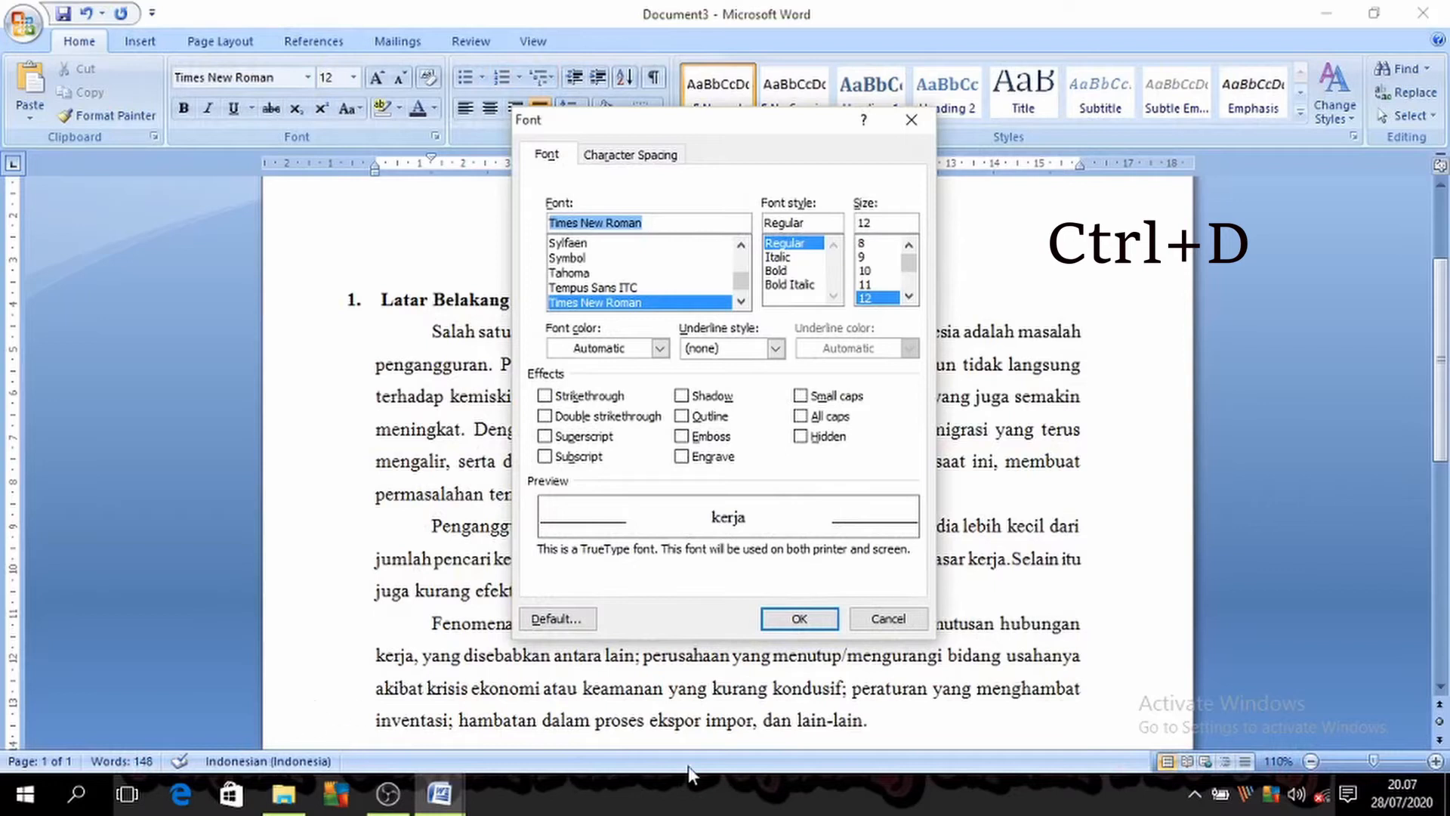
drag(758, 120, 1002, 120)
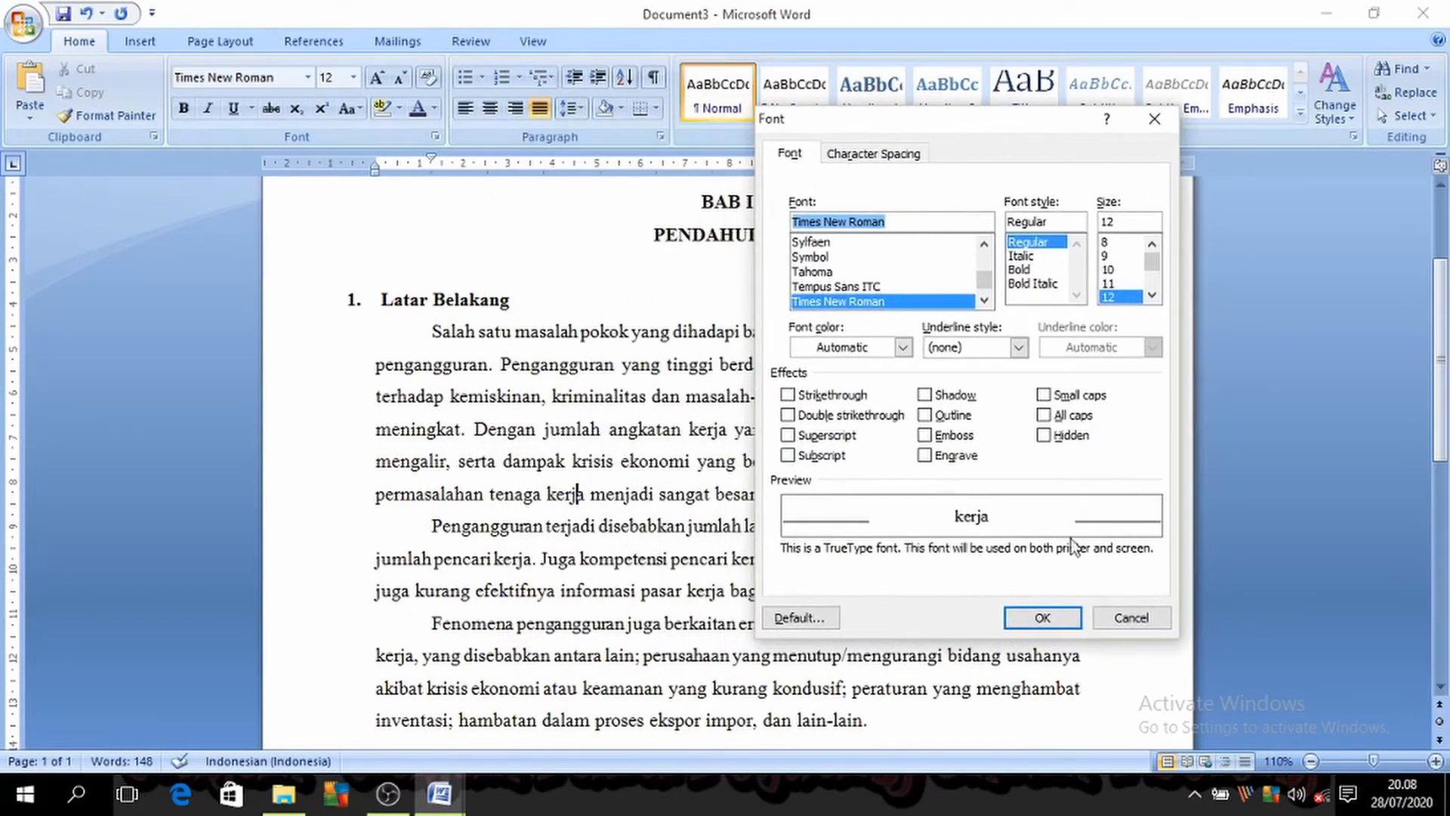
click(890, 286)
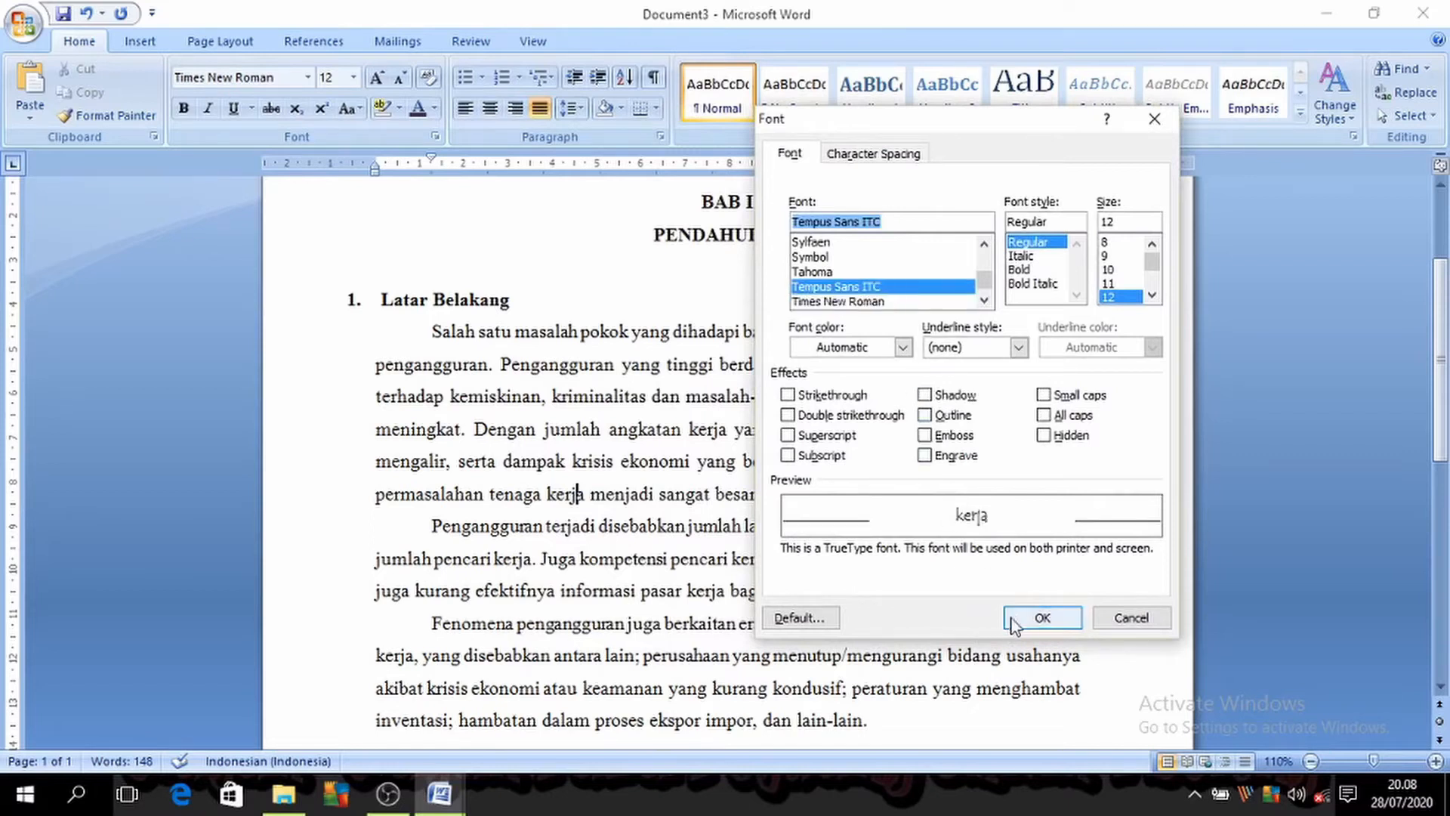
click(1028, 616)
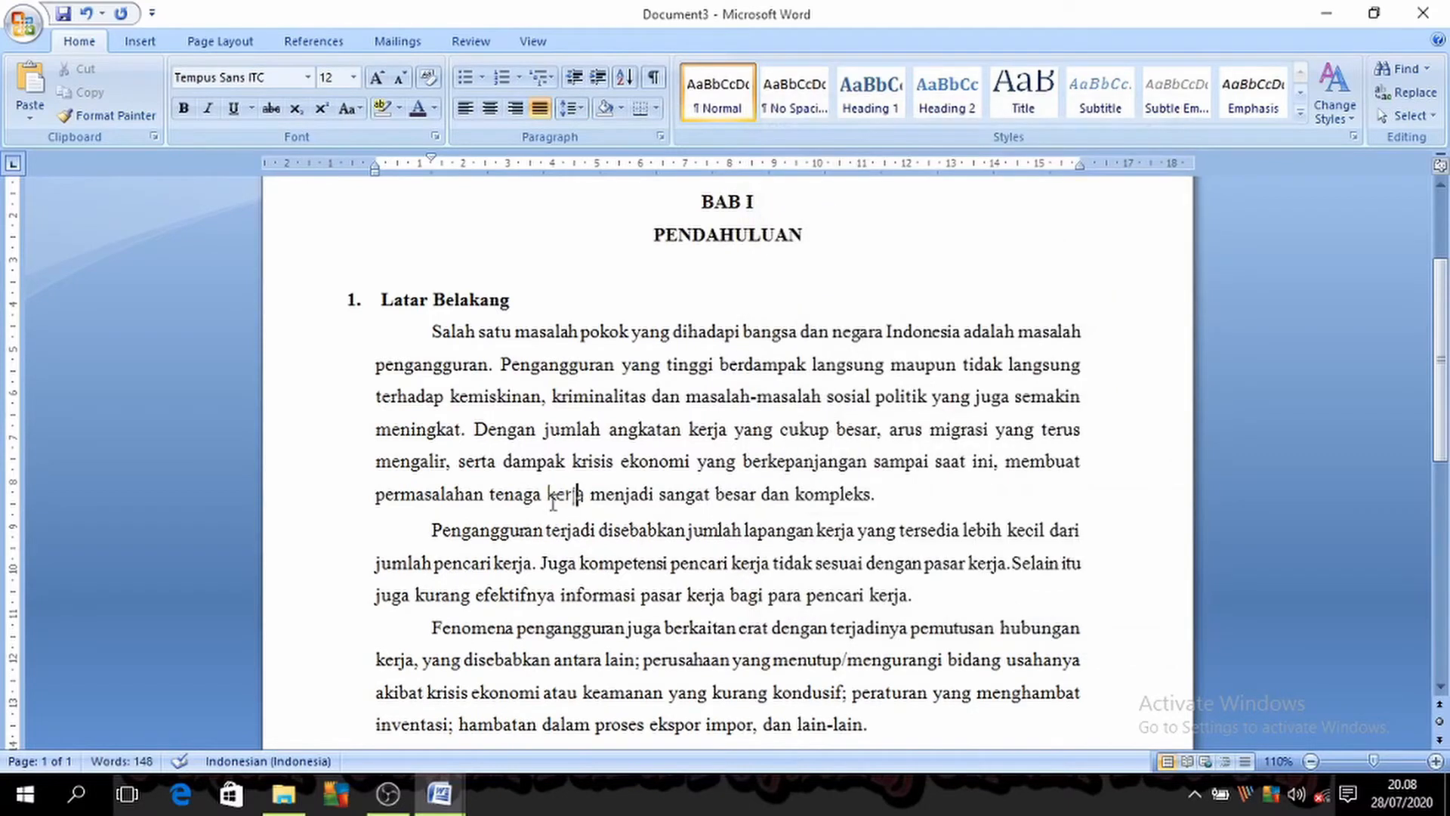
key(ctrl+z)
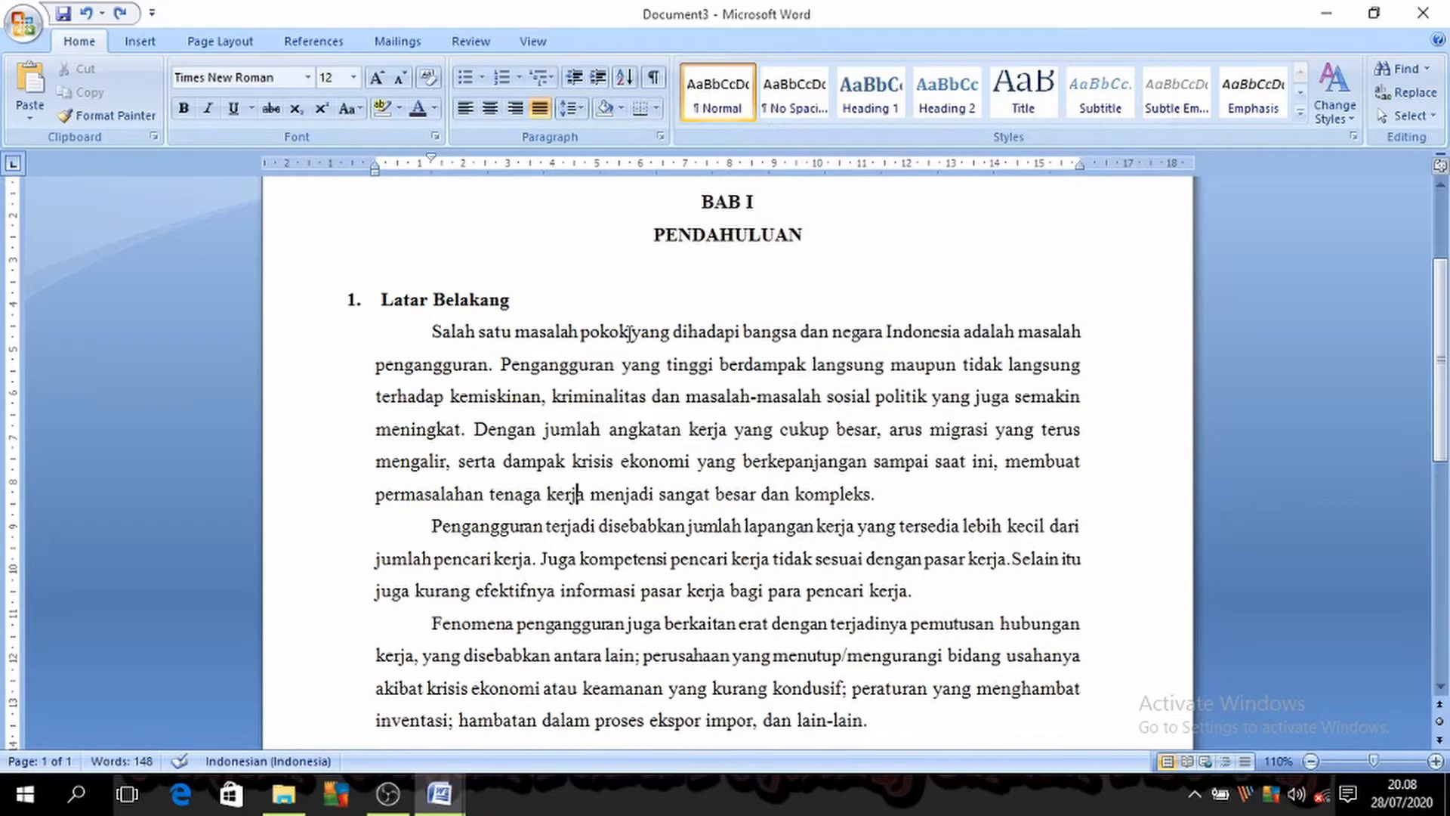
Step: Select all the body paragraphs under Latar Belakang and look at the available fonts and font sizes
drag(429, 333, 1235, 491)
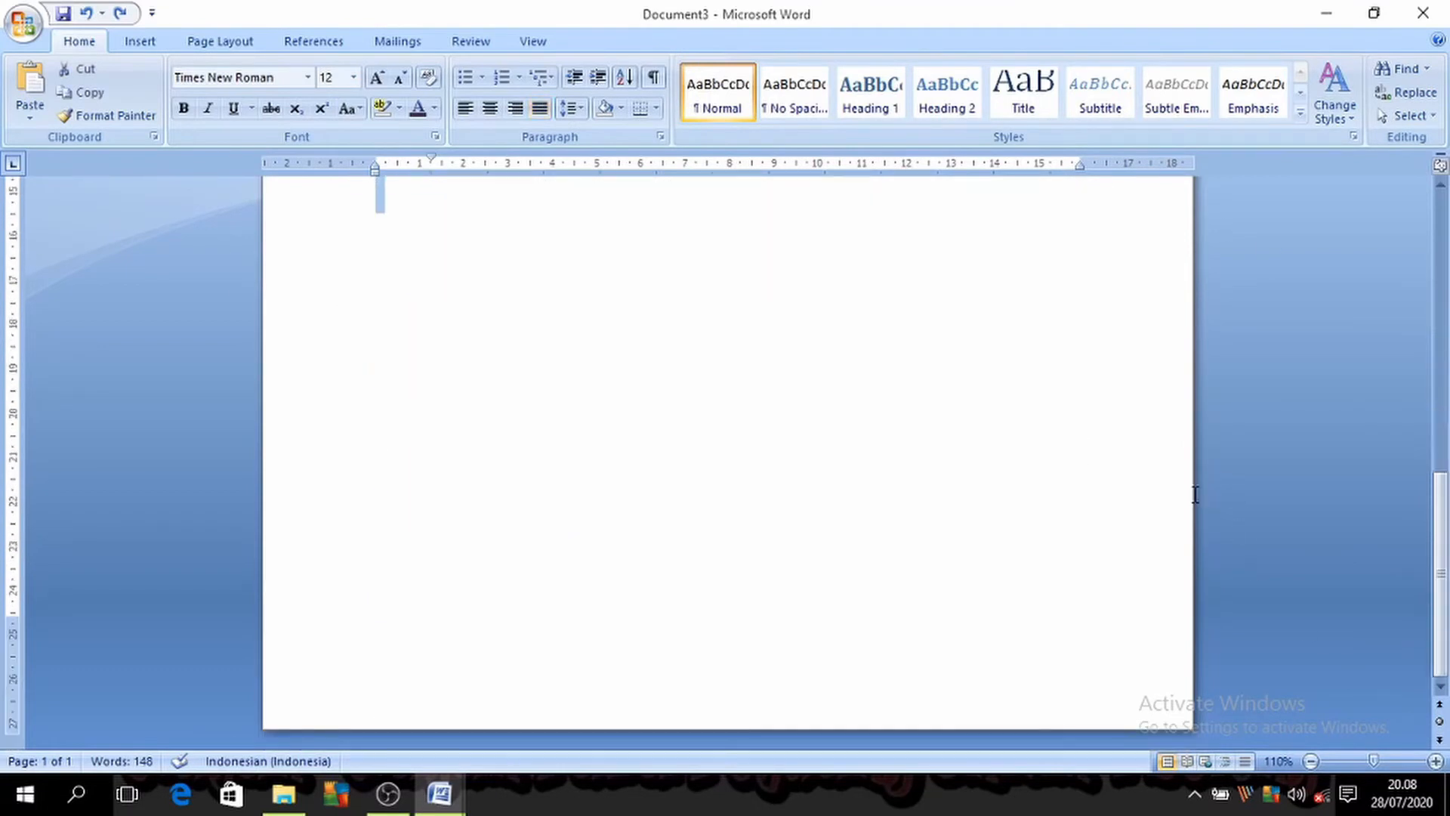
scroll(1058, 472, up, 5)
scroll(854, 447, up, 3)
click(308, 77)
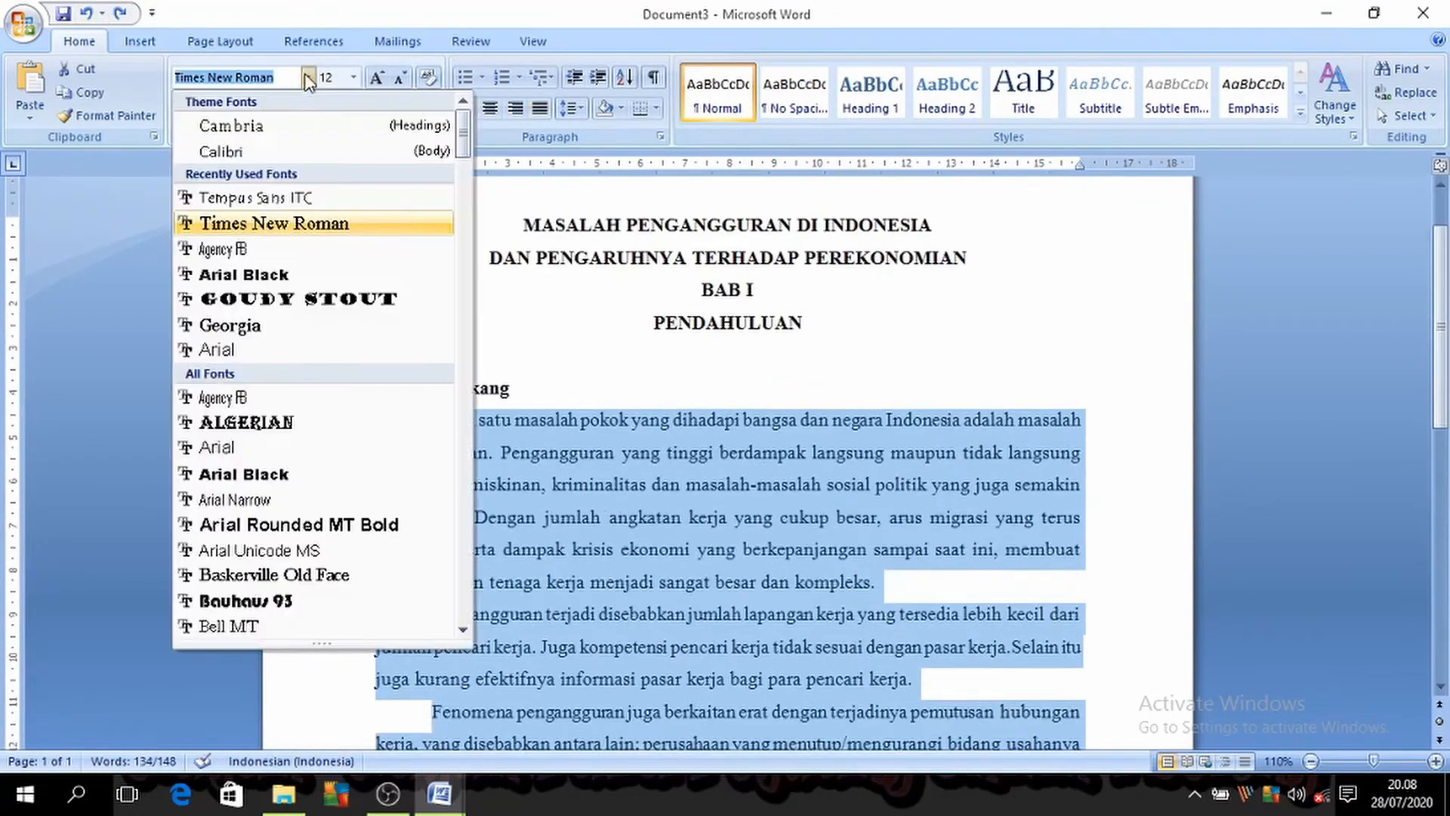
click(352, 77)
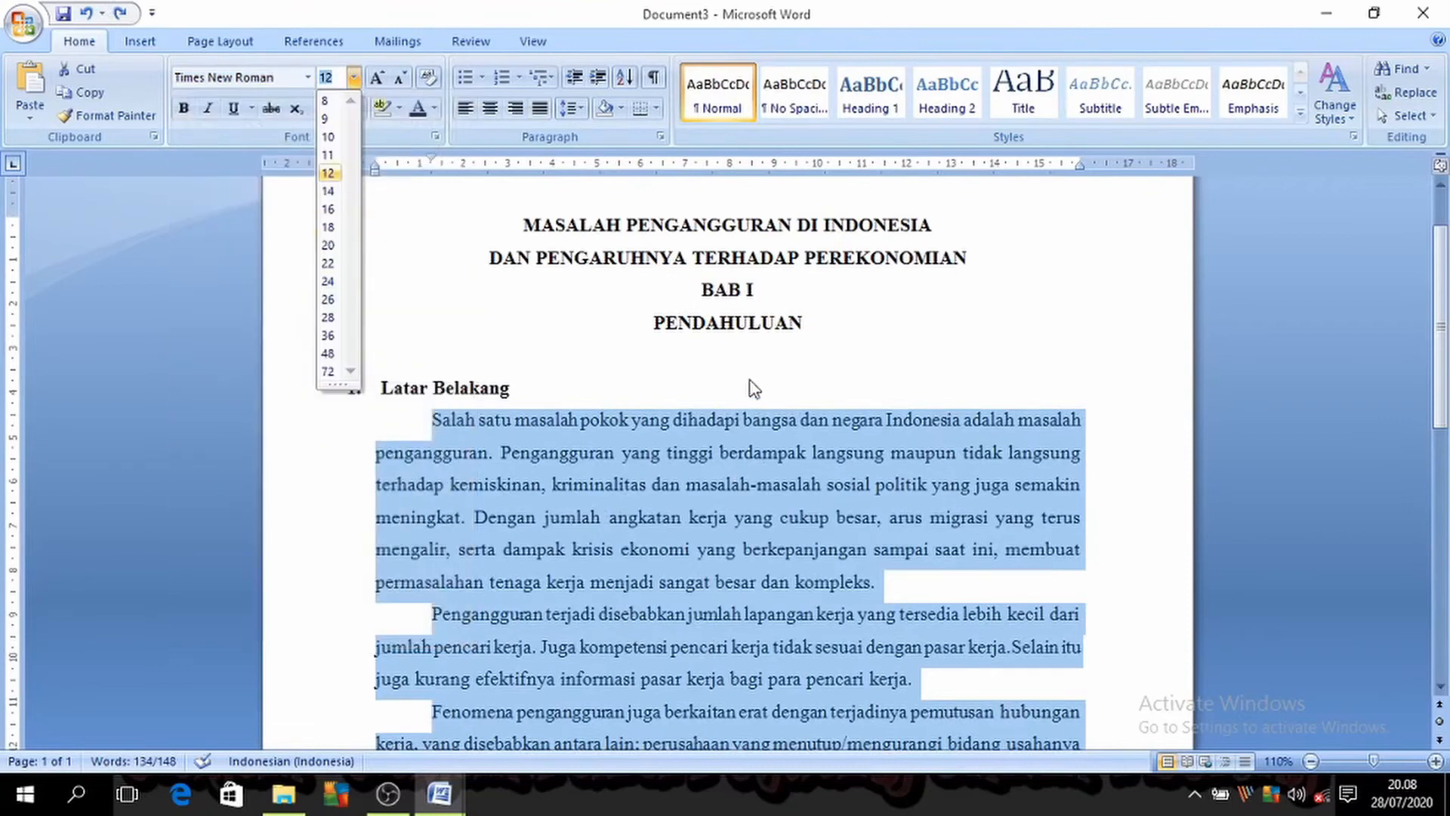
click(749, 389)
Step: Try the Symbol font on the selected body paragraphs through the Font dialog, and undo the change
key(ctrl+d)
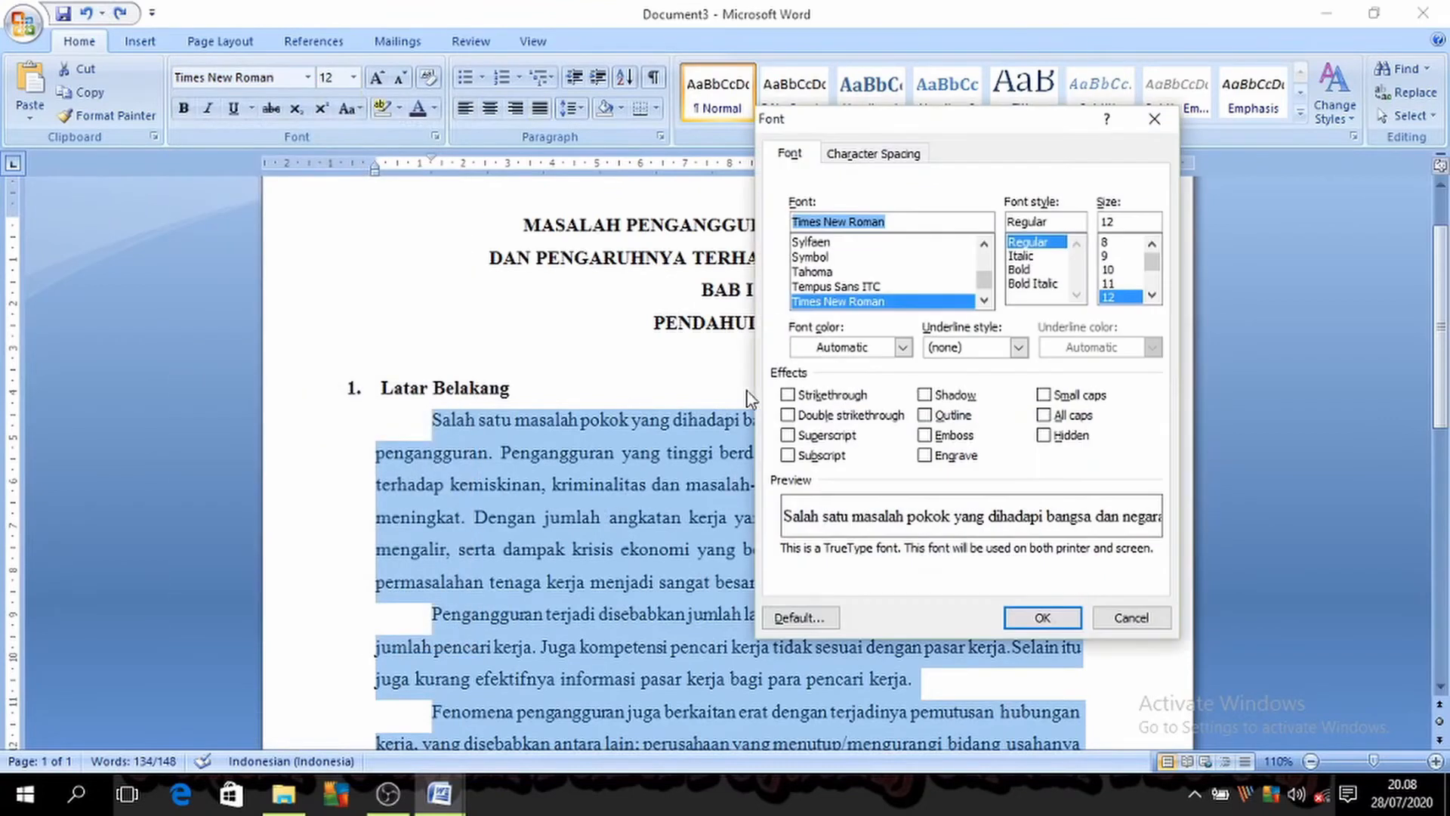
click(848, 285)
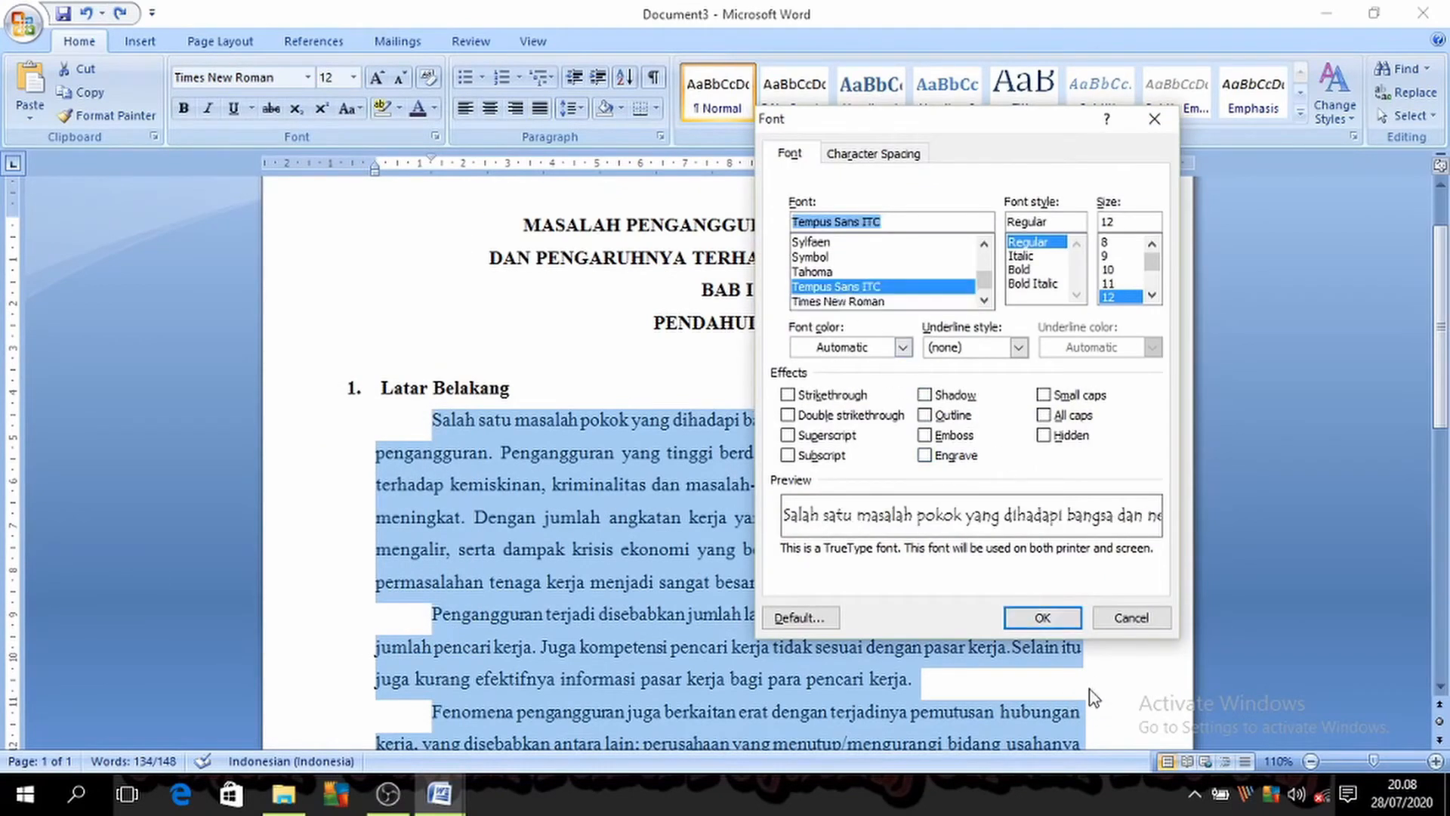
click(809, 258)
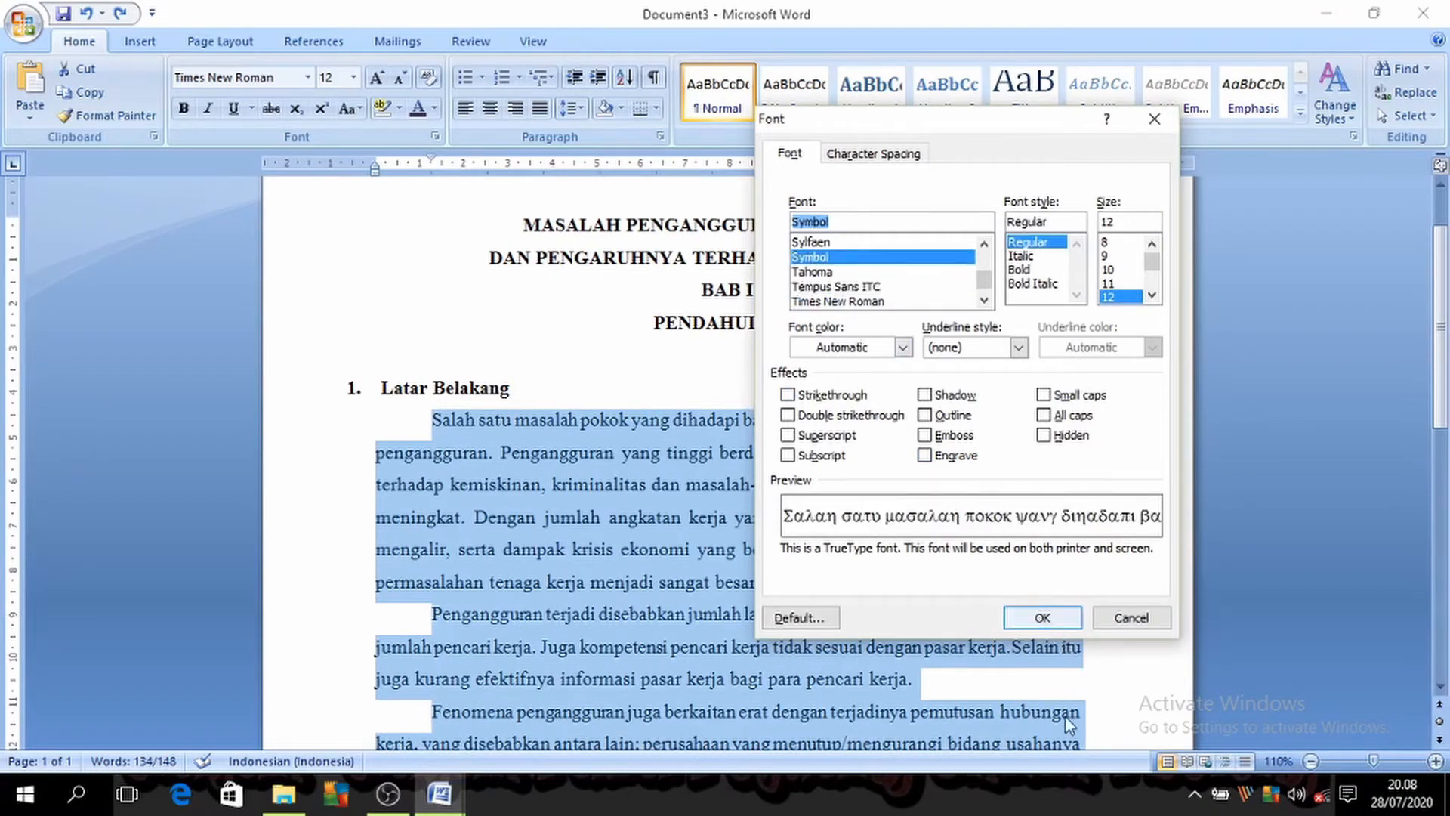
click(1042, 617)
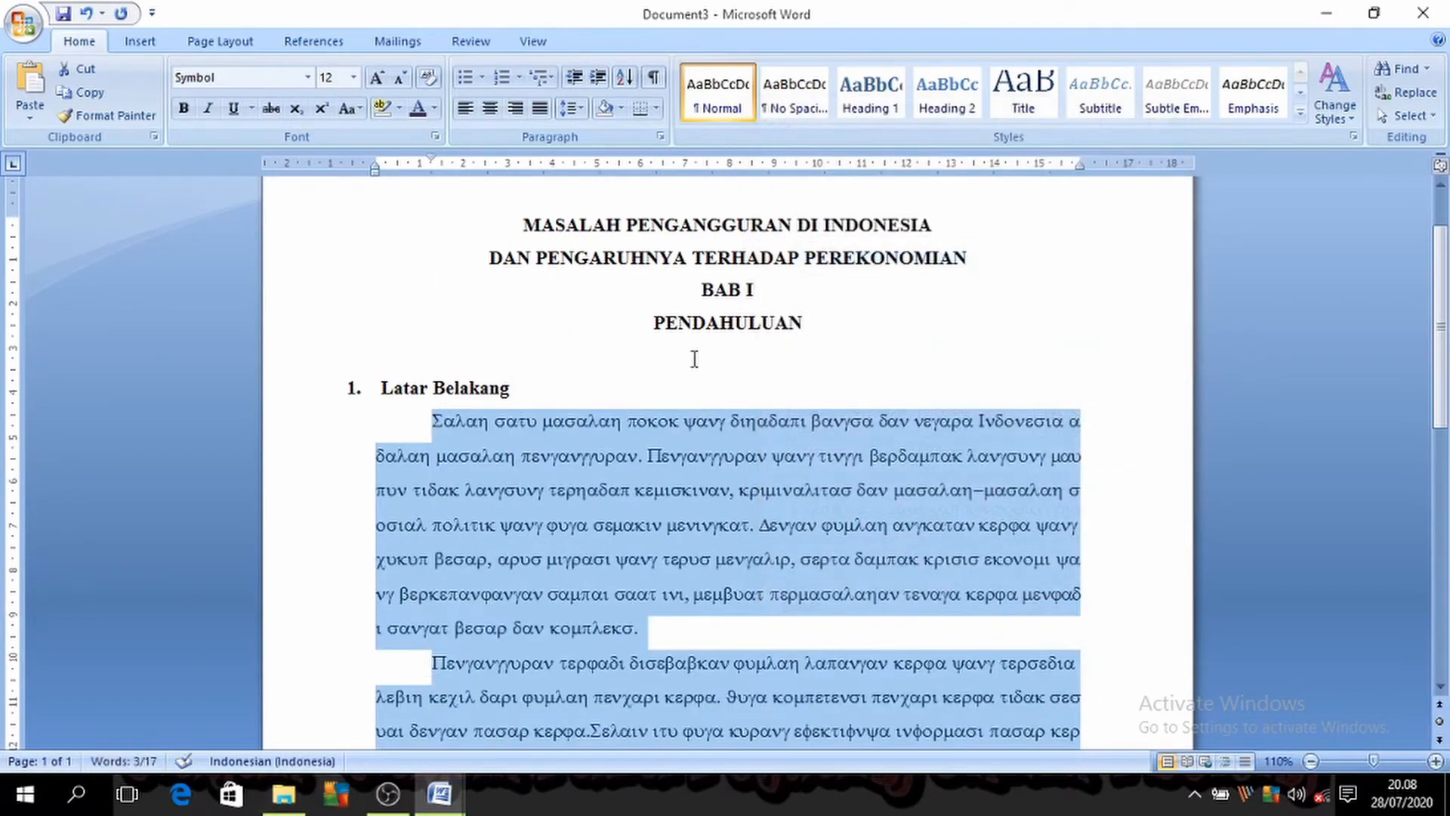
key(ctrl+z)
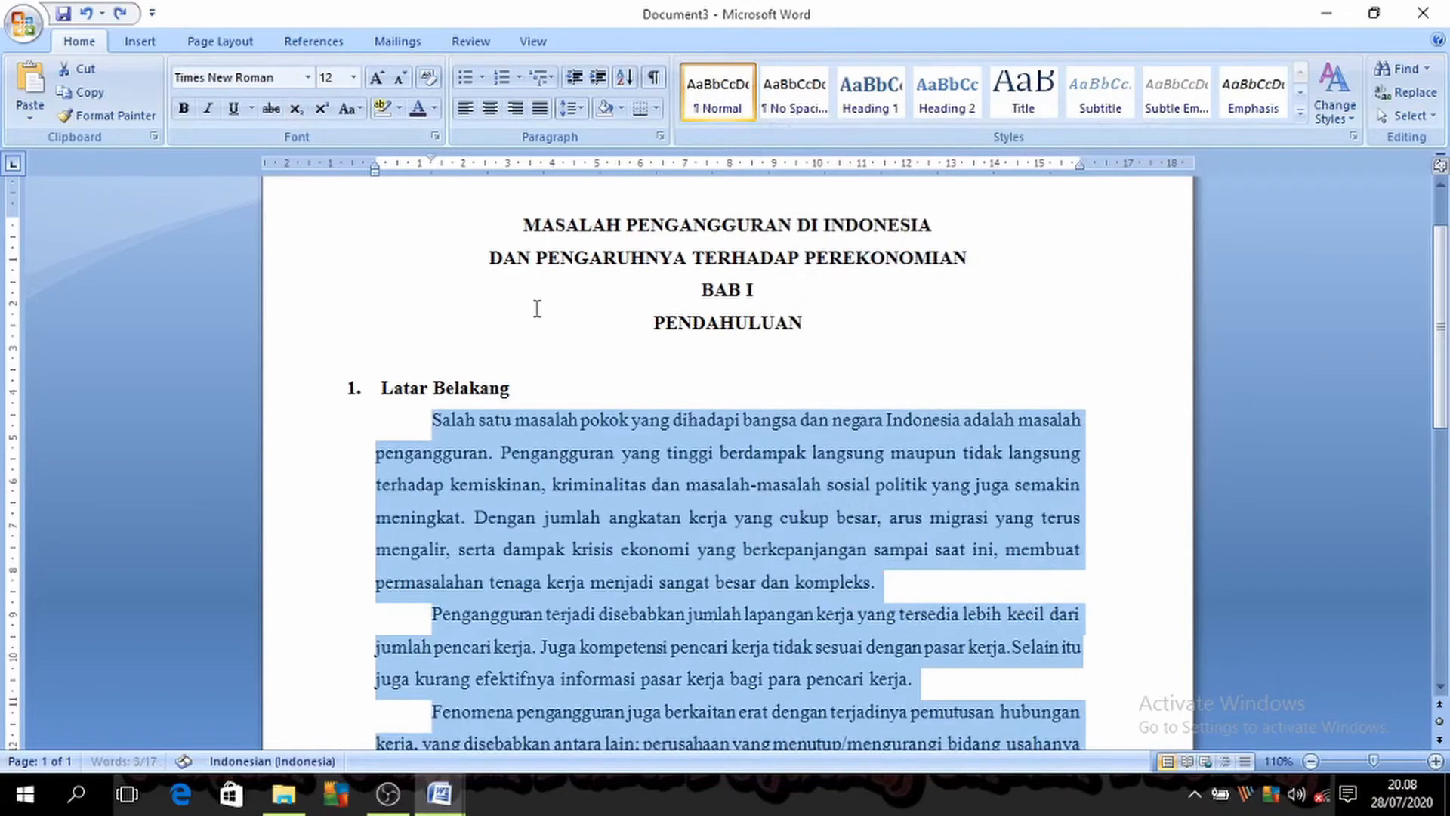
Step: Preview the Italic, Bold and Bold Italic styles on the selected paragraphs in the Font dialog, and return the style to Regular
key(ctrl+d)
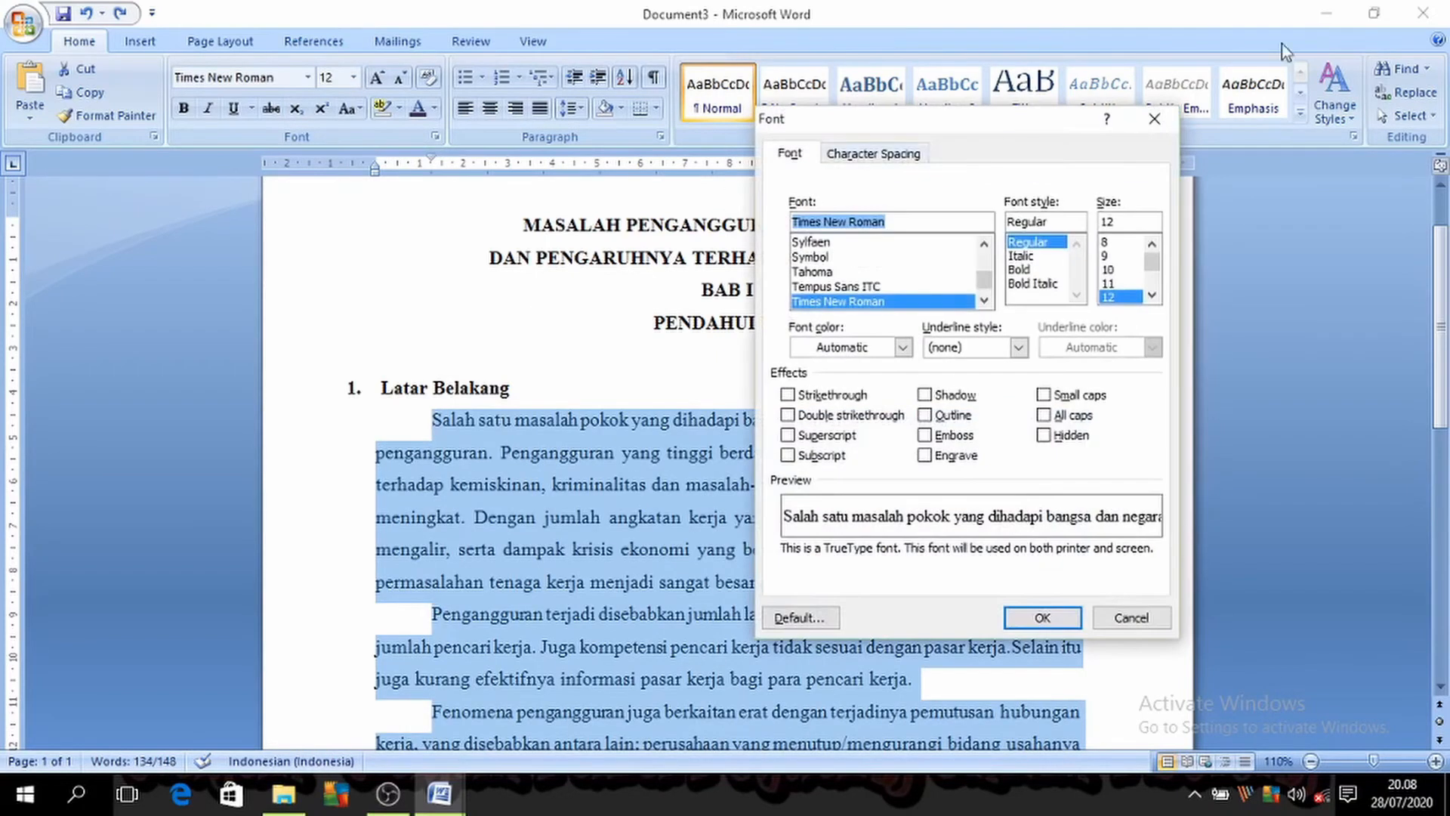
click(1049, 256)
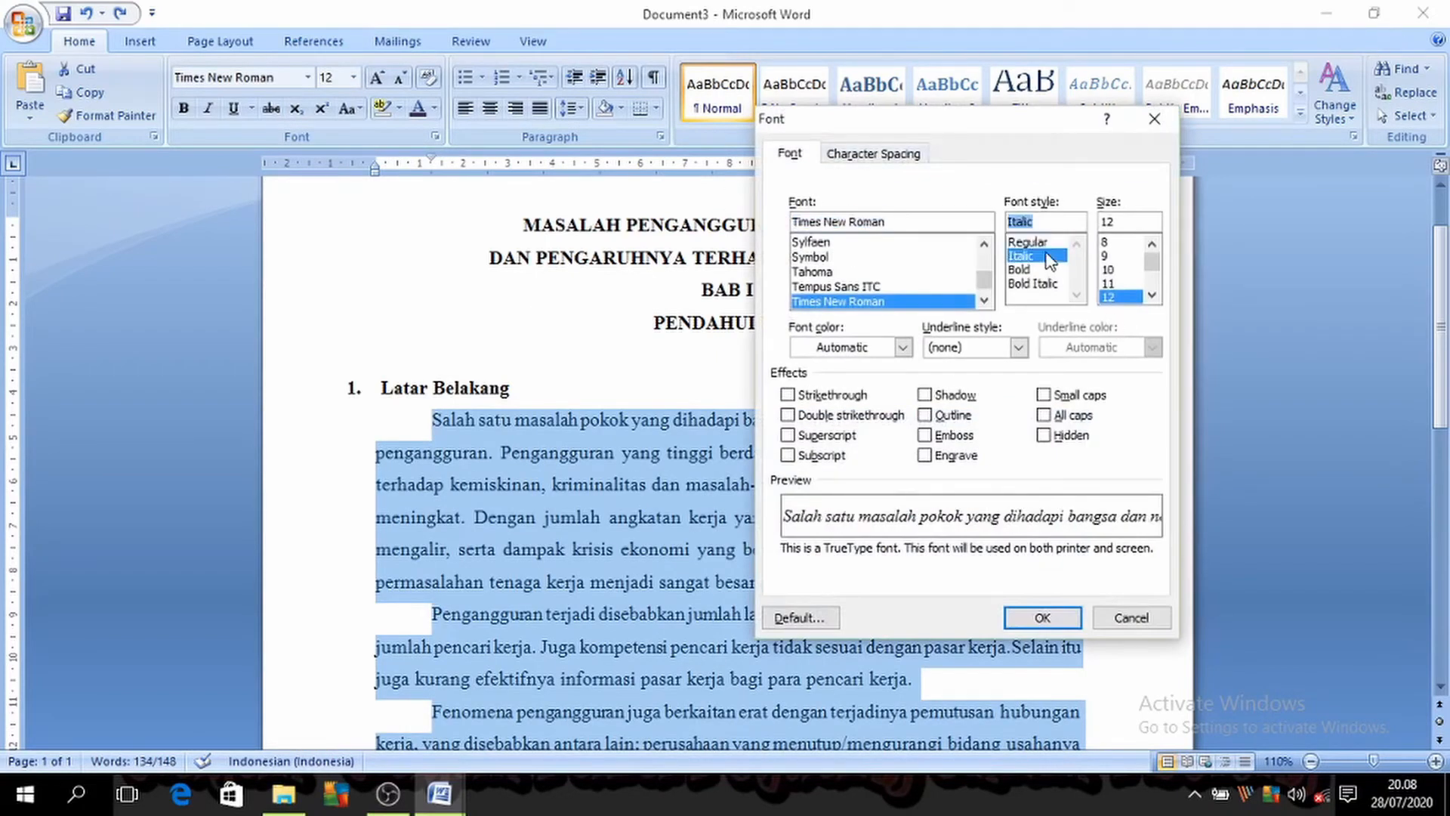
click(1042, 241)
click(1020, 270)
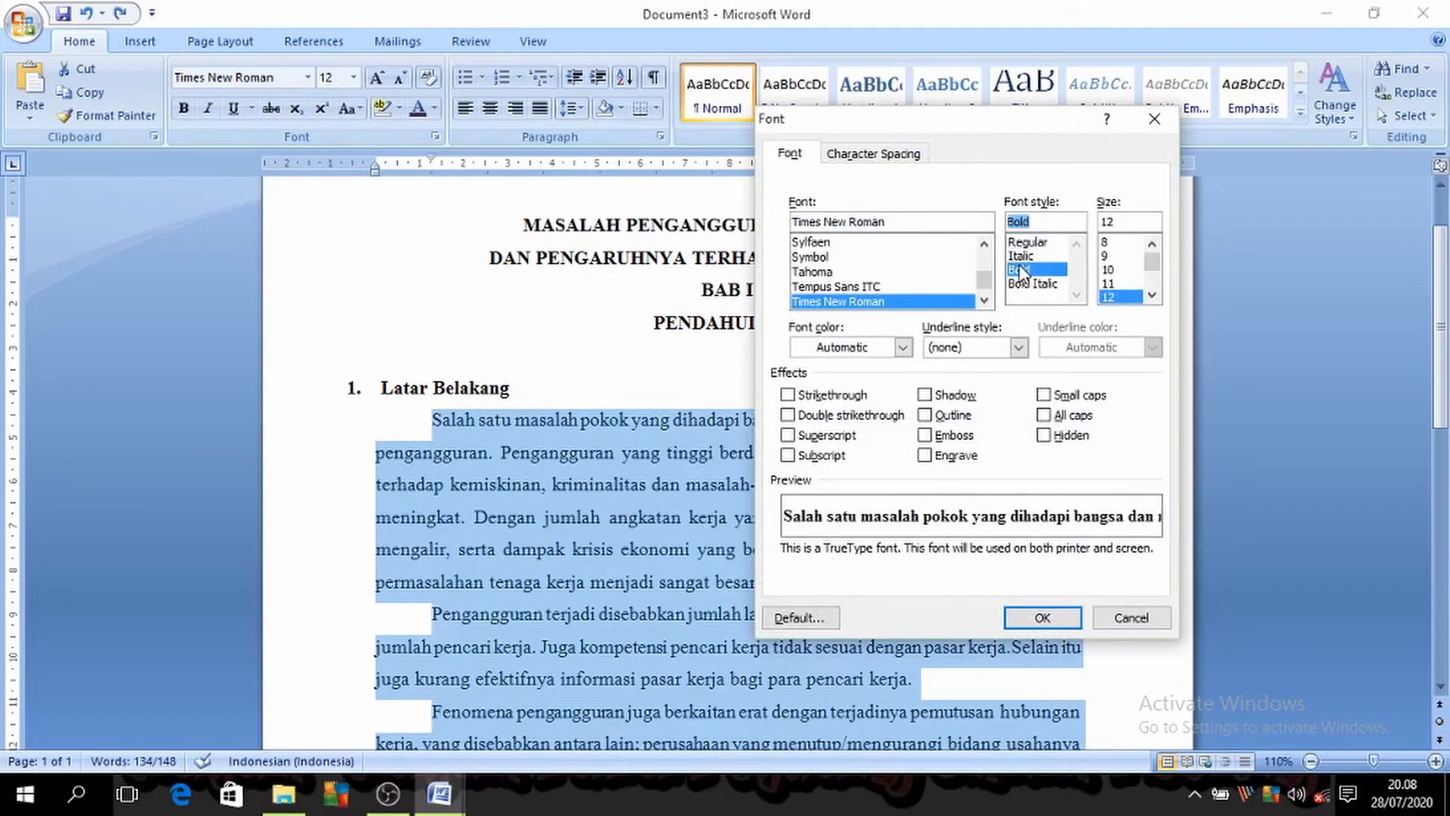
click(1027, 258)
click(1032, 284)
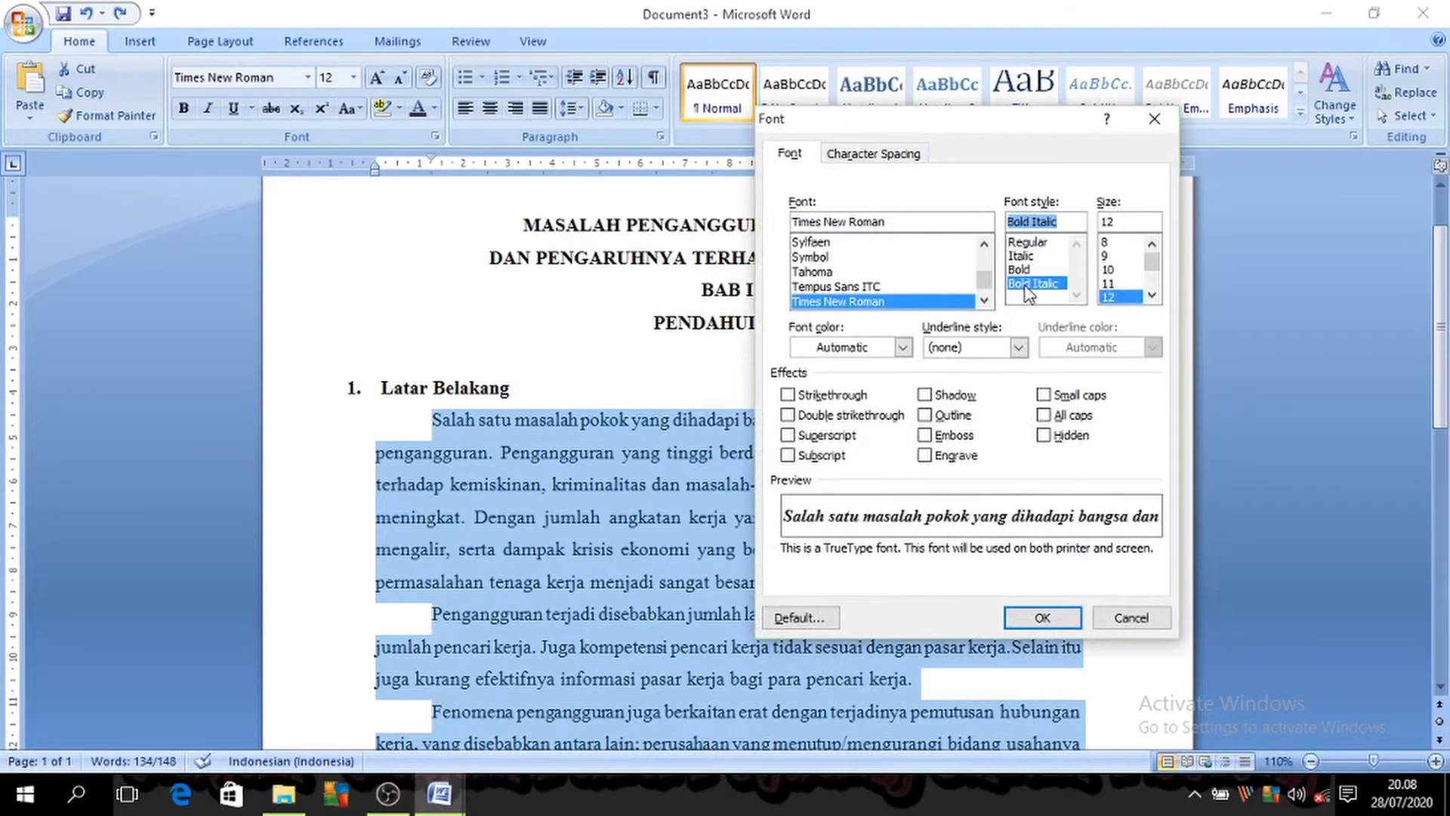
click(1032, 246)
Step: Look through the sizes, underline styles and font colors in the Font dialog, and cancel it
mouse_move(1151, 260)
mouse_down()
mouse_move(1154, 279)
mouse_move(1155, 265)
mouse_up()
click(1019, 348)
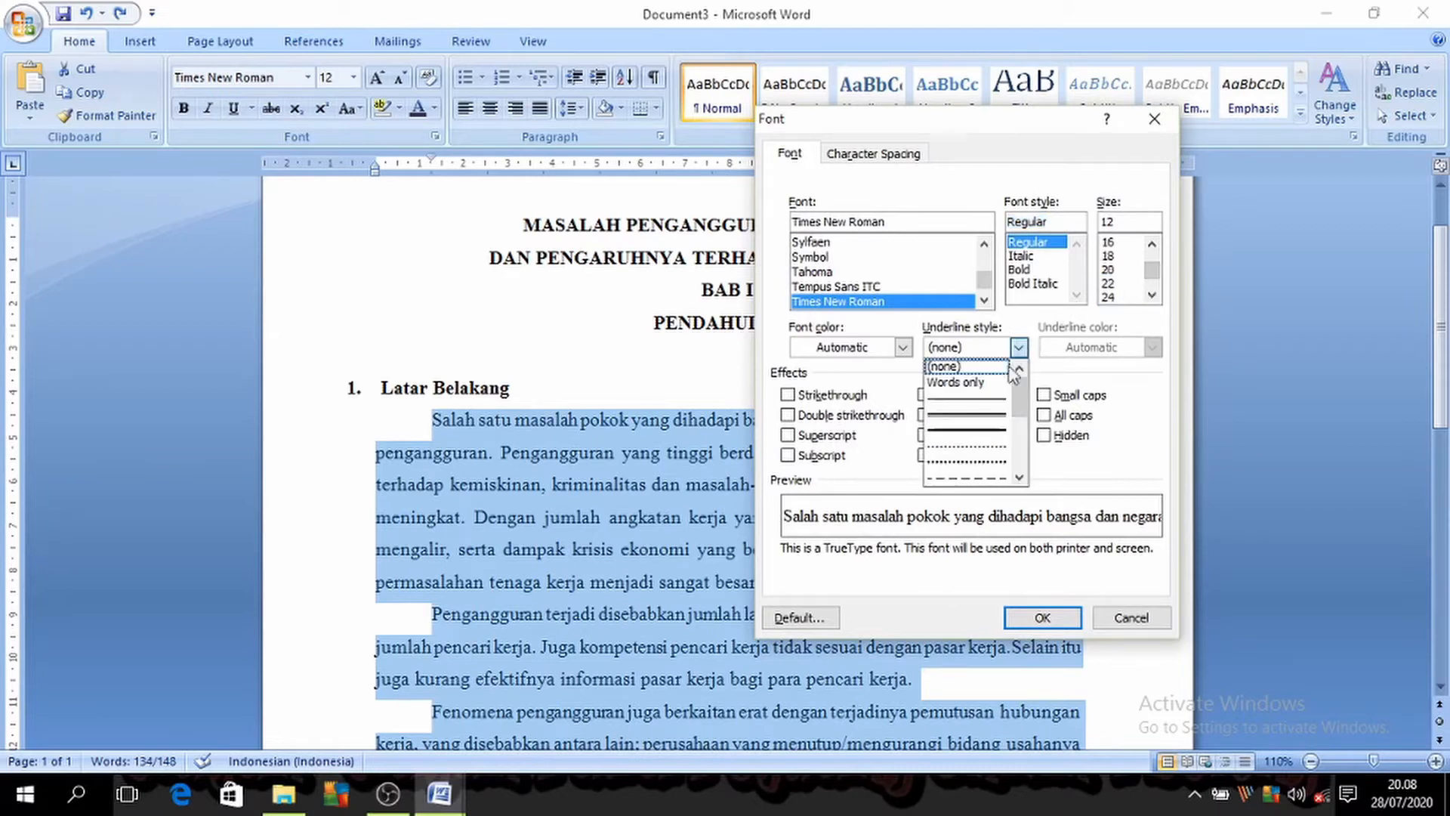
click(903, 348)
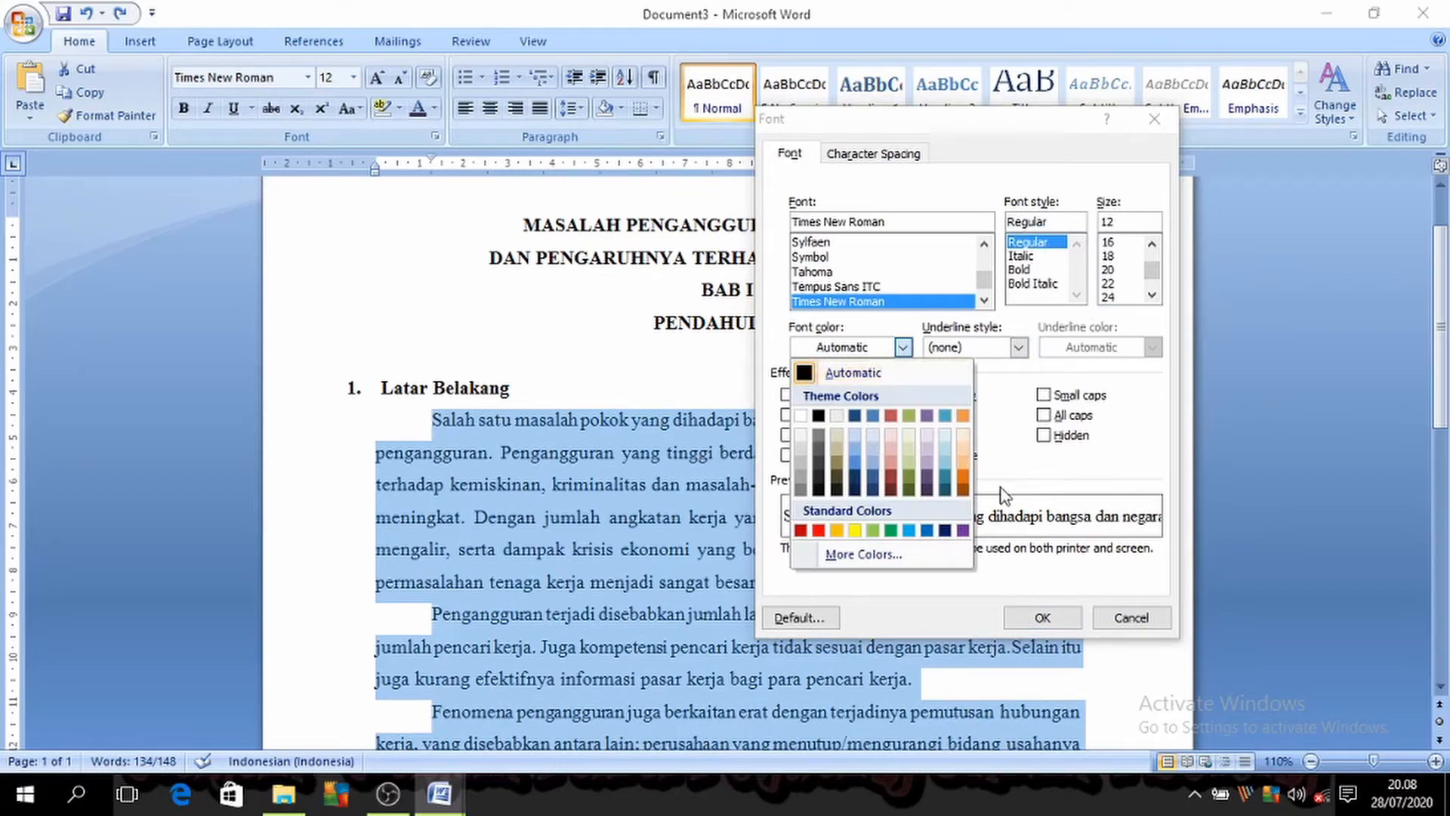
click(1020, 456)
click(1131, 617)
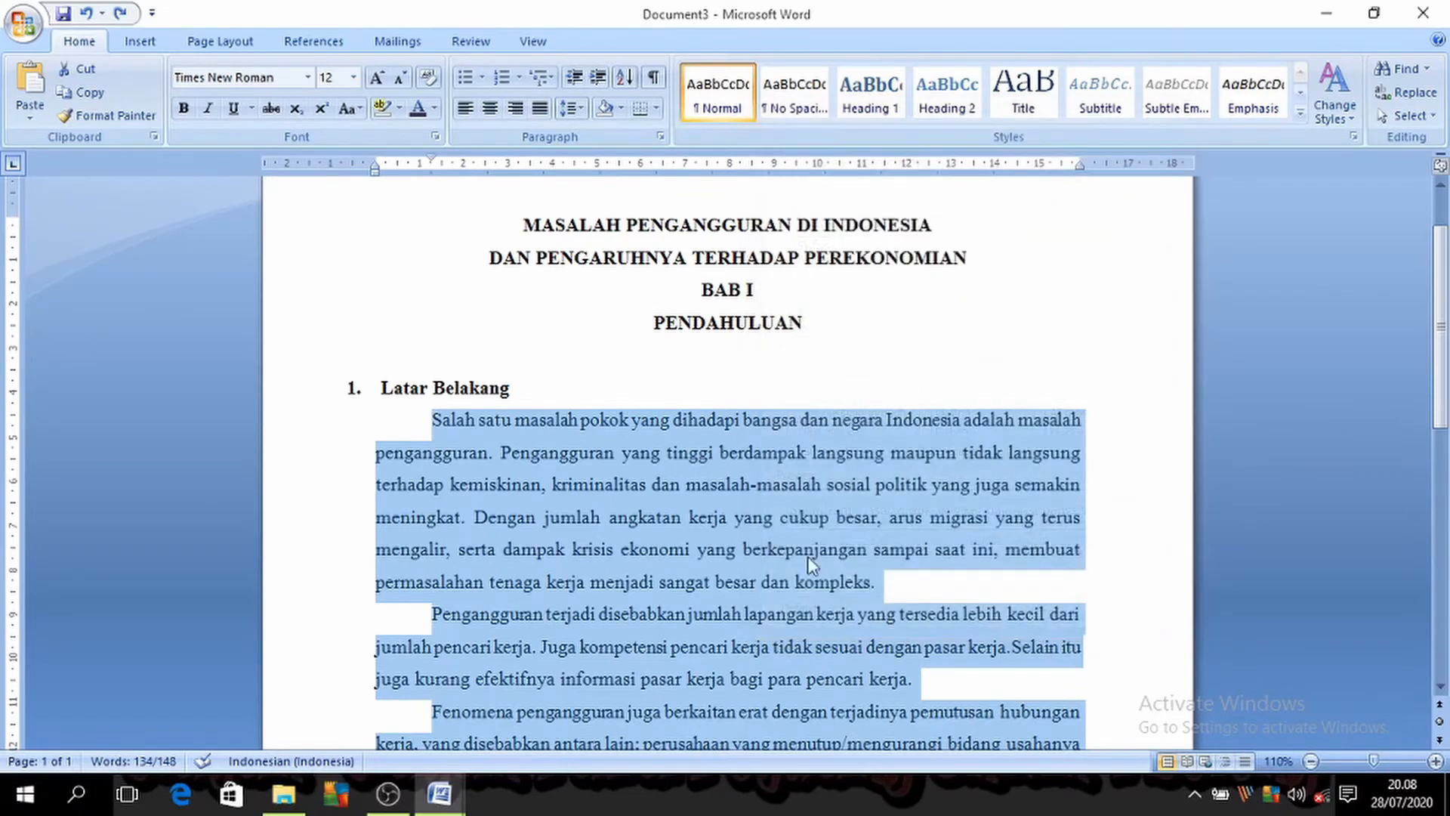
Step: Select the thirteenth entry, Ctrl + F, in Document1, and place the cursor in the second body paragraph of Document3
click(783, 576)
drag(432, 420, 1080, 688)
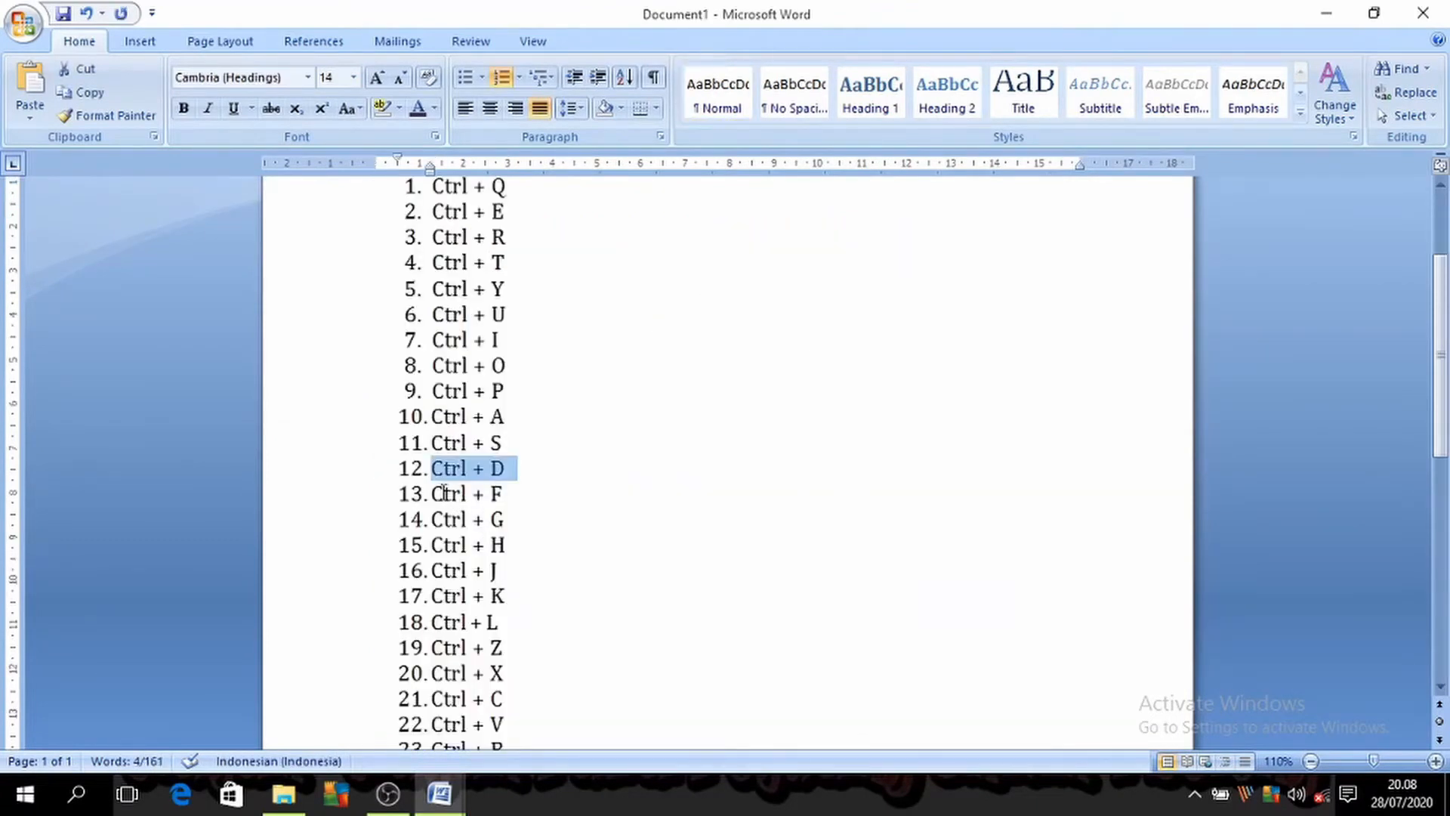
drag(444, 493, 516, 496)
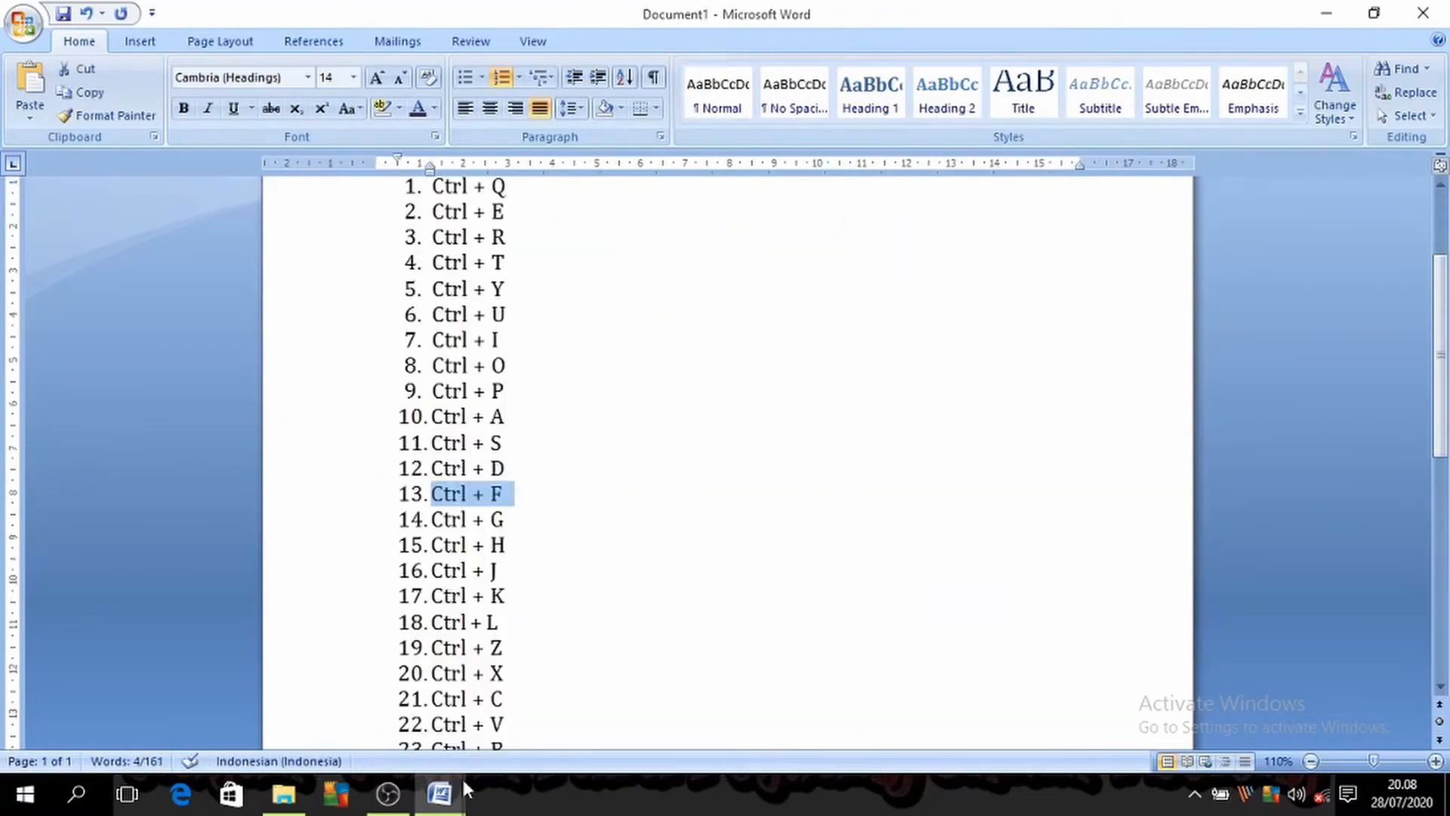
mouse_move(465, 764)
click(558, 717)
click(672, 629)
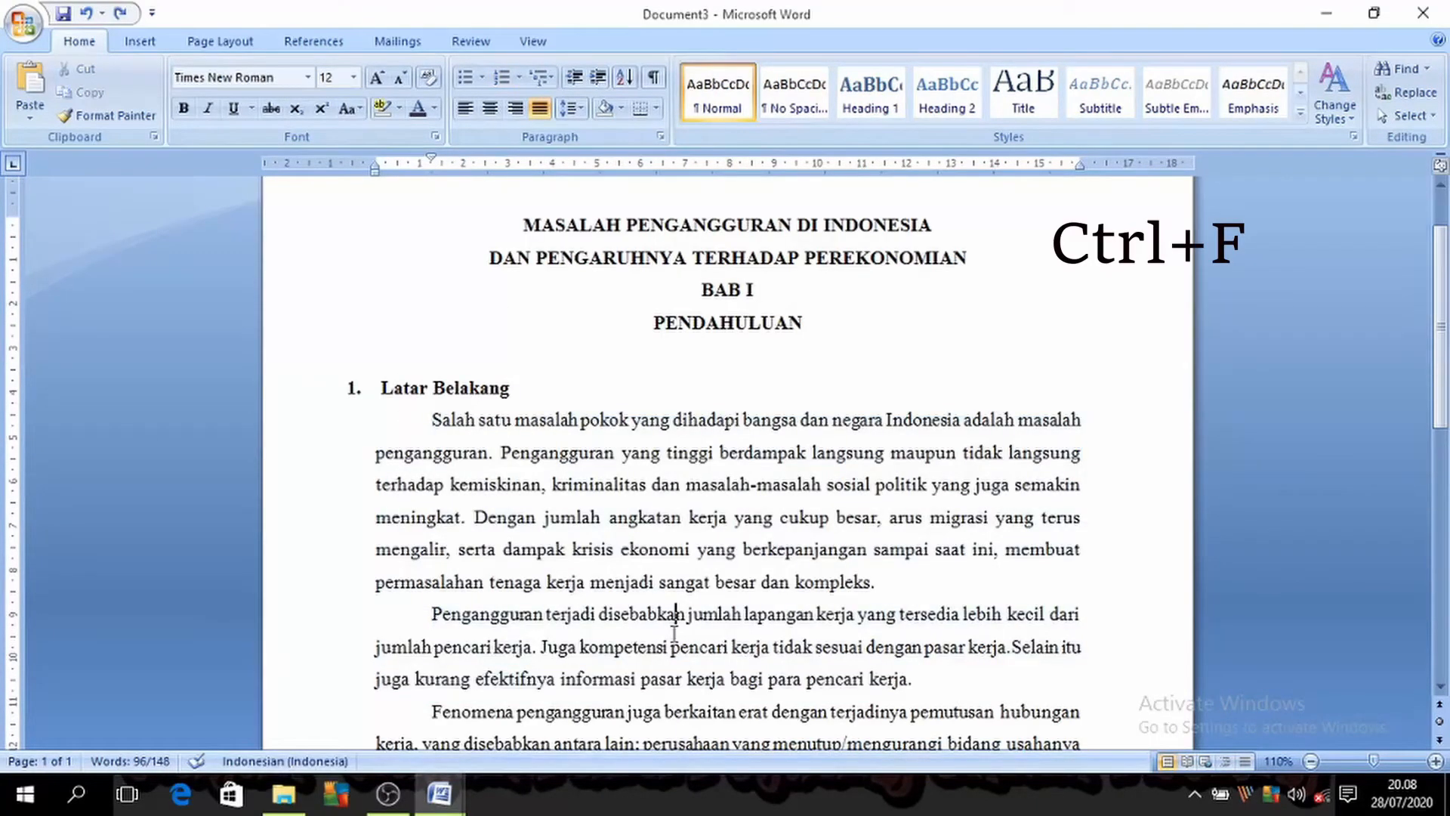
Step: Open Find and Replace in Document3 and examine the fields for finding and replacing text
key(ctrl+f)
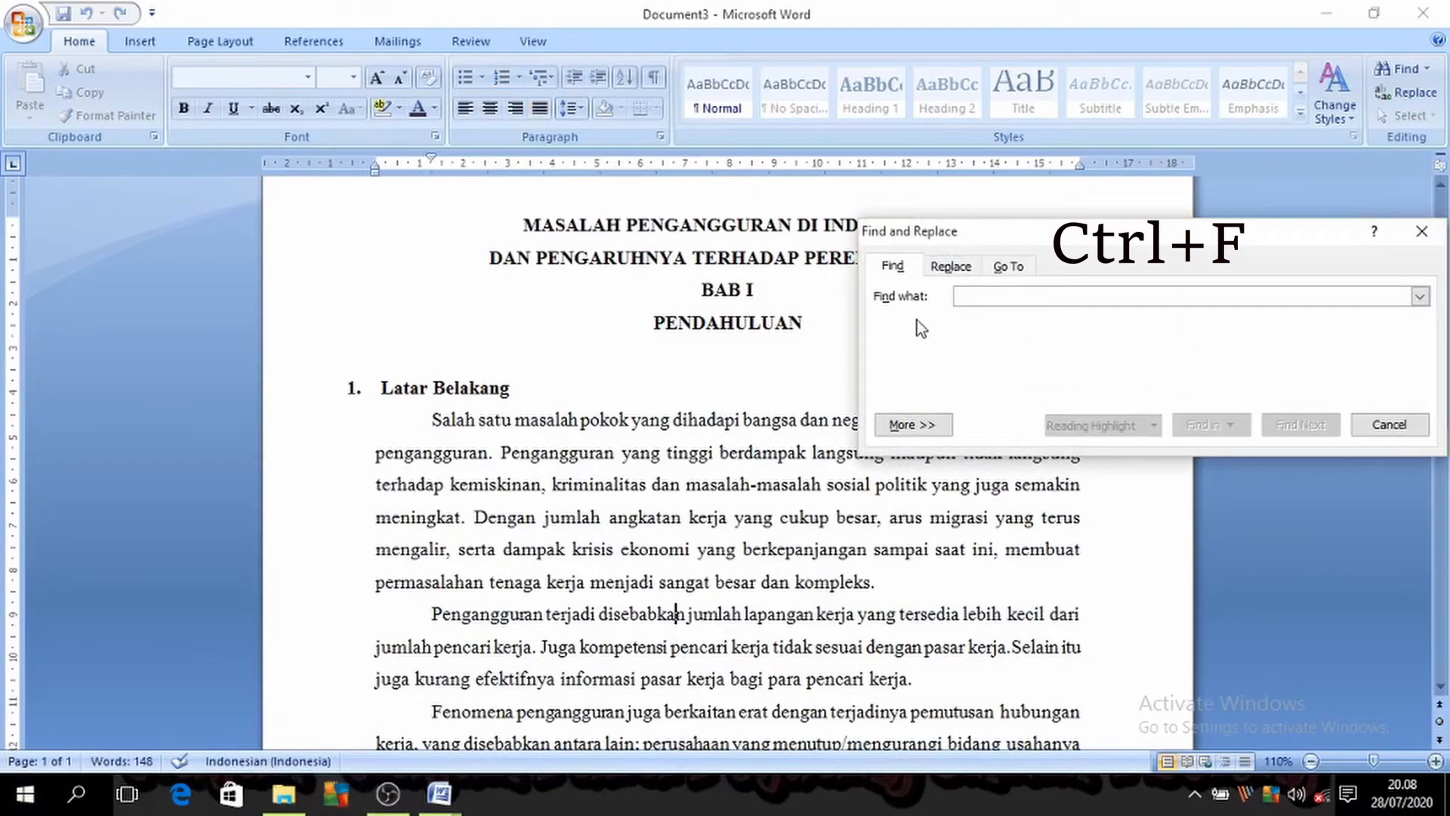
click(952, 266)
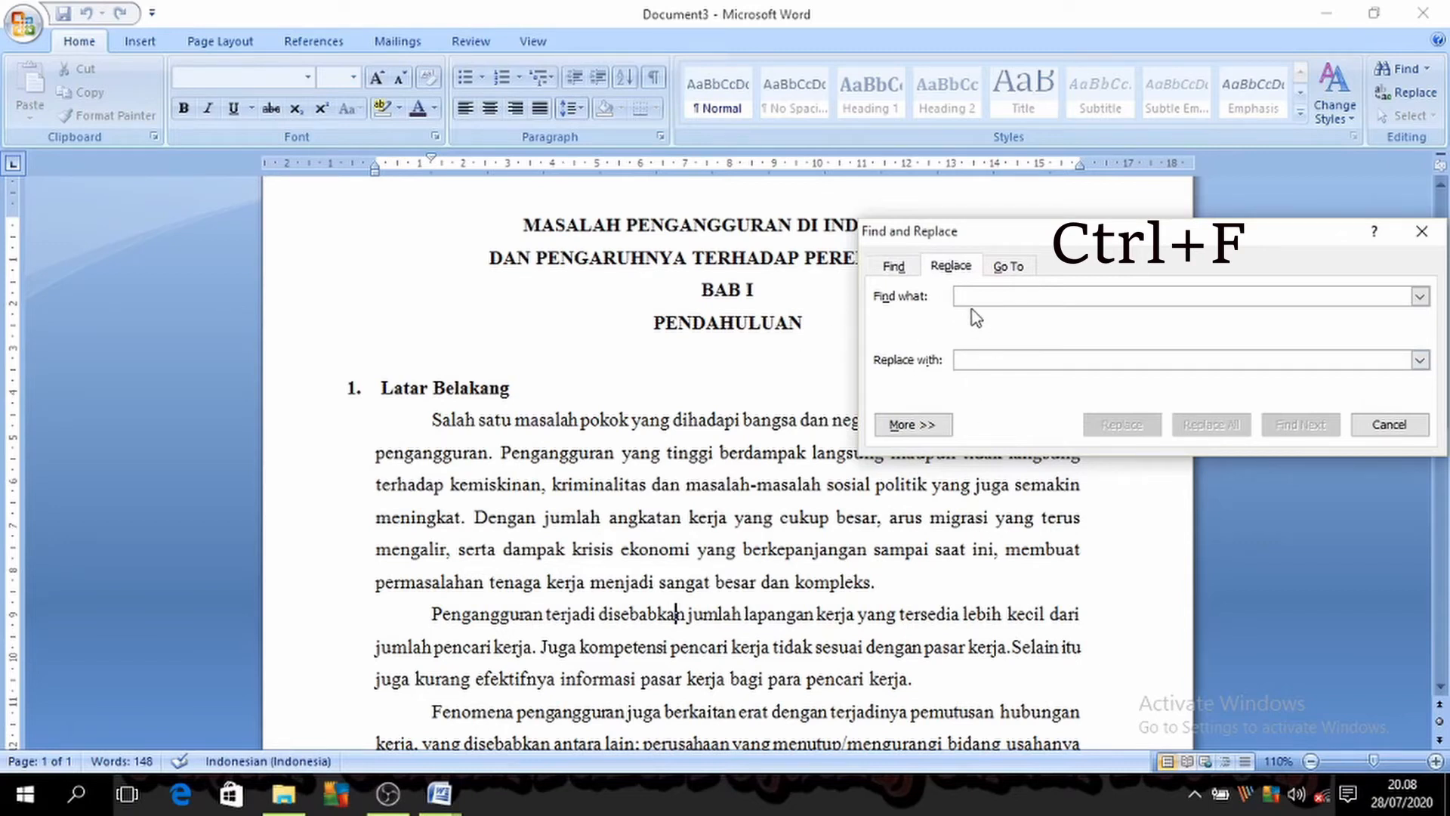
click(985, 360)
click(987, 297)
click(436, 416)
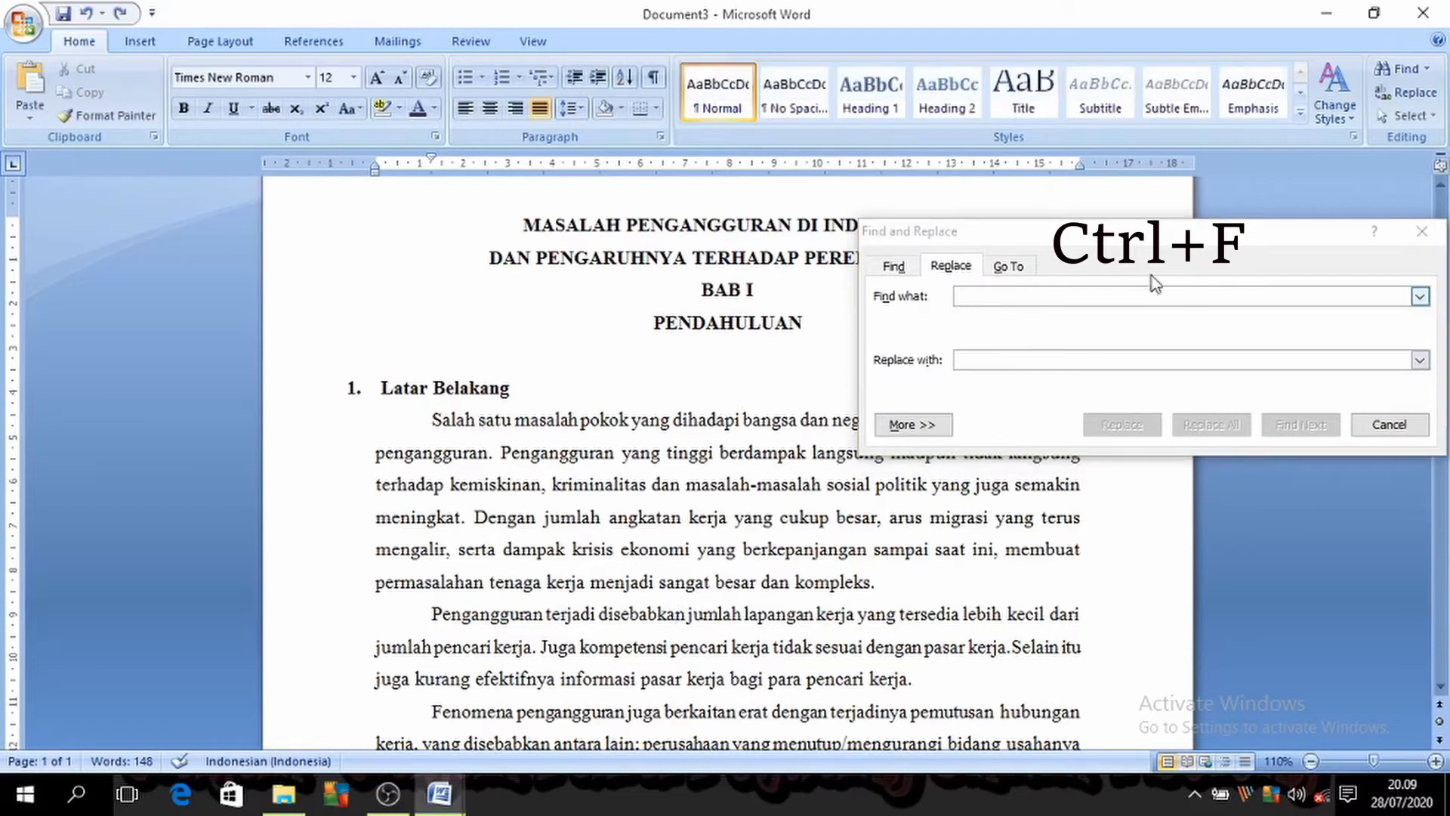
Step: Find the next occurrence of "kerja" and select that word in the second body paragraph
key(ctrl+f)
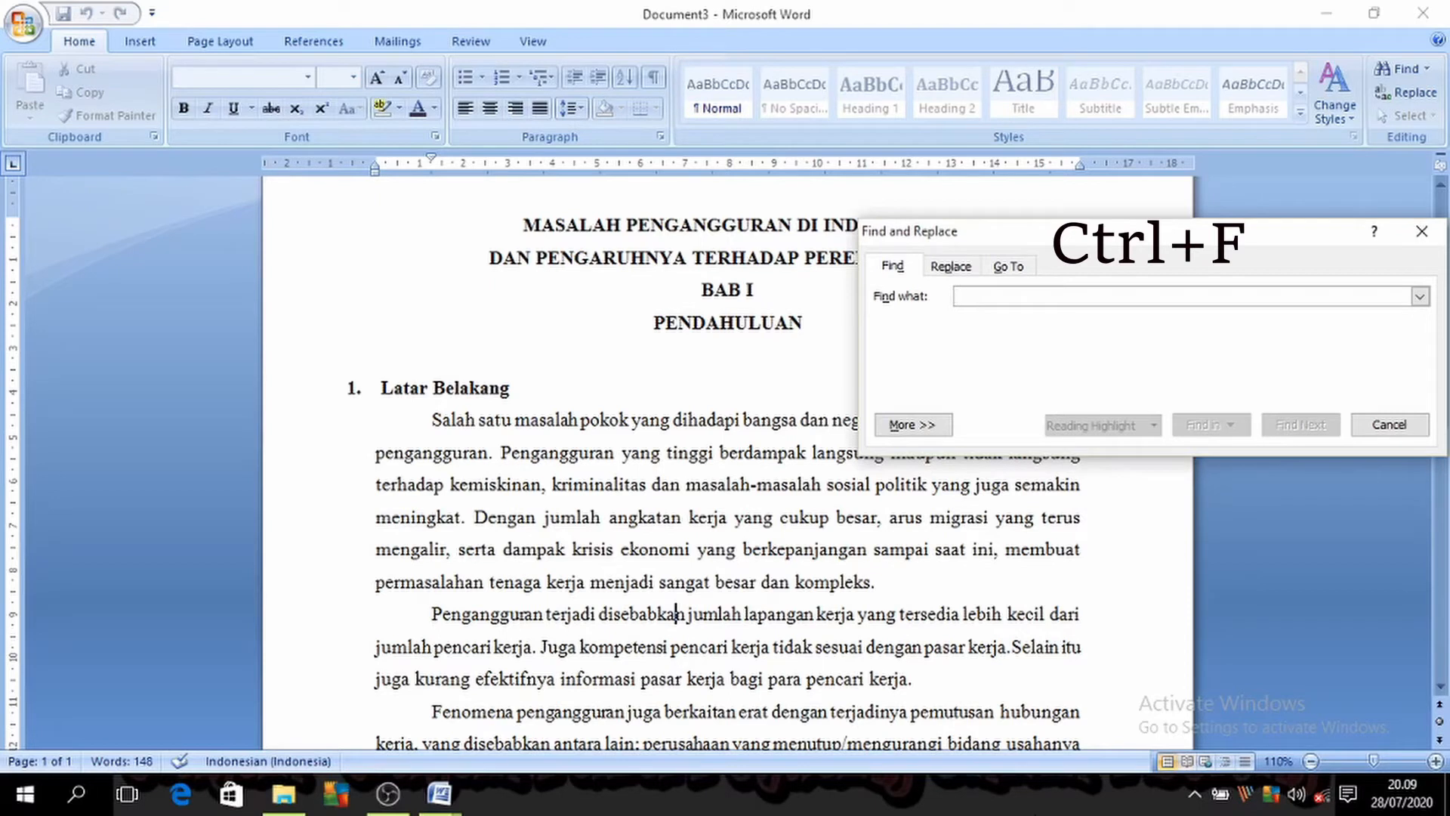
text(kerja)
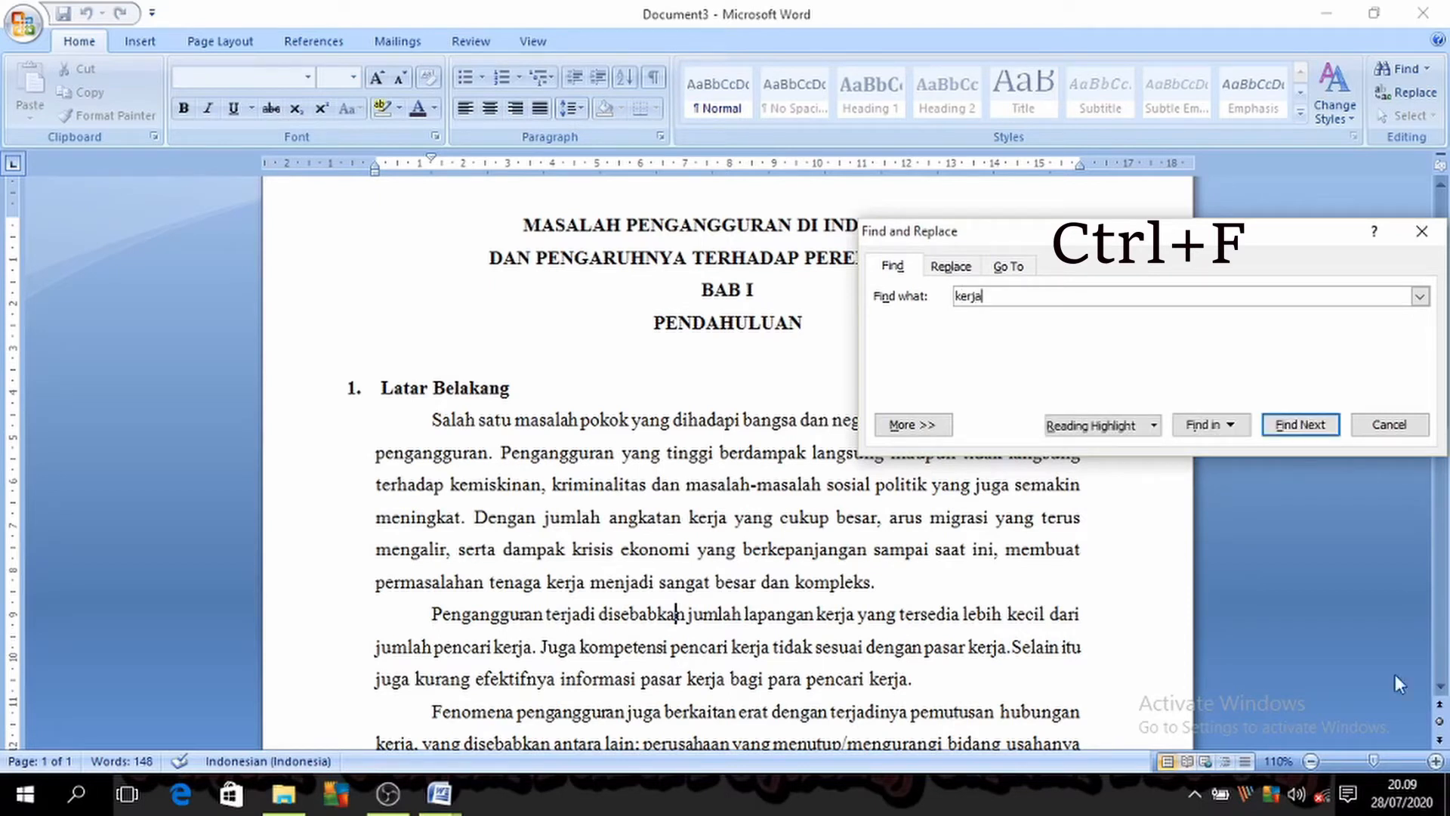
click(1307, 423)
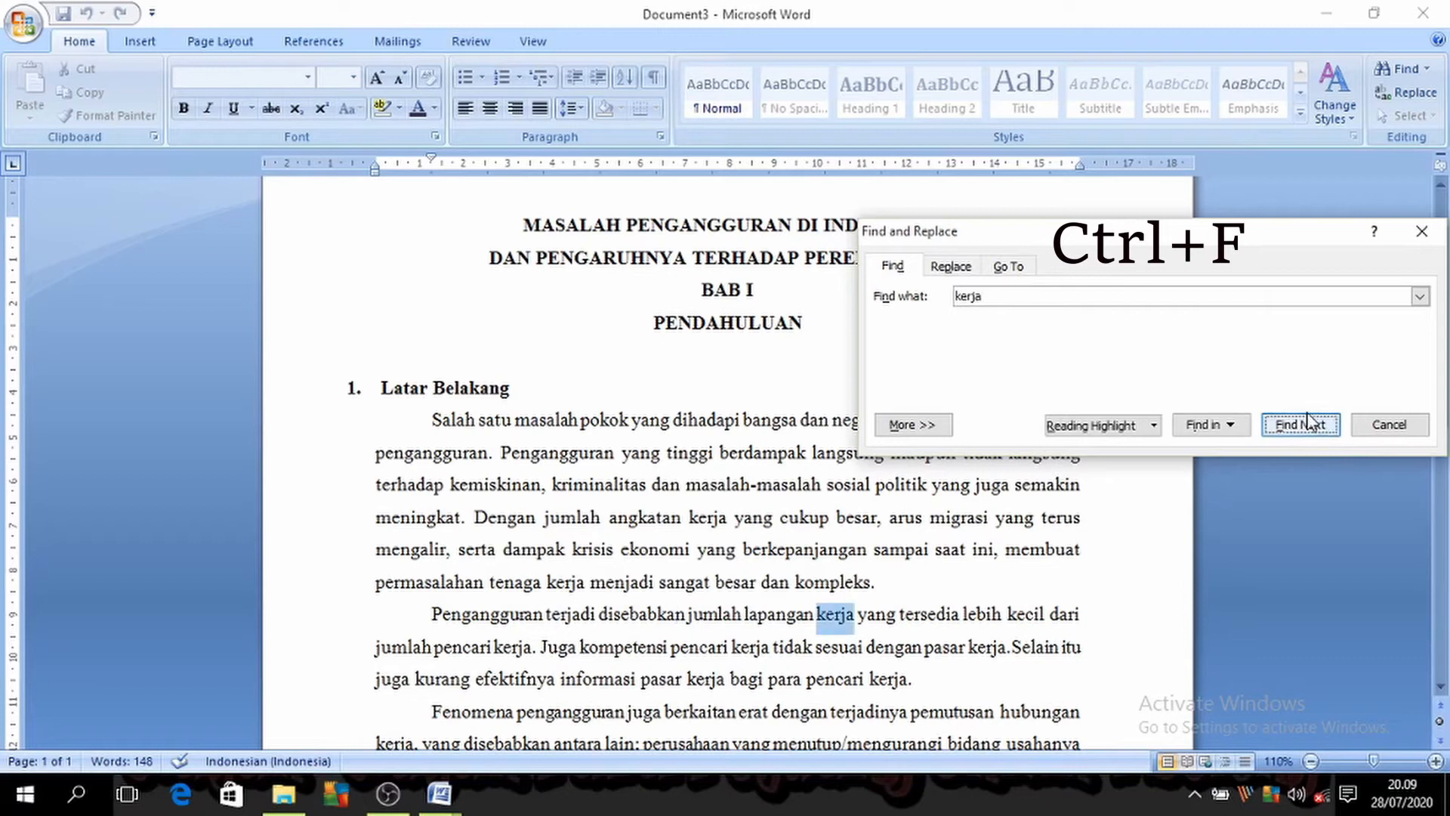
click(819, 621)
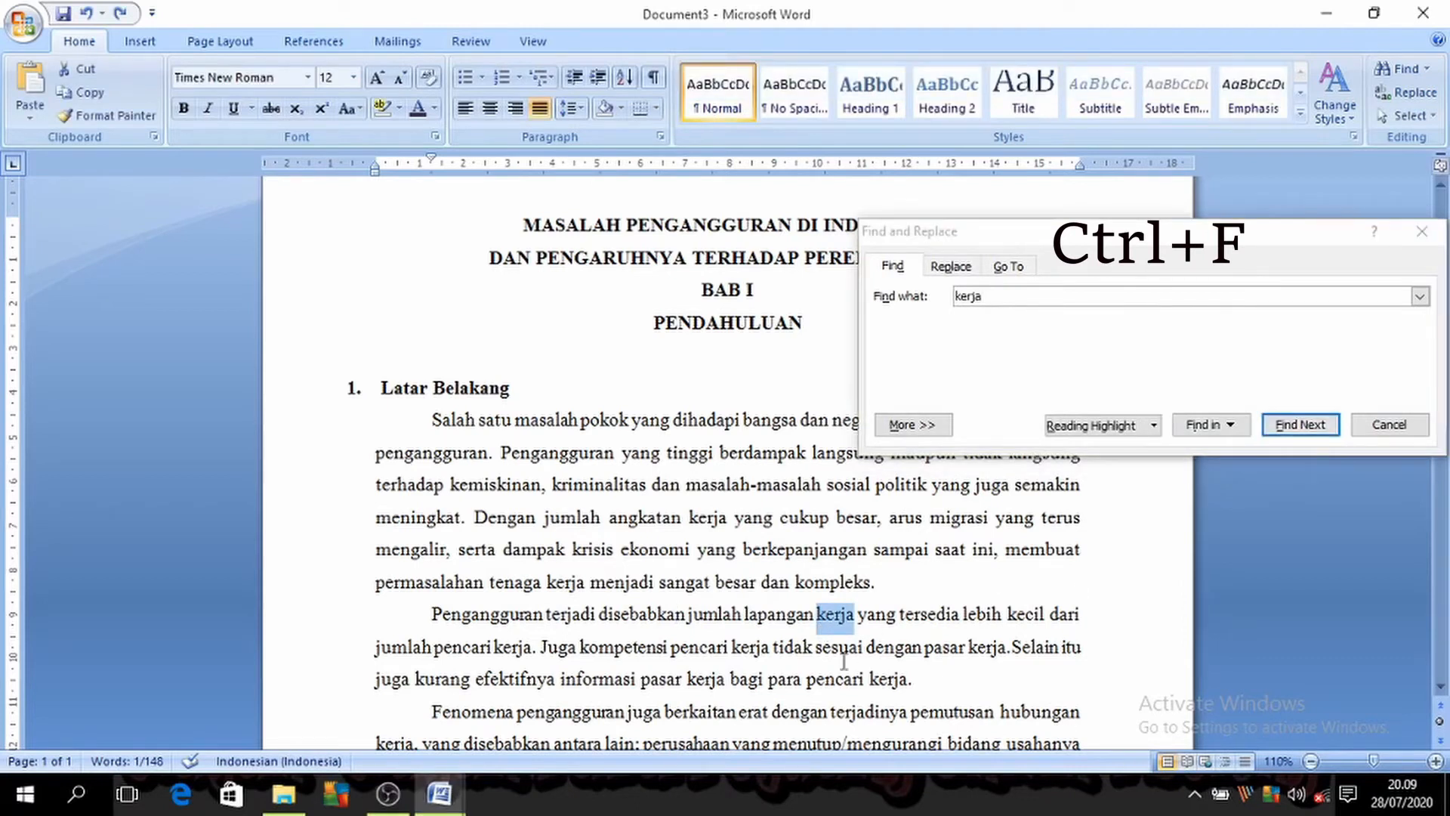
click(861, 617)
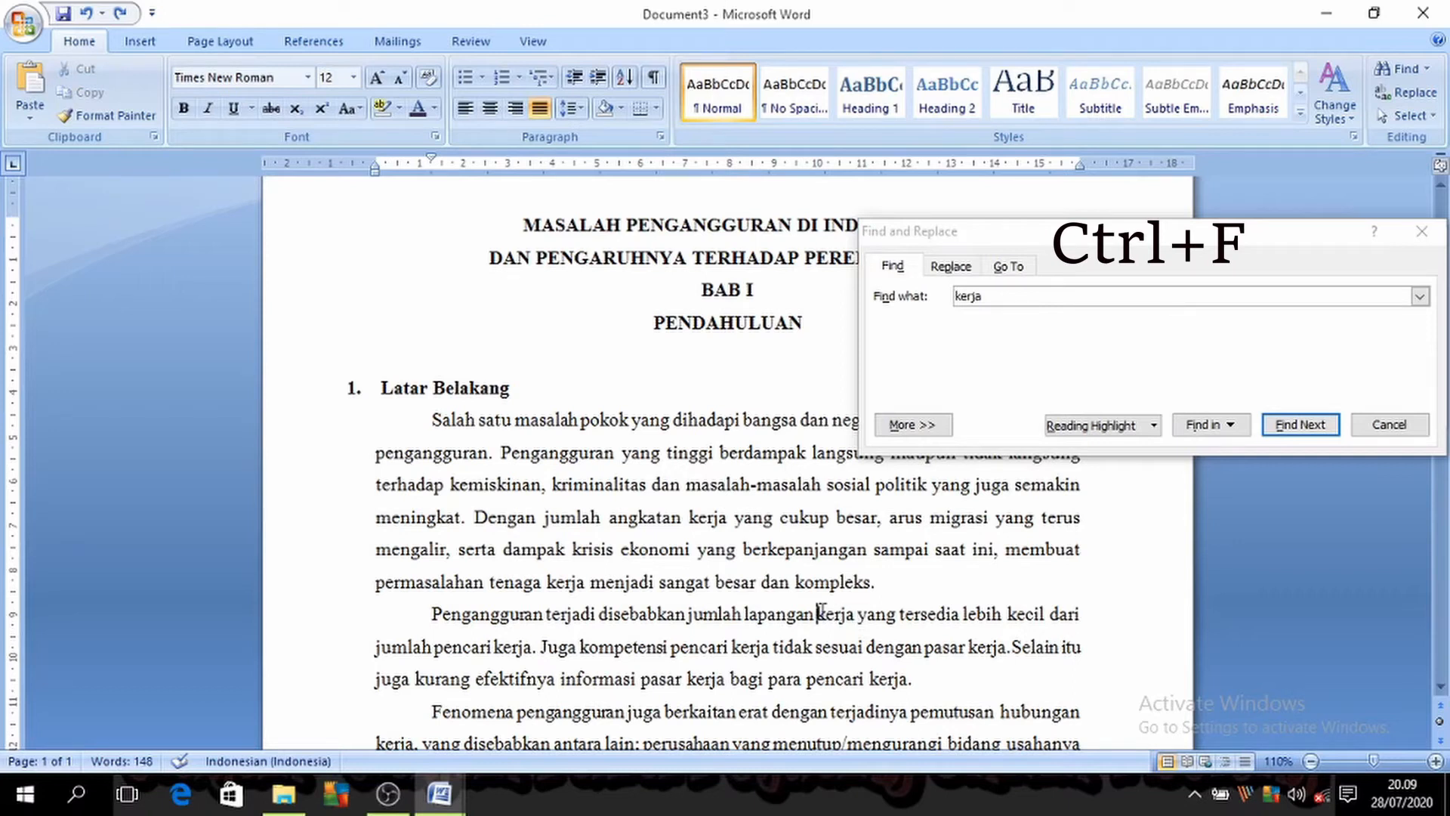
drag(819, 613, 857, 614)
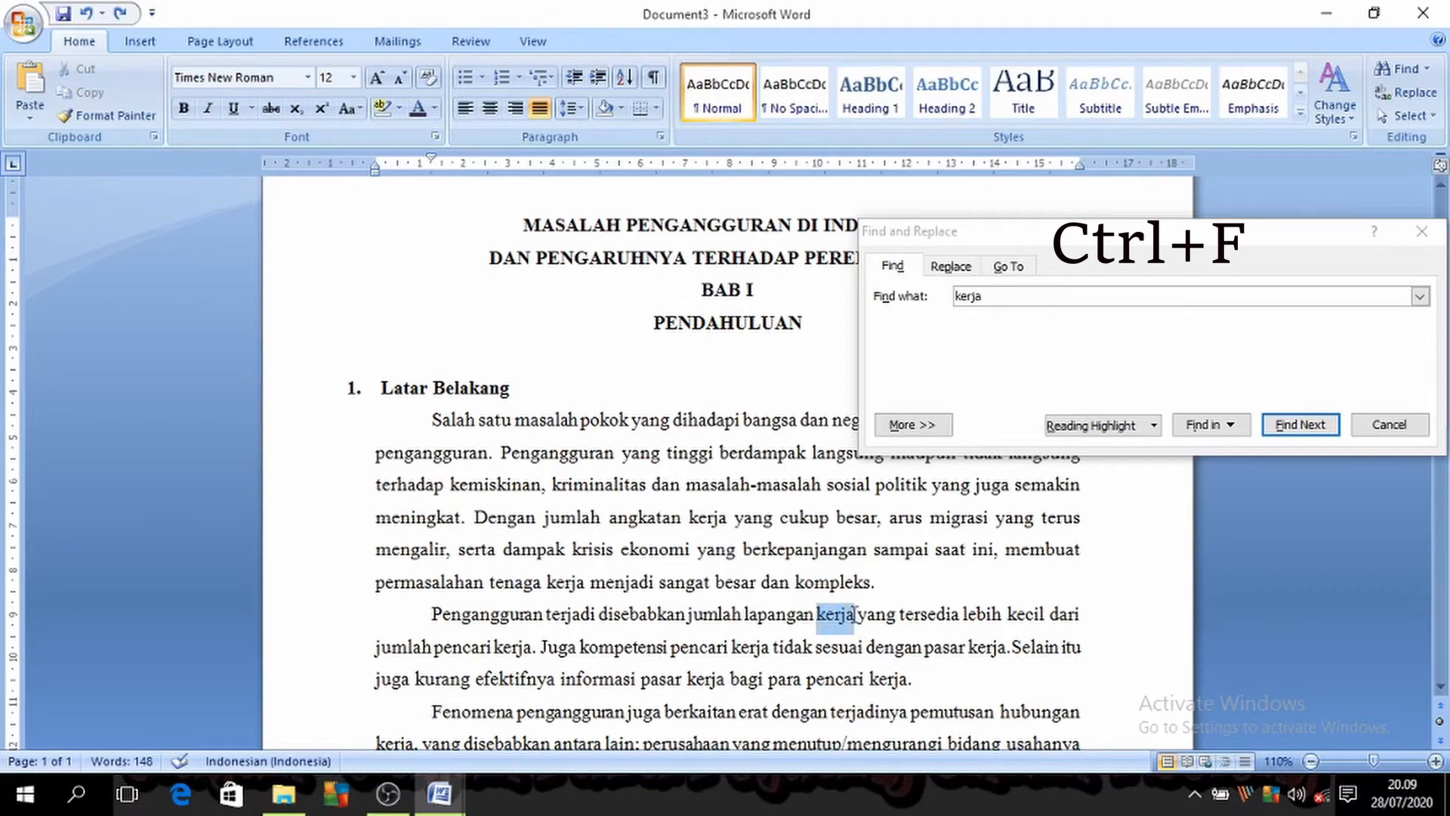
Step: Set up a replacement of "kerja" with "kerjaan" and step through the next matches in the second paragraph
click(975, 269)
click(992, 296)
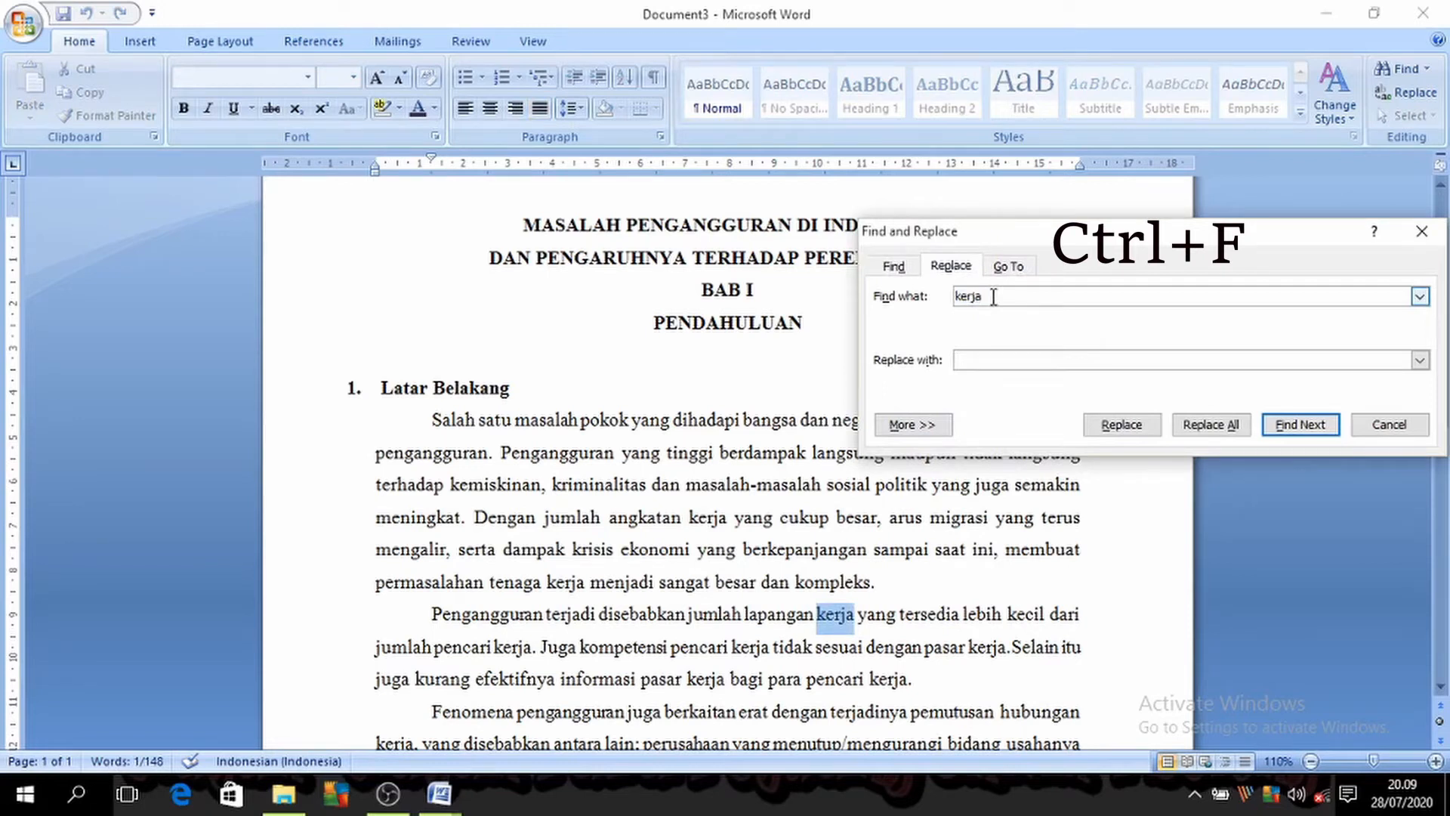
click(975, 360)
click(1300, 425)
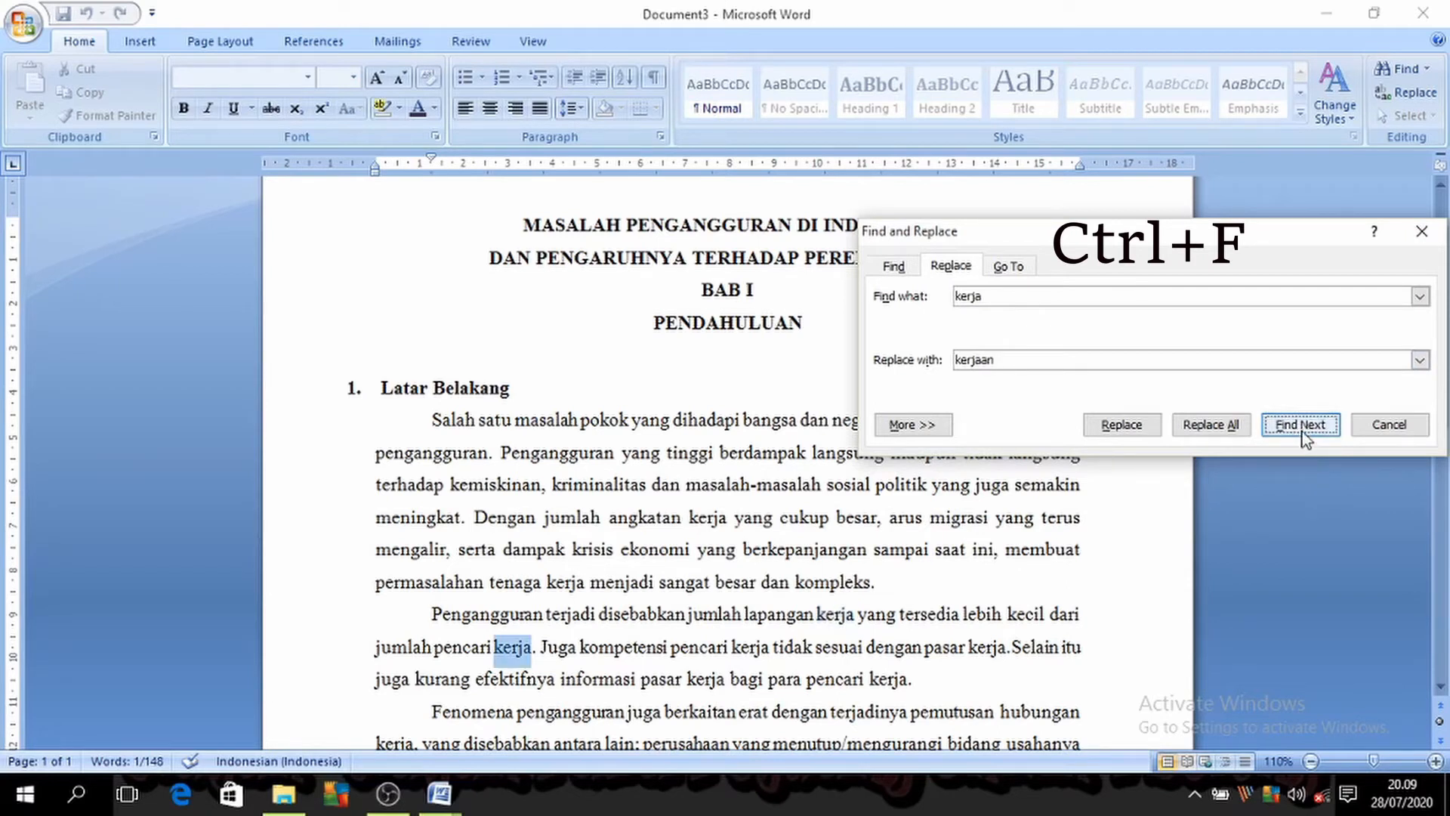
click(1301, 425)
click(1300, 425)
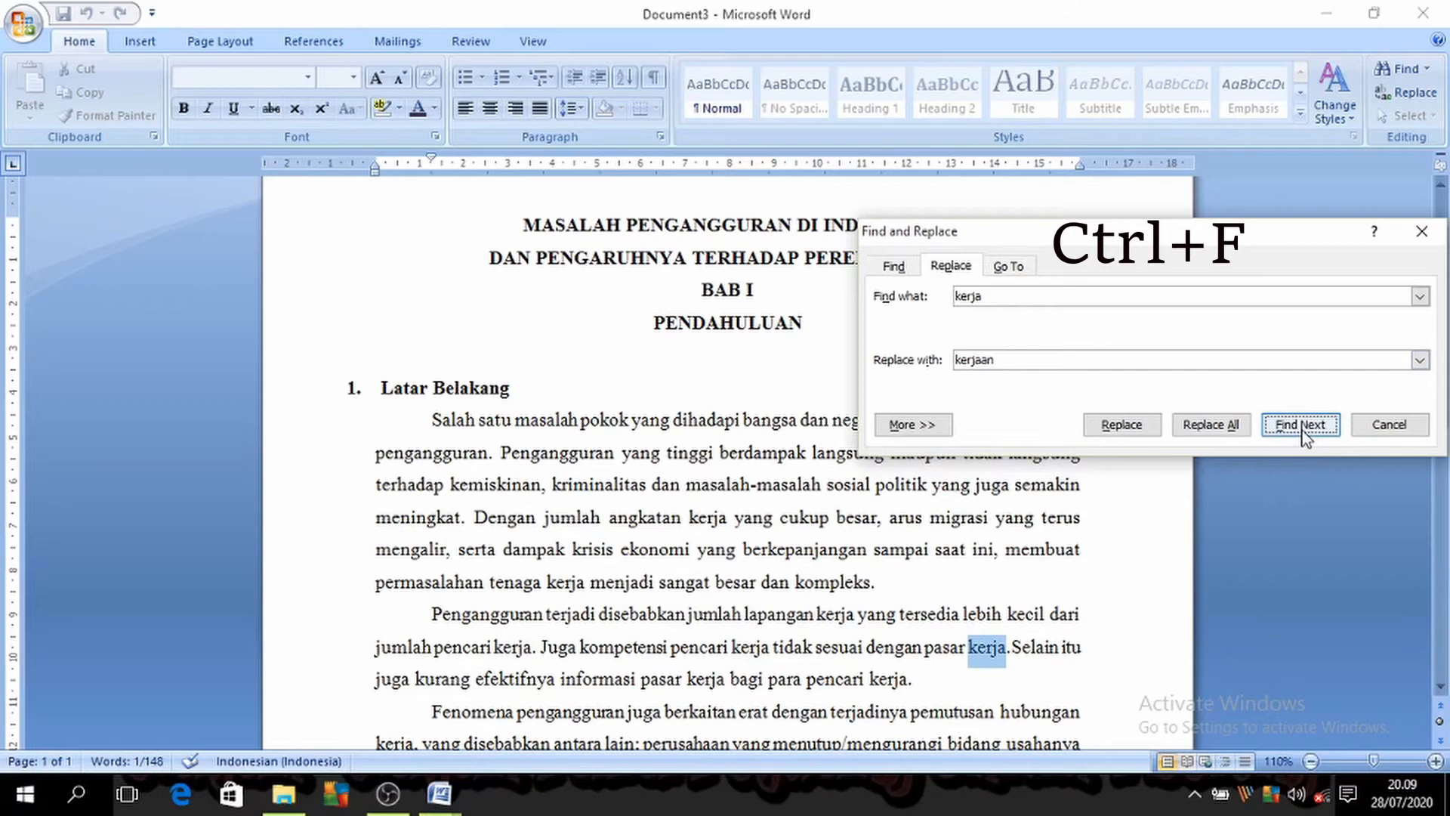
Step: Replace every occurrence of "kerja" with "kerjaan" in Document3 and review the changed paragraphs
click(1235, 420)
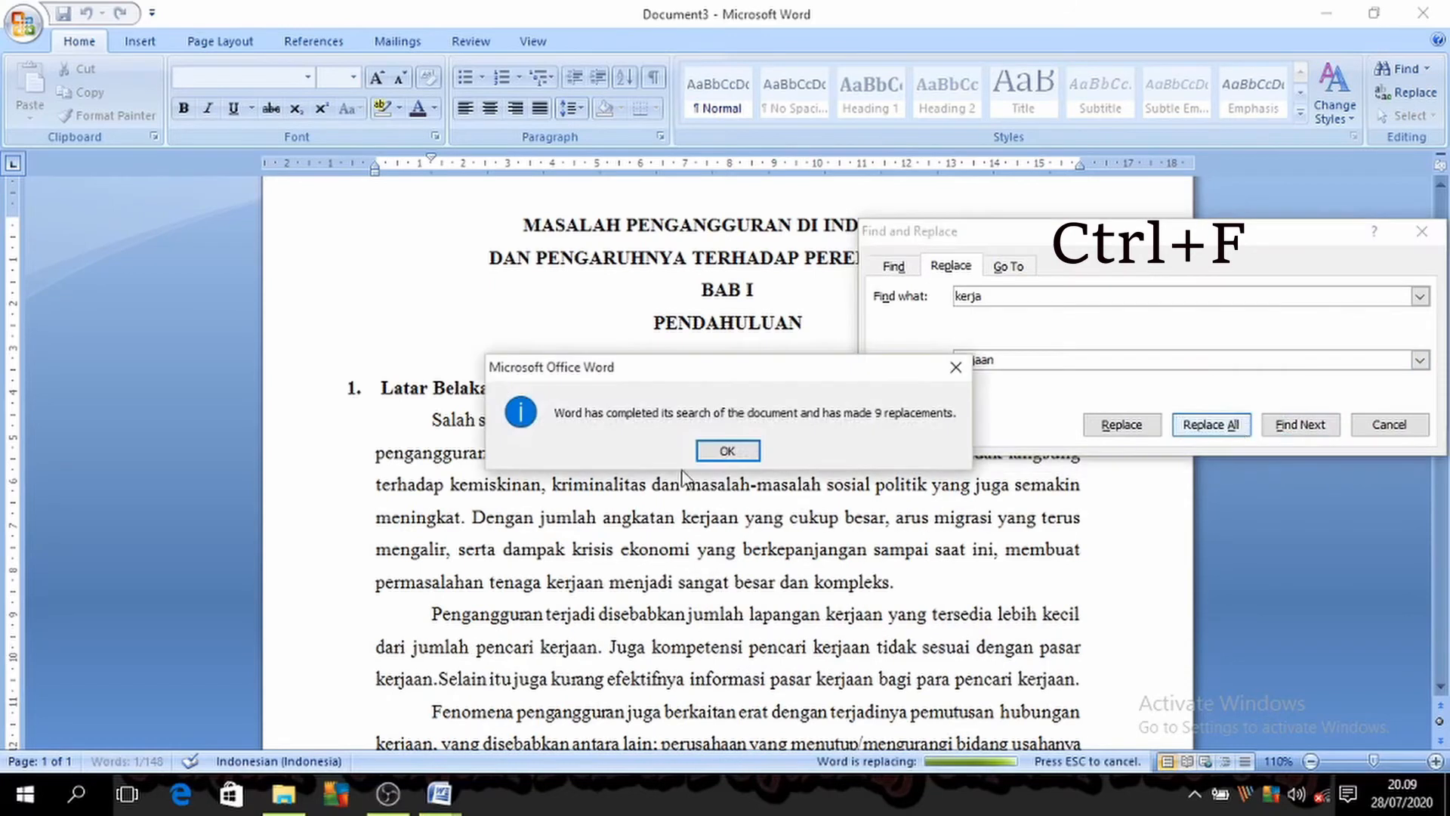
click(740, 453)
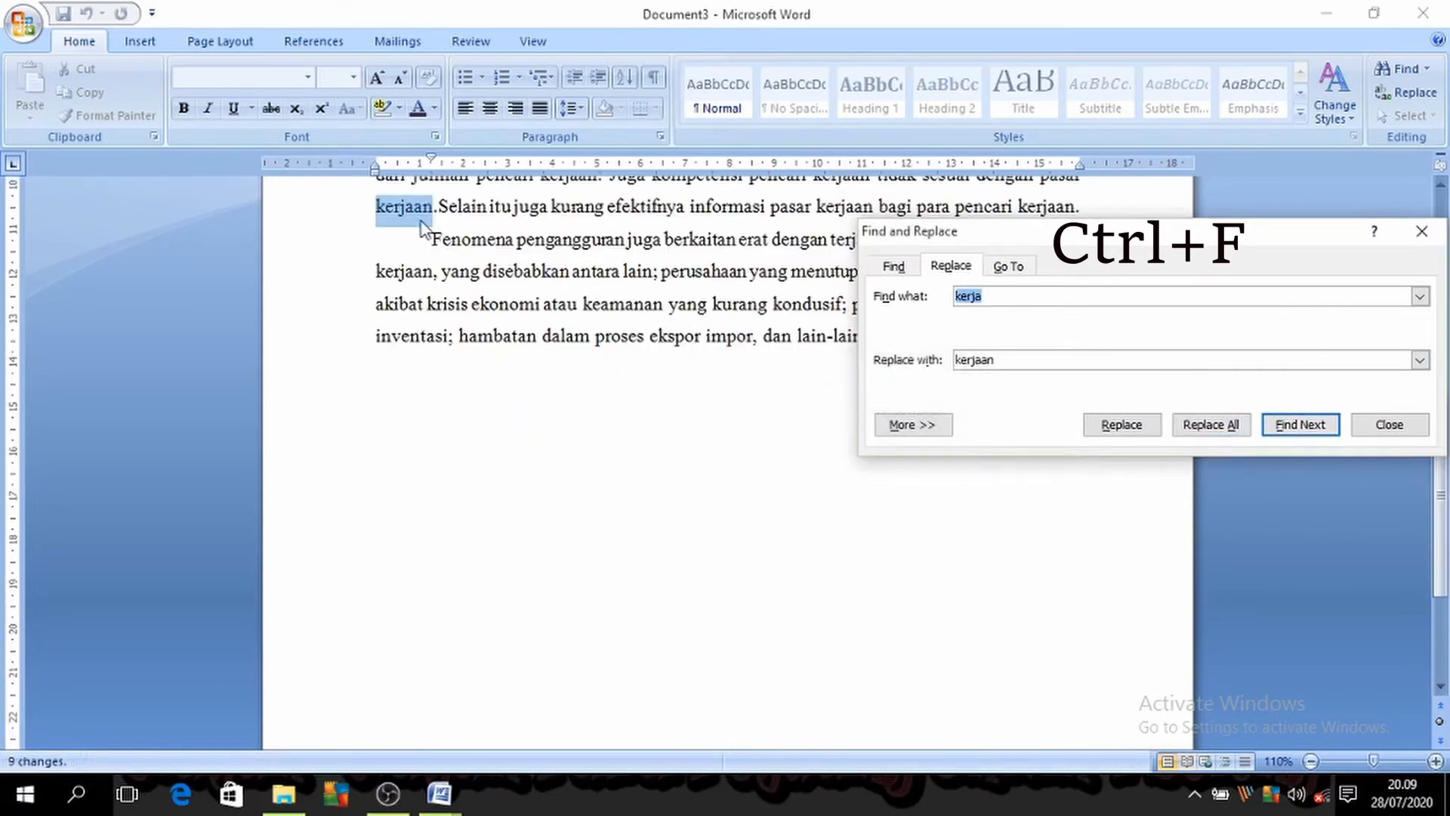
scroll(523, 246, up, 4)
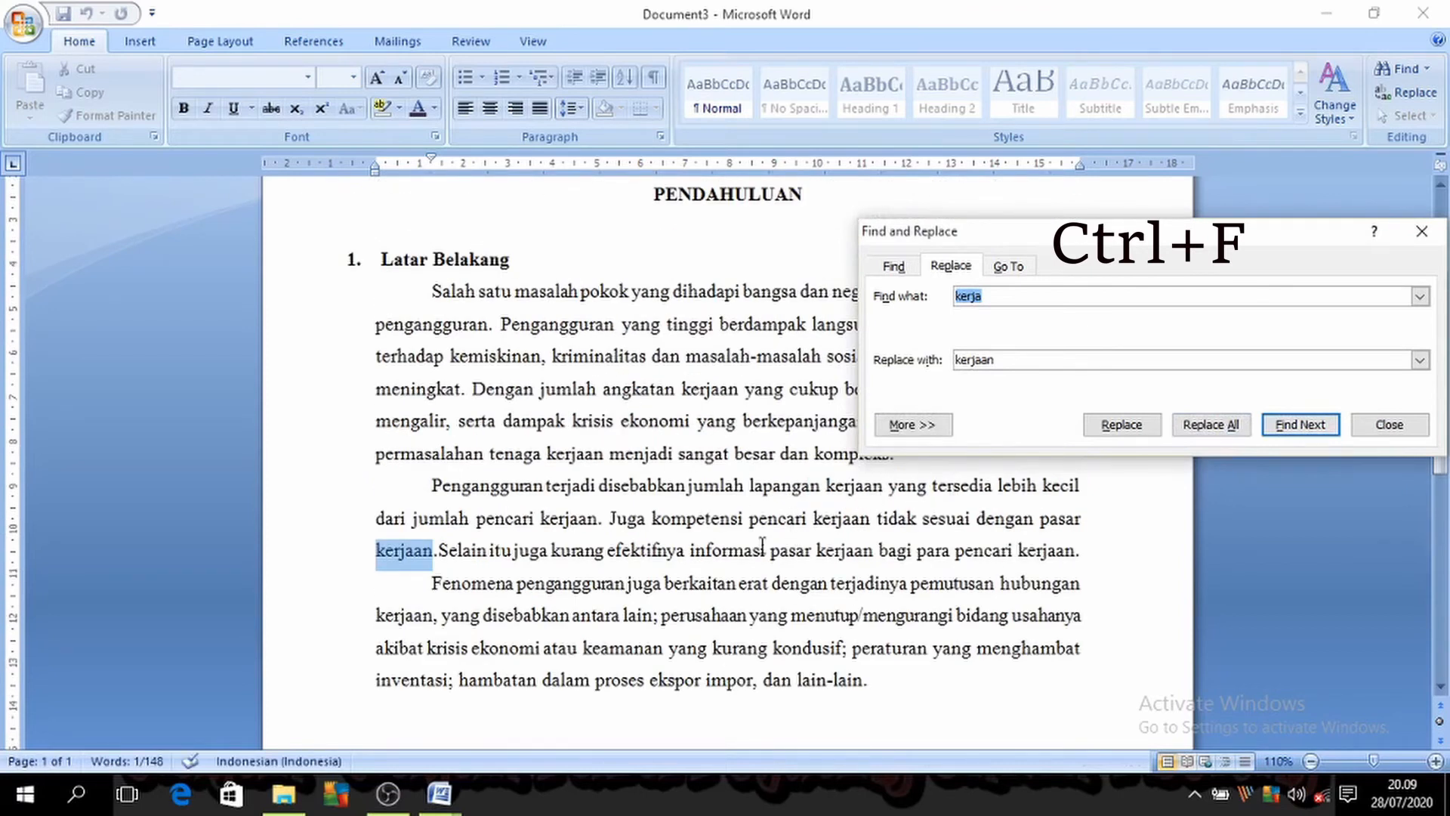
Step: Return to Document1 and highlight the "Ctrl + G" entry in the shortcut list, undoing the accidental list indent
key(BackSpace)
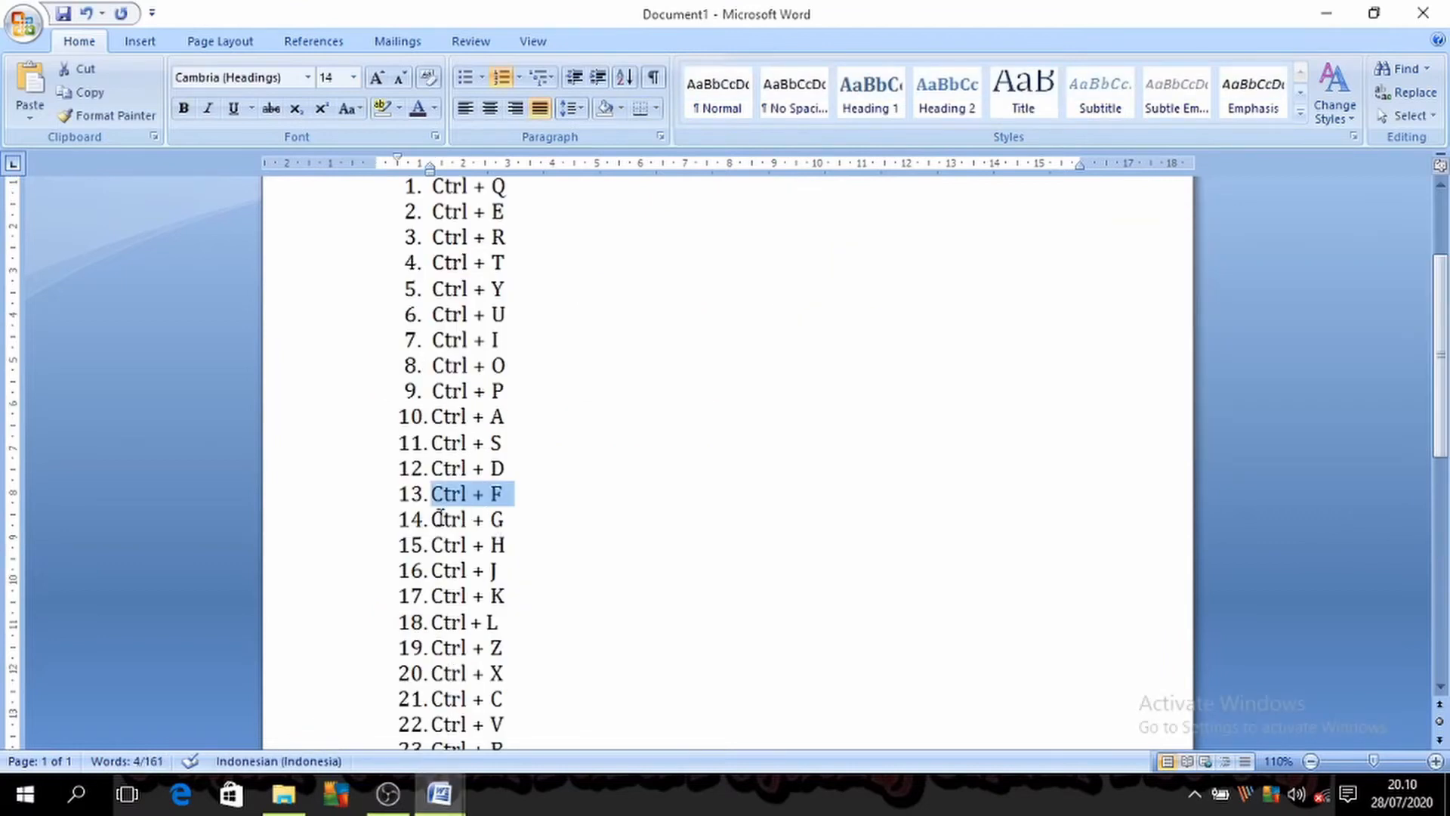
drag(434, 520, 519, 548)
click(582, 528)
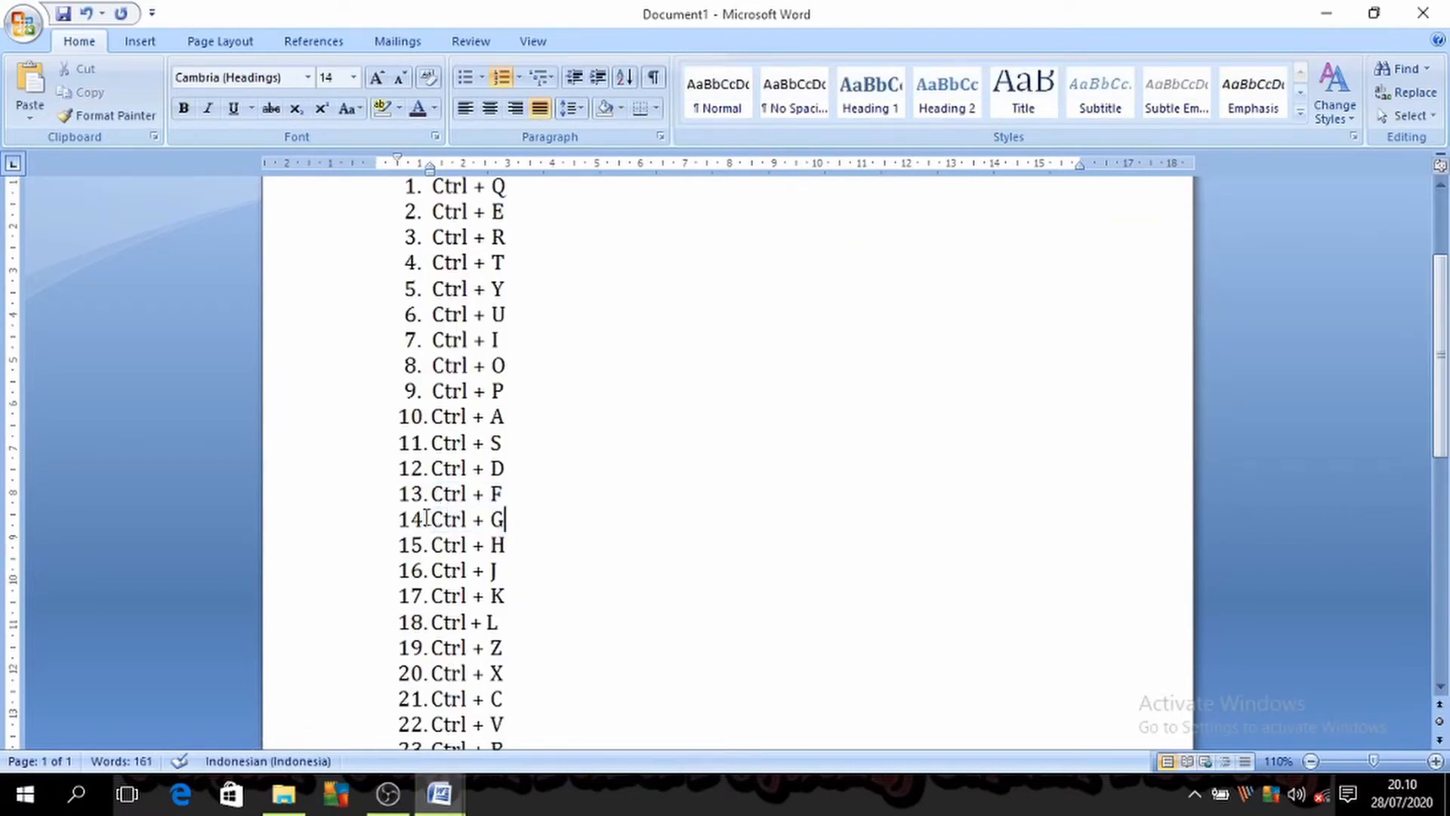
drag(427, 519, 483, 530)
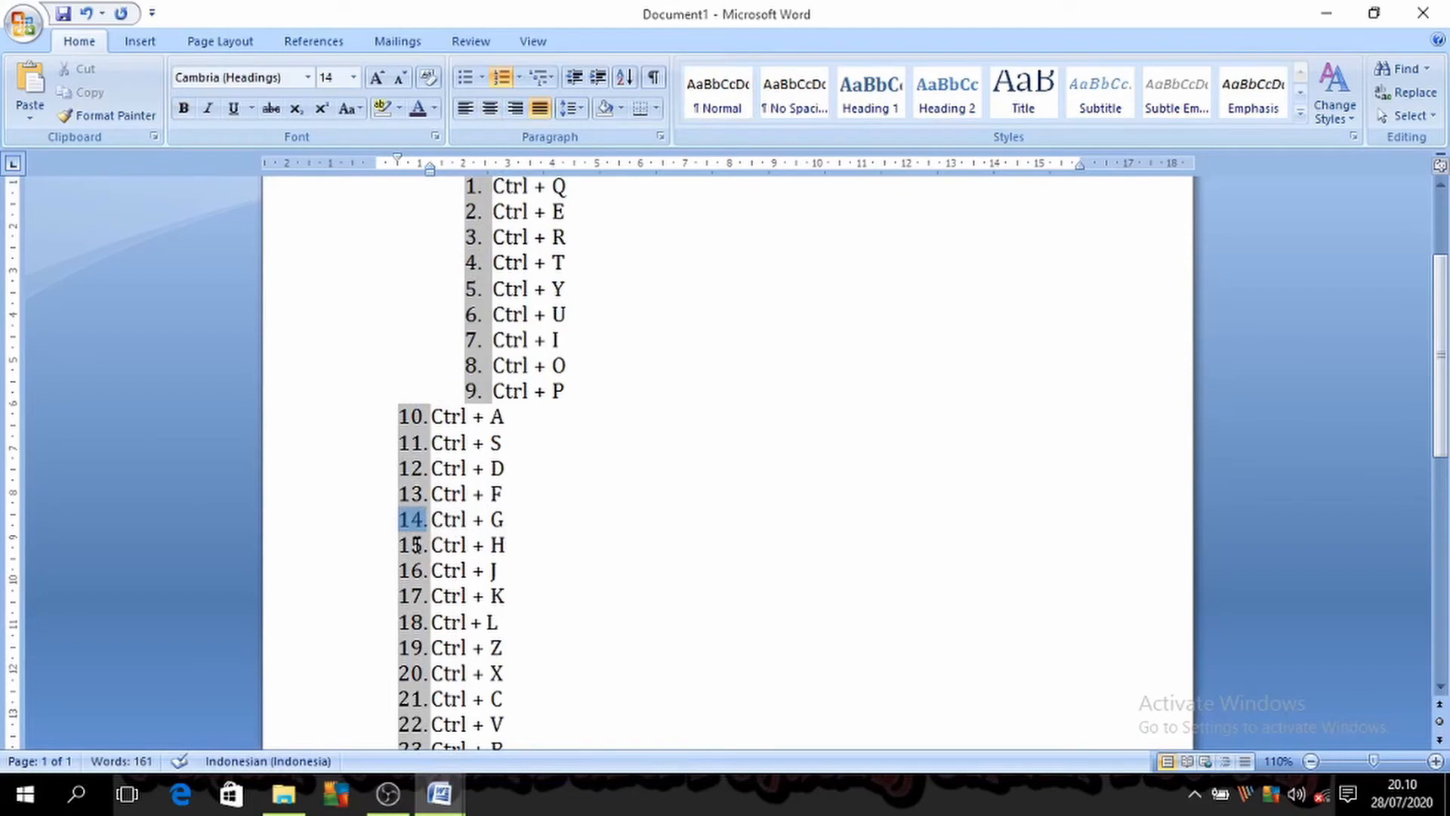
key(ctrl+z)
click(606, 568)
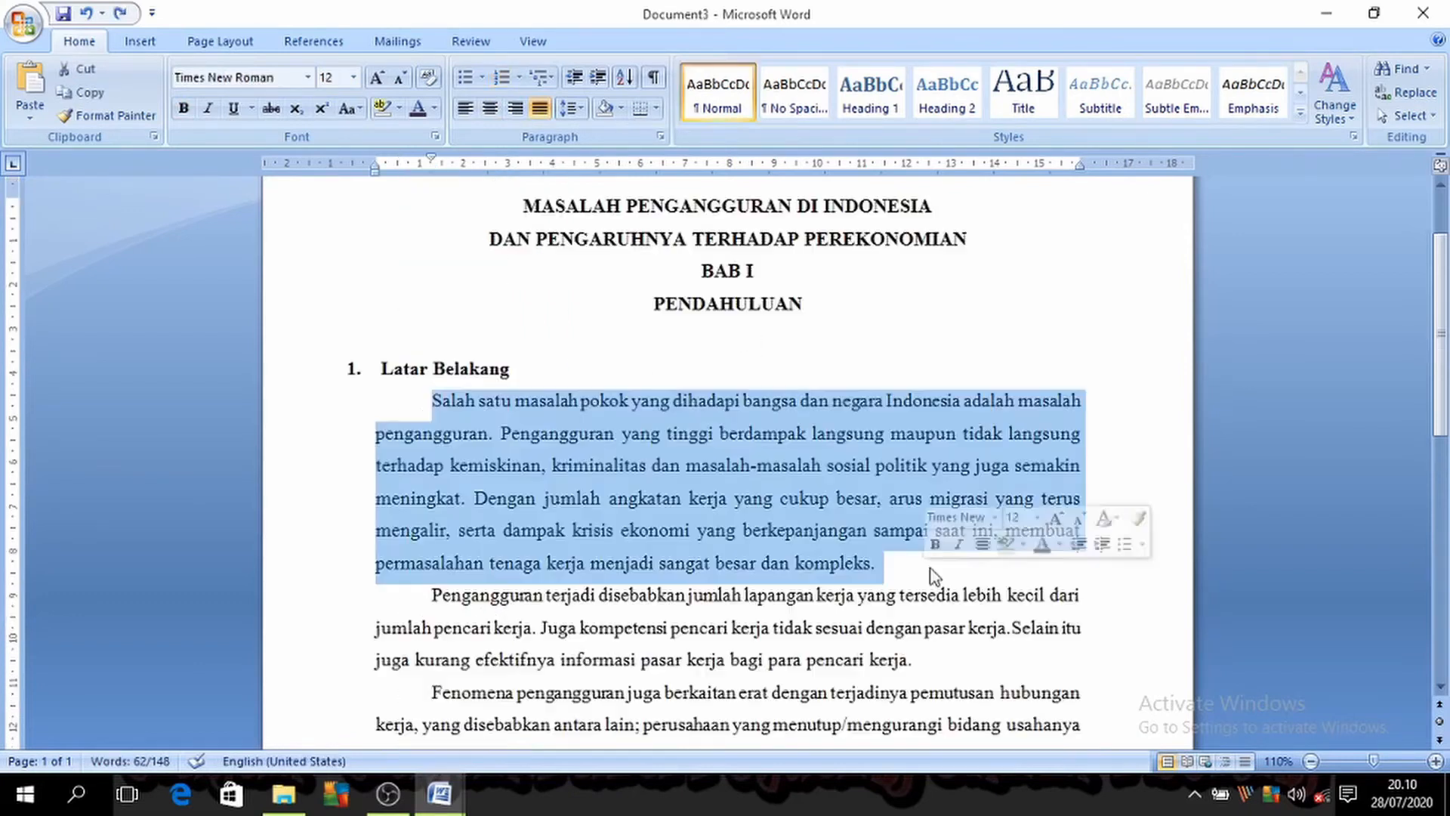
Step: Open Go To in Document3, examine the Find and Replace options, and close the dialog without searching
key(ctrl+g)
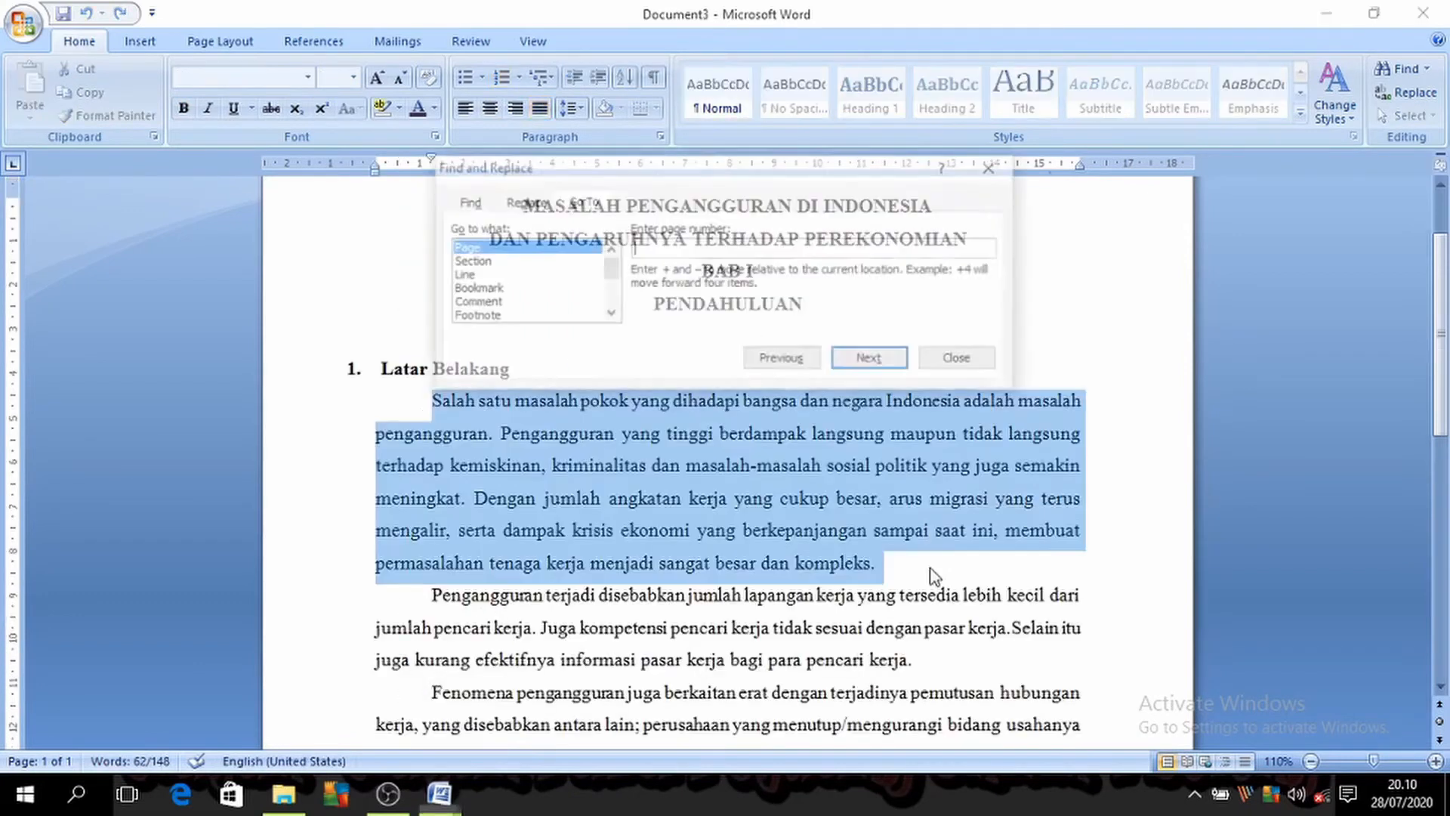
click(465, 201)
click(521, 201)
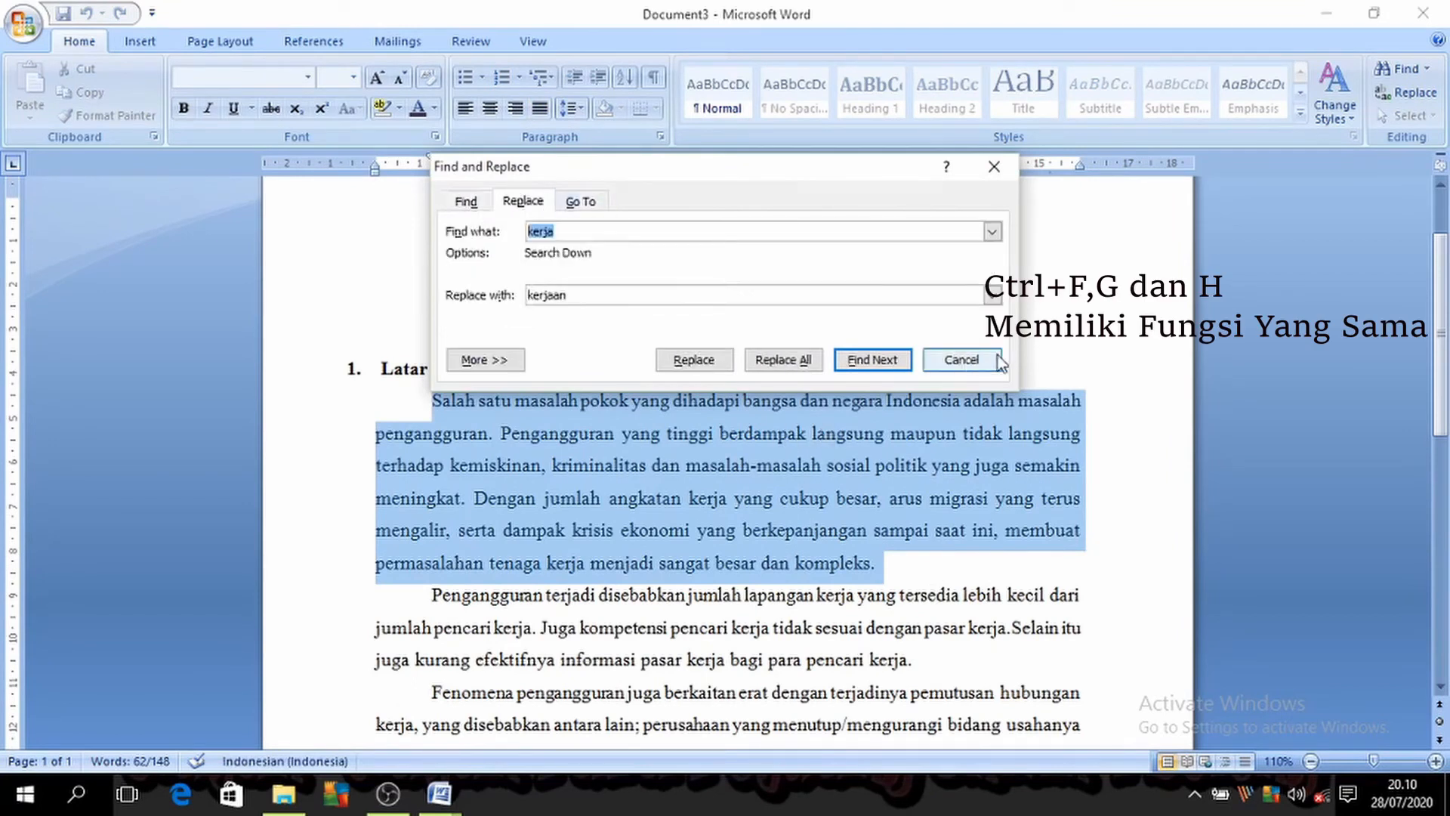
click(961, 360)
Step: Switch to Document1 and highlight the "Ctrl + H" entry in the shortcut list
mouse_move(441, 806)
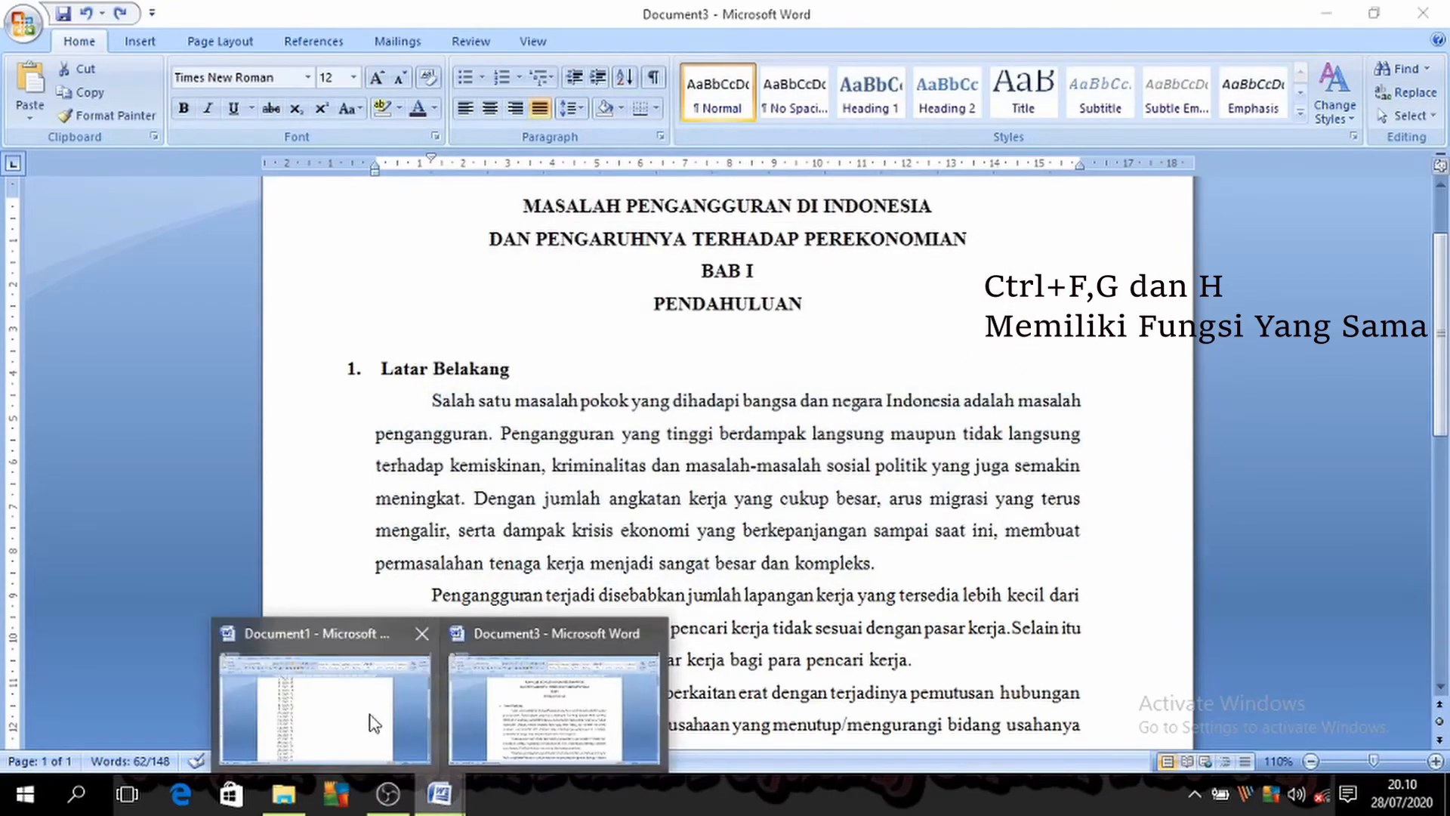
click(379, 725)
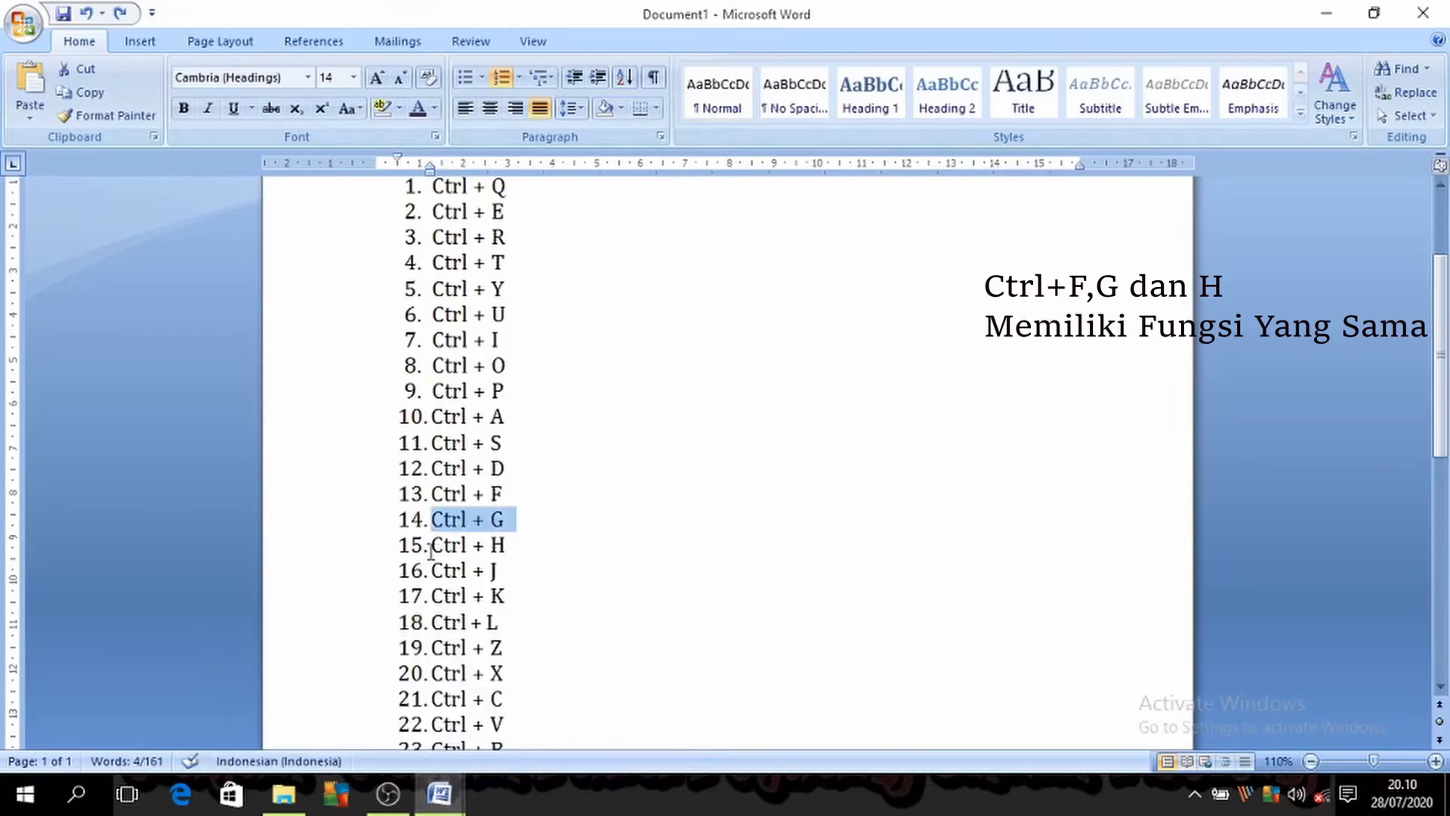
drag(431, 549, 505, 549)
Step: Switch to Document3, open the Replace options to view them, and close the dialog without replacing anything
click(445, 793)
click(583, 740)
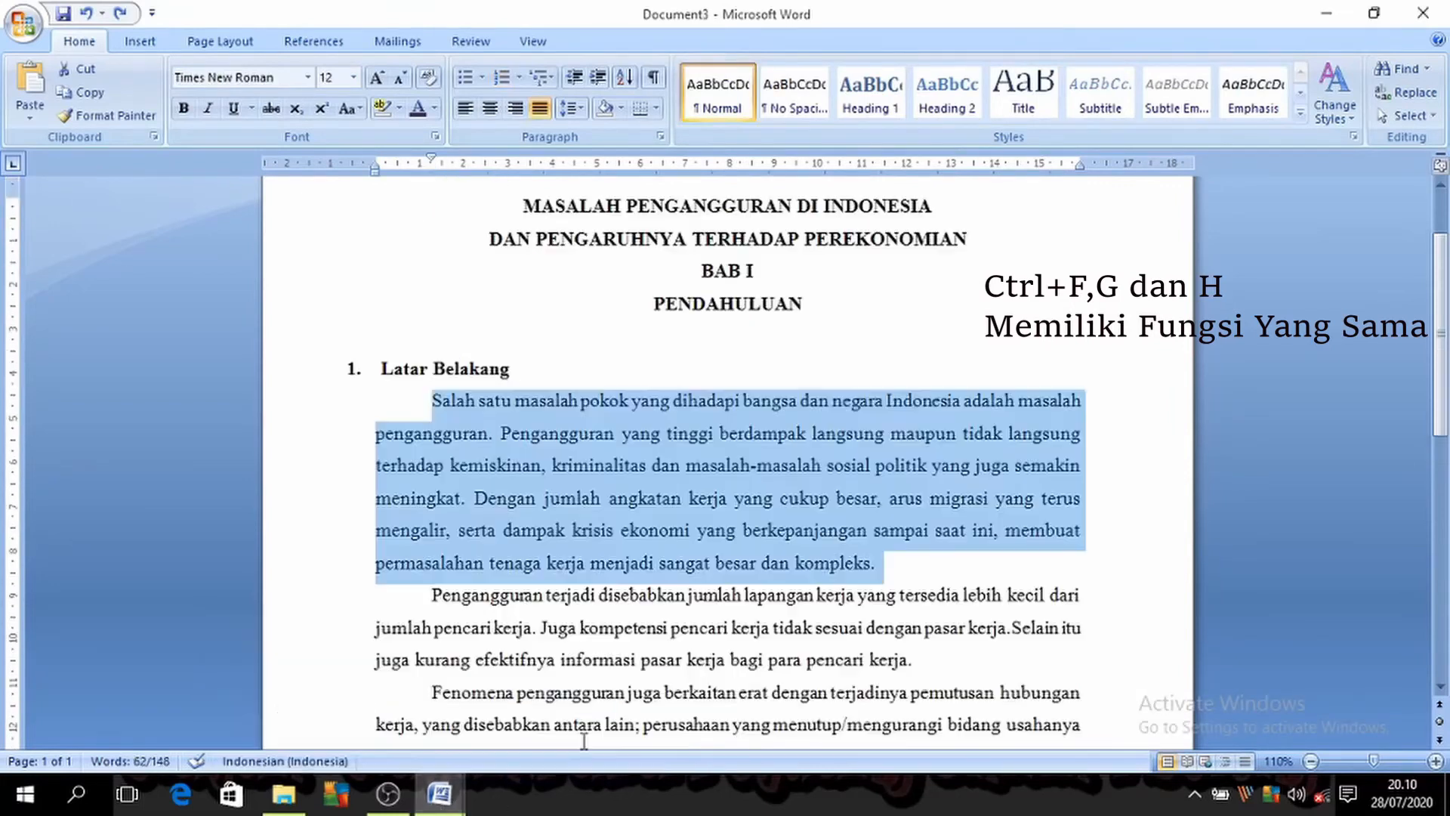
key(ctrl+h)
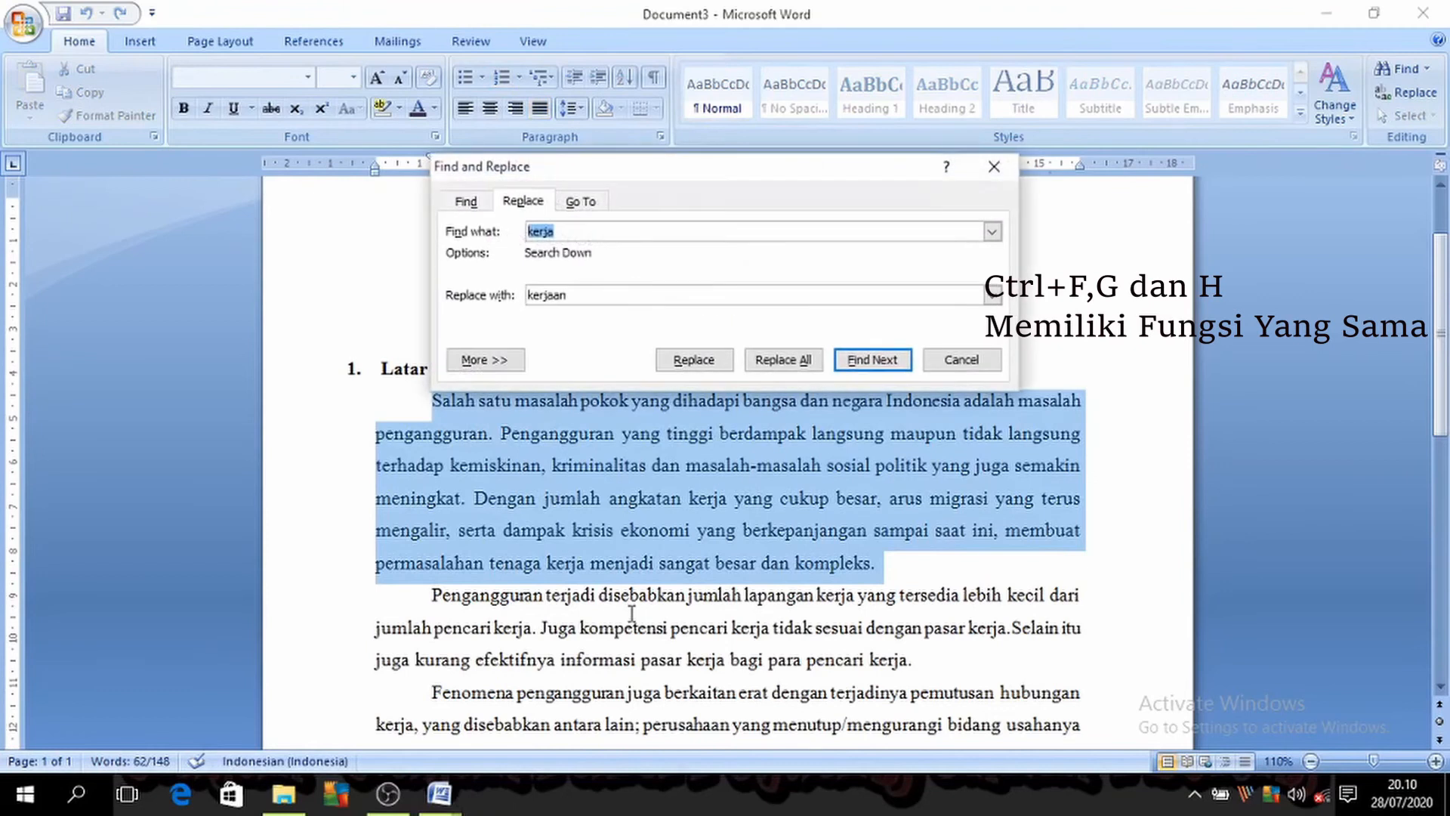
click(994, 166)
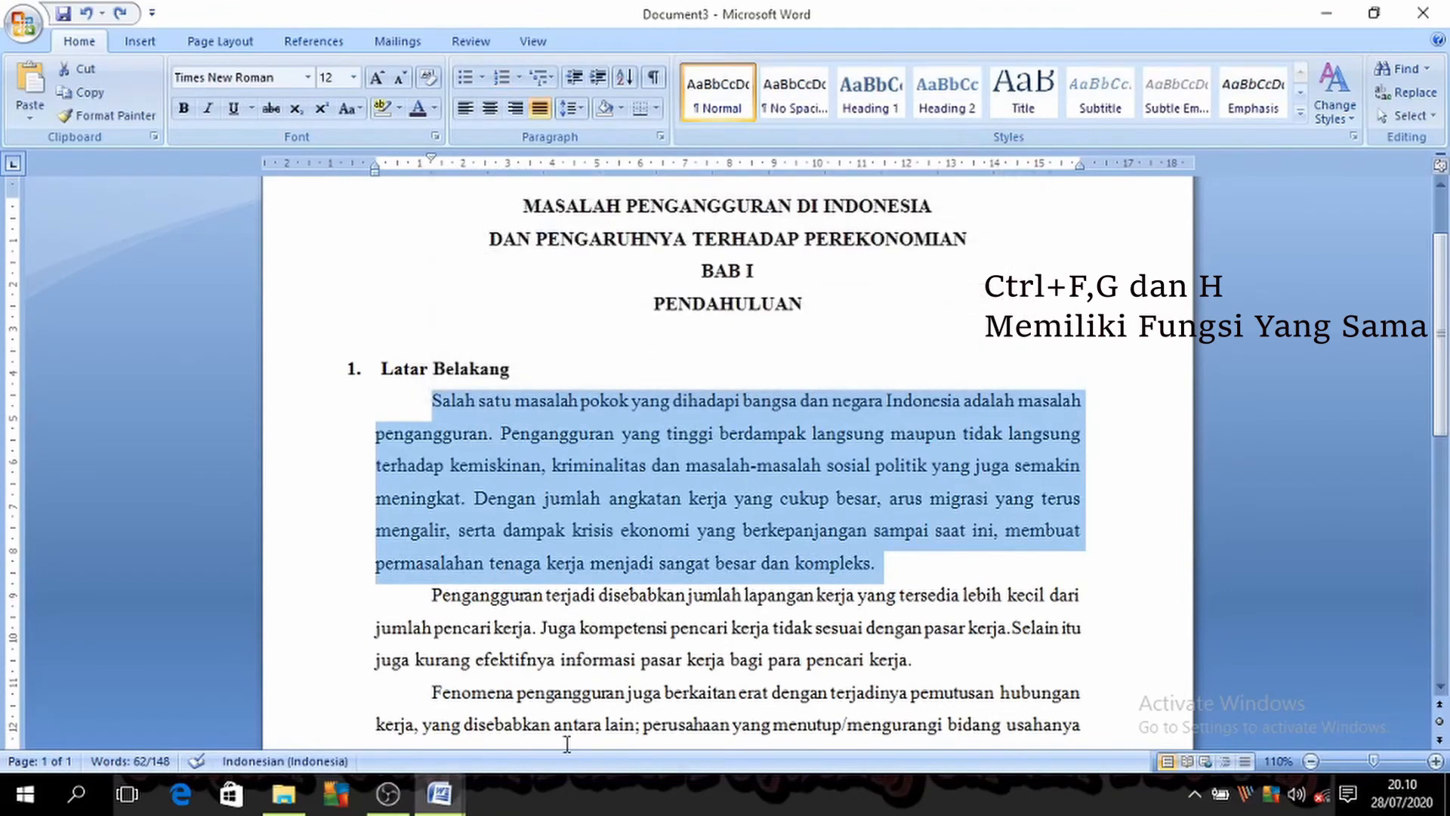
Step: Switch to Document1 and highlight the "Ctrl + J" entry in the shortcut list
click(440, 793)
click(355, 764)
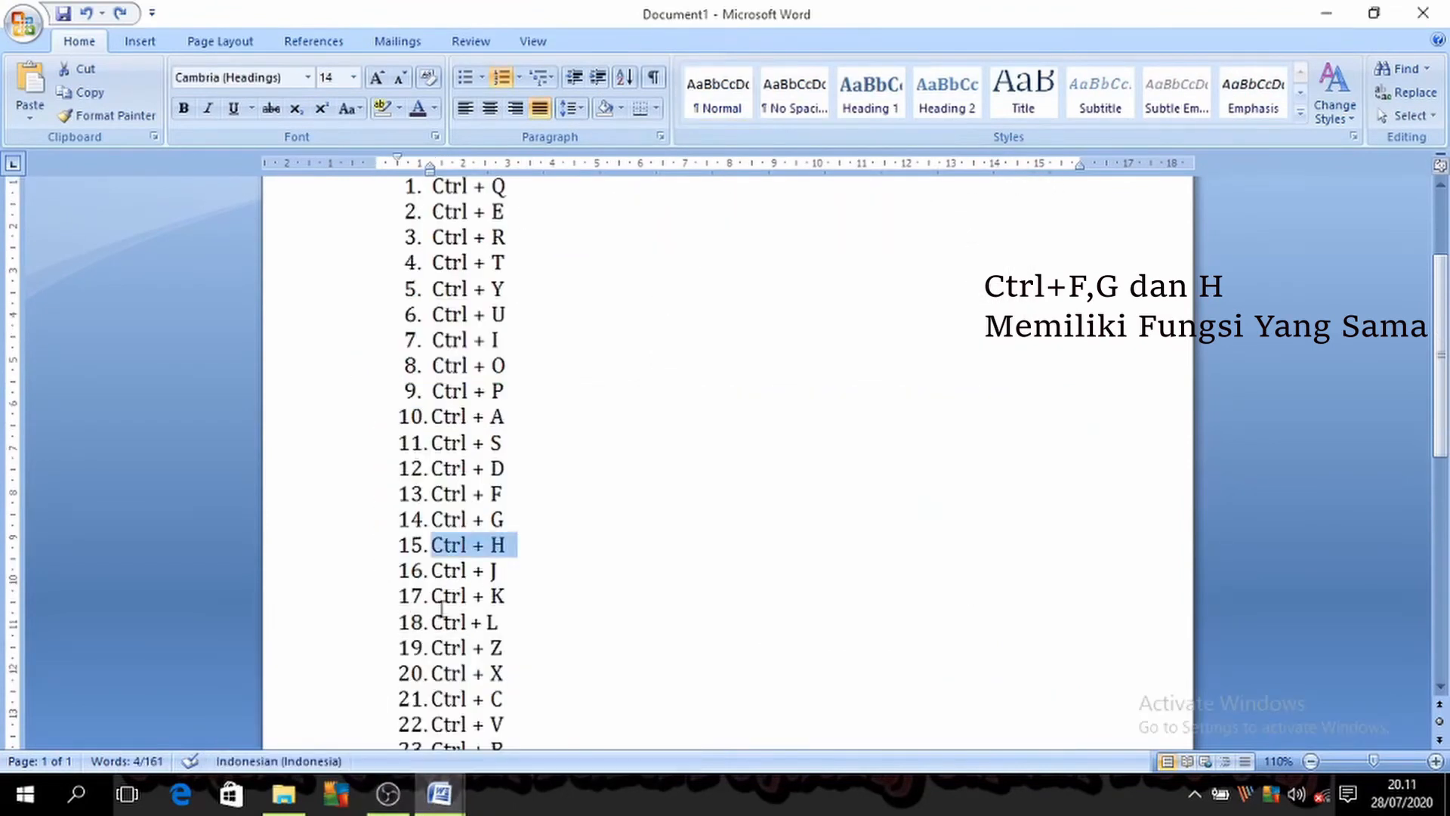
drag(432, 570, 524, 582)
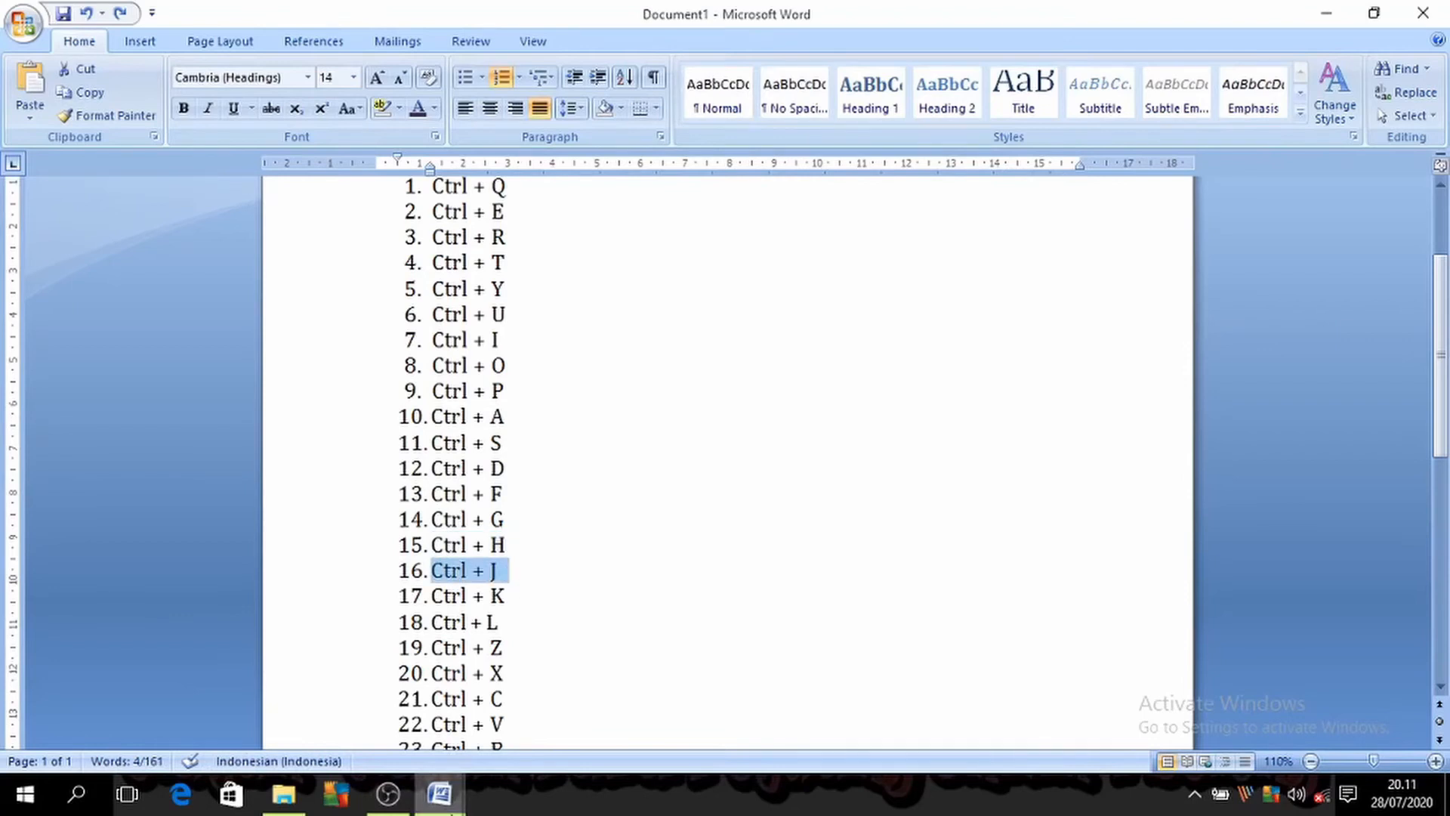
Step: Alternate the selected first body paragraph in Document3 between left and justified alignment, finishing with it justified
click(440, 793)
click(560, 688)
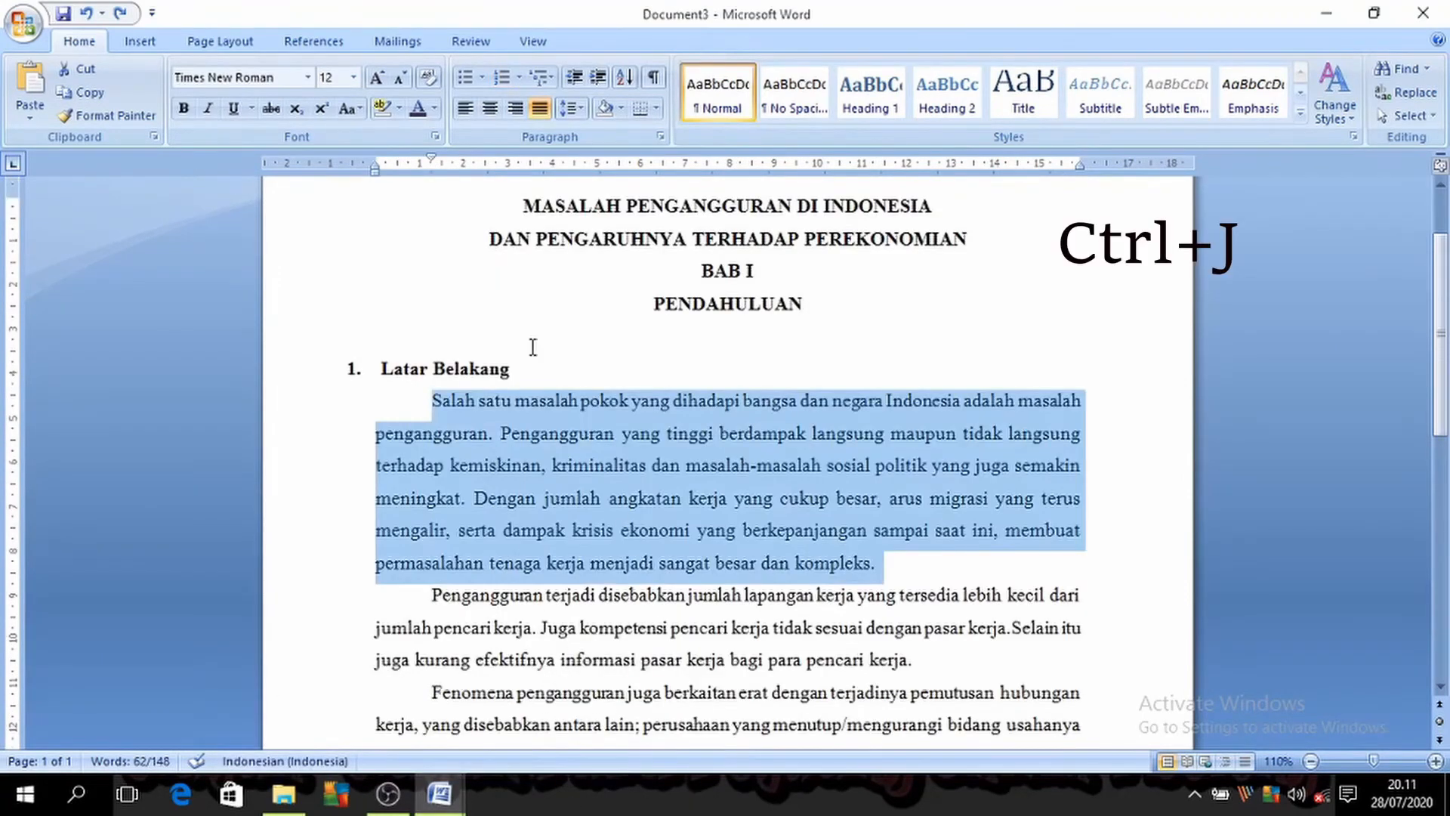
key(ctrl+j)
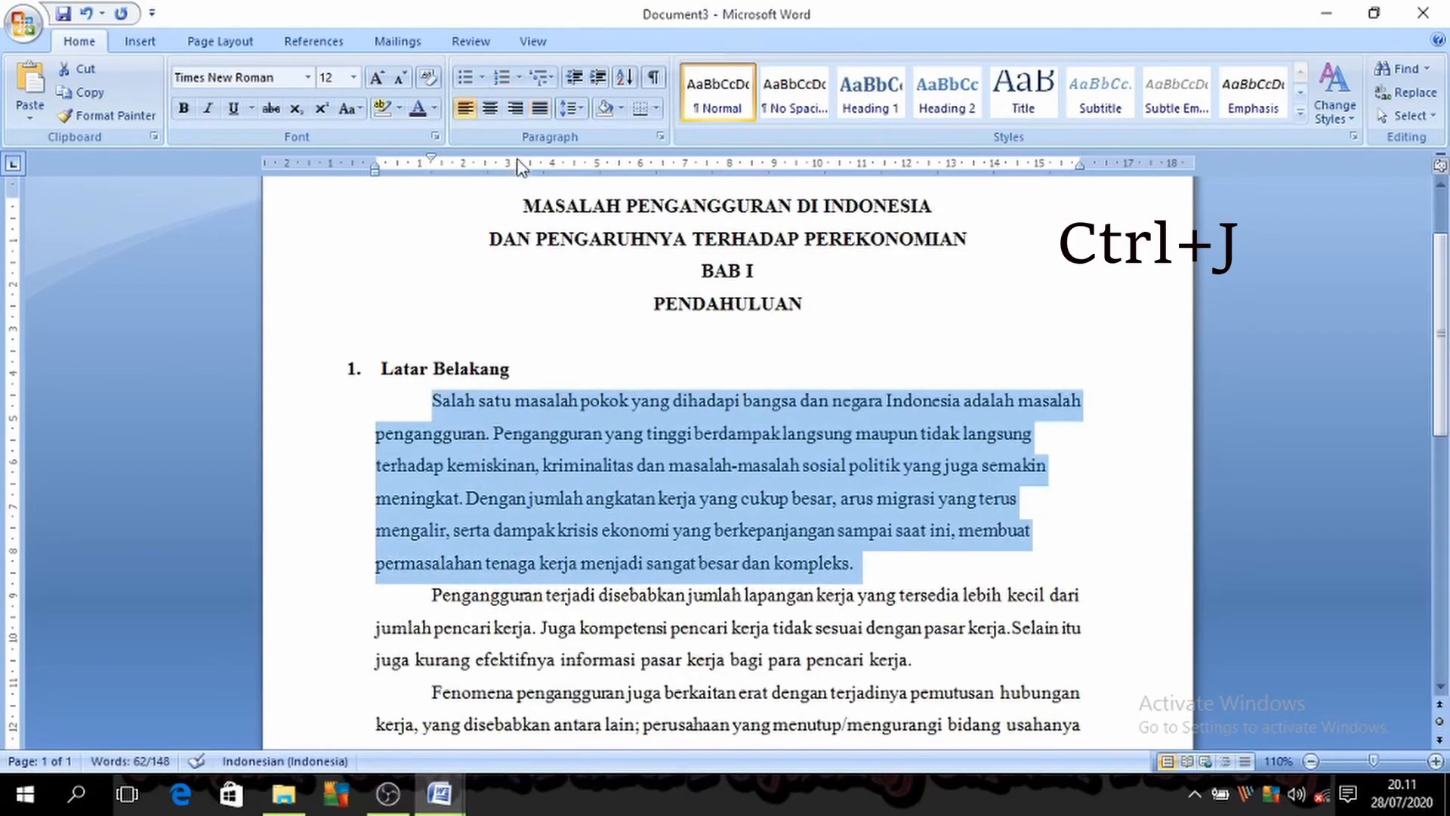
key(ctrl+j)
key(ctrl+j)
key(ctrl+j)
key(ctrl+j)
key(ctrl+j)
key(ctrl+j)
key(ctrl+j)
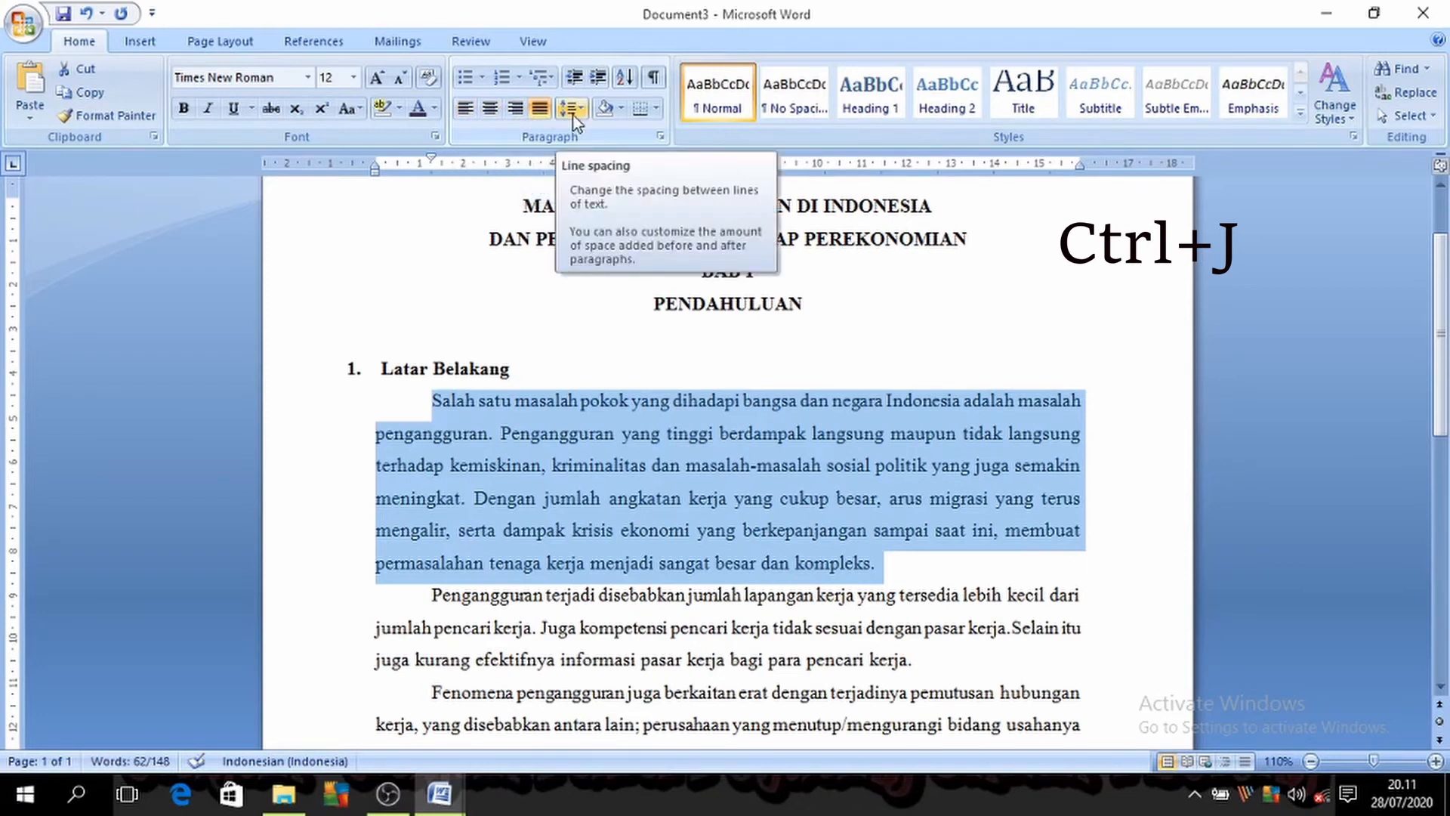
key(ctrl+l)
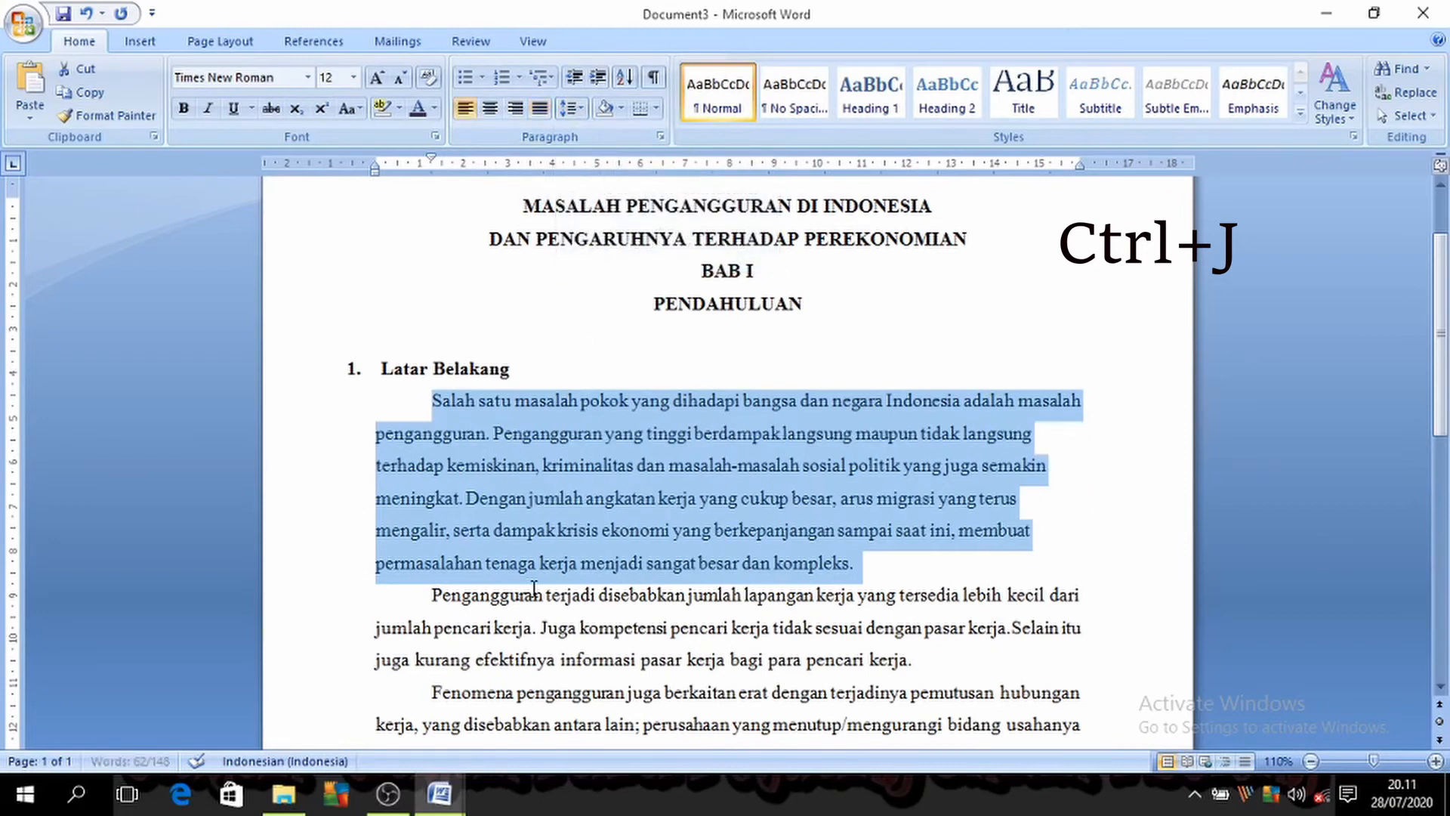
key(ctrl+j)
key(ctrl+l)
key(ctrl+j)
key(ctrl+l)
key(ctrl+j)
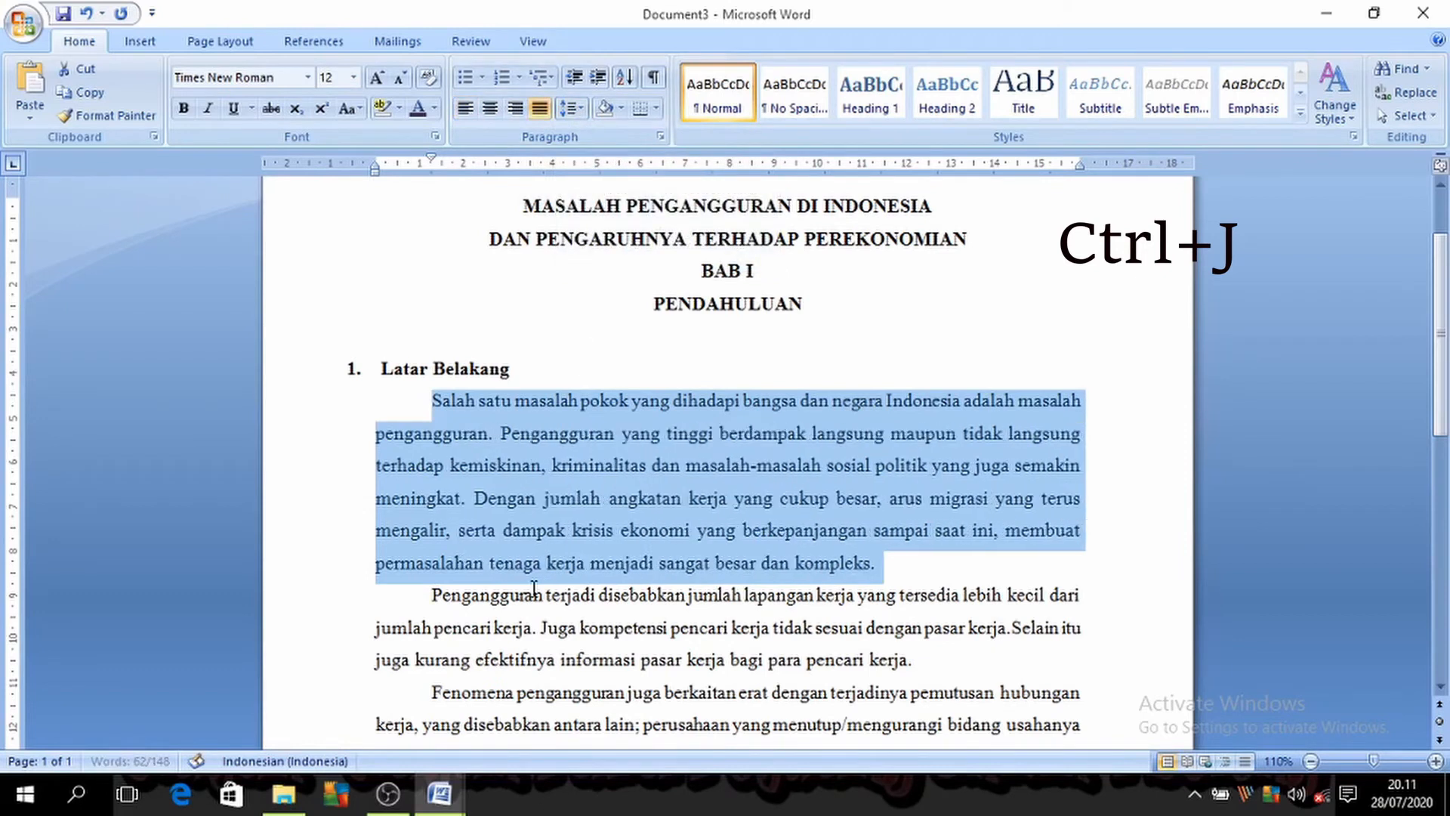
key(ctrl+l)
key(ctrl+j)
key(ctrl+l)
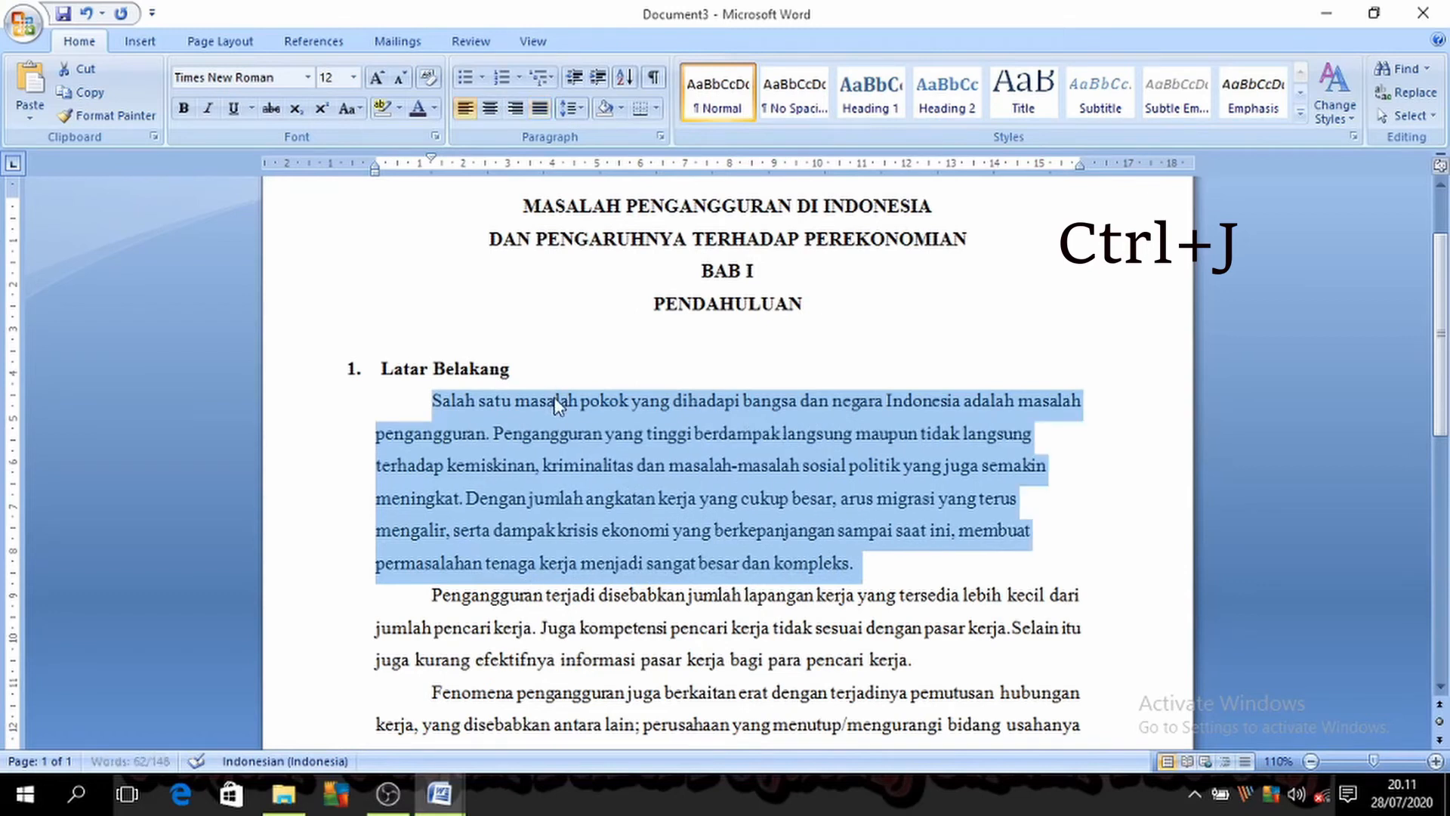
key(ctrl+j)
key(ctrl+l)
key(ctrl+j)
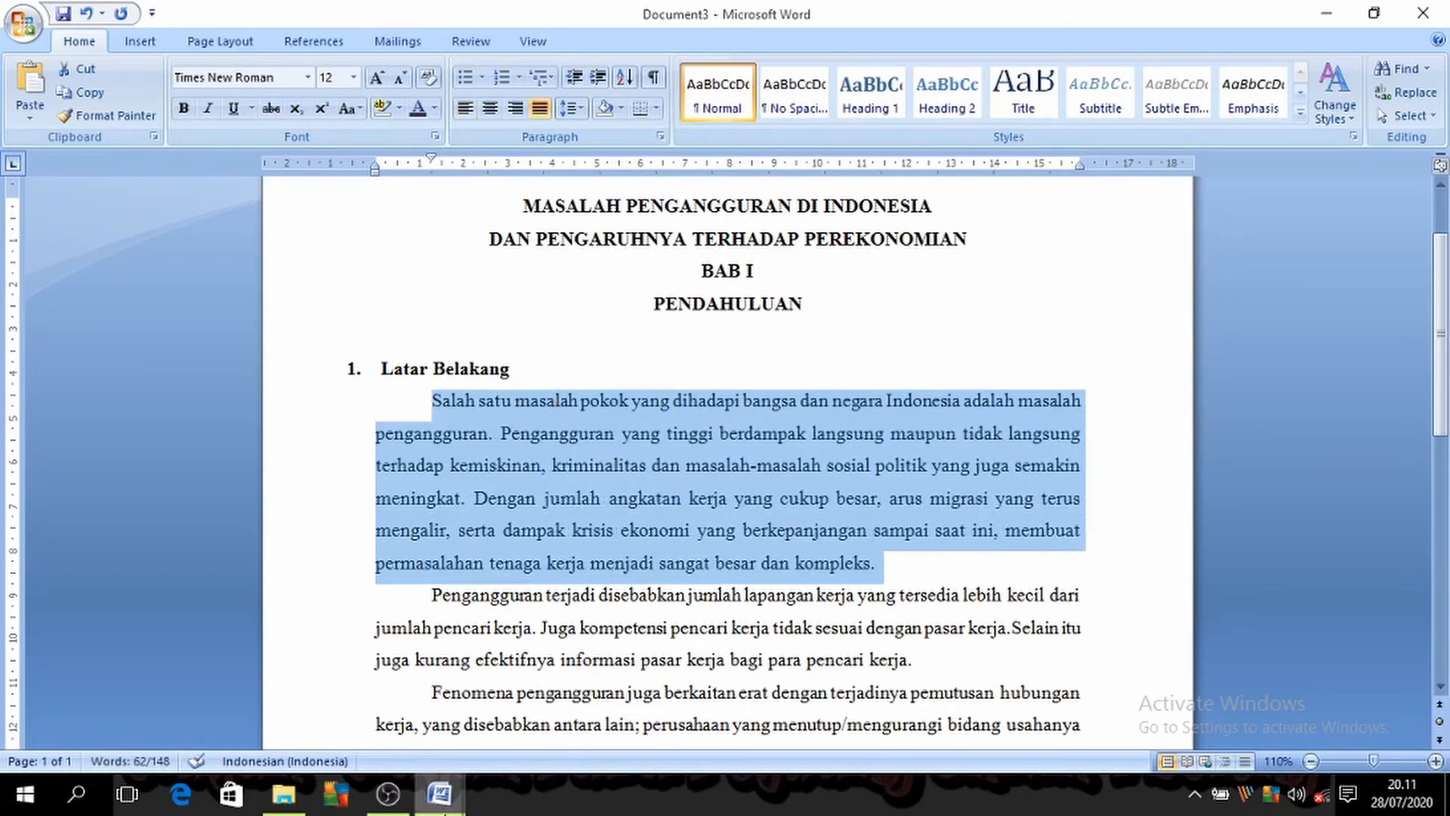
Step: Return to Document1, highlight the "Ctrl + L" entry in the shortcut list, and clear the selection
click(439, 793)
click(425, 750)
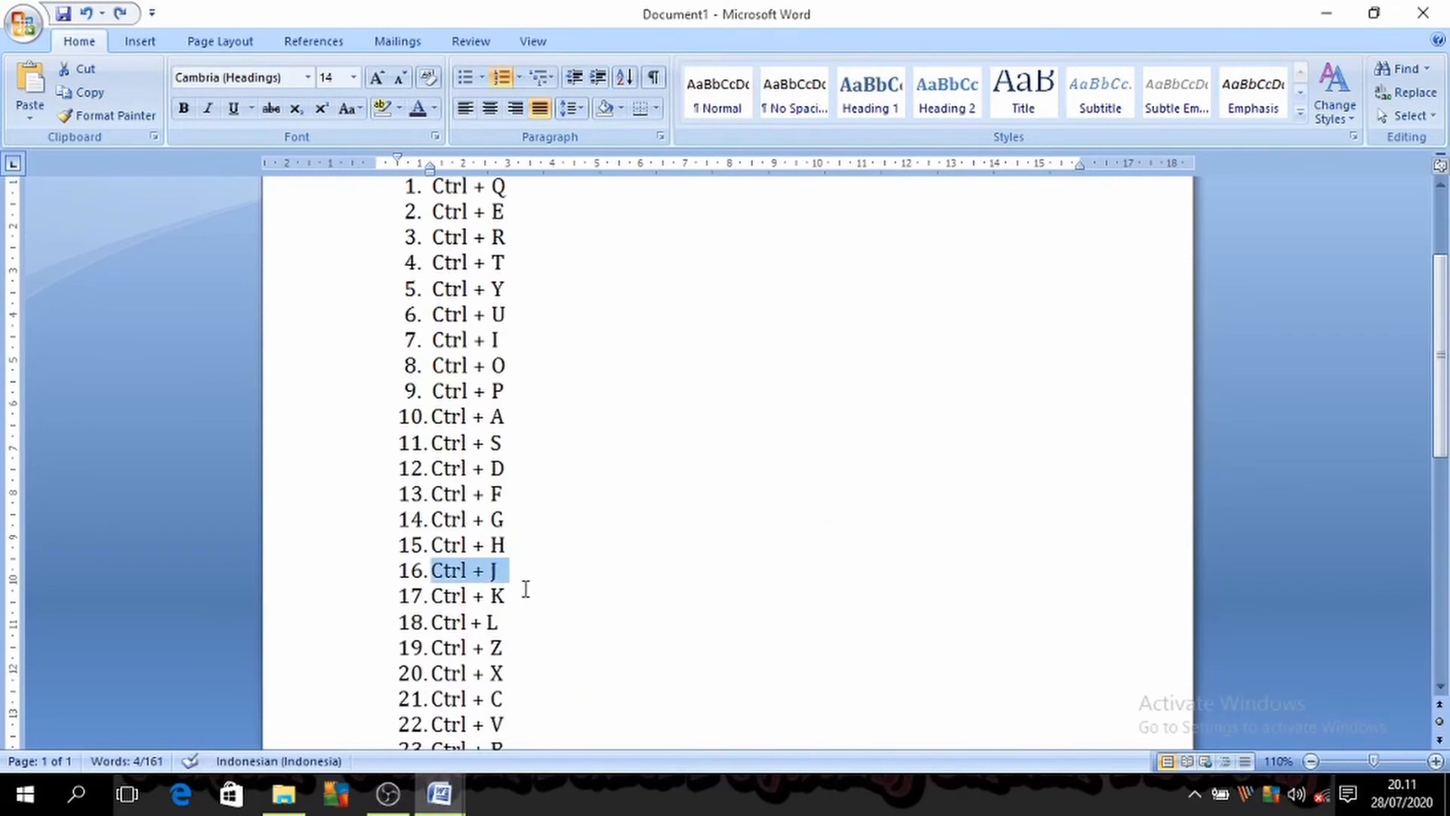
drag(510, 631, 462, 624)
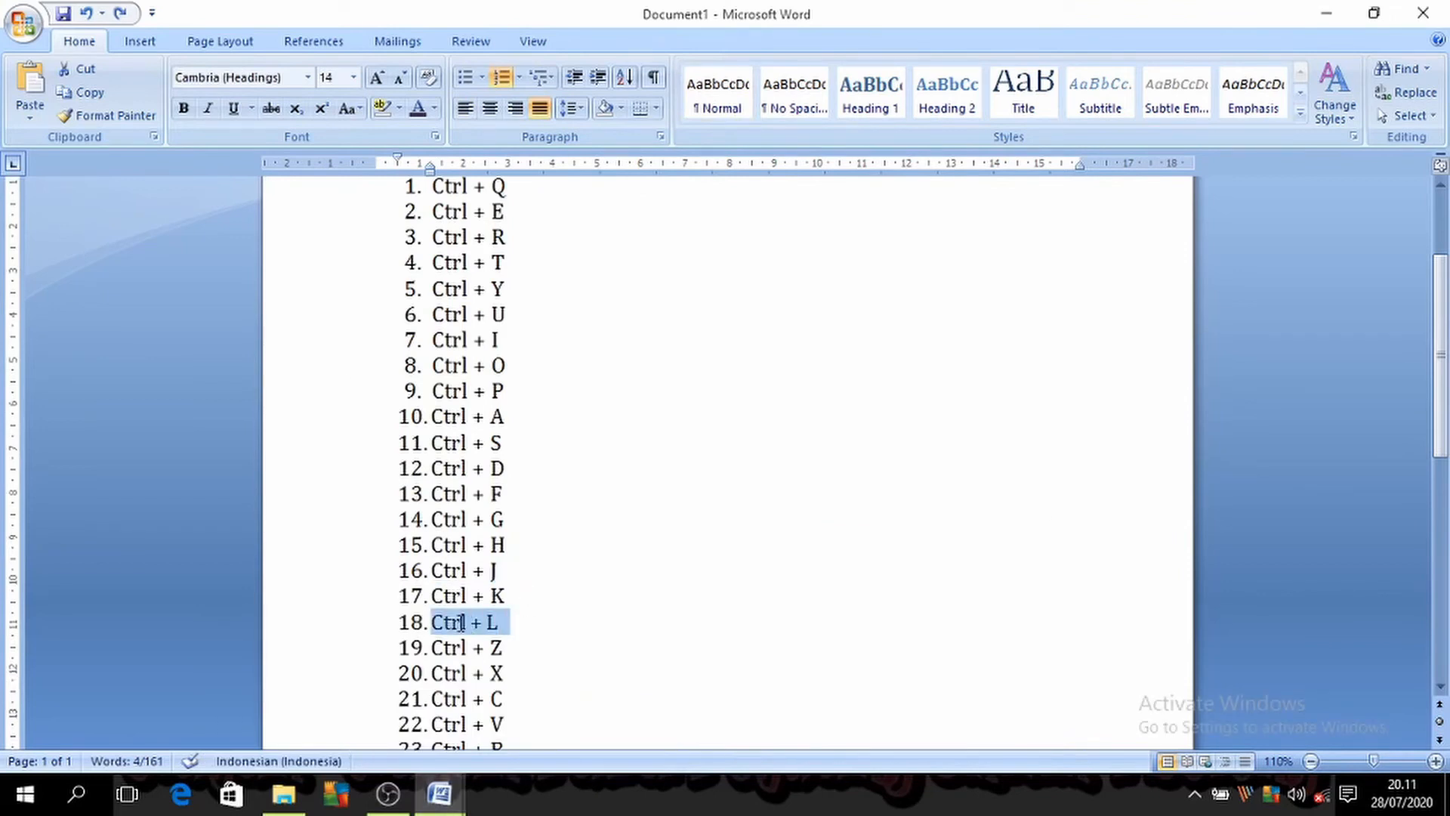
click(663, 624)
key(ctrl+l)
Step: Open Insert Hyperlink for the selected first paragraph in Document3, examine the document, folder, browsed-page and recent-file link options, and cancel
click(440, 793)
click(543, 714)
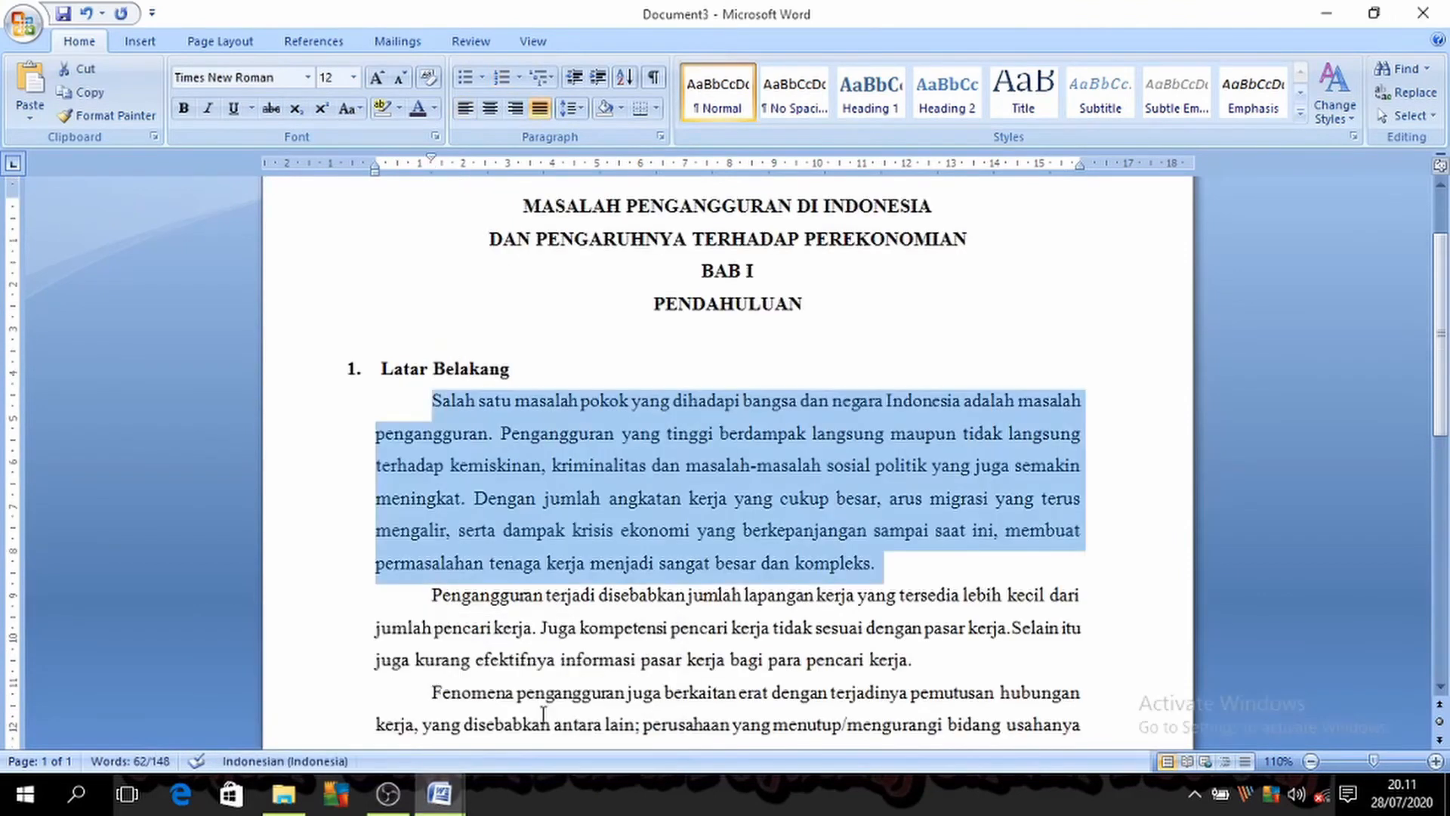
key(ctrl+k)
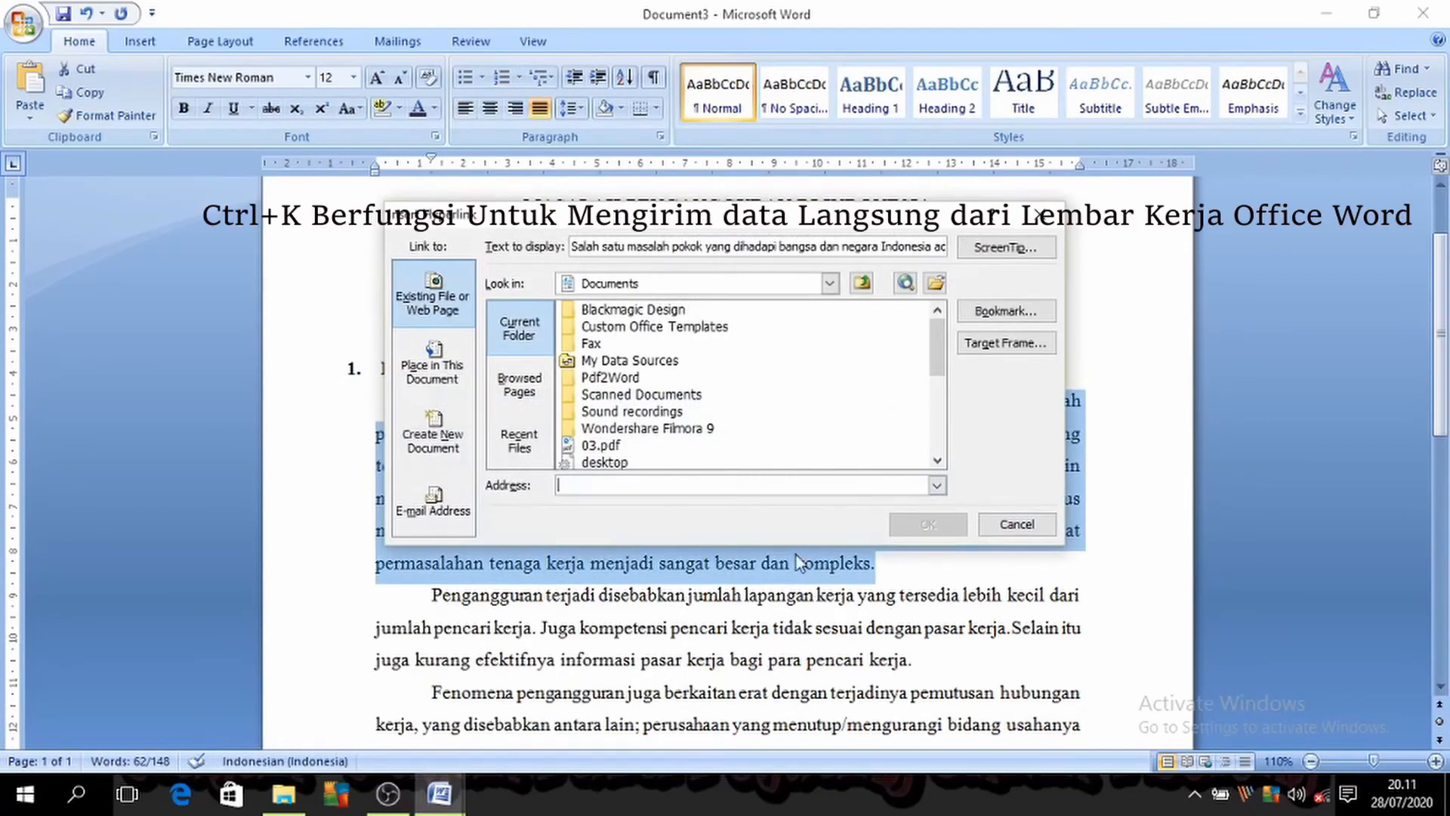
click(432, 366)
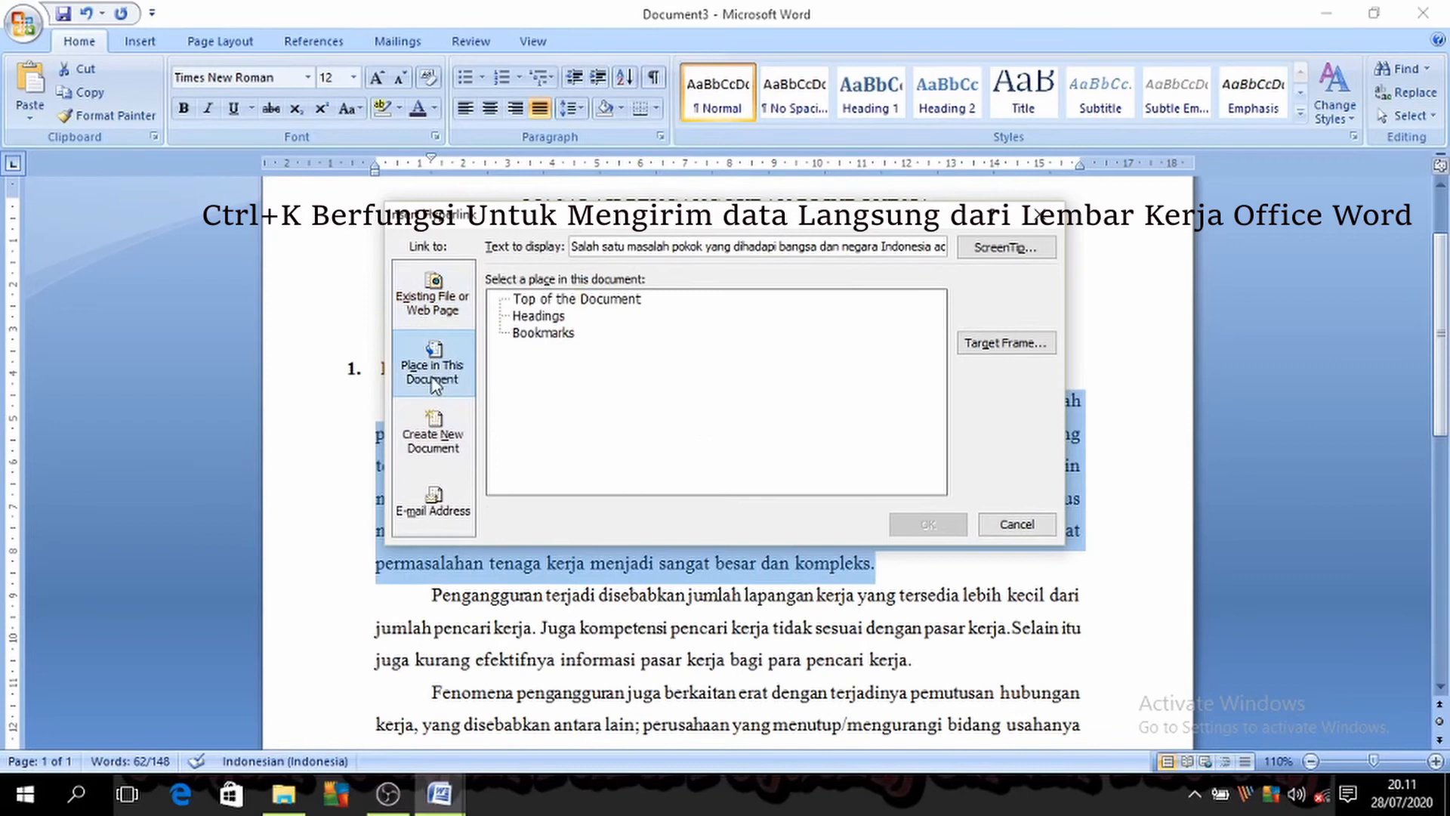
click(453, 278)
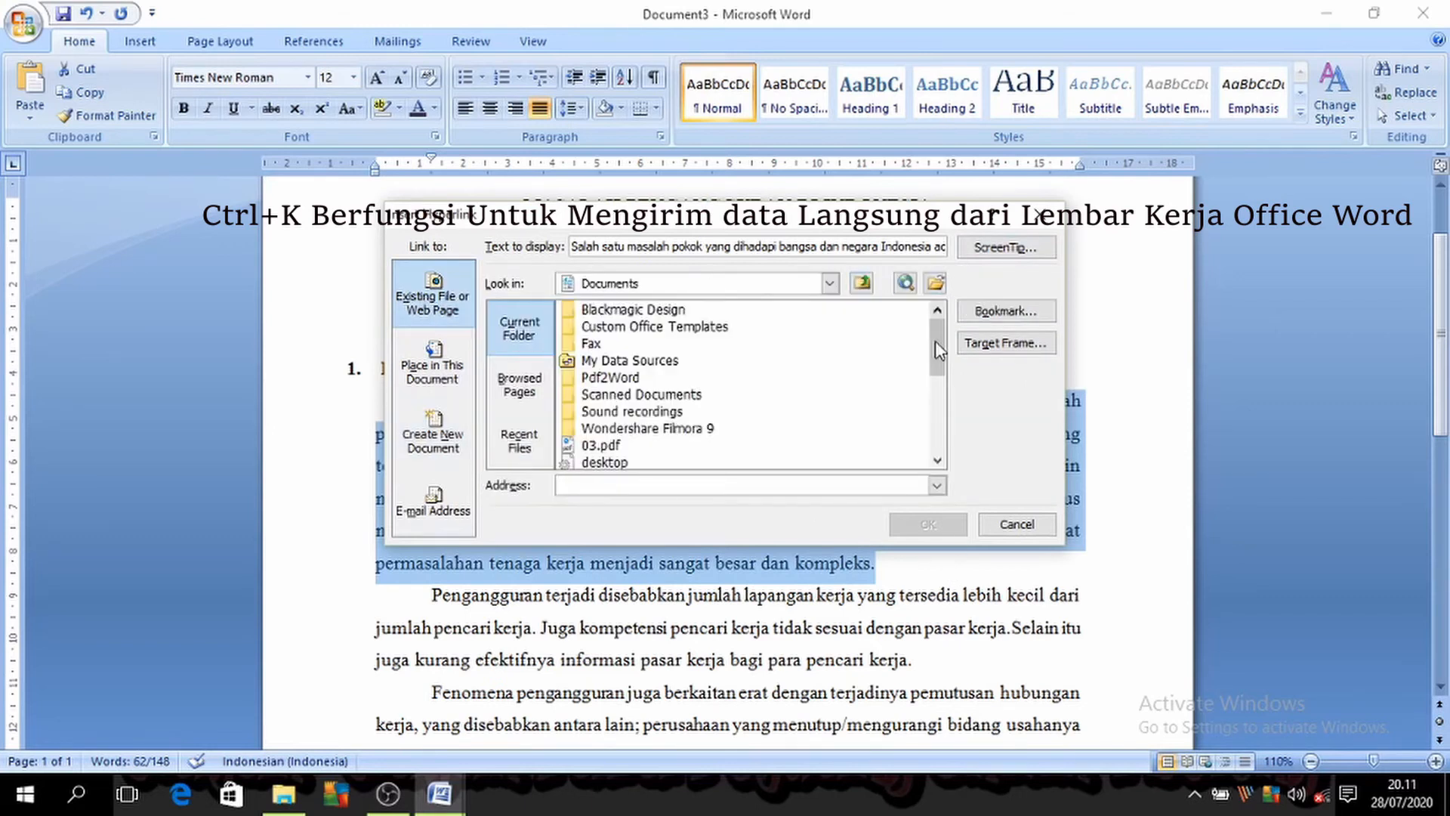
drag(936, 348, 864, 331)
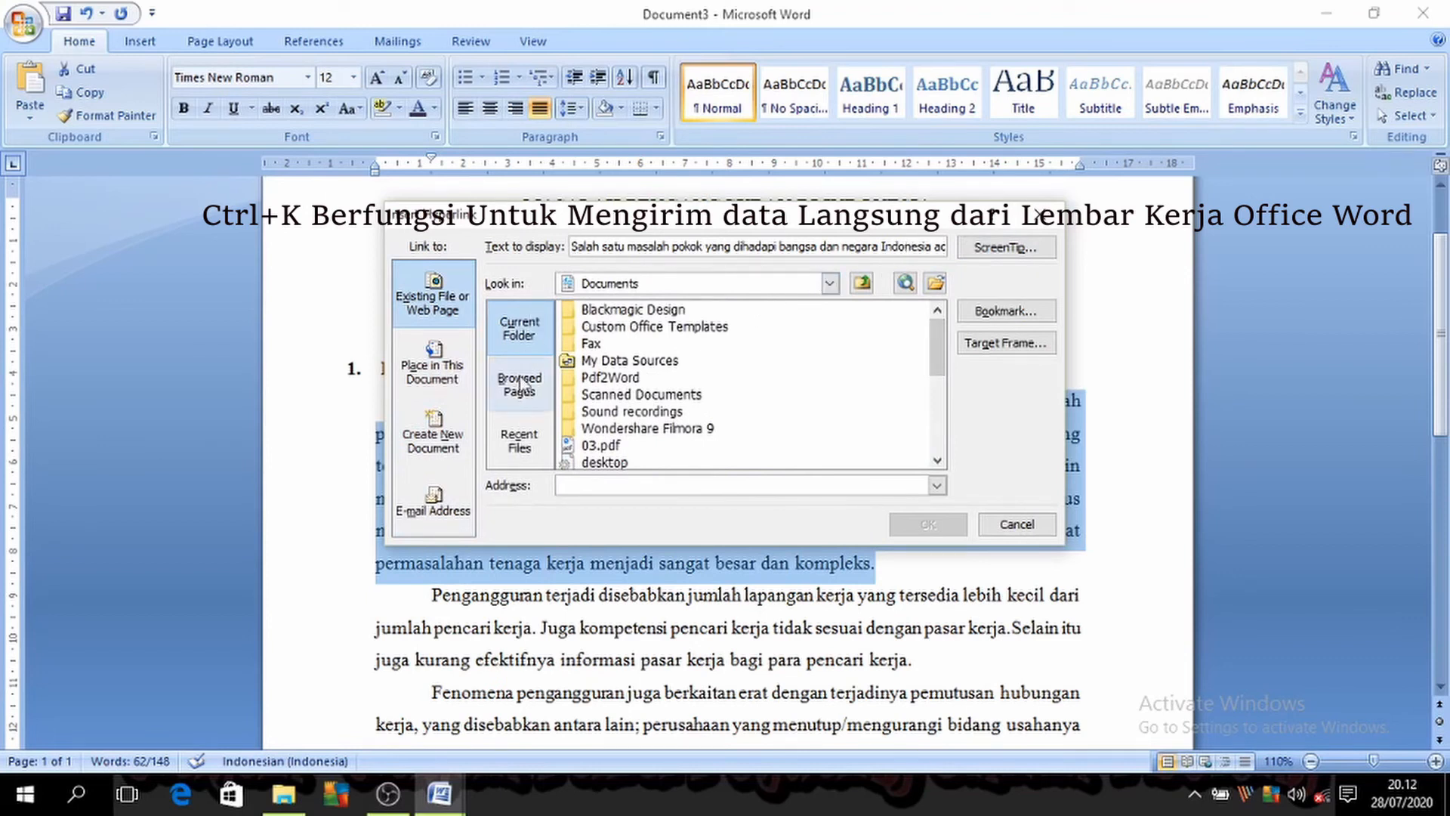
click(534, 404)
click(523, 447)
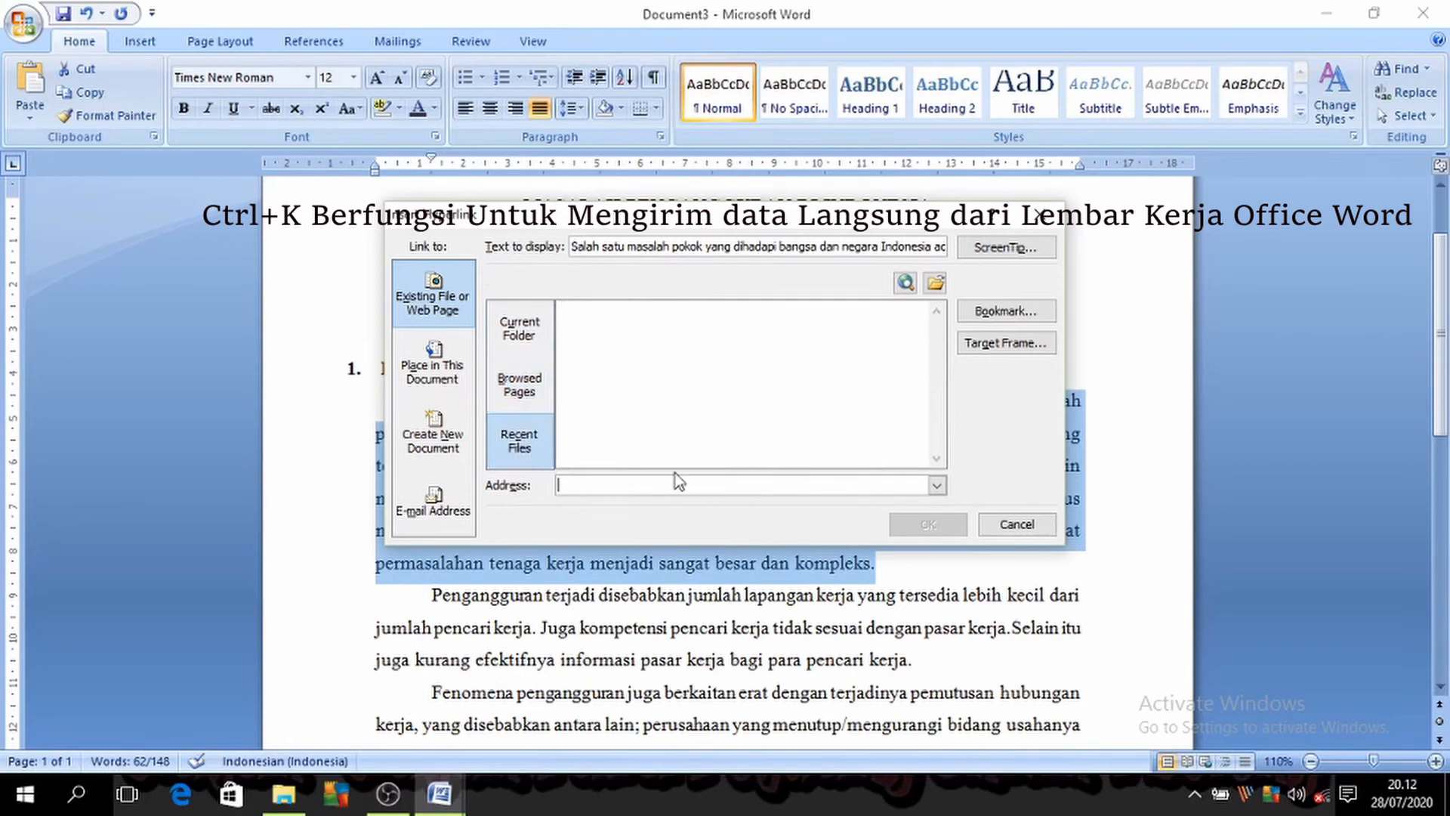
click(1013, 524)
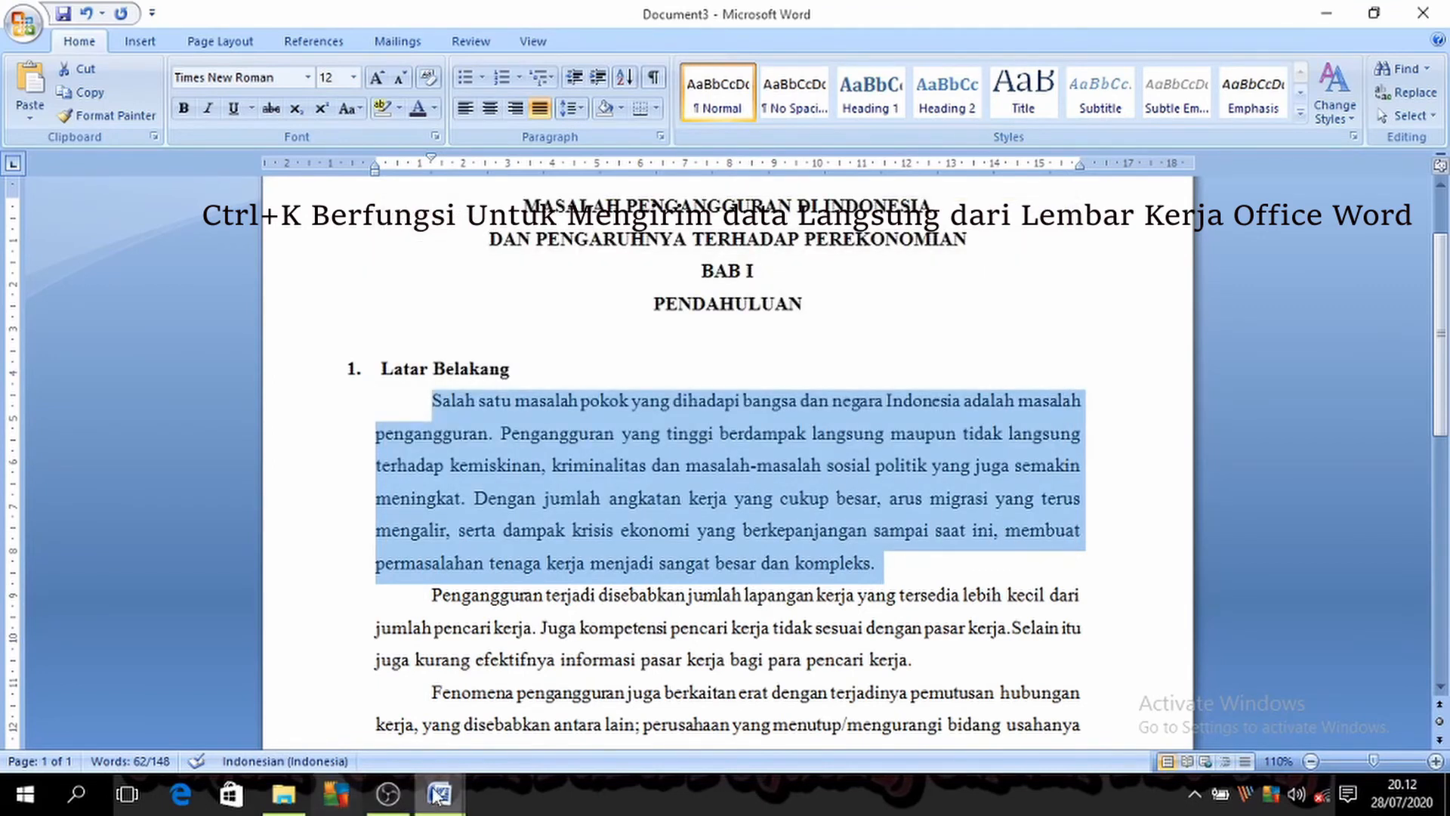
Step: Consult the shortcut list in Document1, then undo the latest alignment changes to the first paragraph in Document3
mouse_move(438, 793)
click(332, 702)
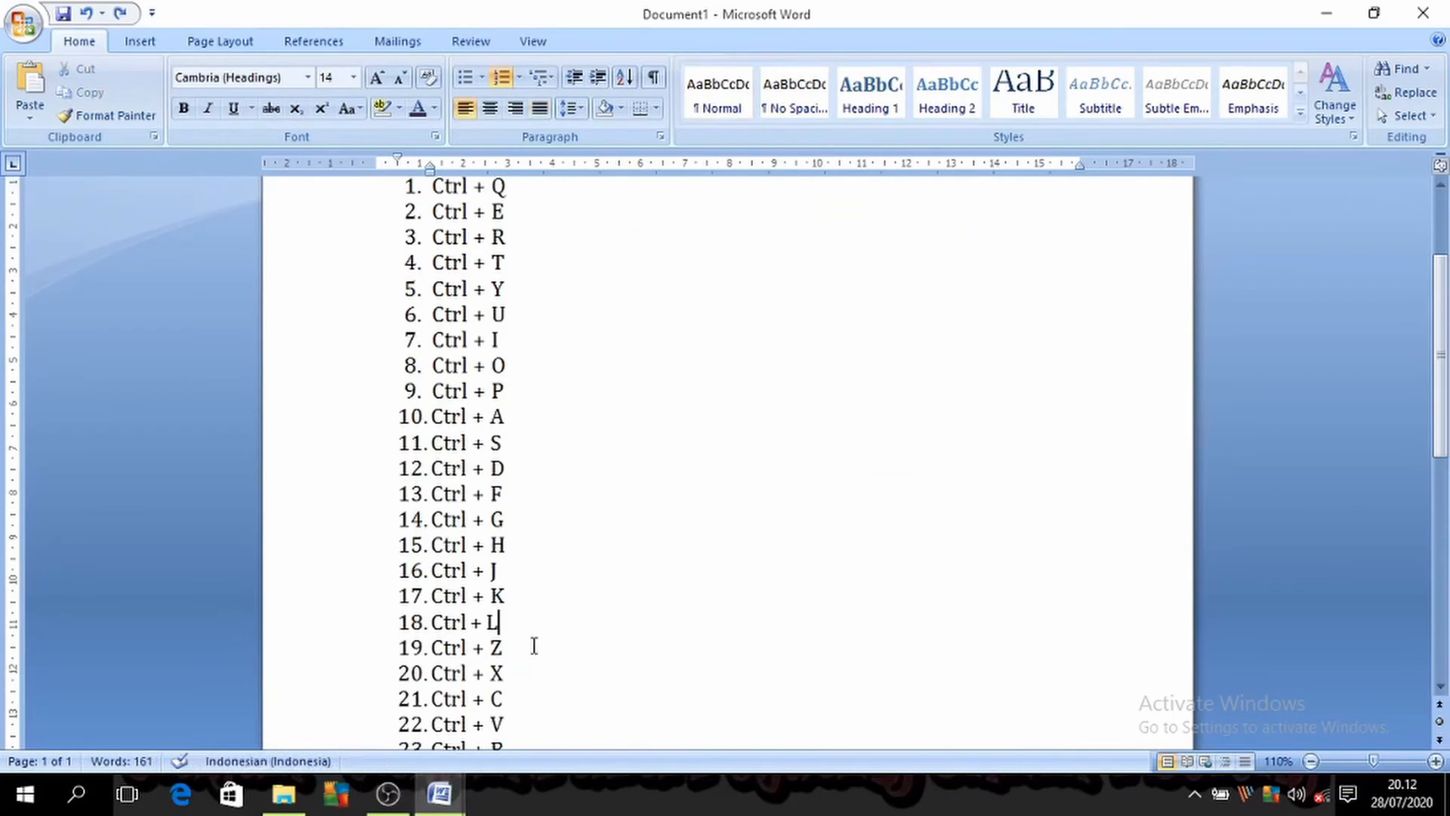
mouse_move(439, 792)
click(516, 687)
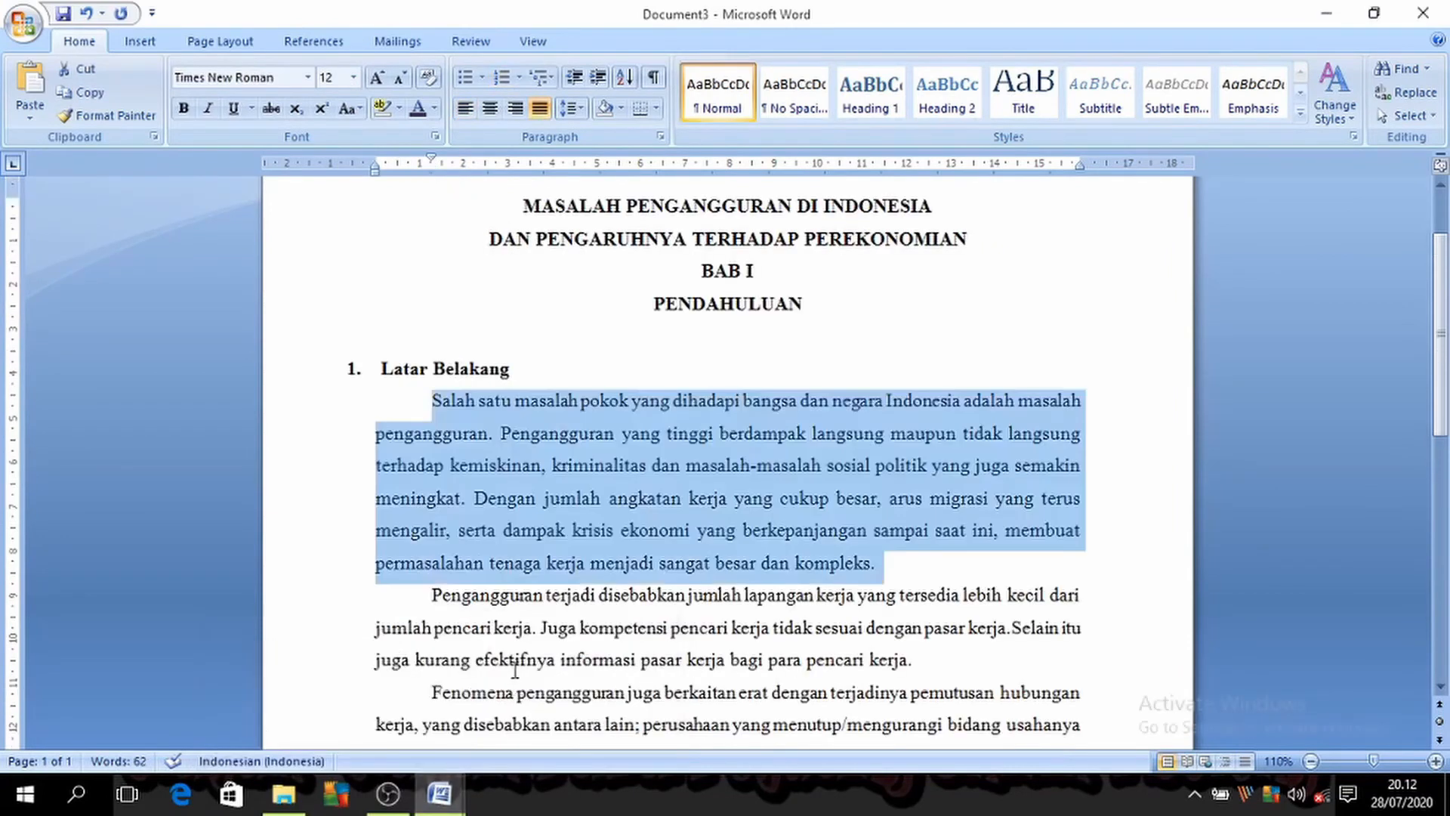
key(ctrl+z)
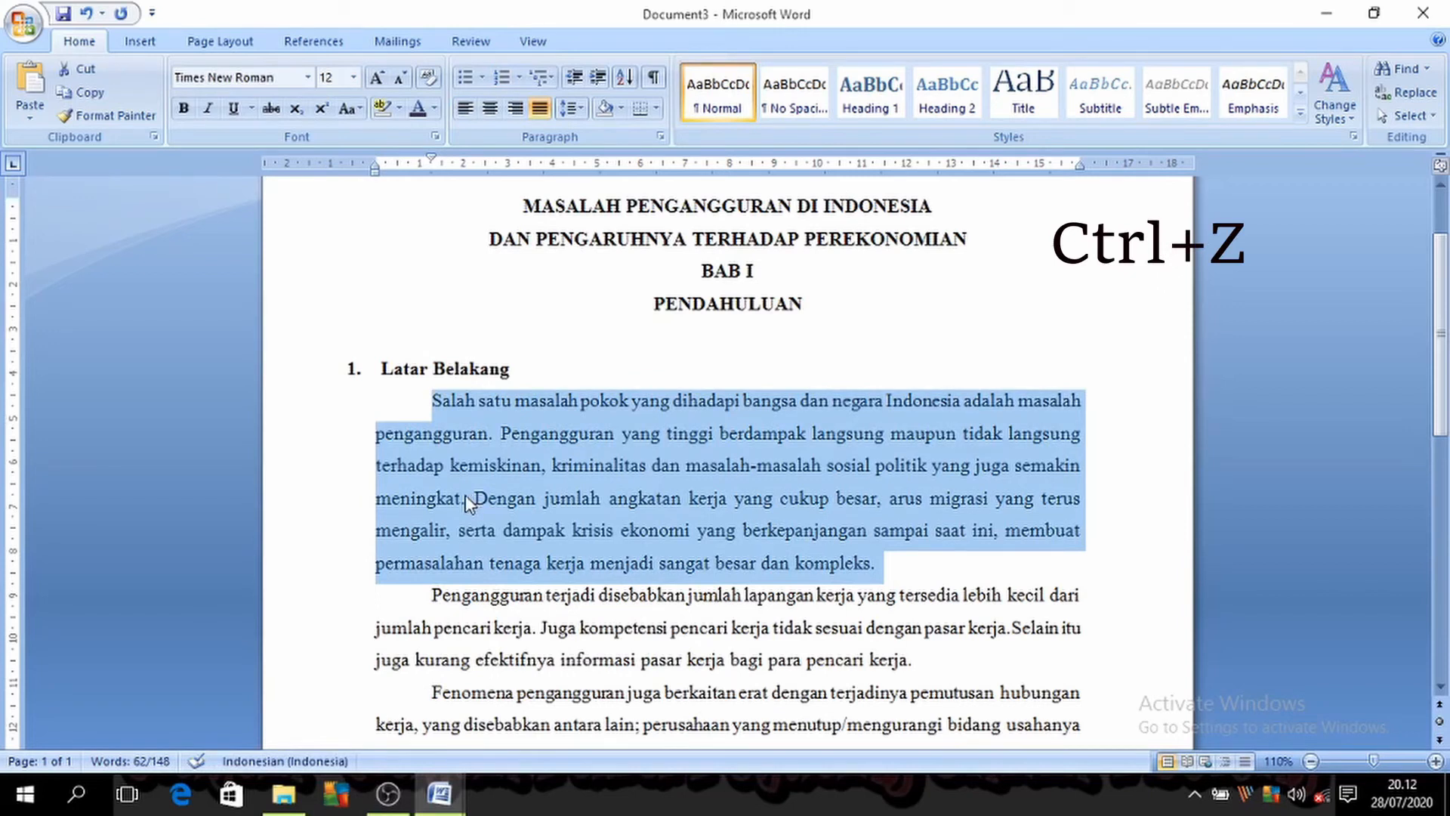
key(ctrl+z)
key(ctrl+z)
Step: Switch to Document1 and highlight the "Ctrl + X" entry in the shortcut list
mouse_move(453, 787)
click(529, 682)
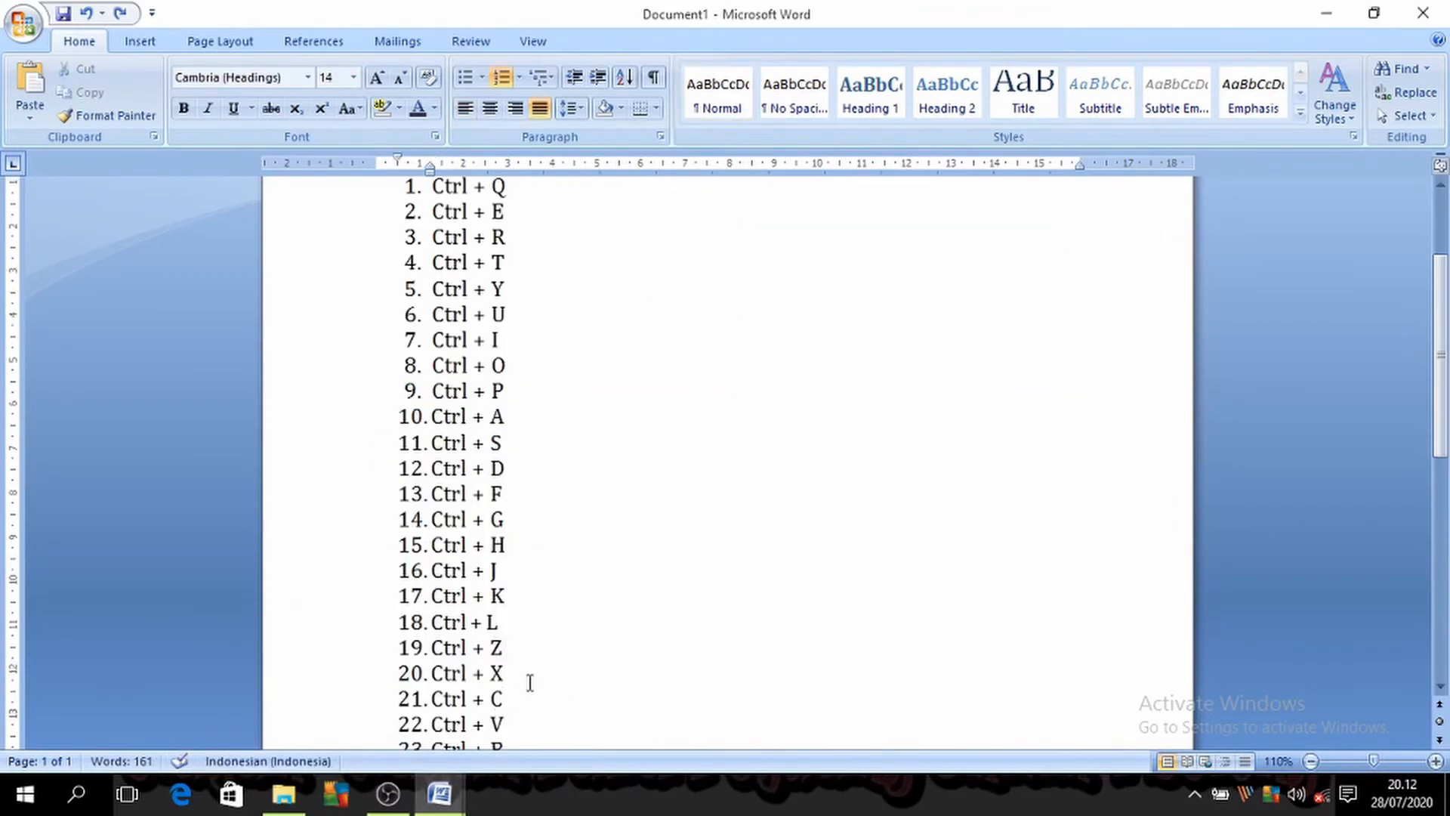
drag(529, 682, 431, 676)
Step: Switch to Document3 and cut the selected first body paragraph under "Latar Belakang"
mouse_move(439, 792)
click(563, 705)
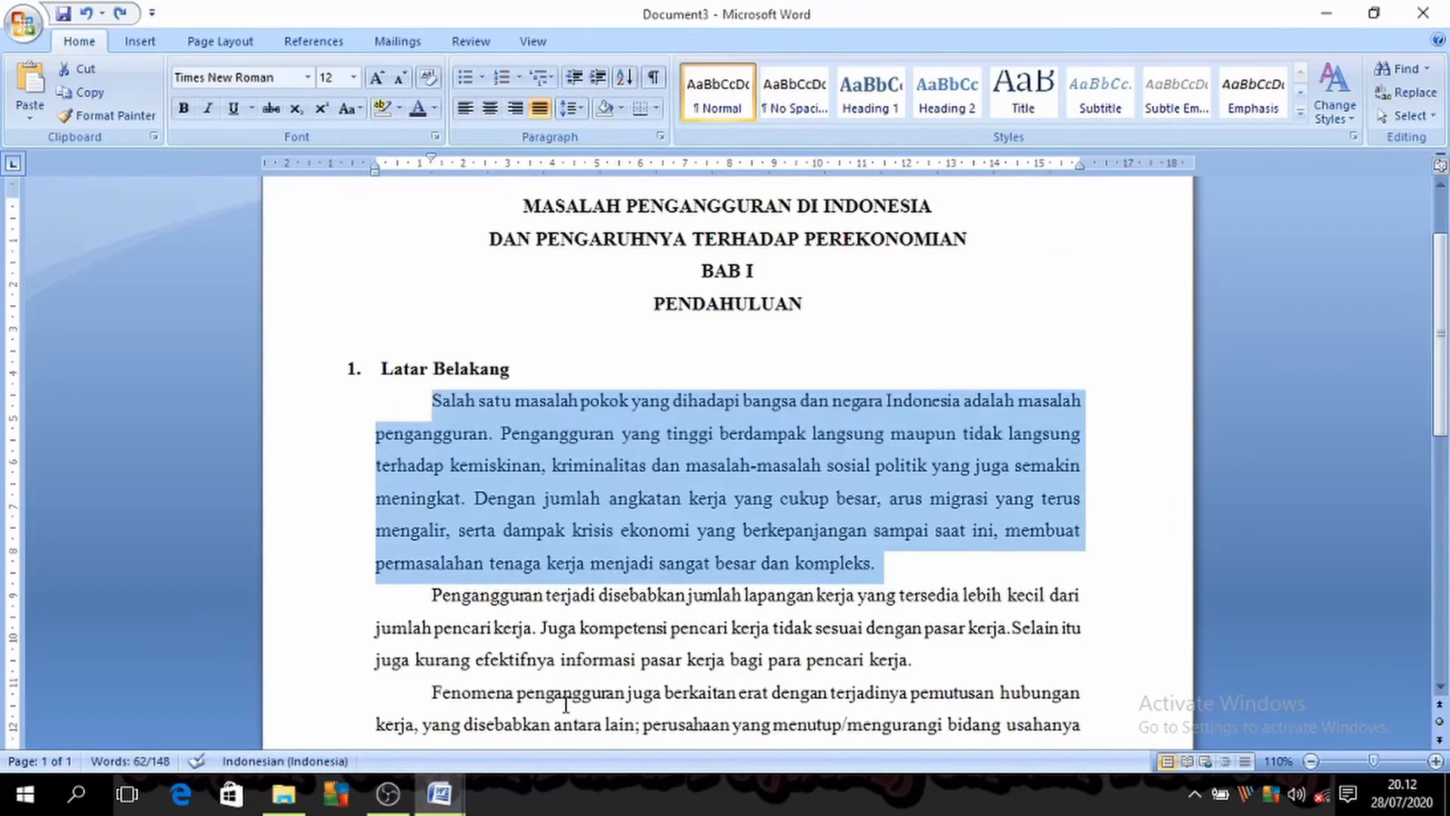
key(ctrl+x)
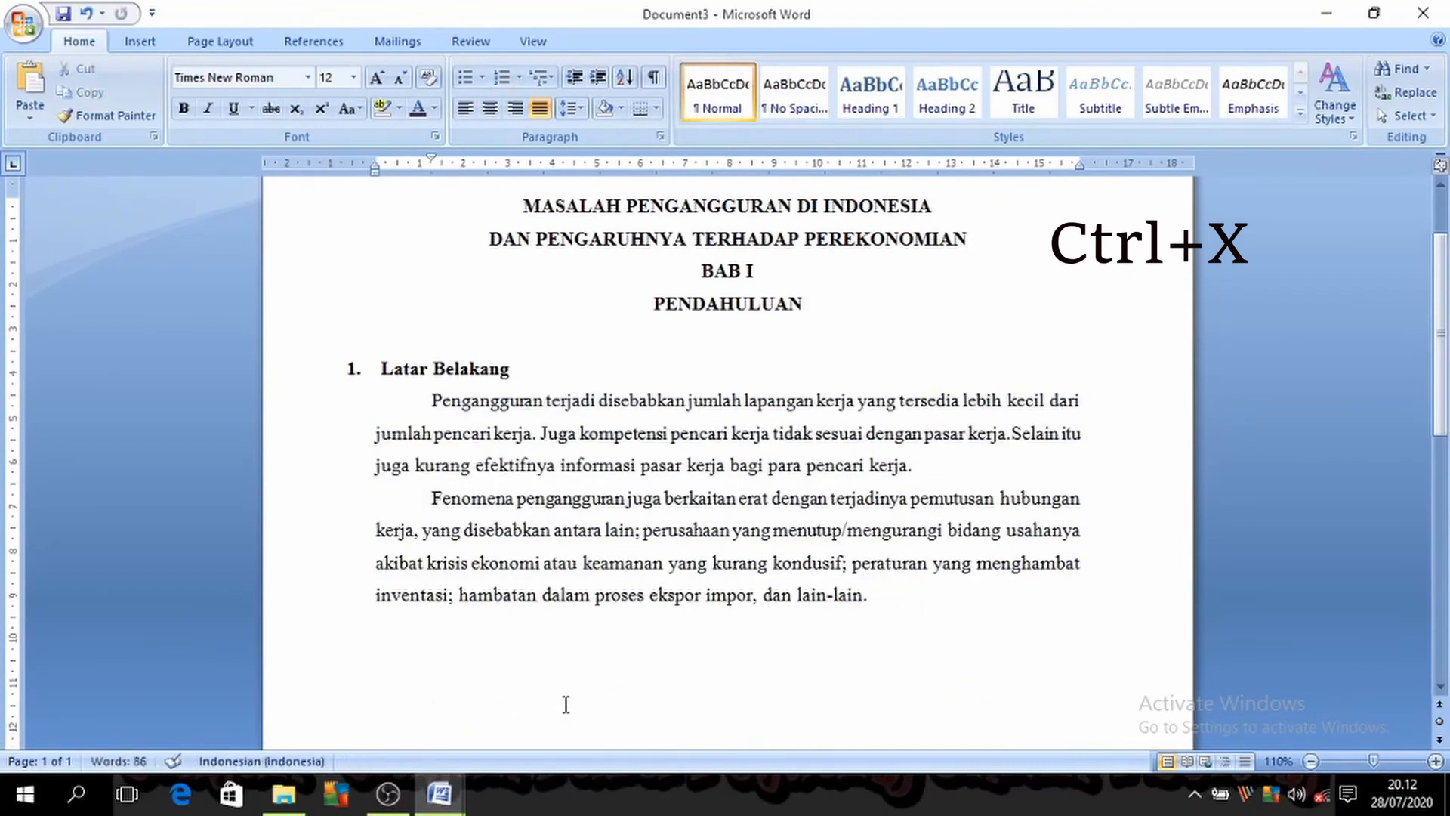
Step: Undo the cut of the first body paragraph in Document3, then cut and restore that paragraph three more times
key(ctrl+z)
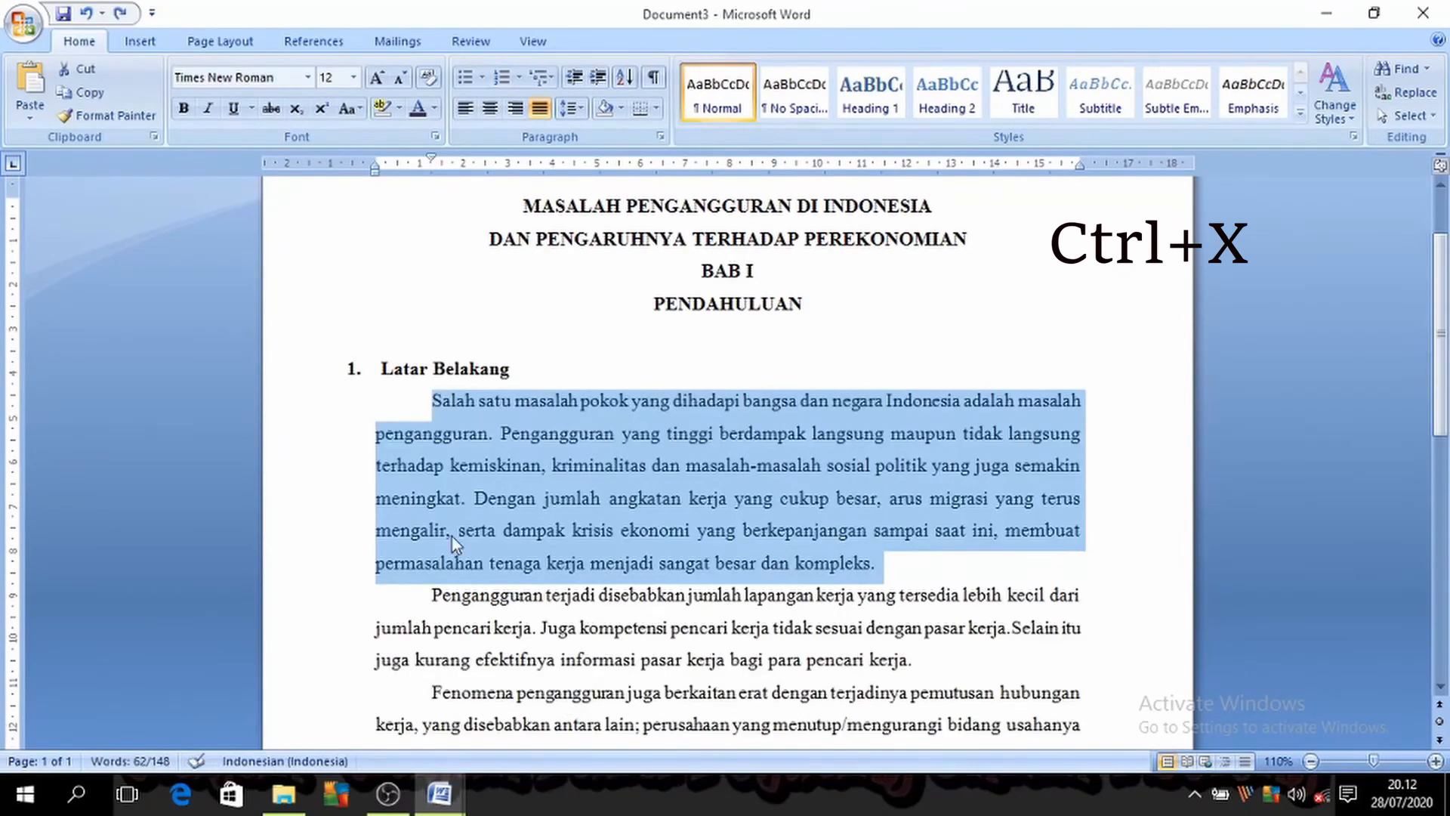
key(ctrl+x)
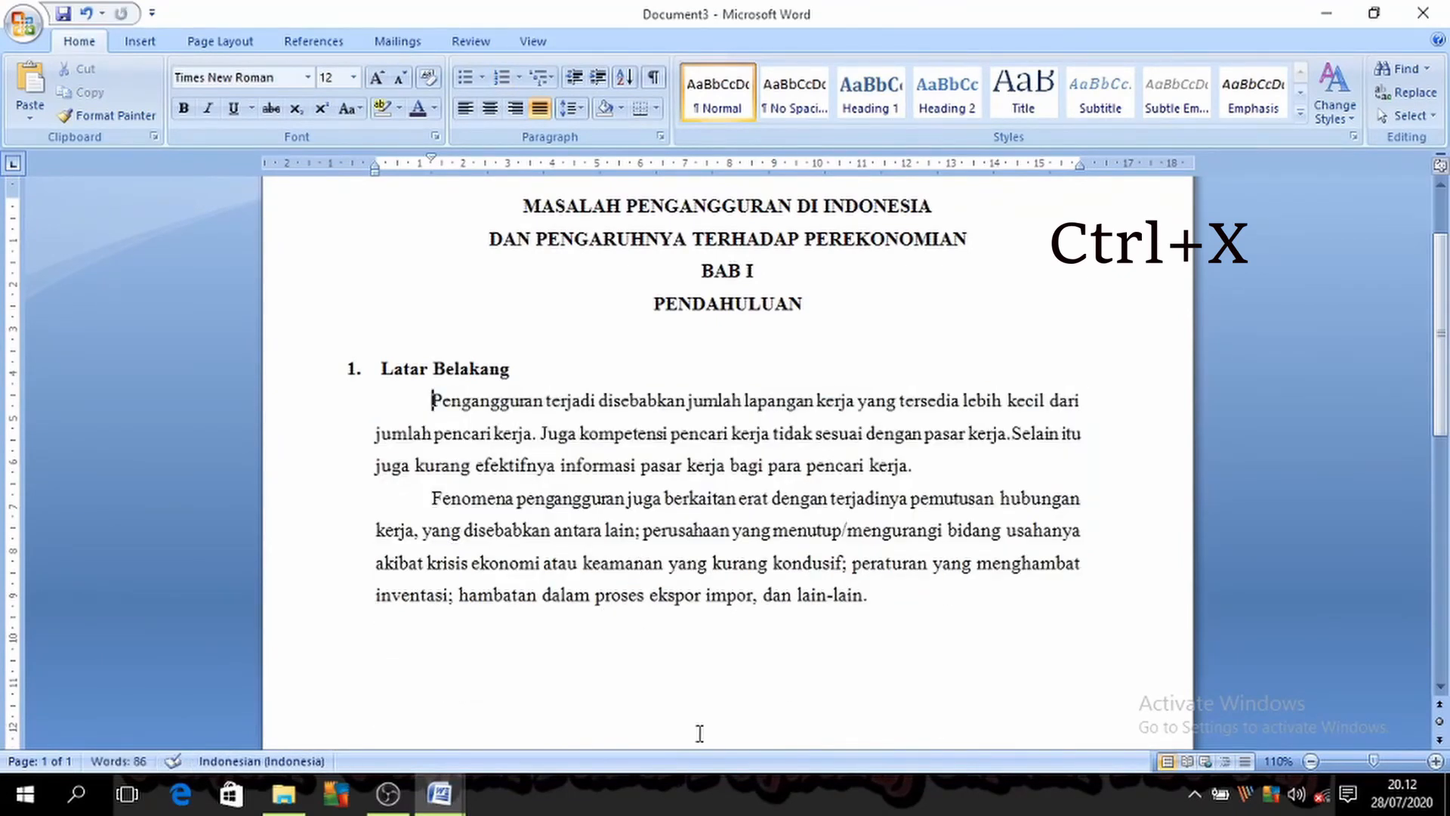
key(ctrl+z)
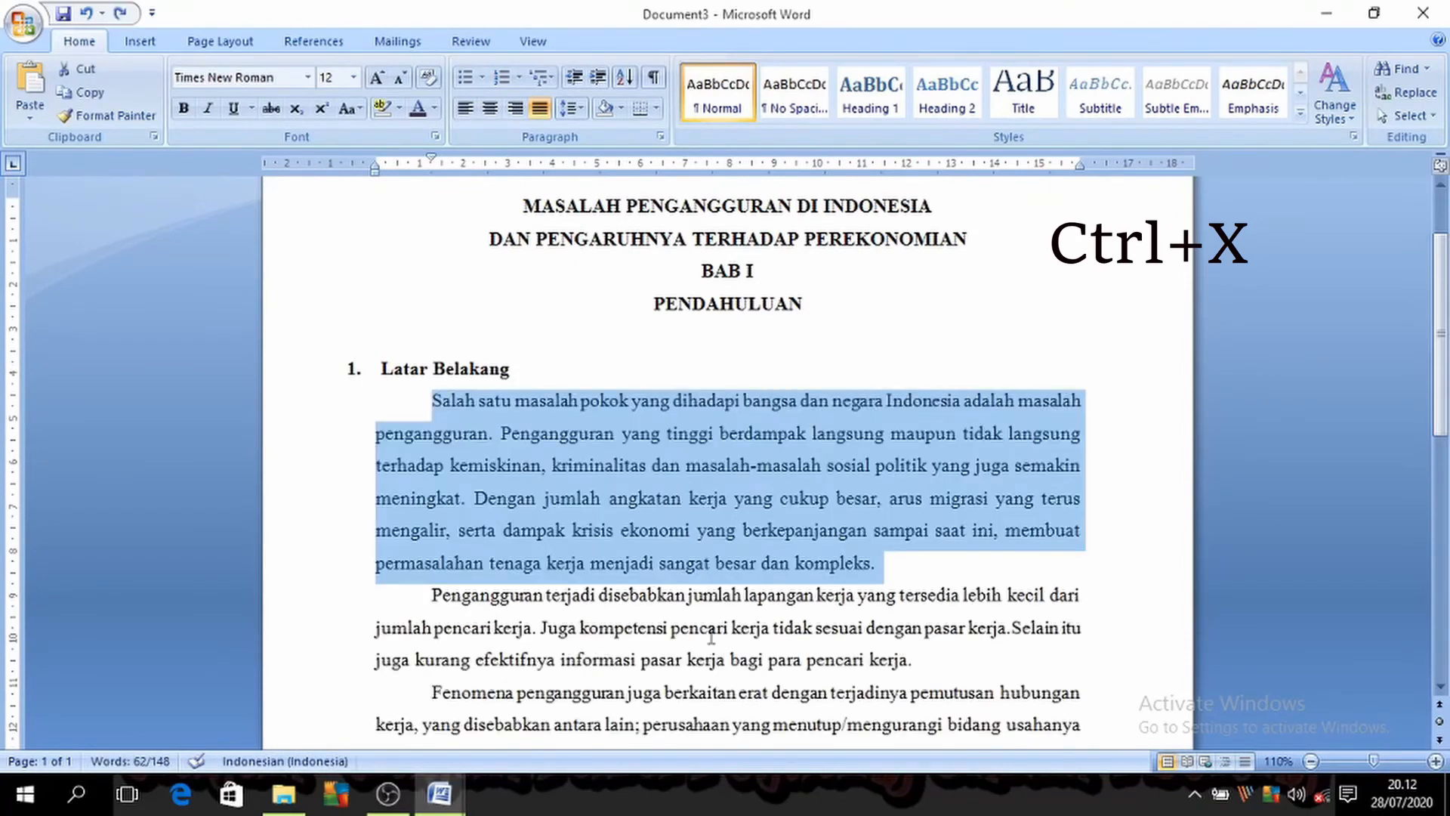
key(ctrl+x)
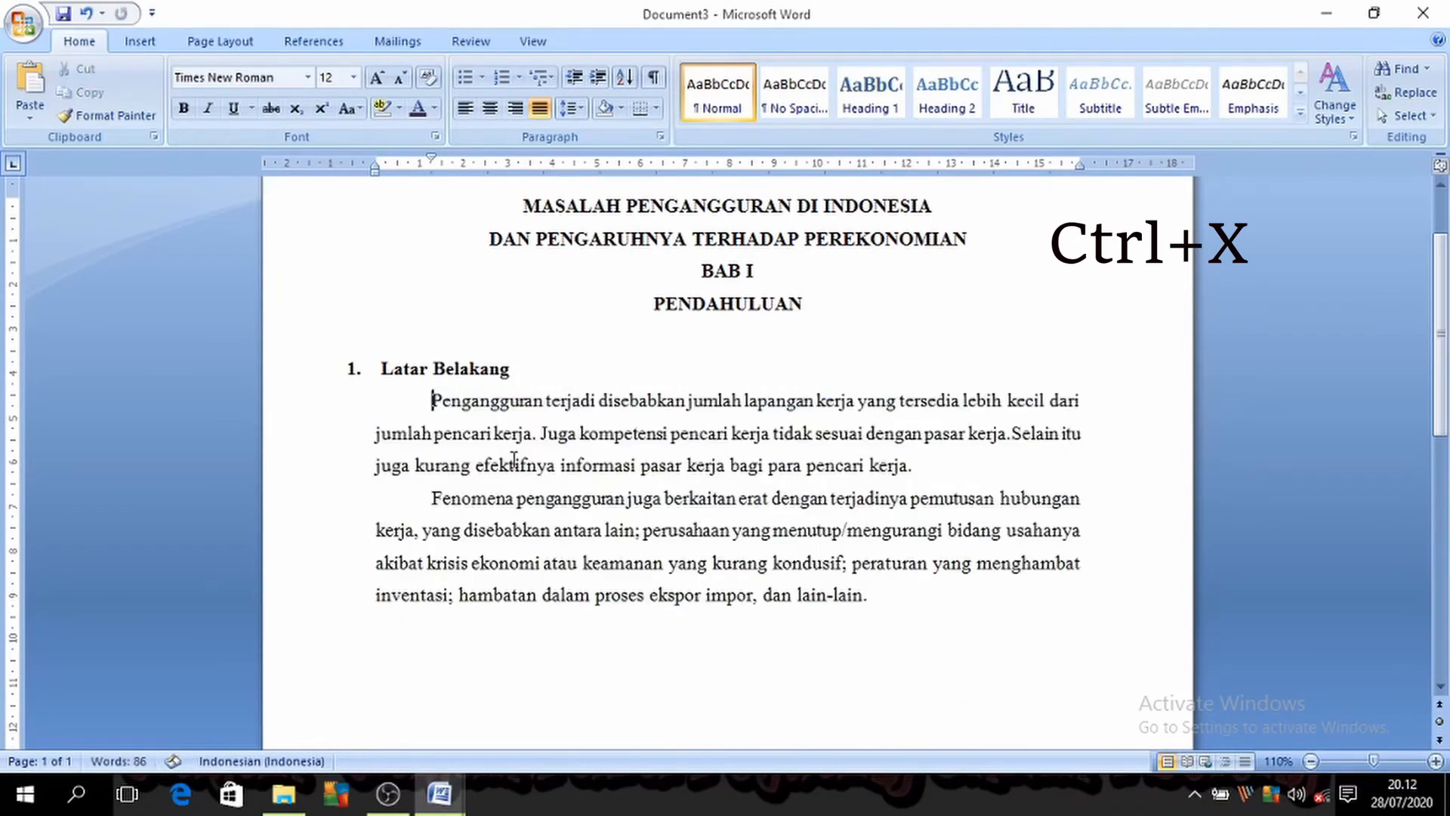
key(ctrl+z)
key(ctrl+x)
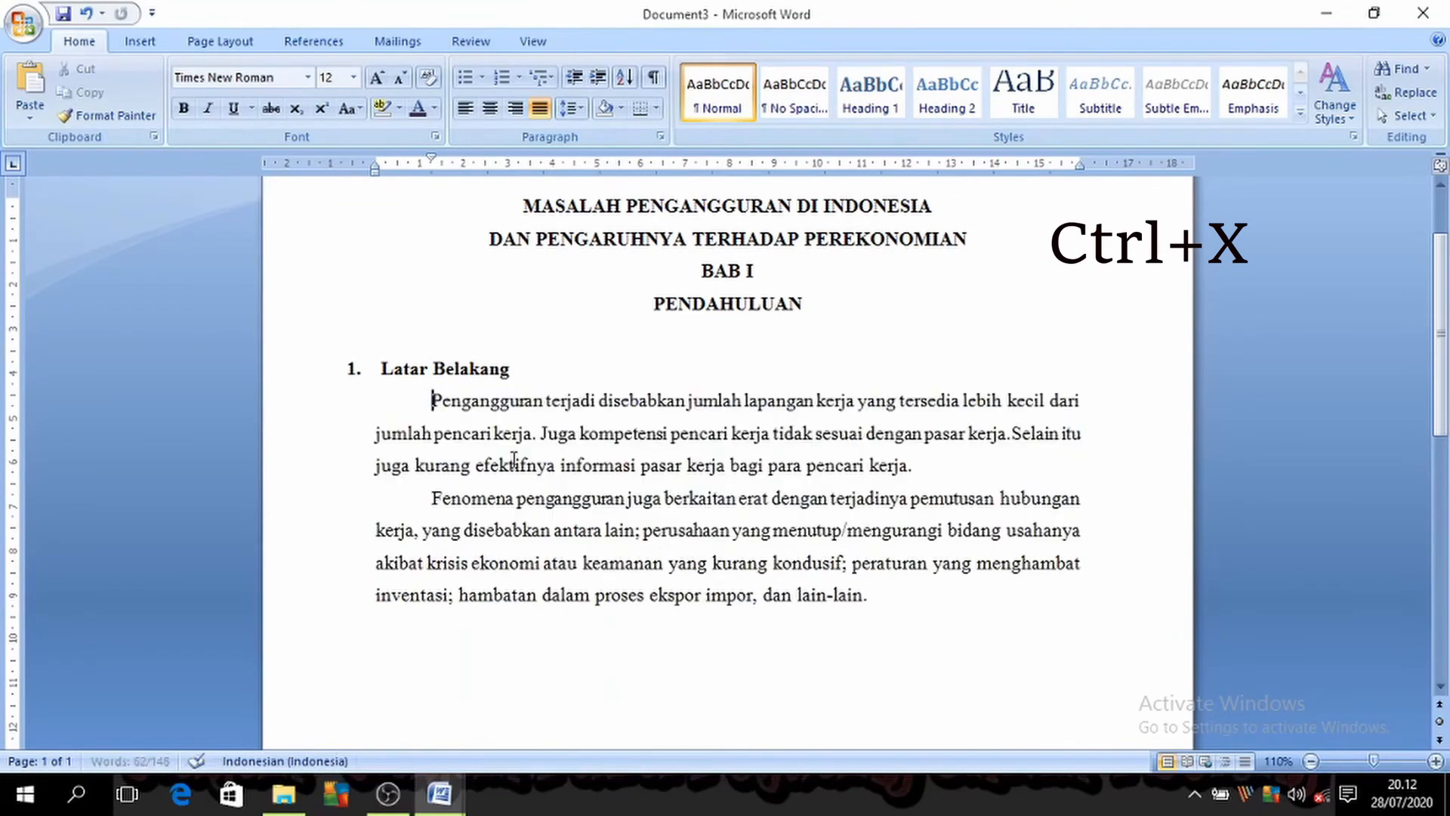
key(ctrl+z)
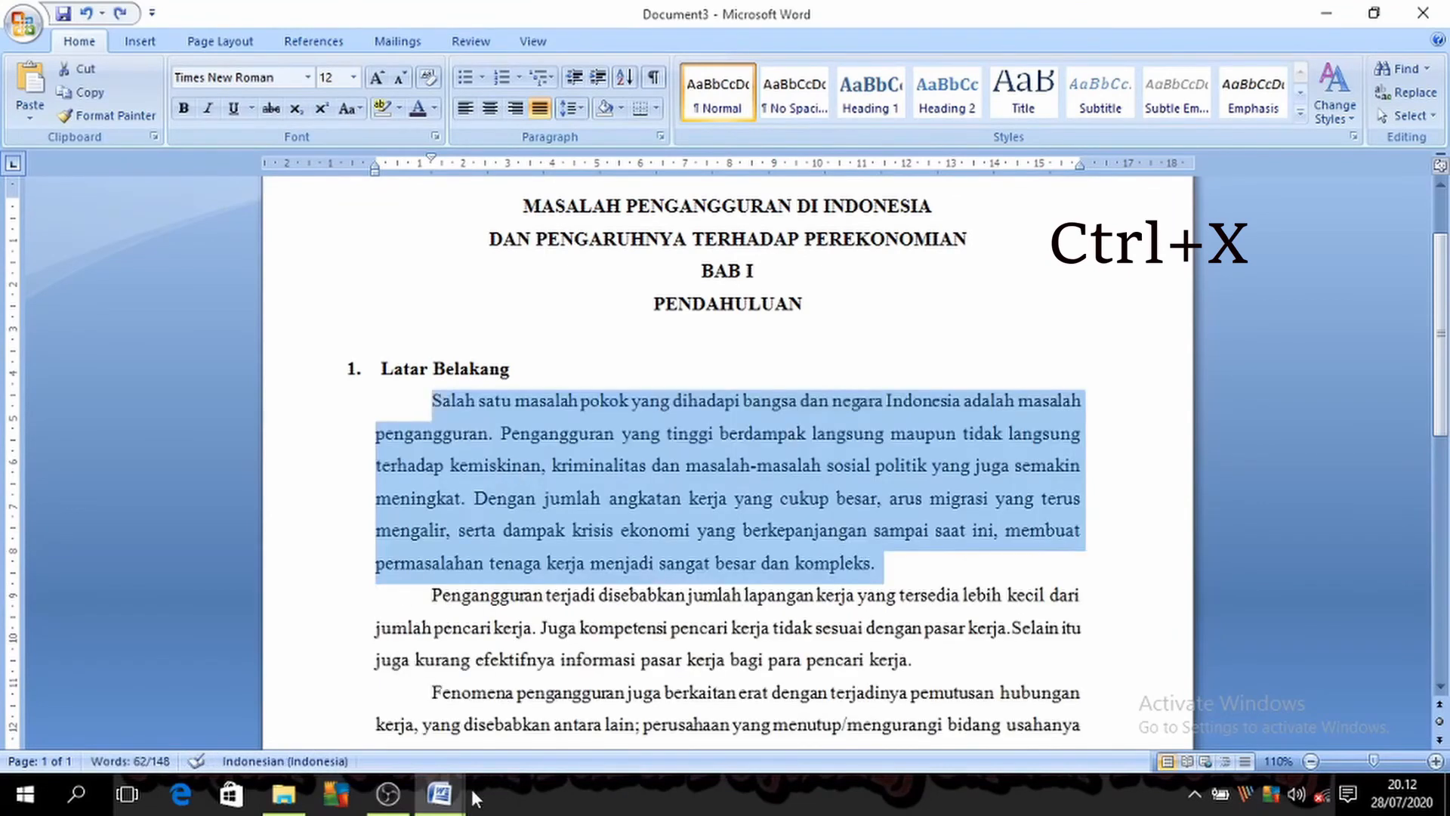
Step: Consult the shortcut list in Document1 around "Ctrl + C", then copy the selected first body paragraph in Document3
click(439, 793)
click(324, 744)
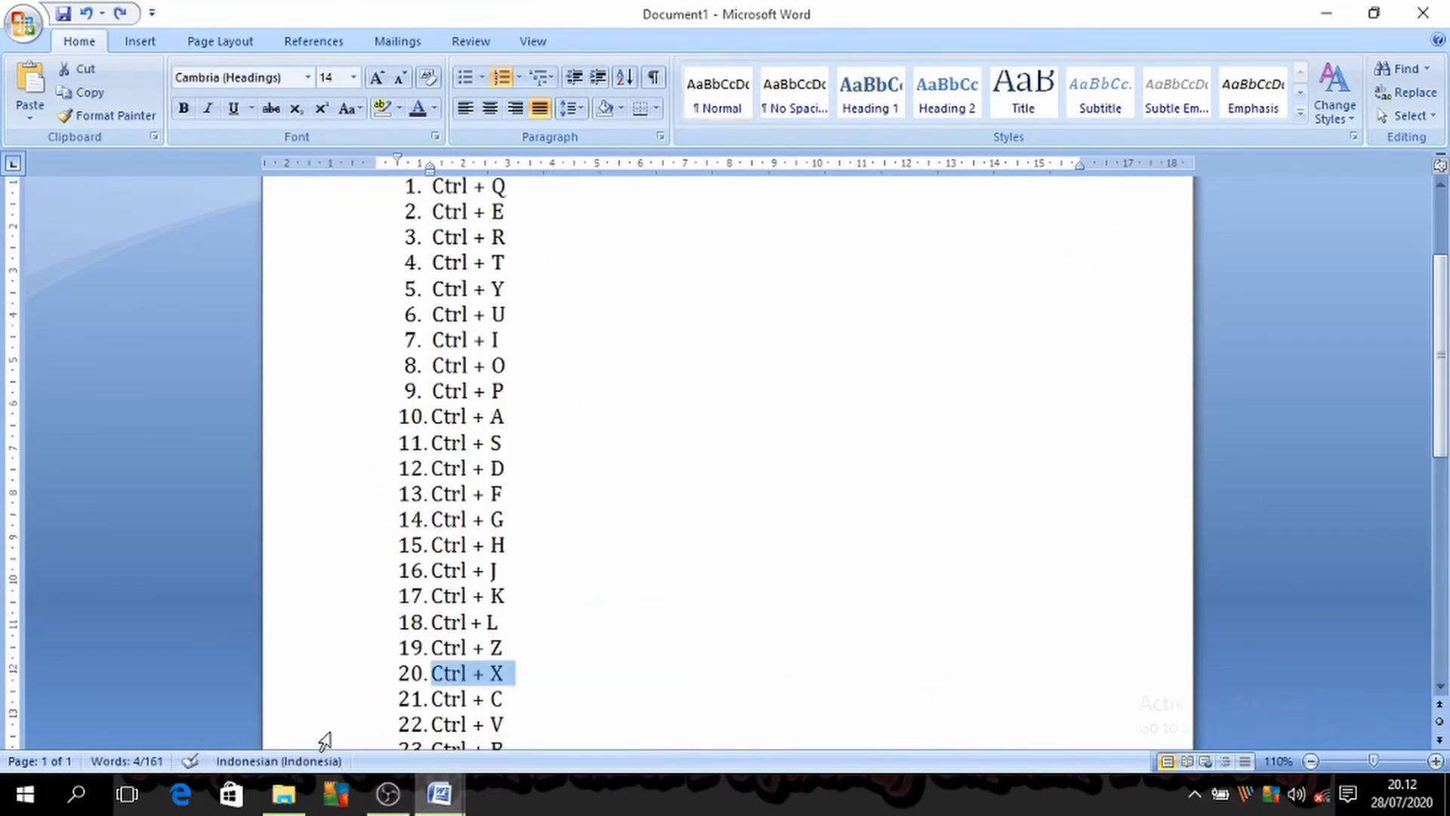
scroll(543, 704, down, 1)
mouse_move(446, 793)
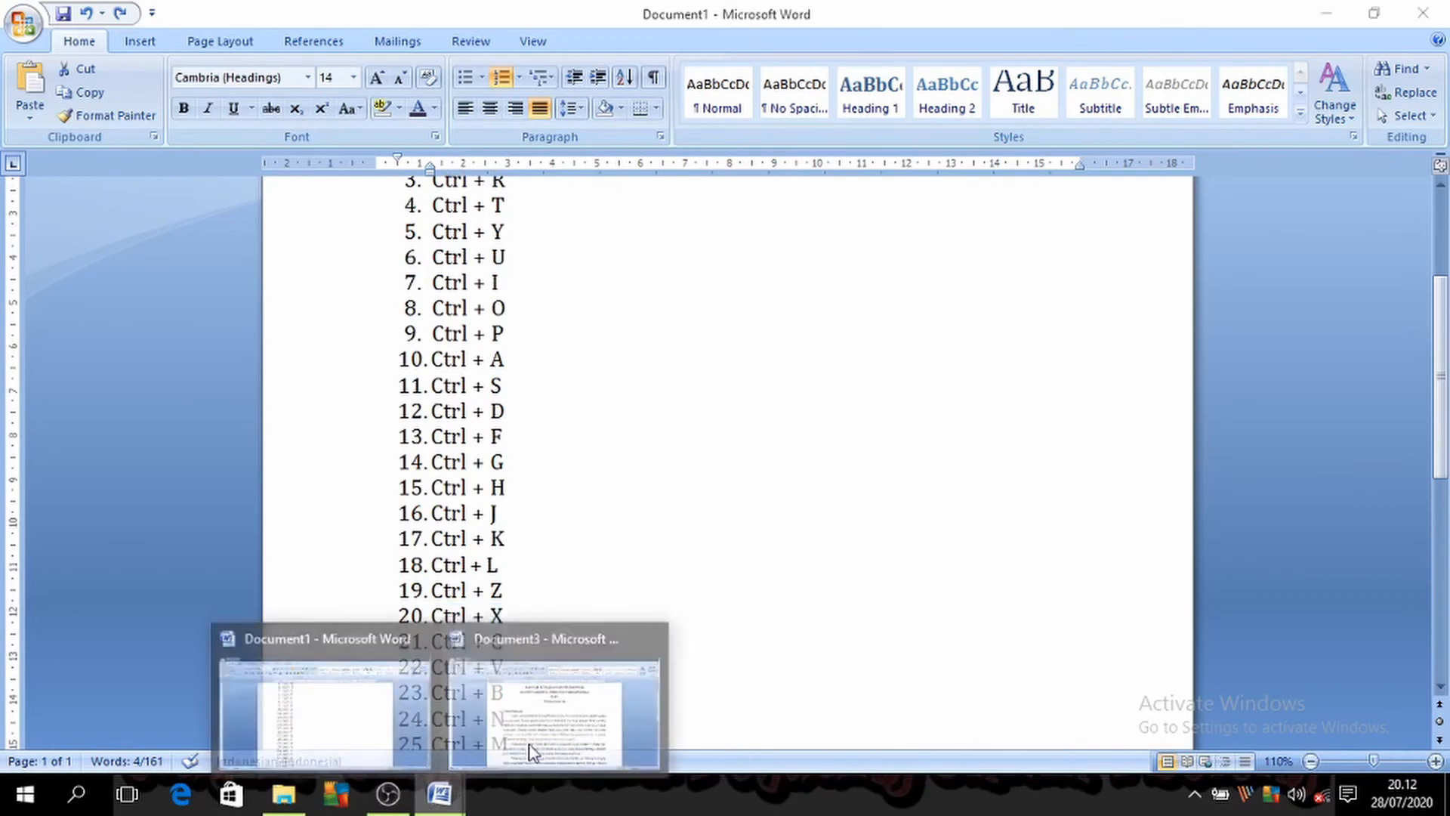
click(536, 725)
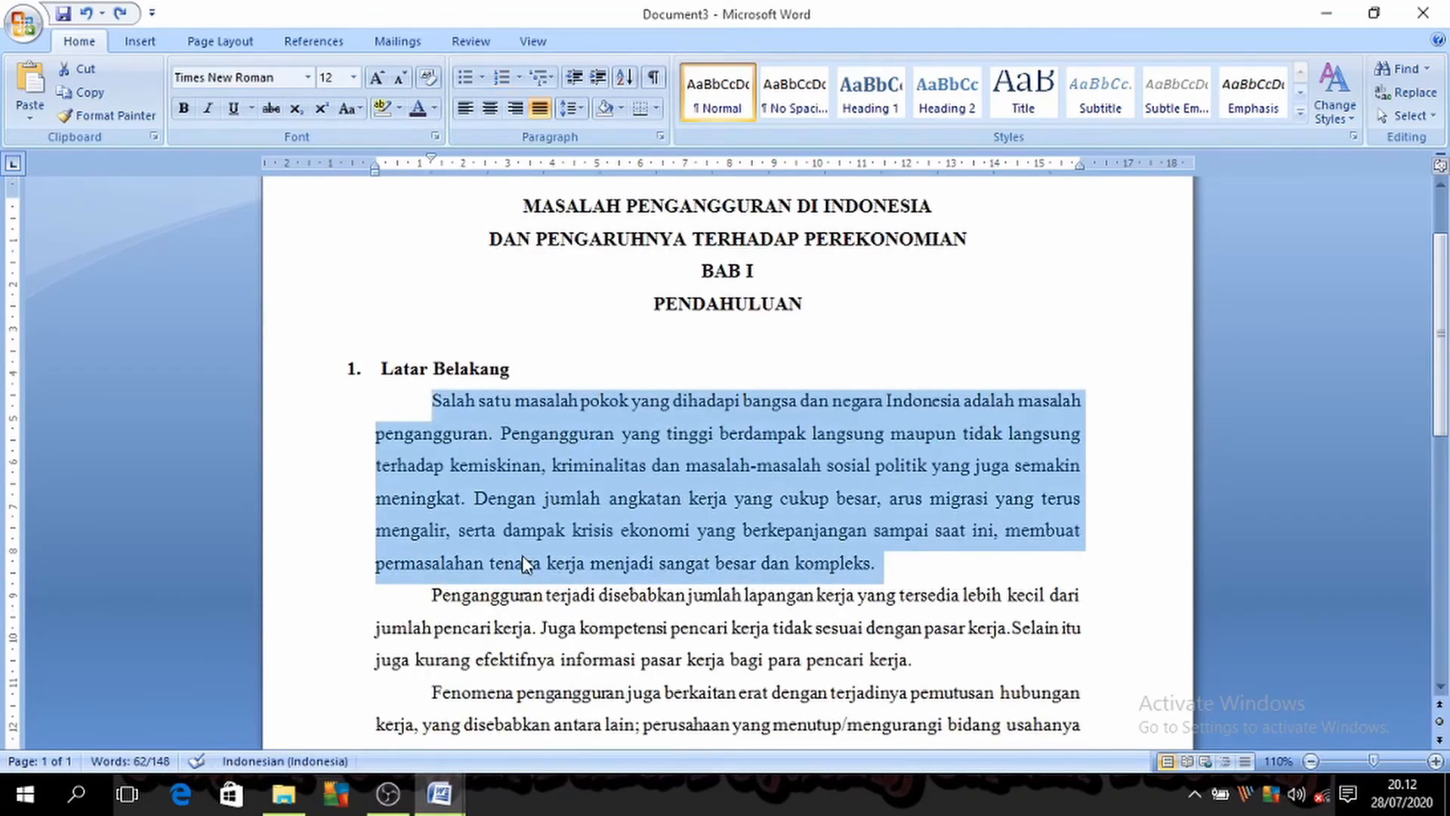
key(ctrl+c)
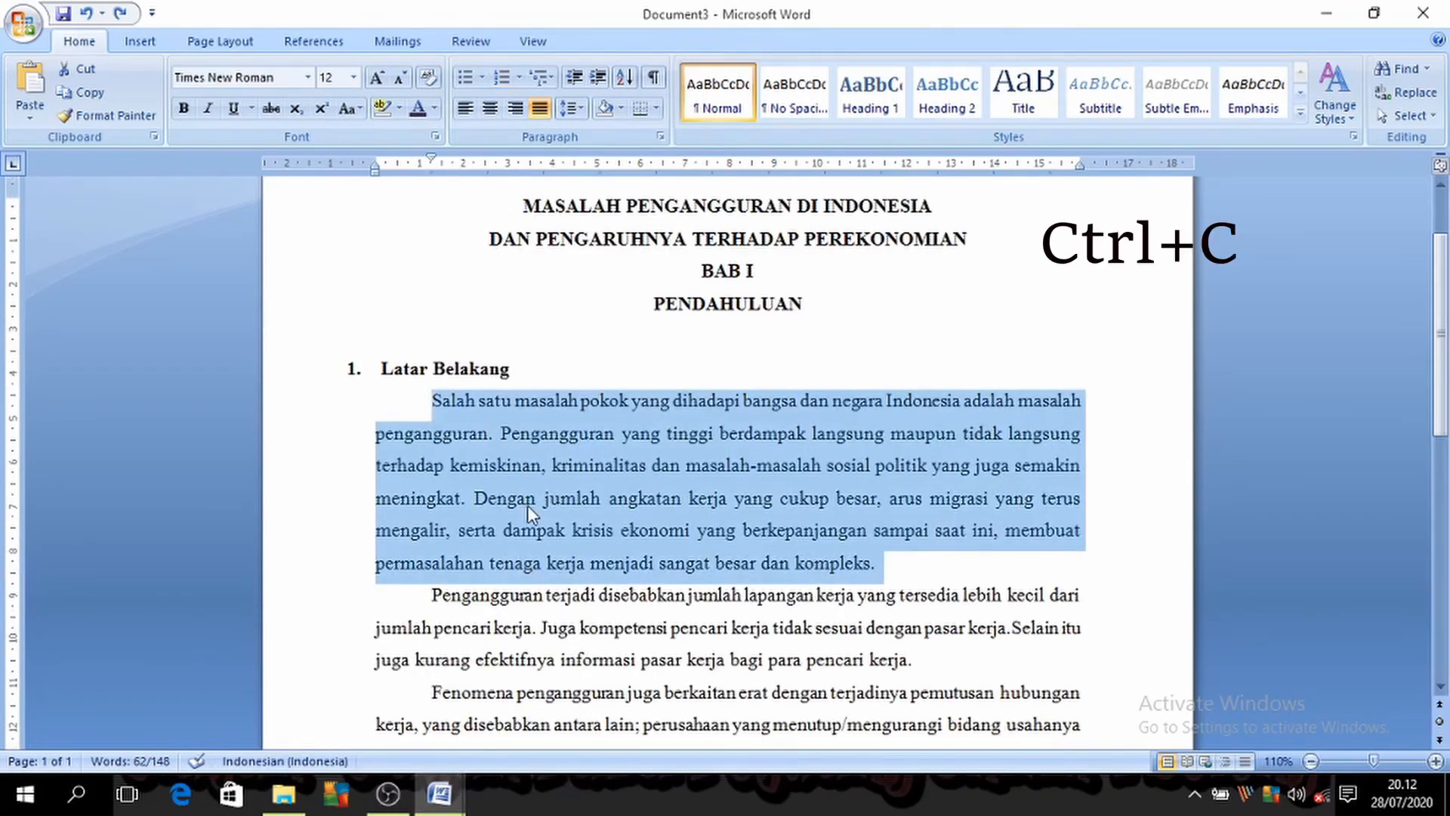
right_click(527, 505)
key(Escape)
Step: Recheck the Document1 list, paste the copied paragraph over the selected one in Document3, and try a second copy after it, undoing that copy
mouse_move(445, 793)
click(321, 724)
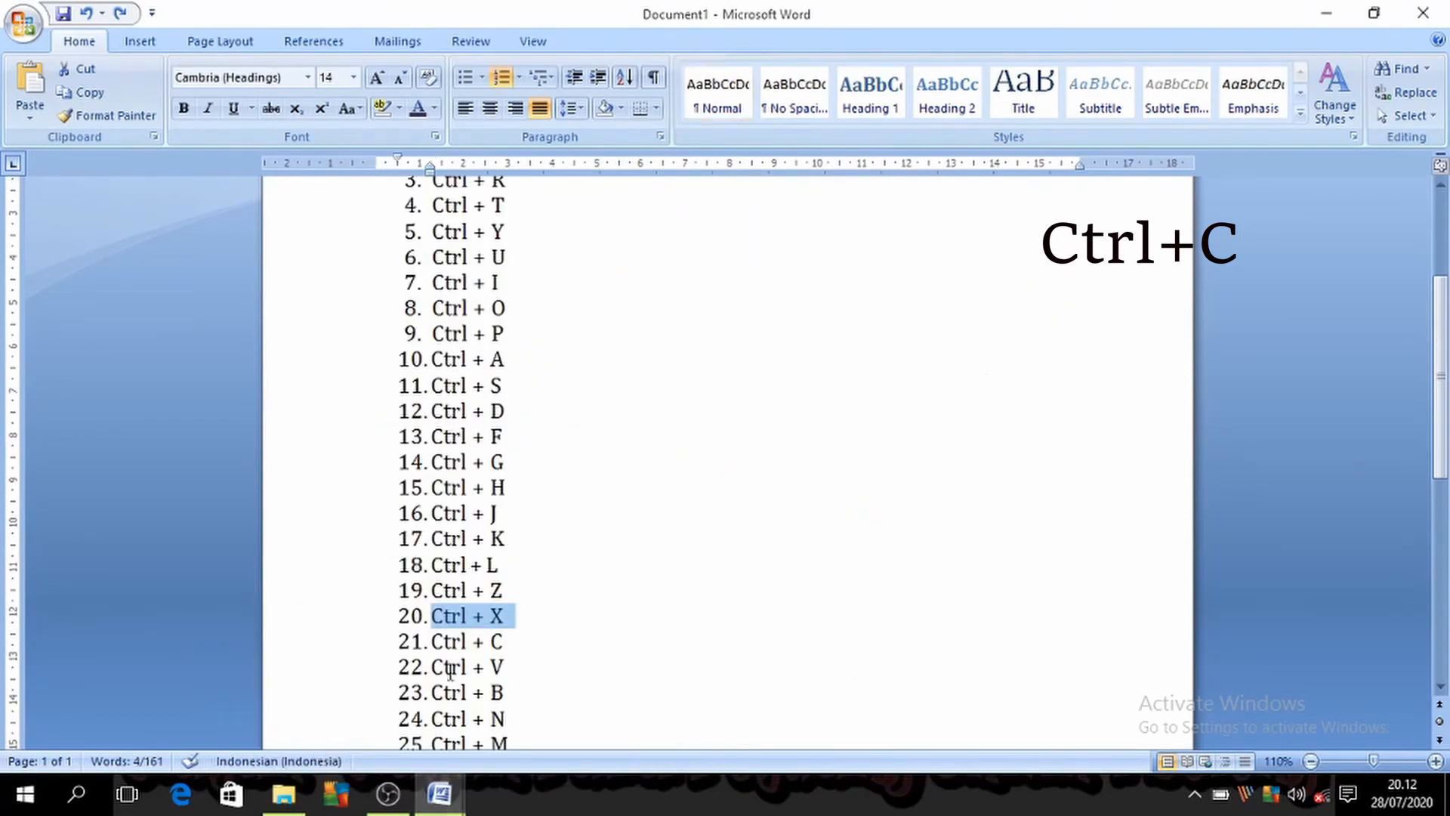
click(457, 799)
click(518, 736)
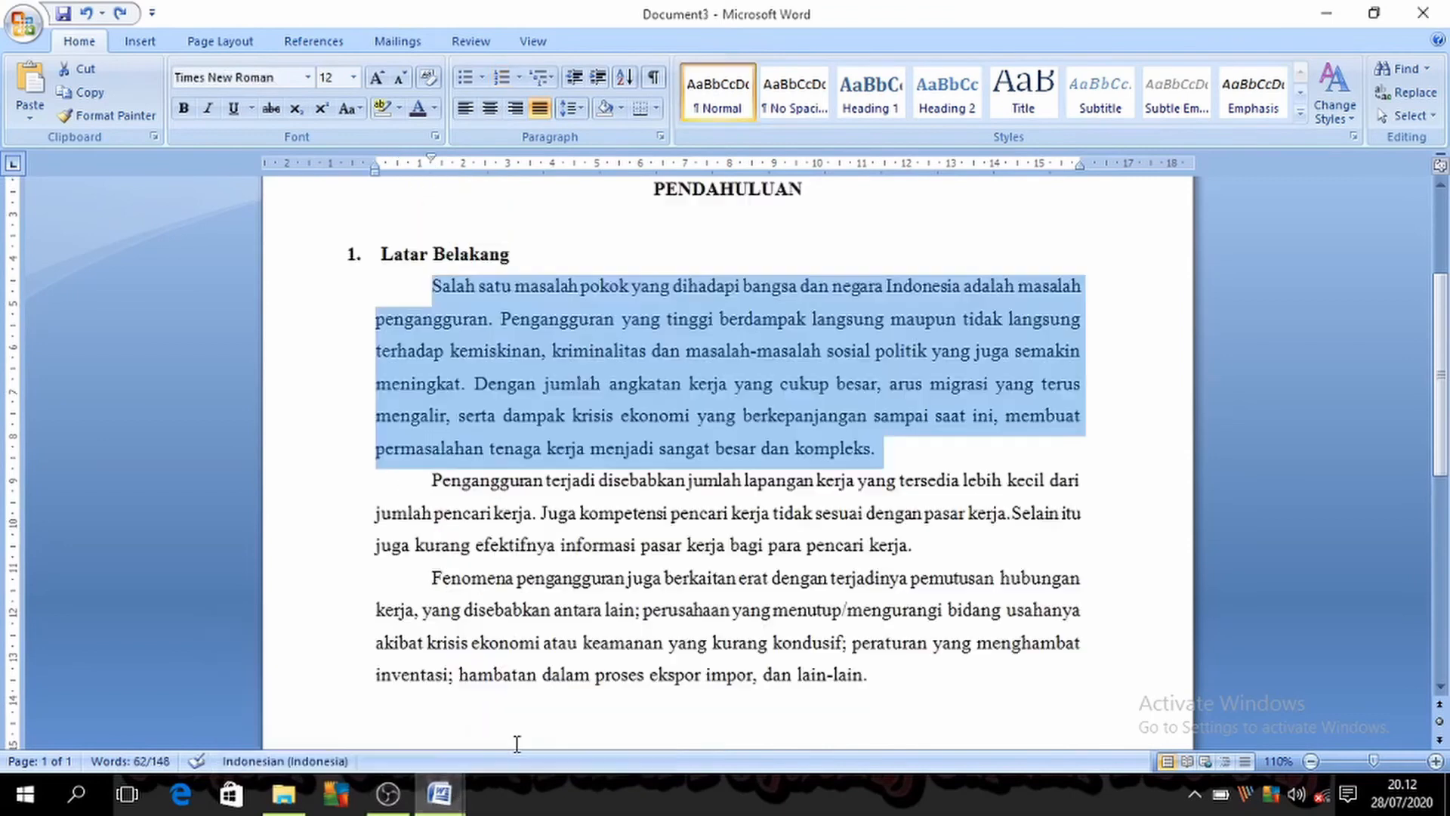
key(ctrl+v)
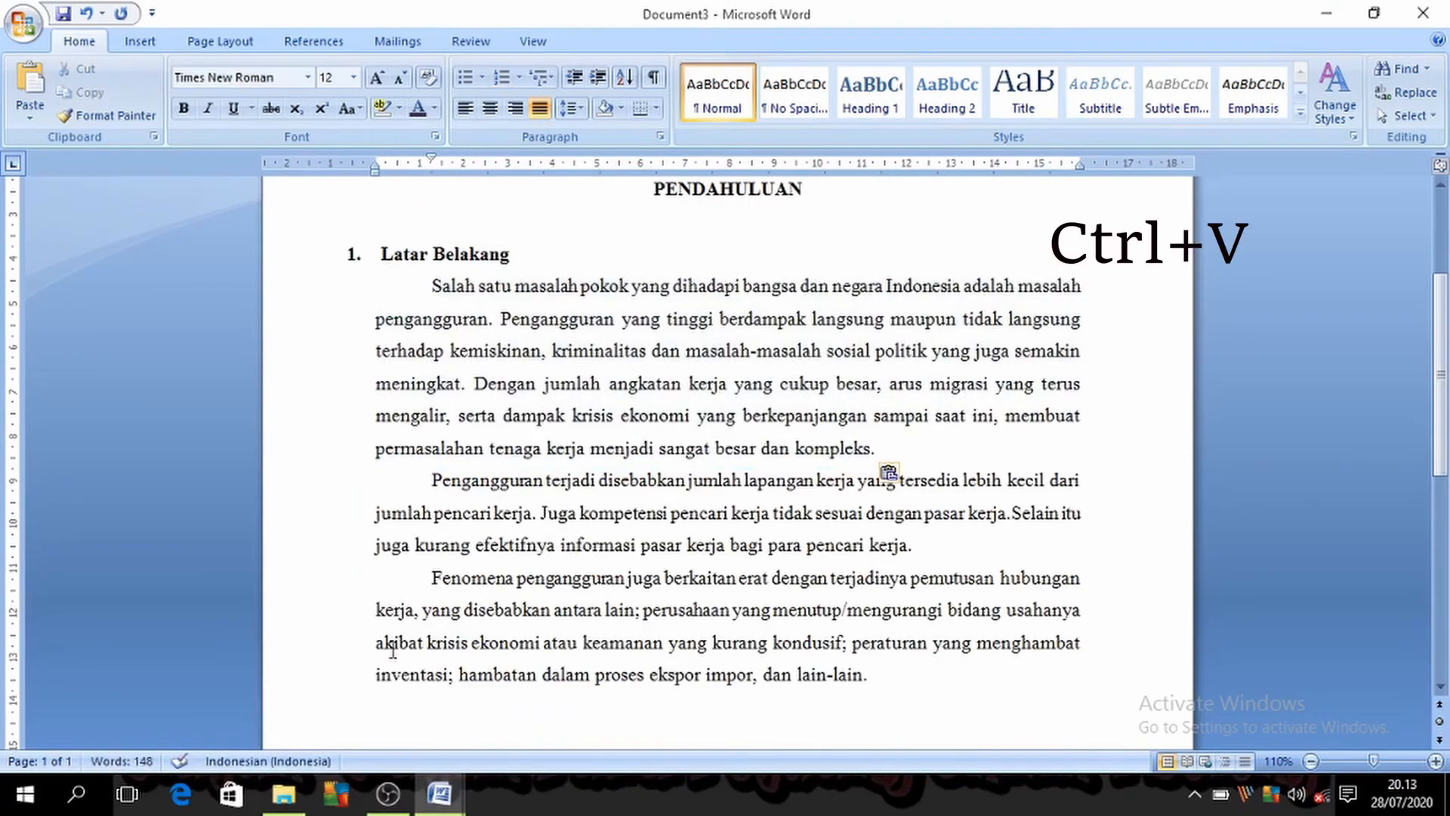
key(ctrl+z)
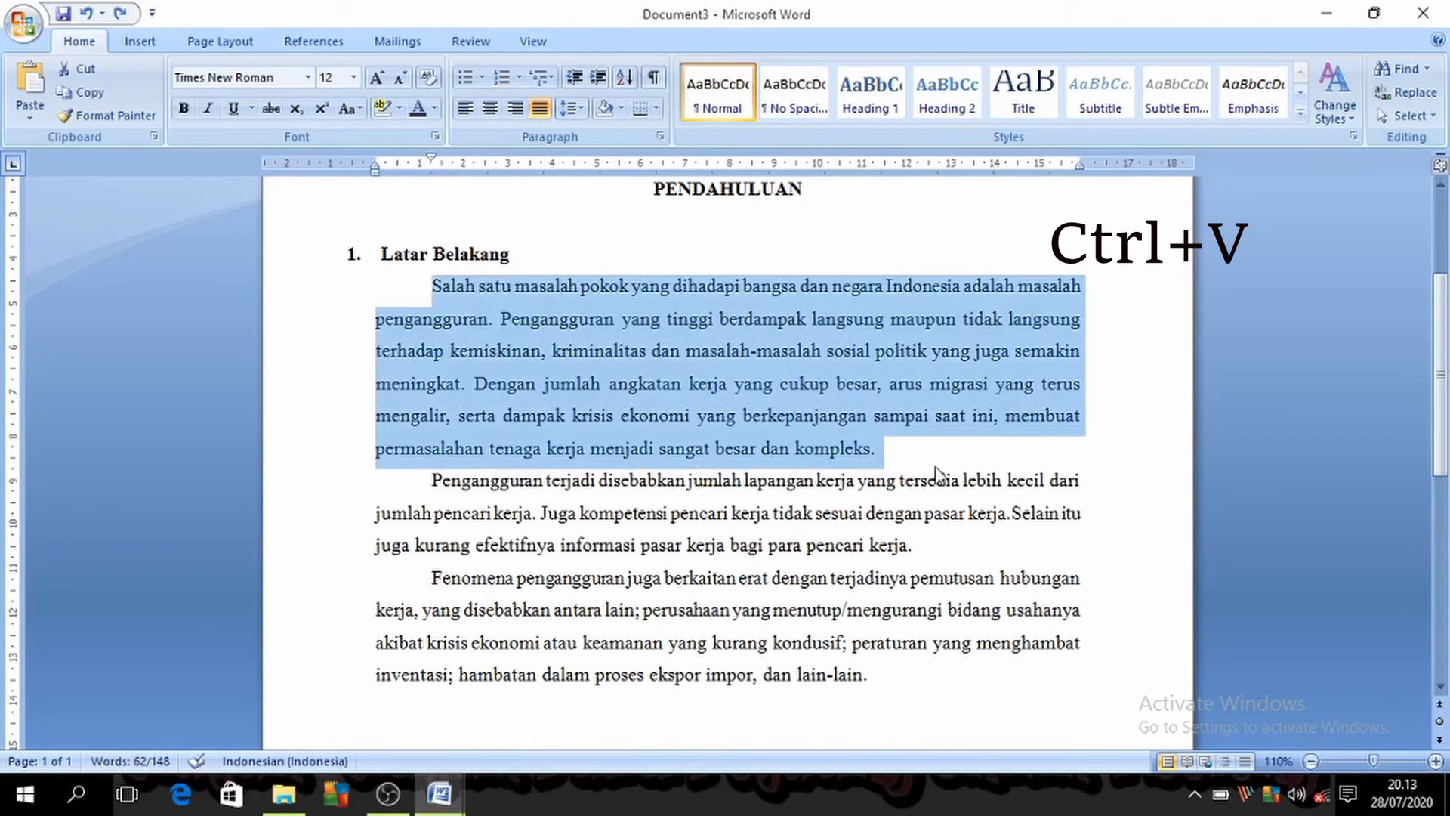
key(ctrl+v)
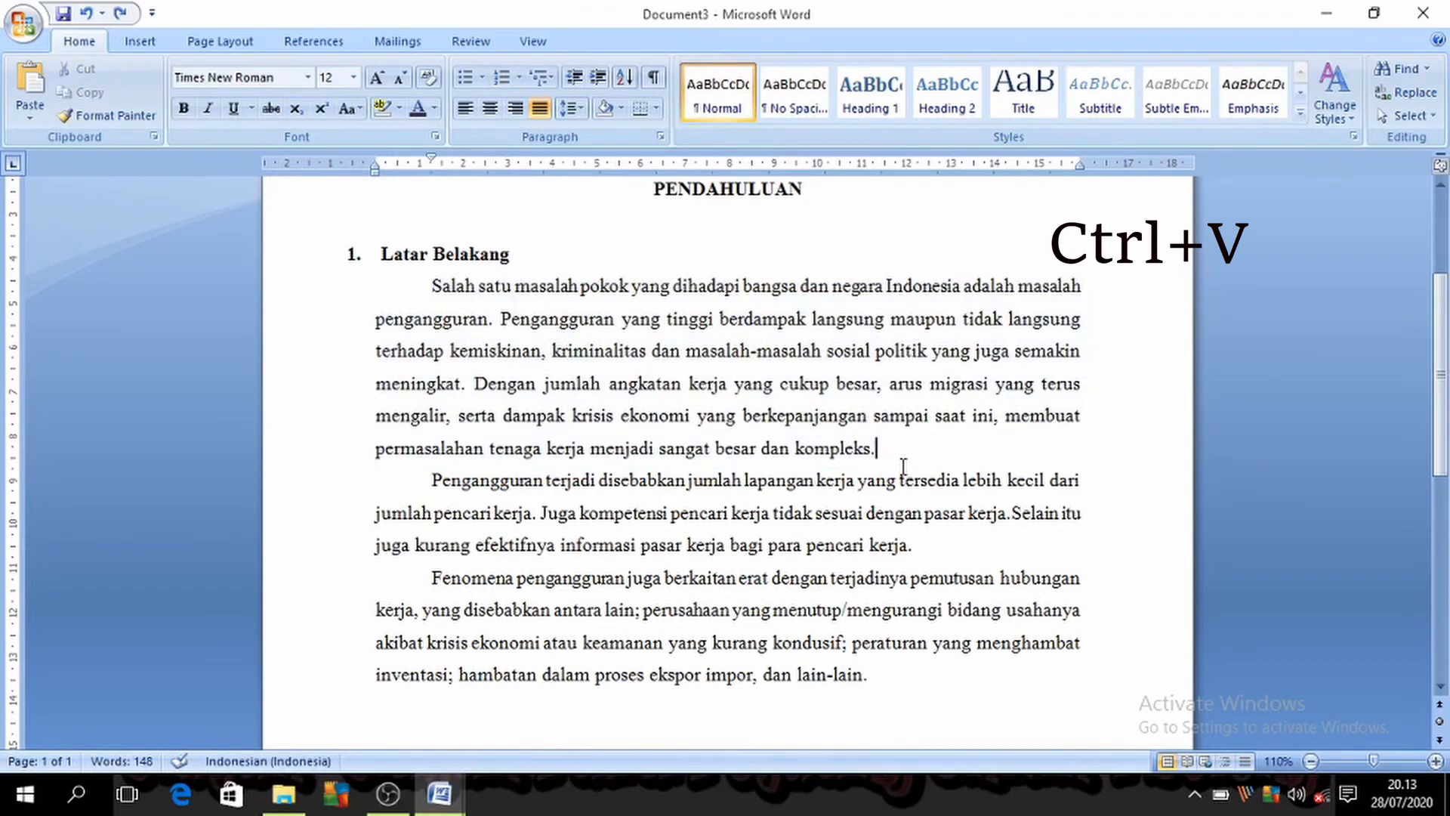
key(ctrl+v)
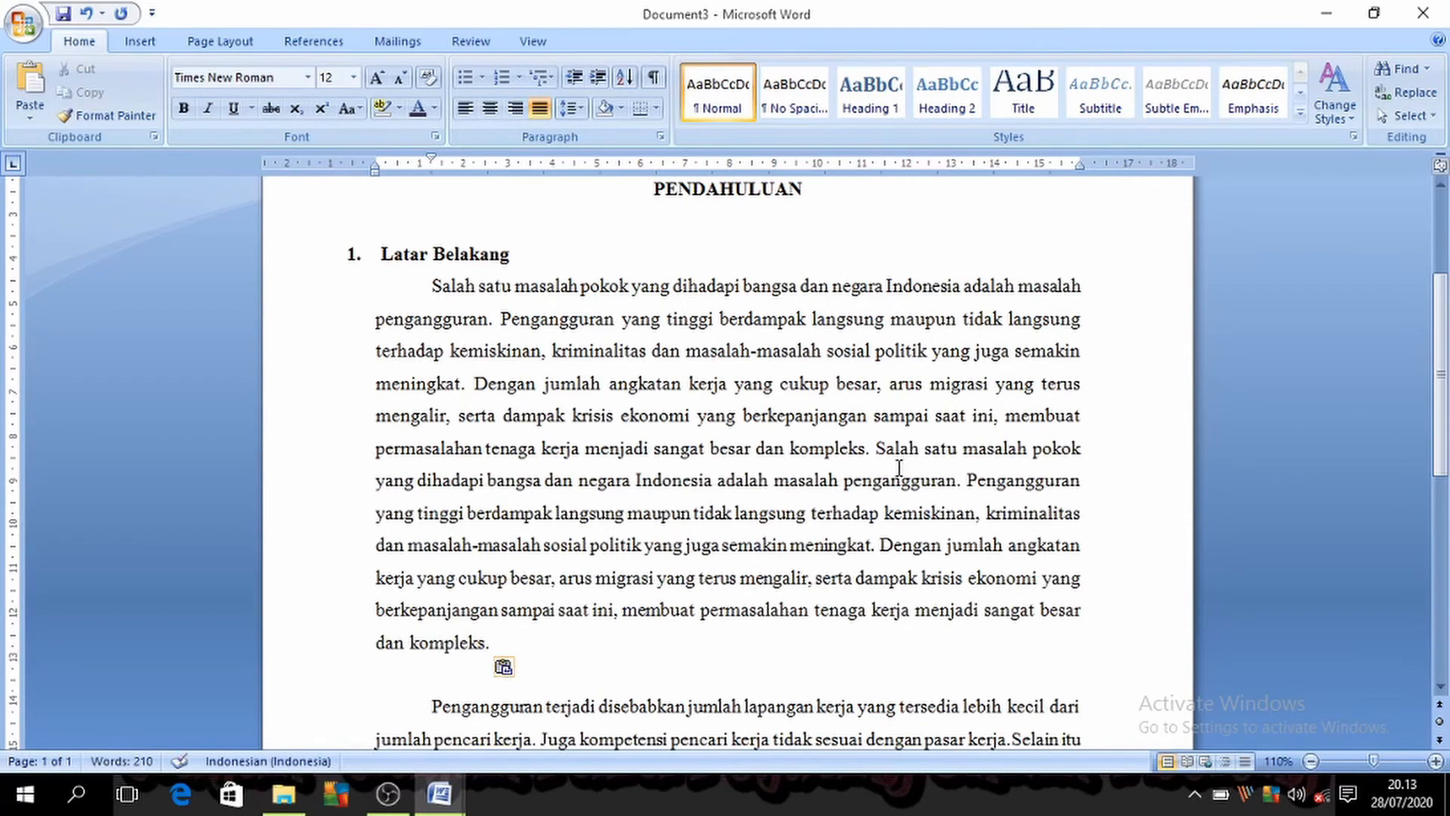
key(ctrl+z)
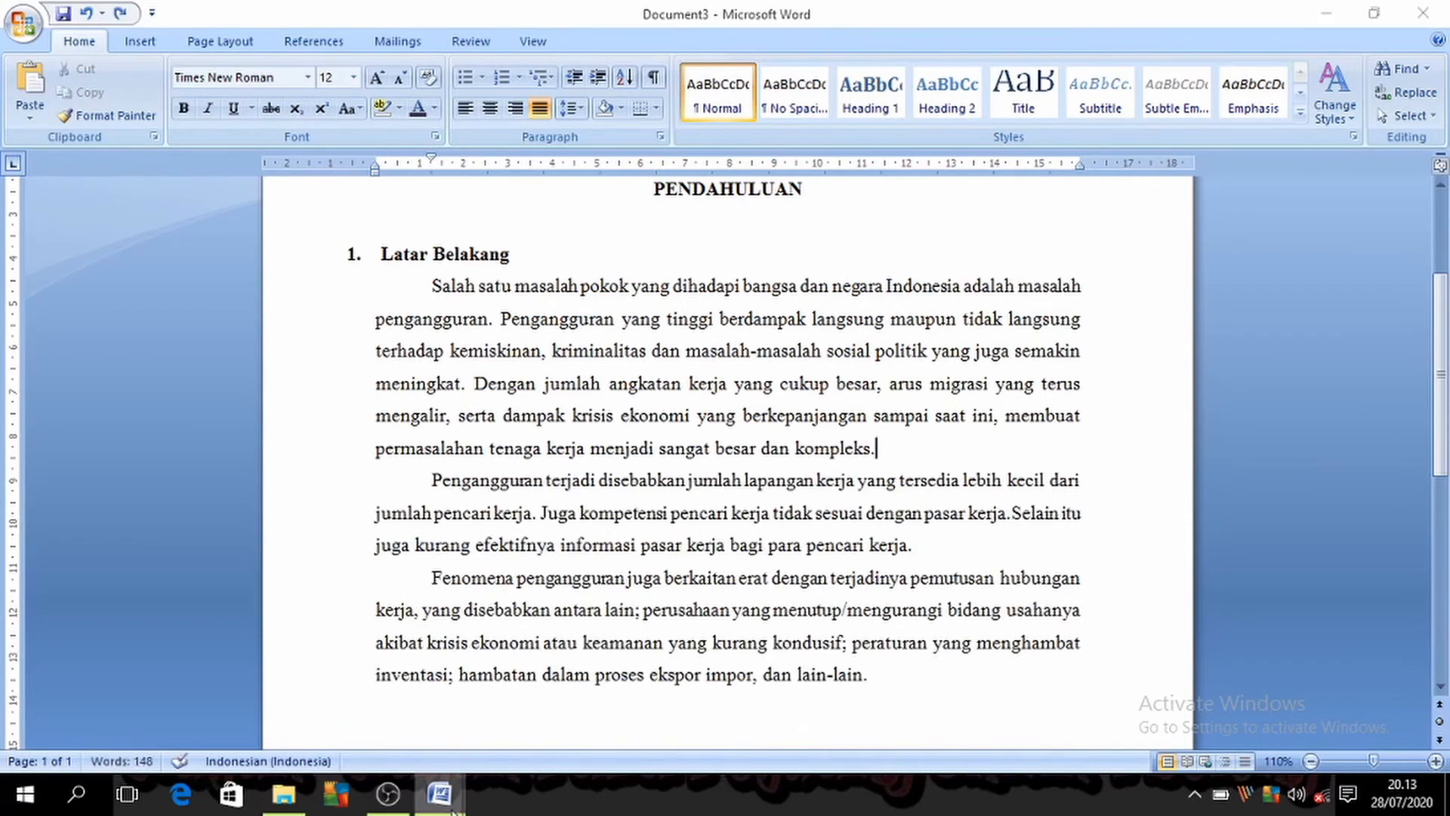
Step: Place the cursor at the "Ctrl + B" entry in Document1, then select the first body paragraph under "Latar Belakang" in Document3
mouse_move(439, 793)
click(333, 765)
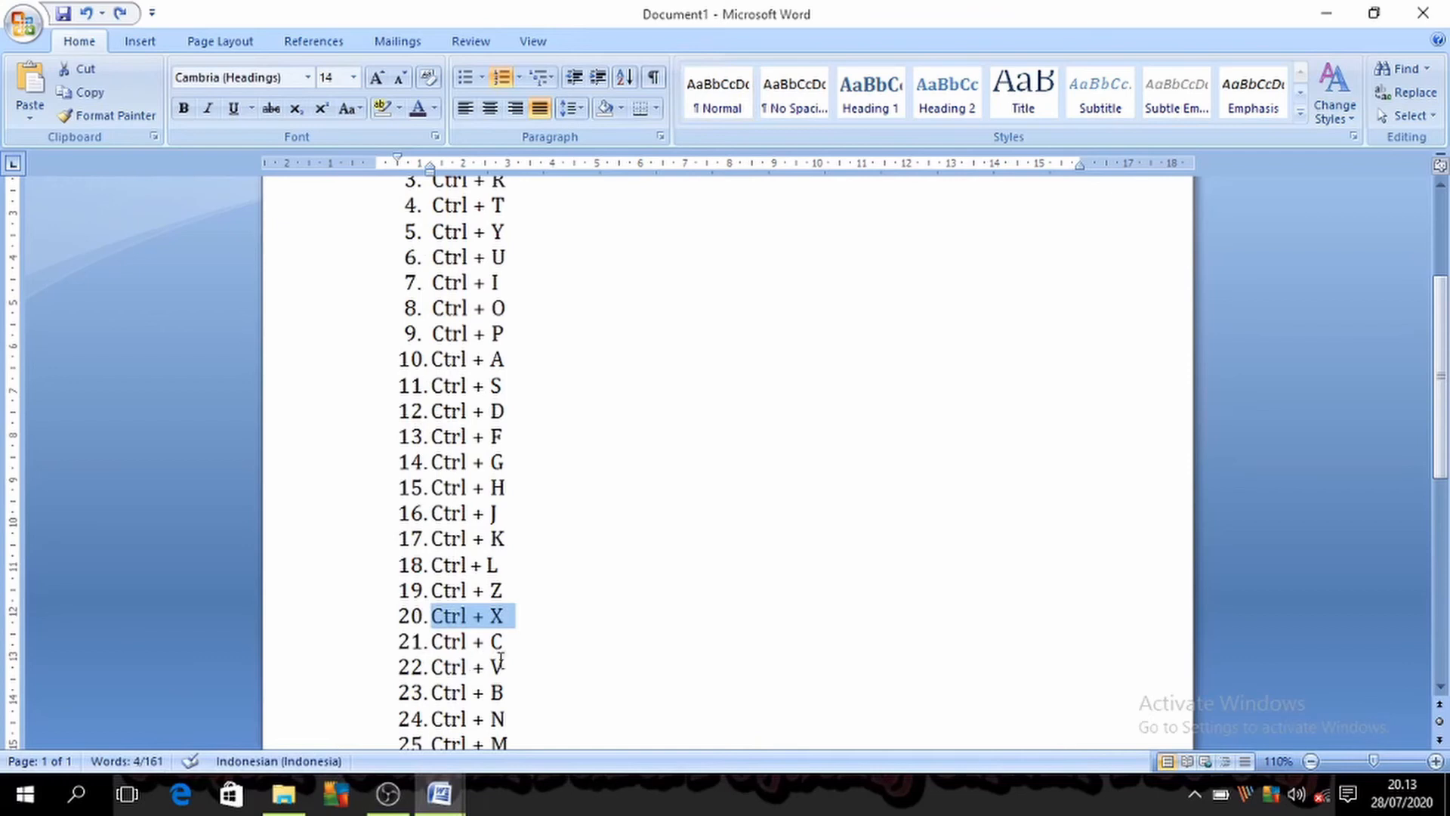
click(520, 693)
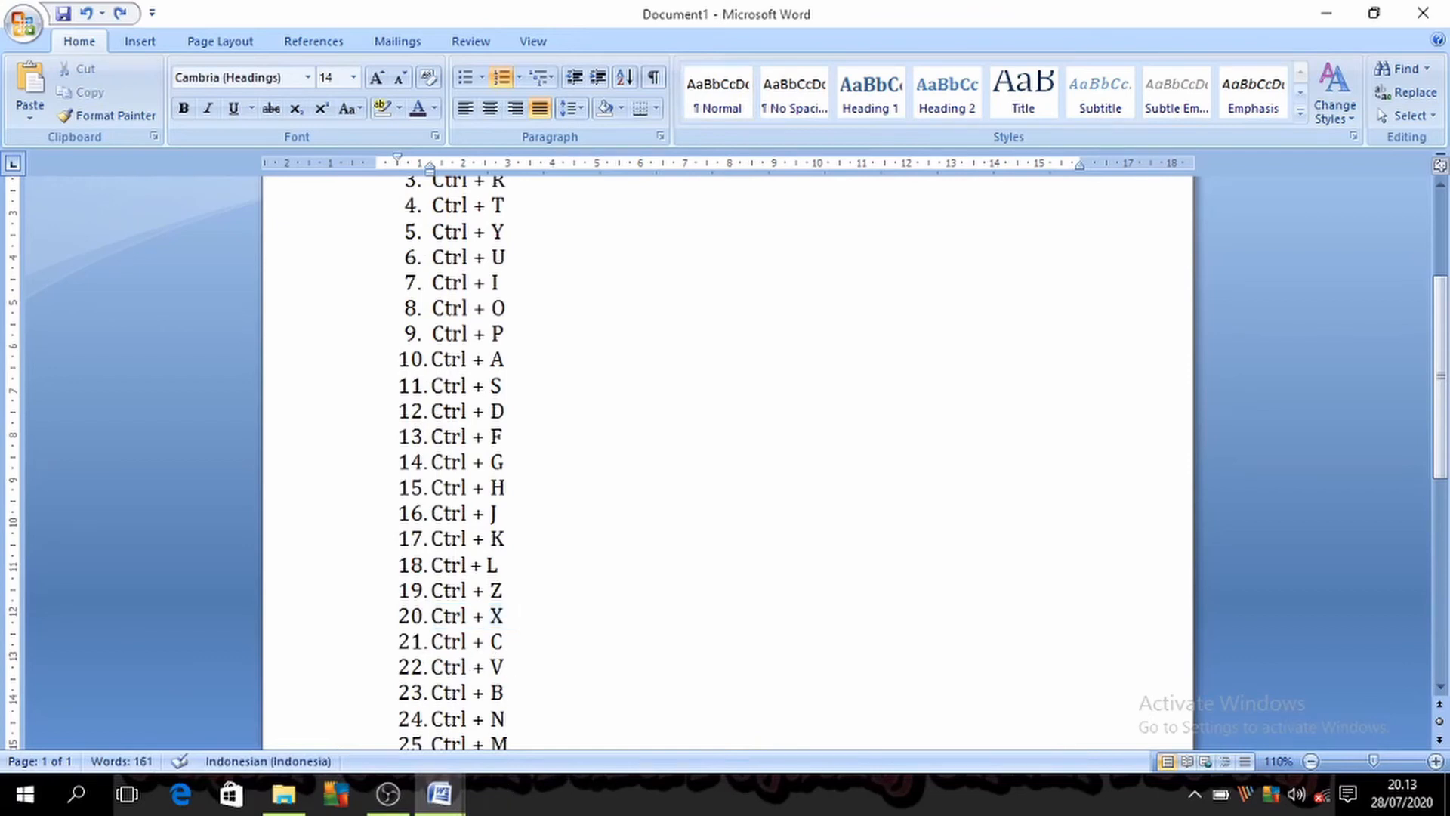
mouse_move(440, 793)
click(498, 742)
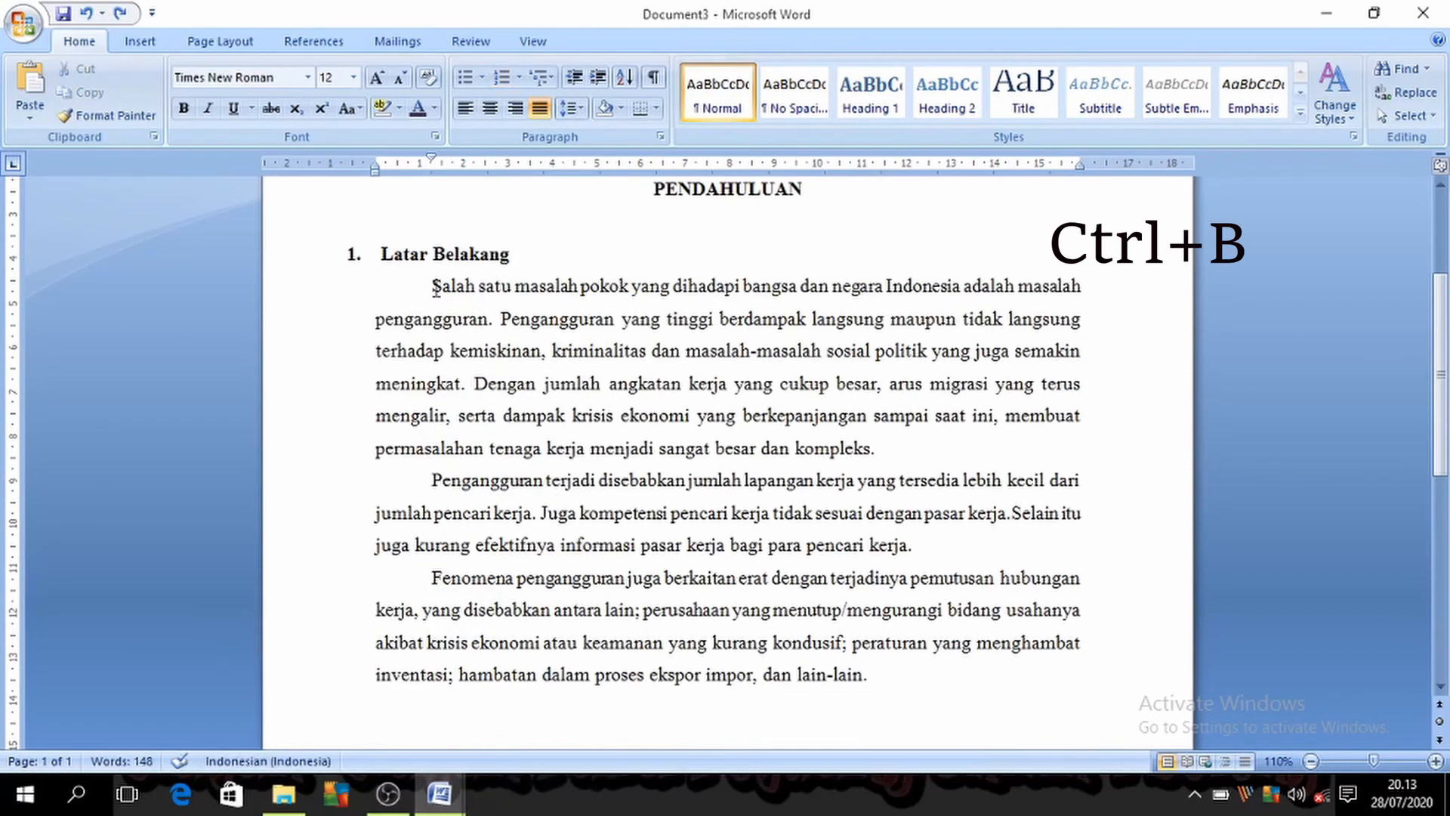
drag(435, 287, 885, 447)
Step: Consult the Document1 list, return to Document3, create a new blank document from there, and close it
click(468, 795)
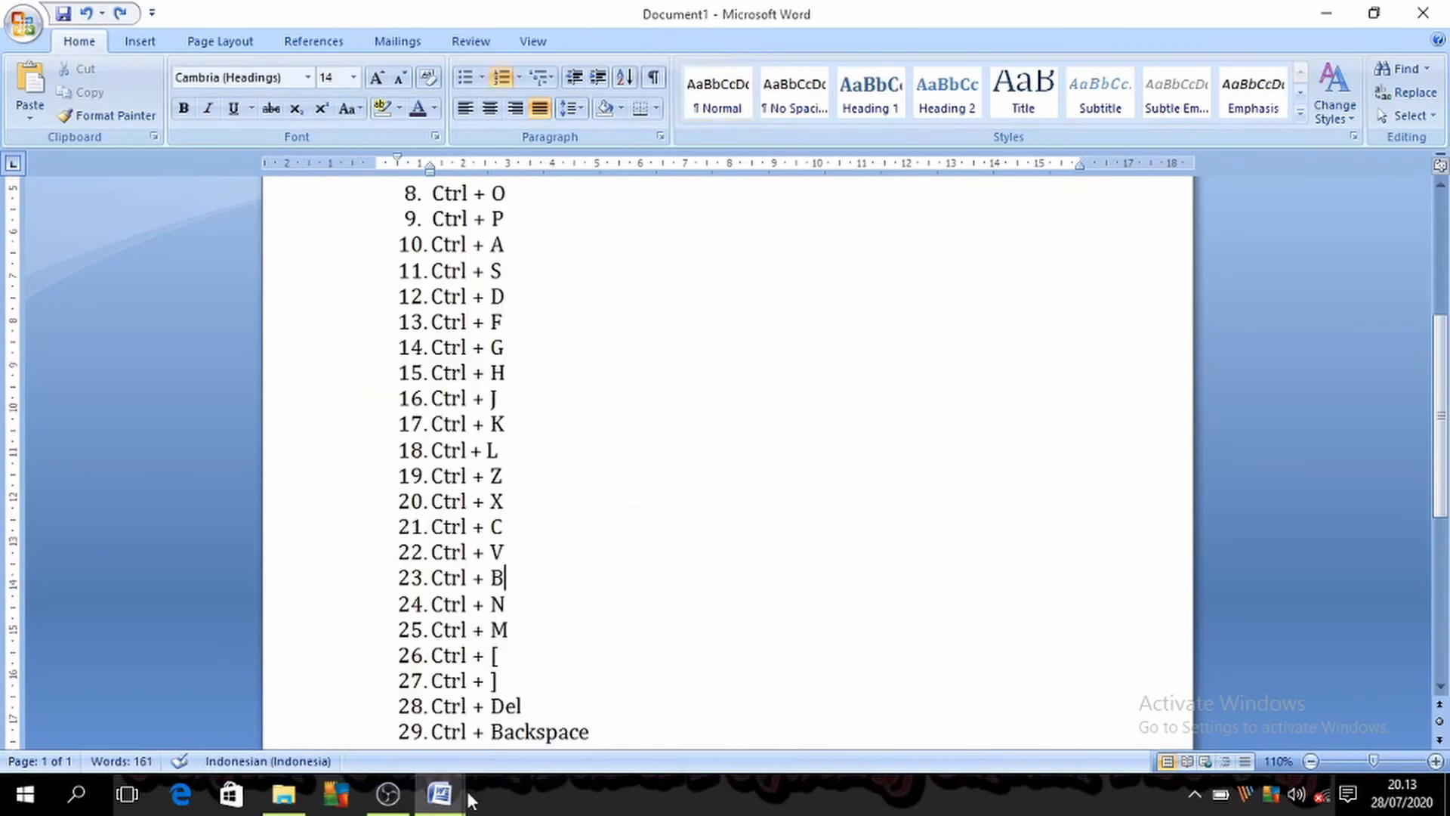
mouse_move(465, 796)
click(542, 755)
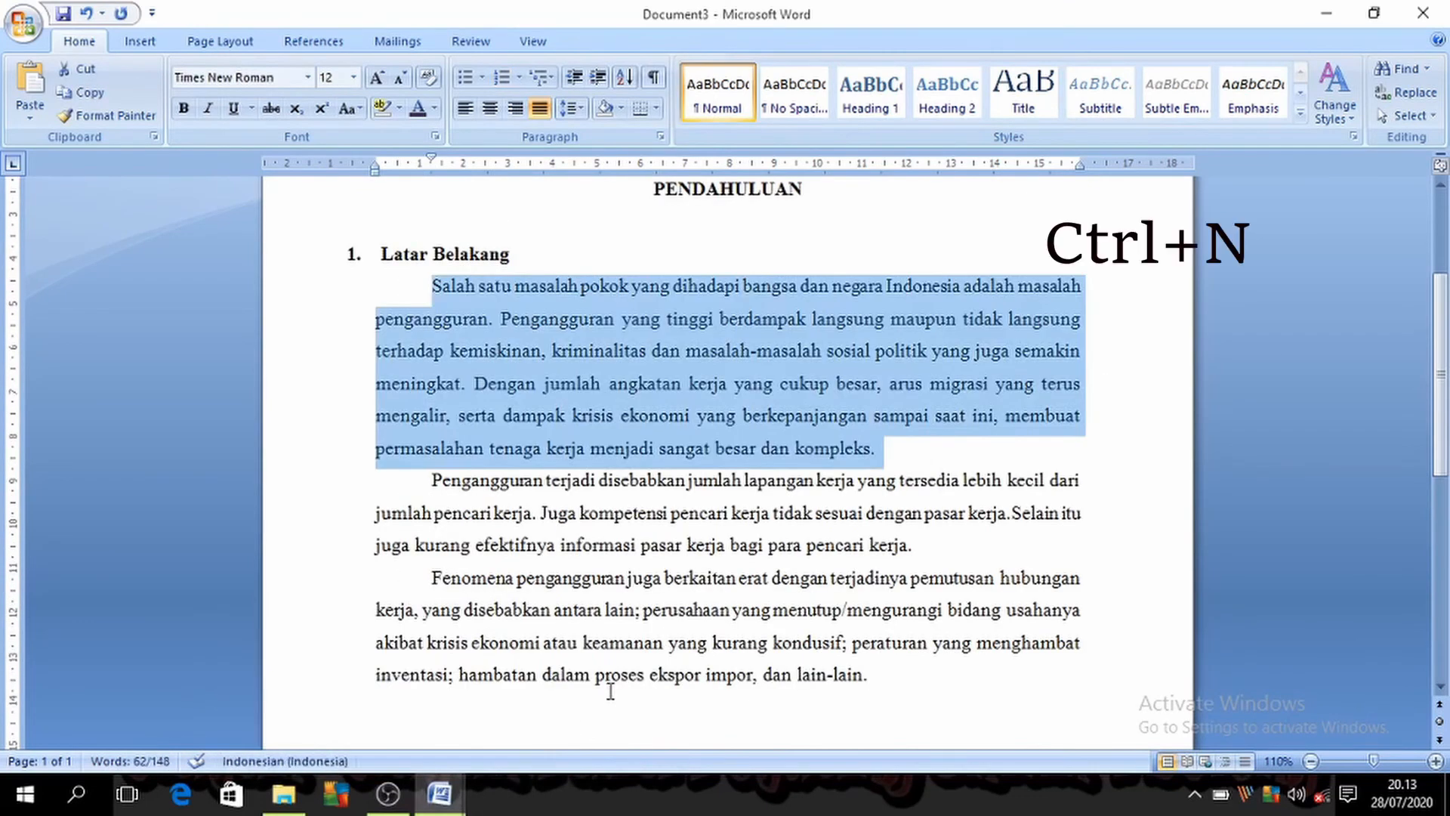
key(ctrl+n)
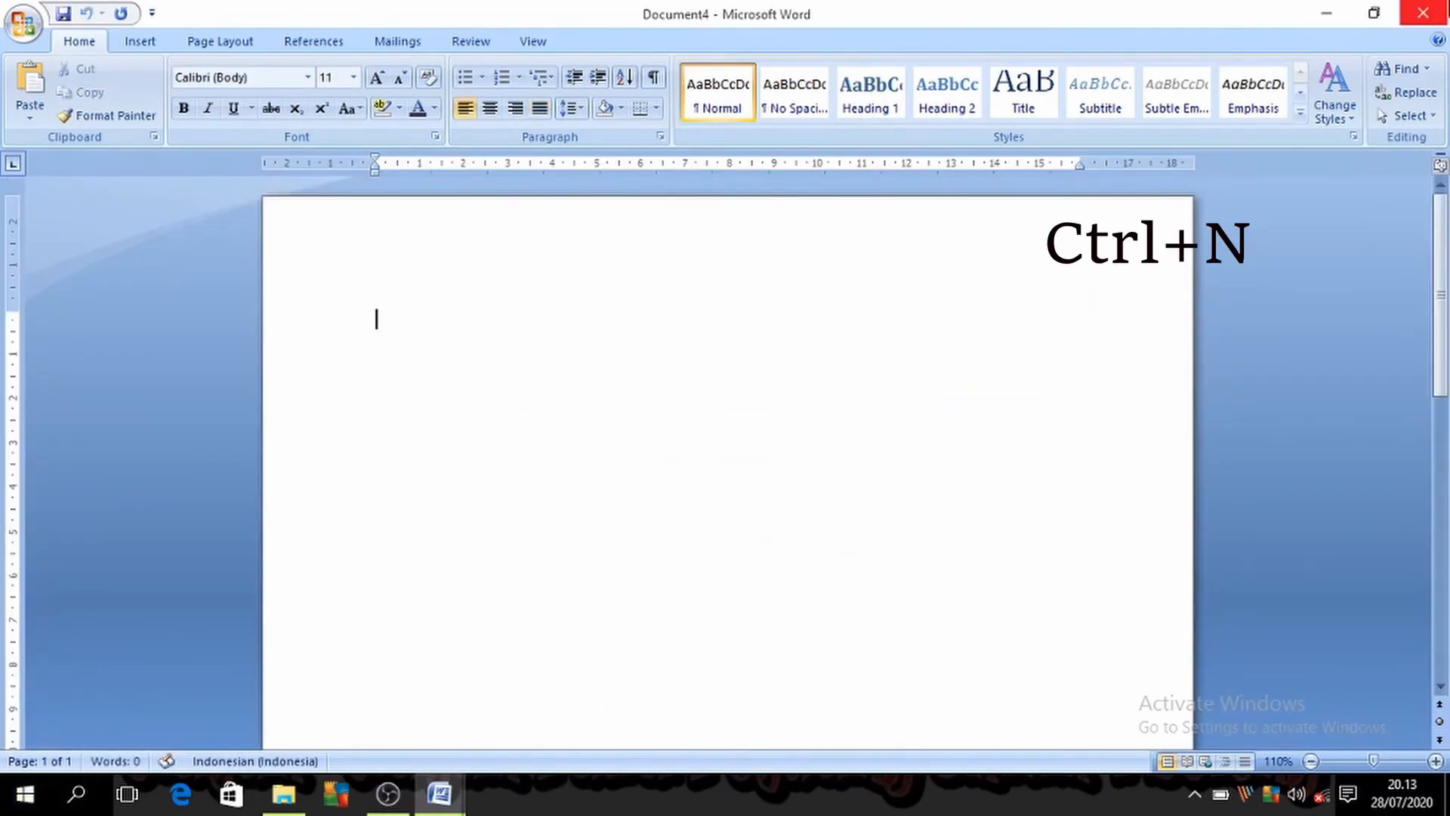
click(1423, 13)
Step: Consult "Ctrl + M" in the Document1 list, then indent the selected first body paragraph in Document3 several levels and remove the added indent
mouse_move(440, 793)
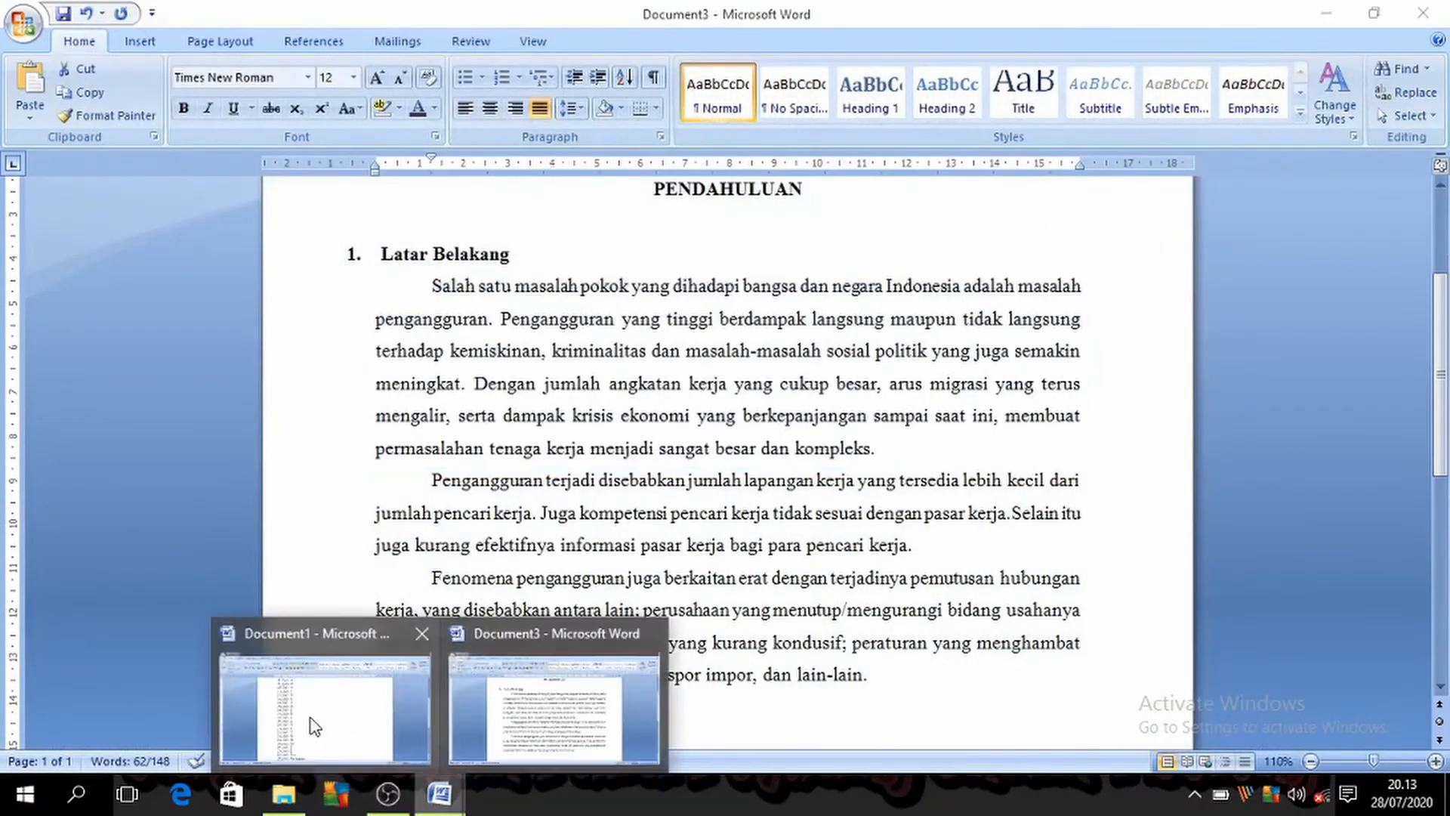
click(315, 726)
scroll(627, 641, down, 1)
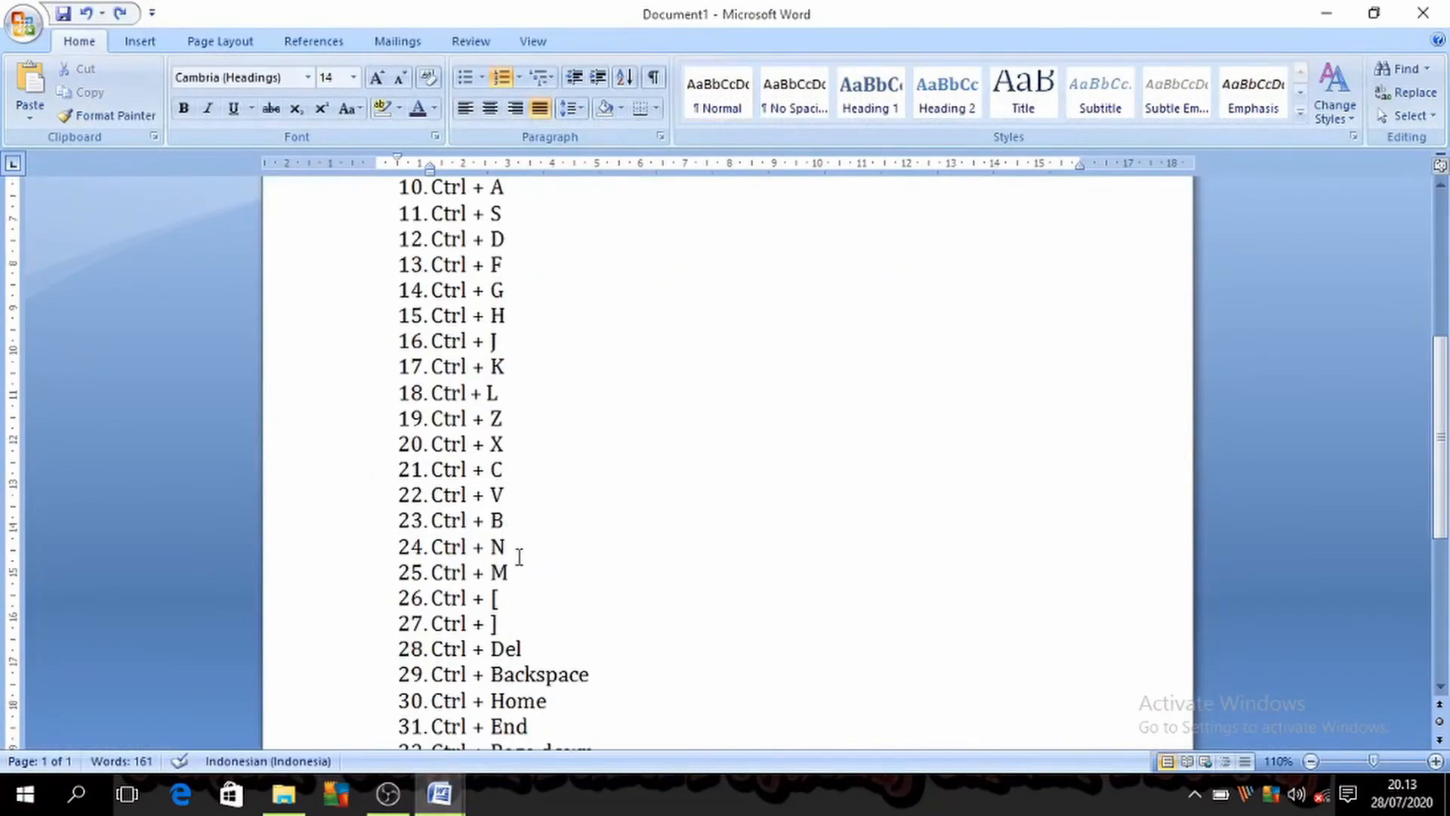
mouse_move(439, 793)
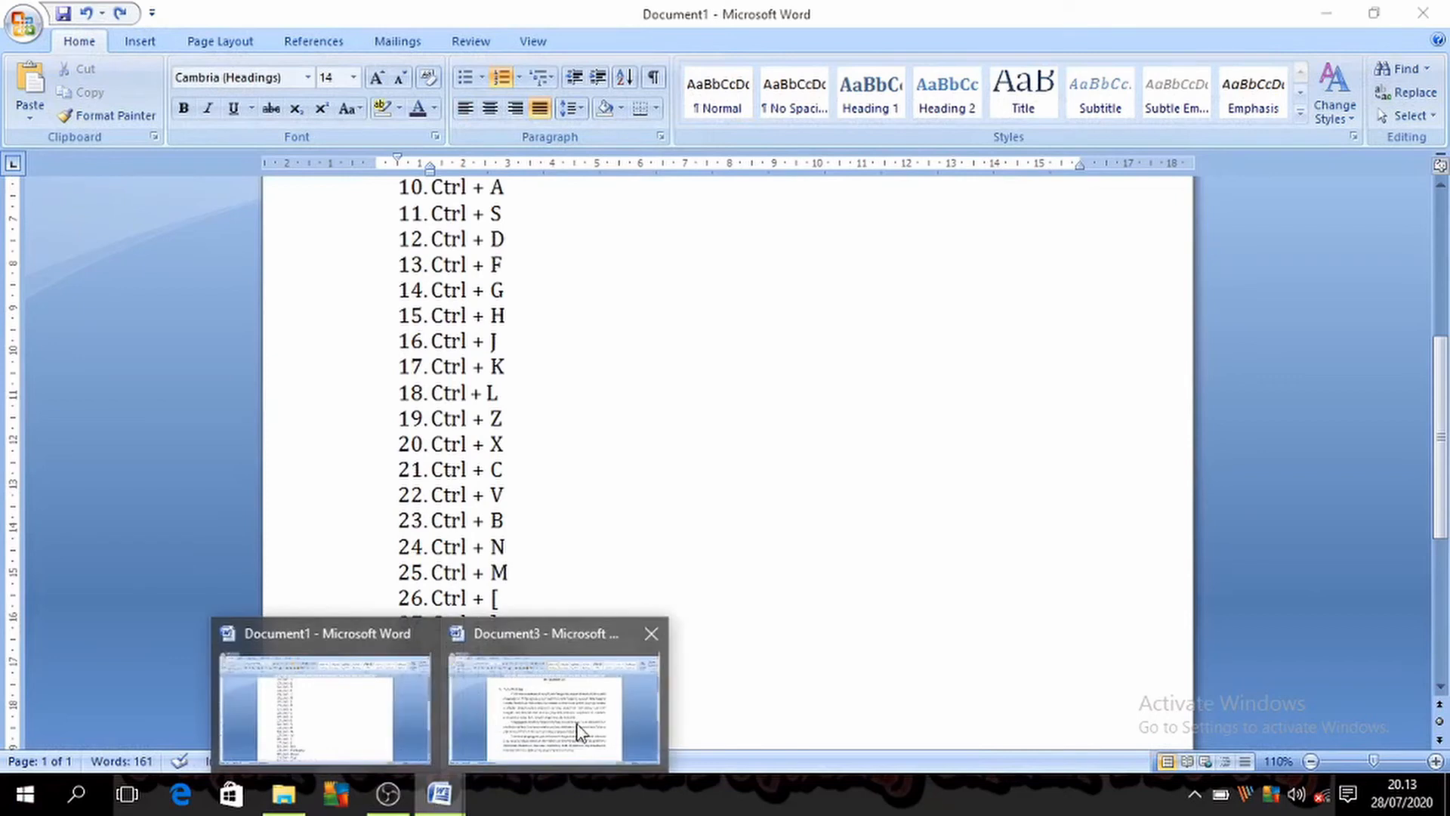
click(578, 723)
key(ctrl+m)
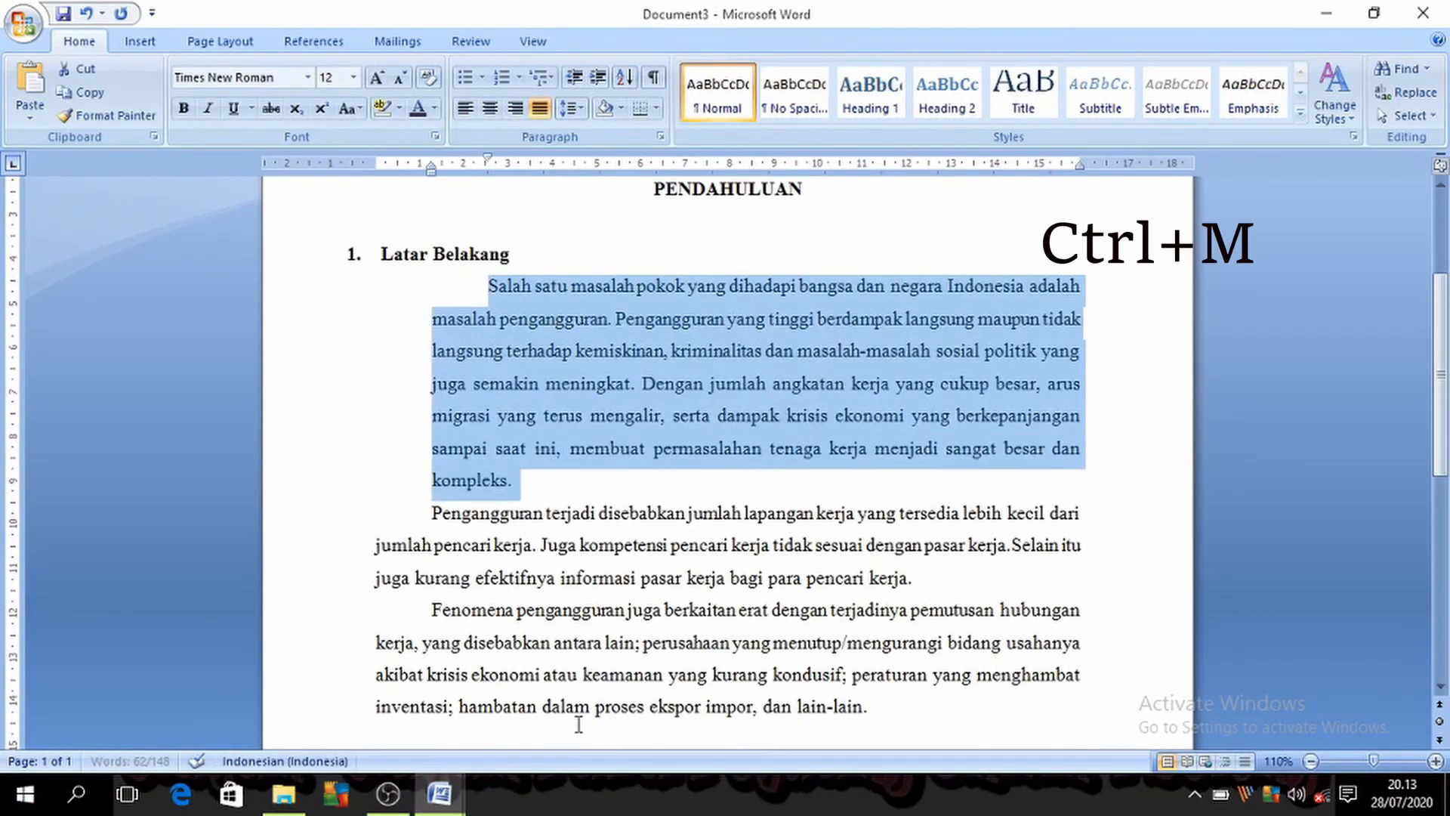
key(ctrl+m)
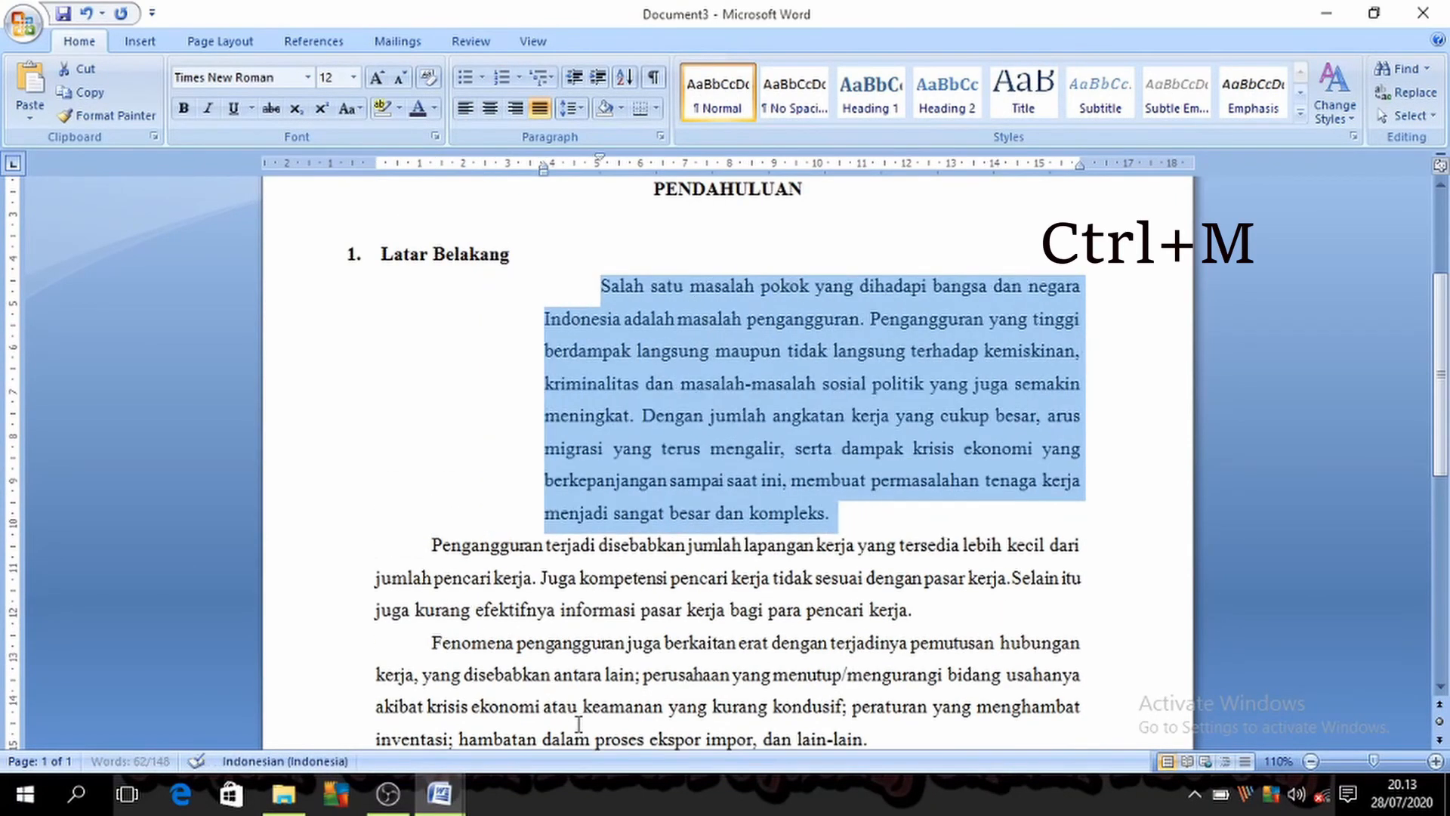
key(ctrl+m)
key(ctrl+shift+m)
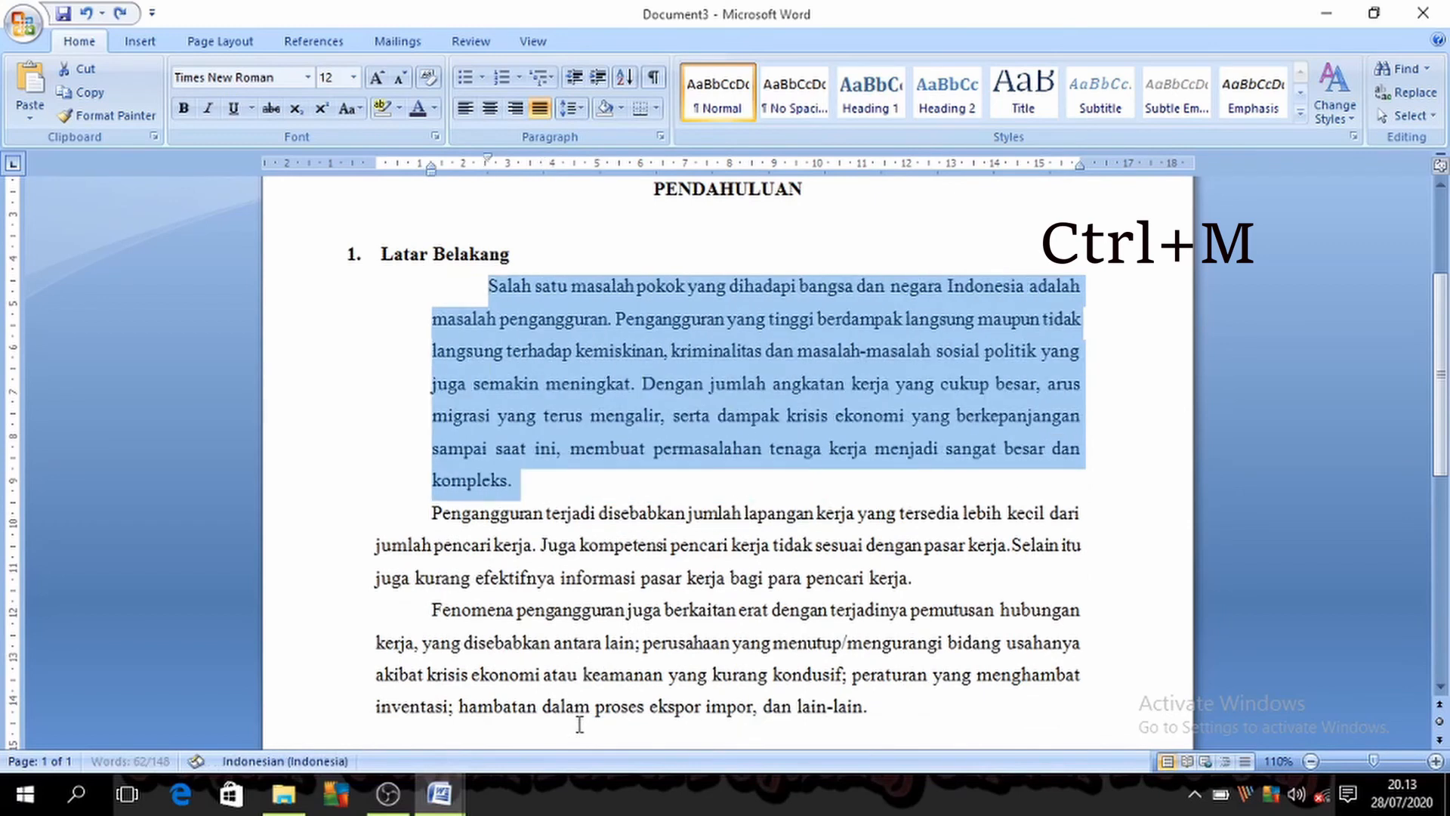
key(ctrl+shift+m)
click(697, 578)
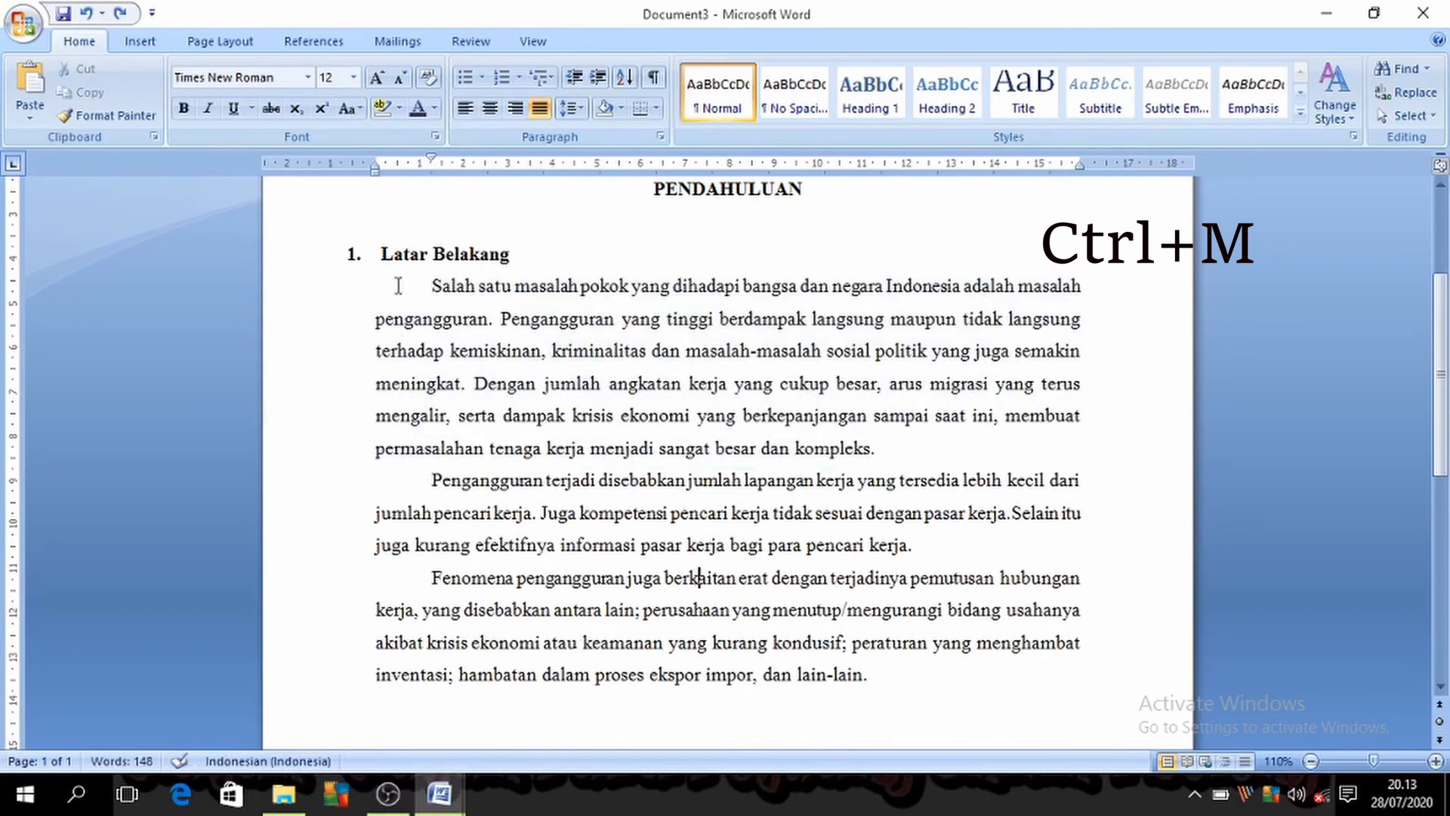
Step: Reselect the first body paragraph, increase its left indent again, and decrease it back to the margin
drag(400, 285, 894, 464)
key(ctrl+m)
key(ctrl+m)
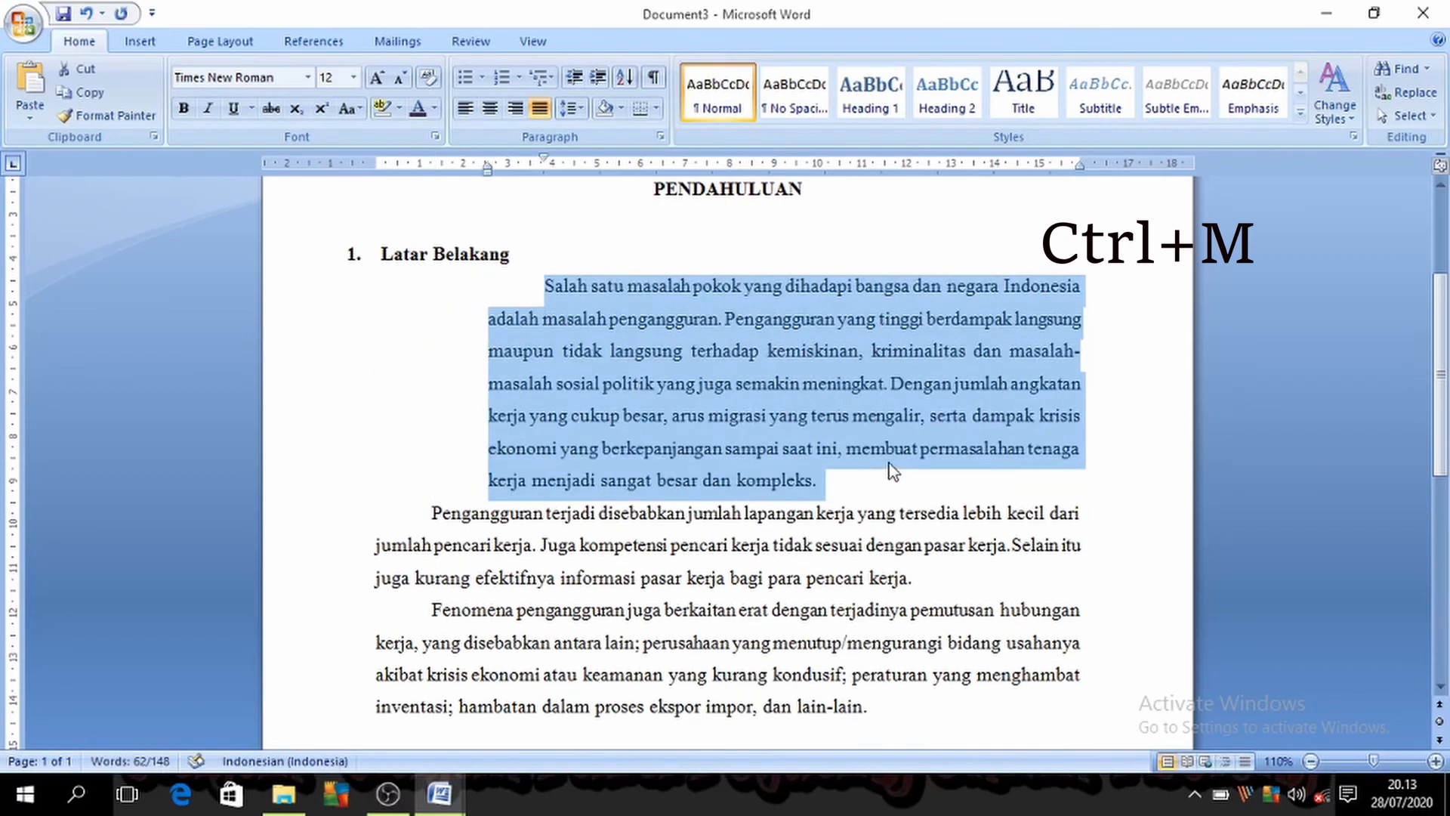
key(ctrl+shift+m)
key(ctrl+shift+m)
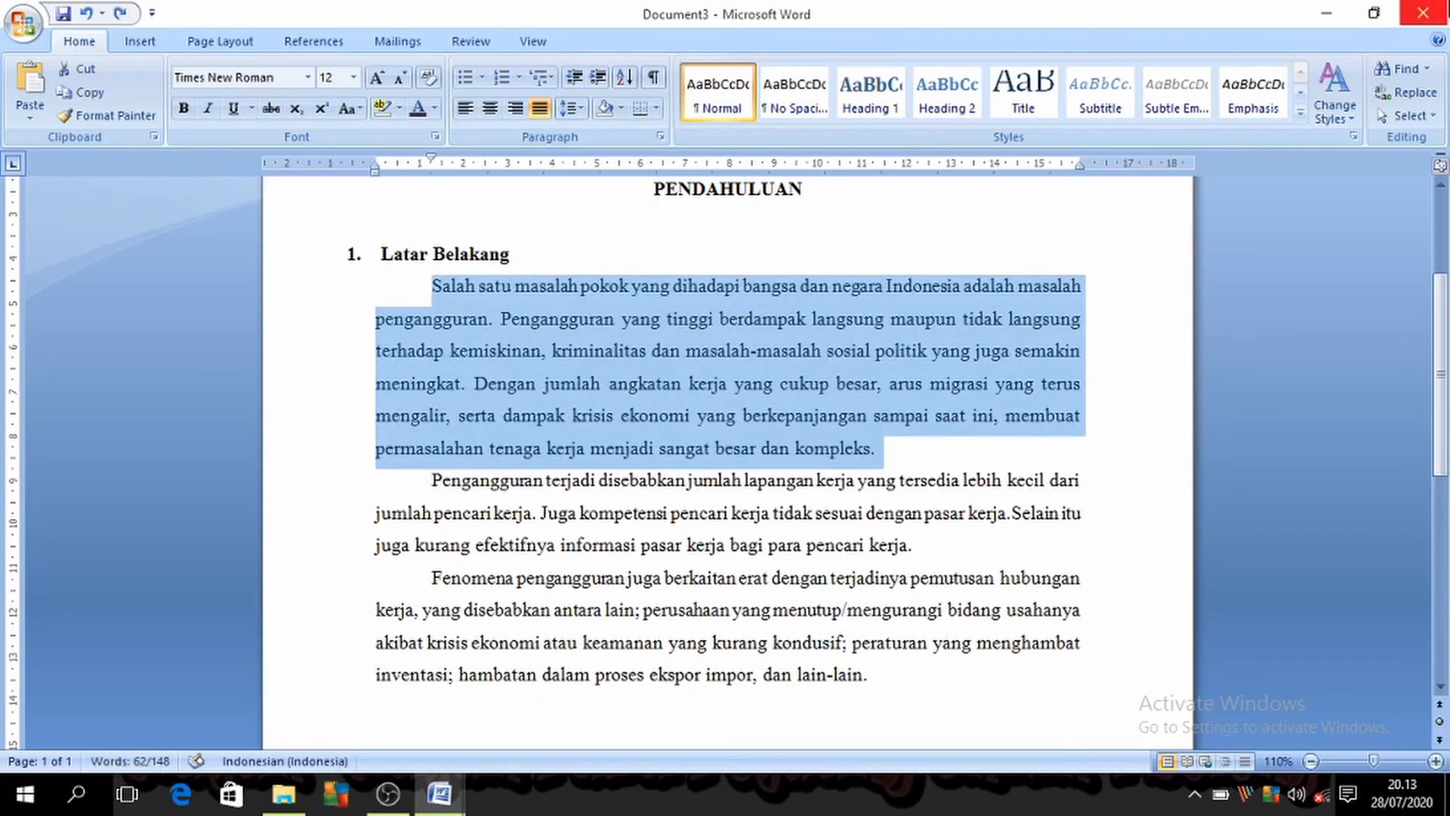
Step: Switch to Document1 and highlight the "Ctrl + [" and "Ctrl + ]" entries in the shortcut list
mouse_move(463, 802)
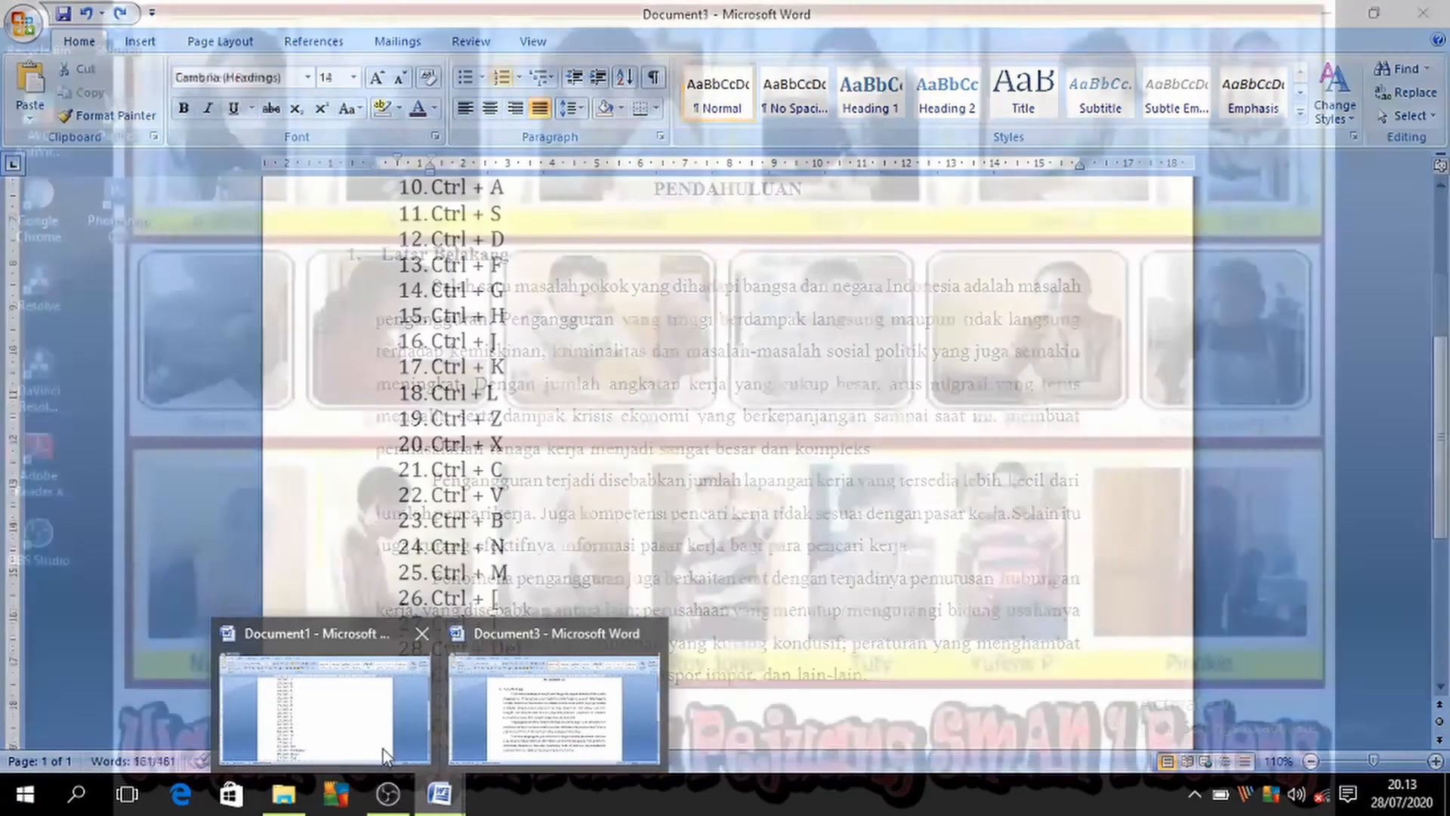
click(382, 749)
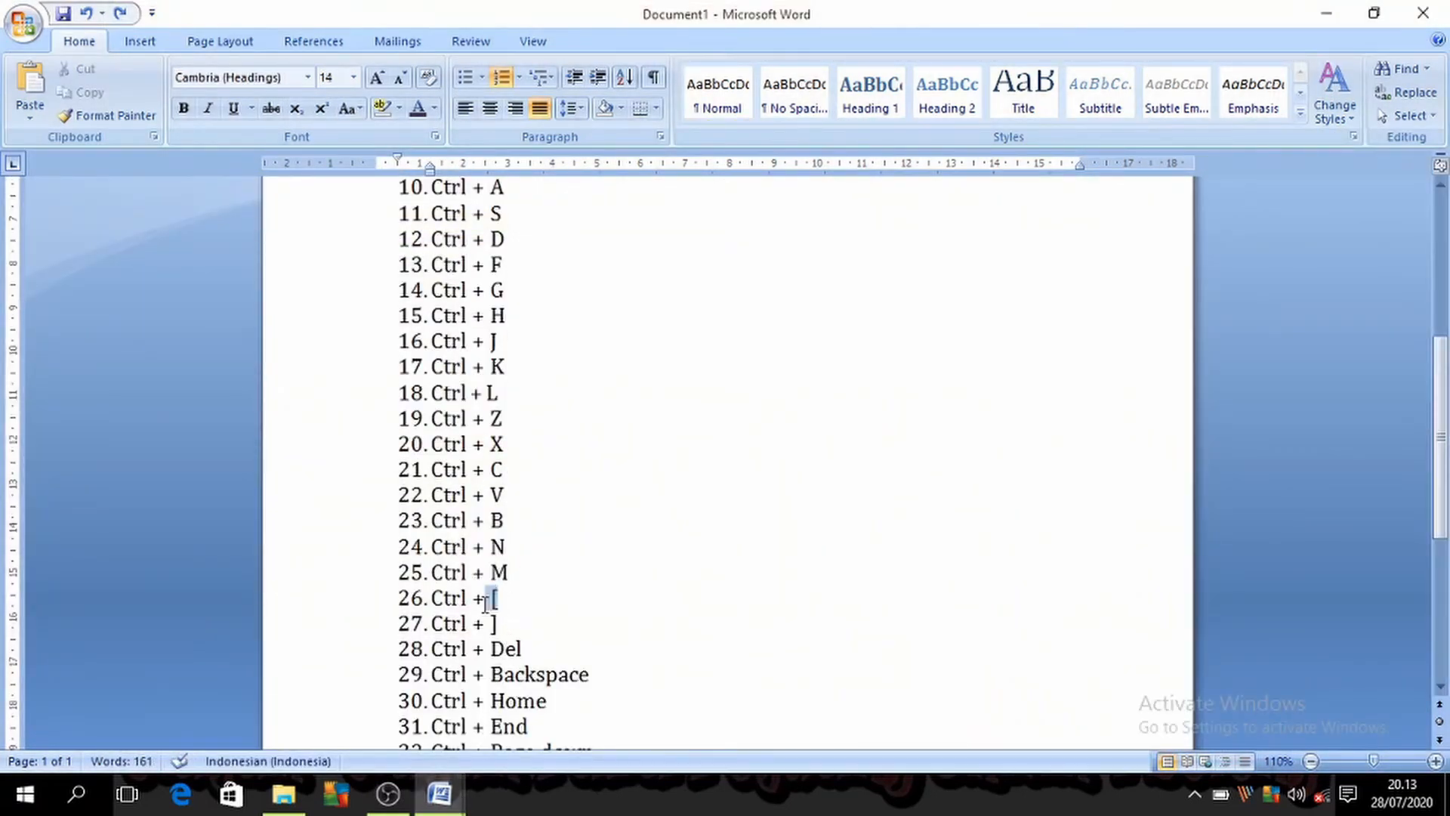
mouse_move(496, 599)
mouse_down()
mouse_move(431, 604)
mouse_move(510, 602)
mouse_move(450, 624)
mouse_move(505, 623)
mouse_up()
click(547, 608)
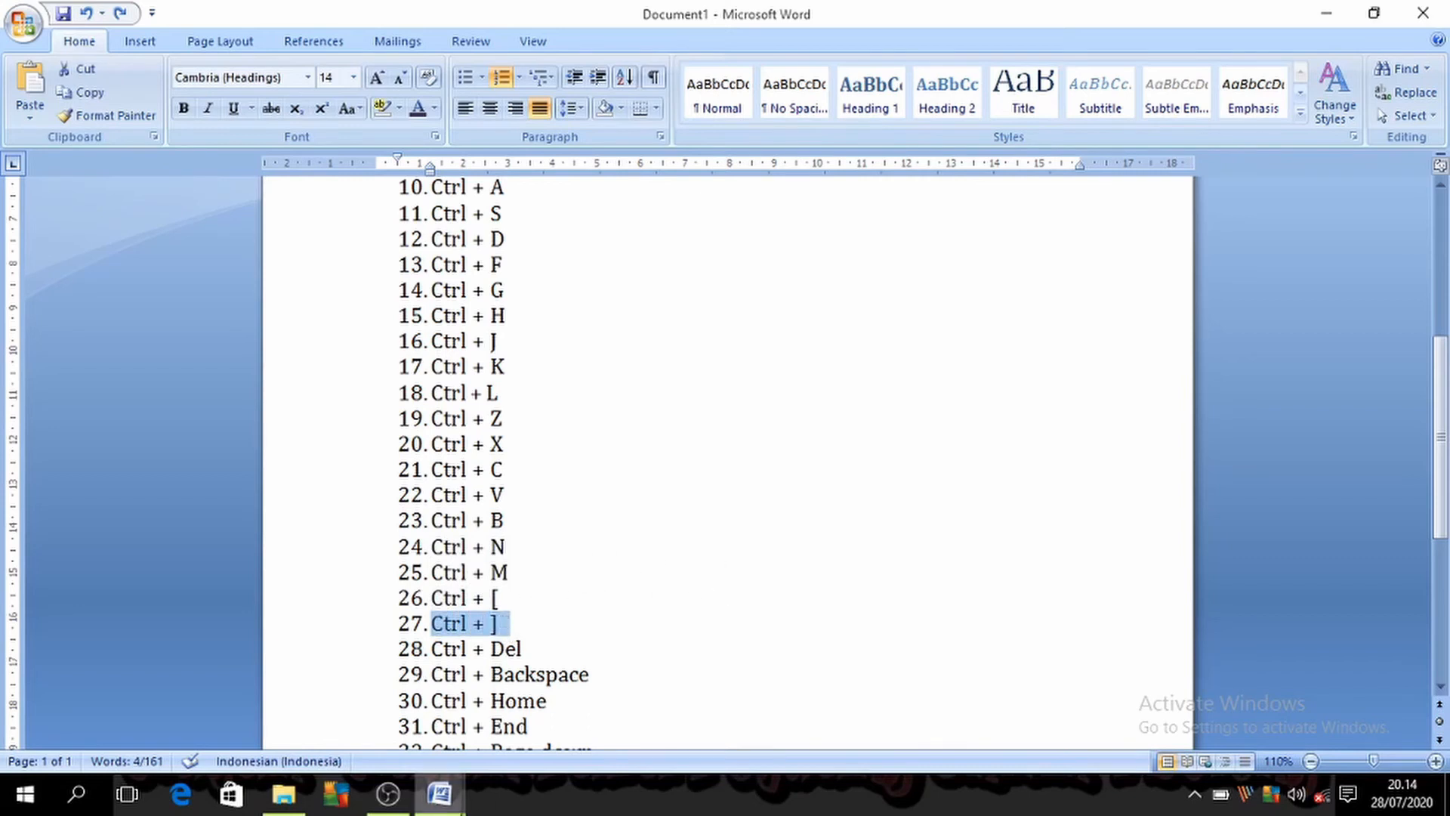
Step: Return to Document3, shrink the selected first body paragraph's font to size 9, and enlarge it back to 12
mouse_move(439, 793)
click(561, 711)
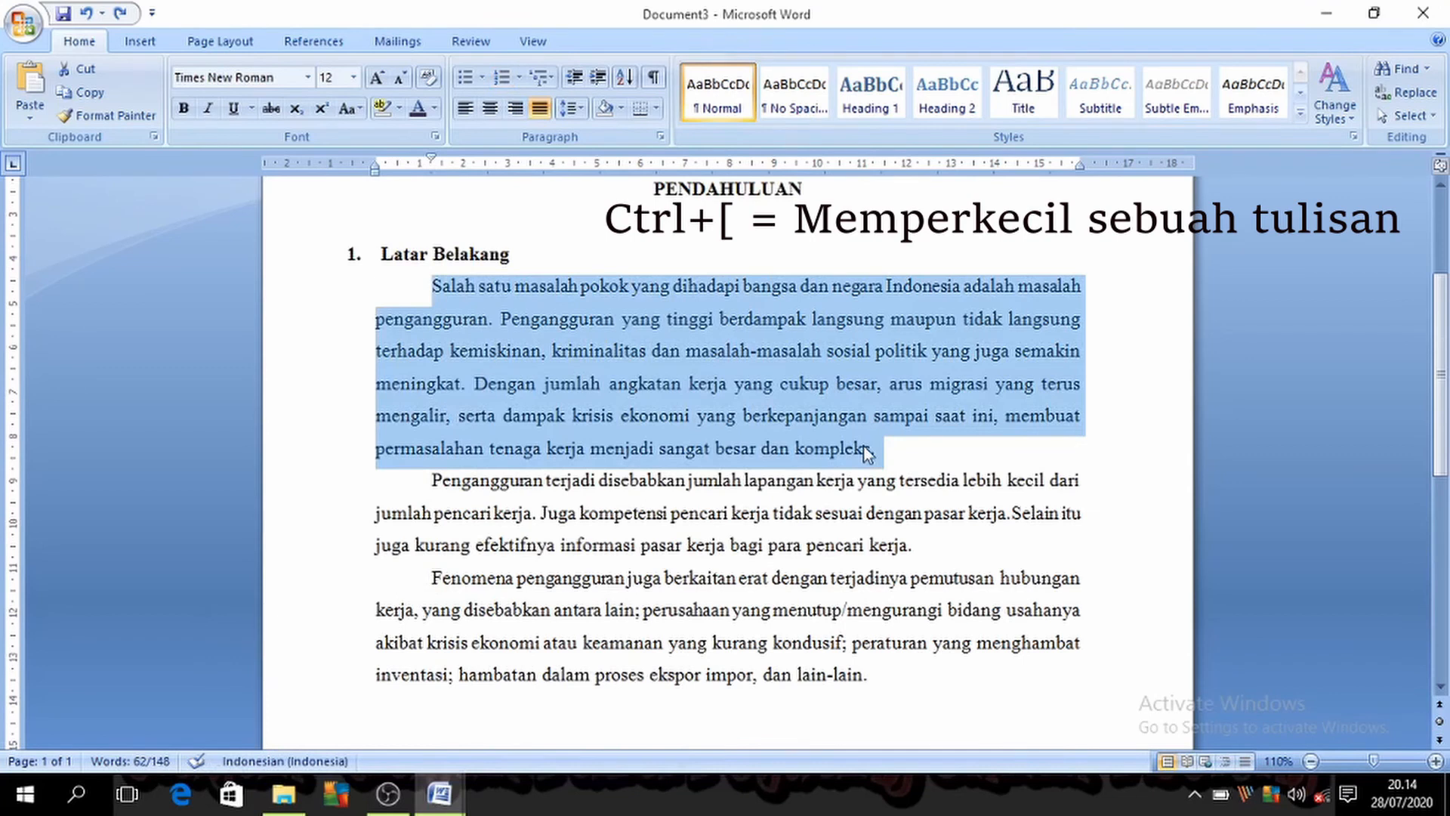
key(ctrl+bracketleft)
key(ctrl+bracketleft)
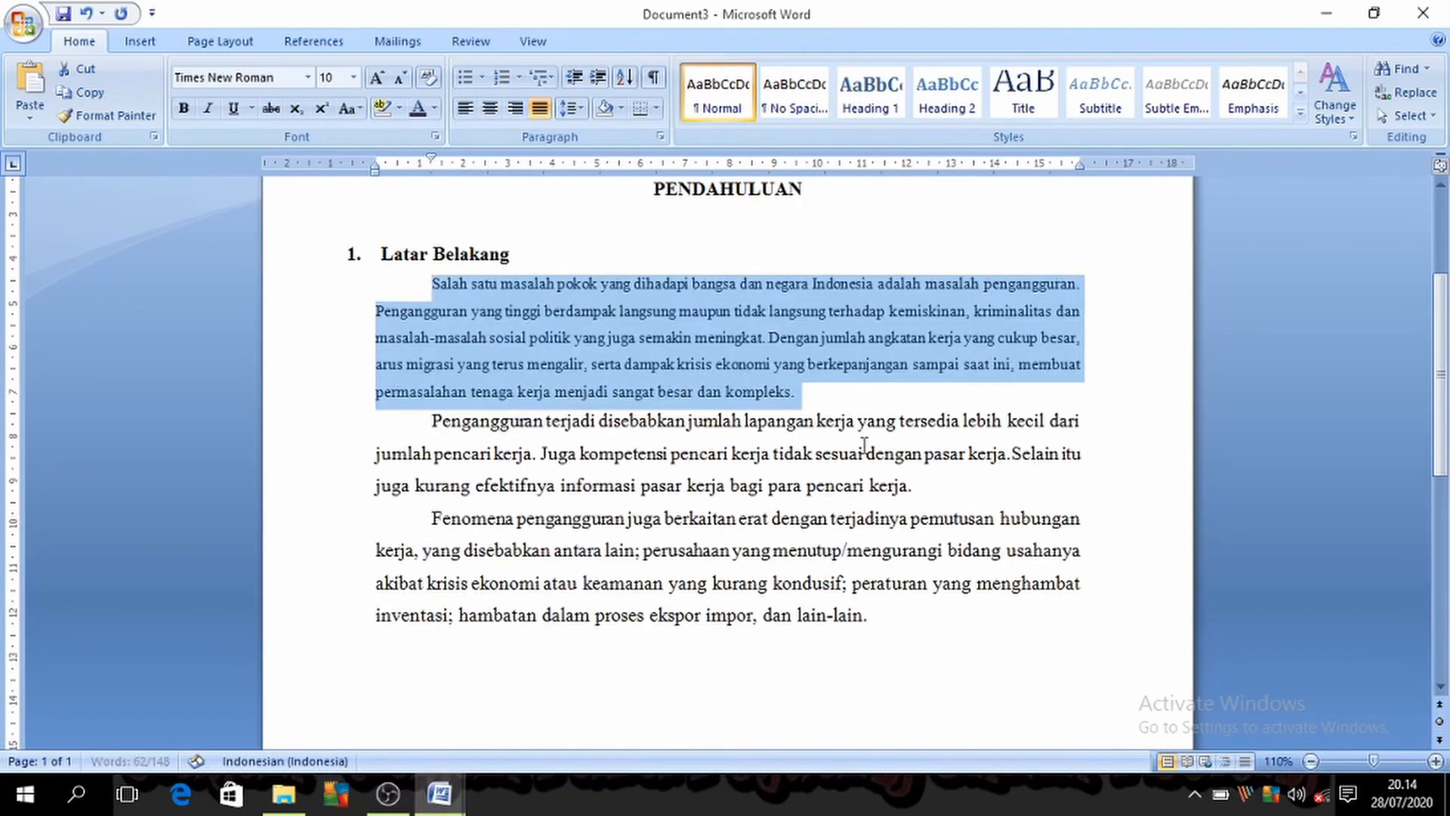
key(ctrl+bracketleft)
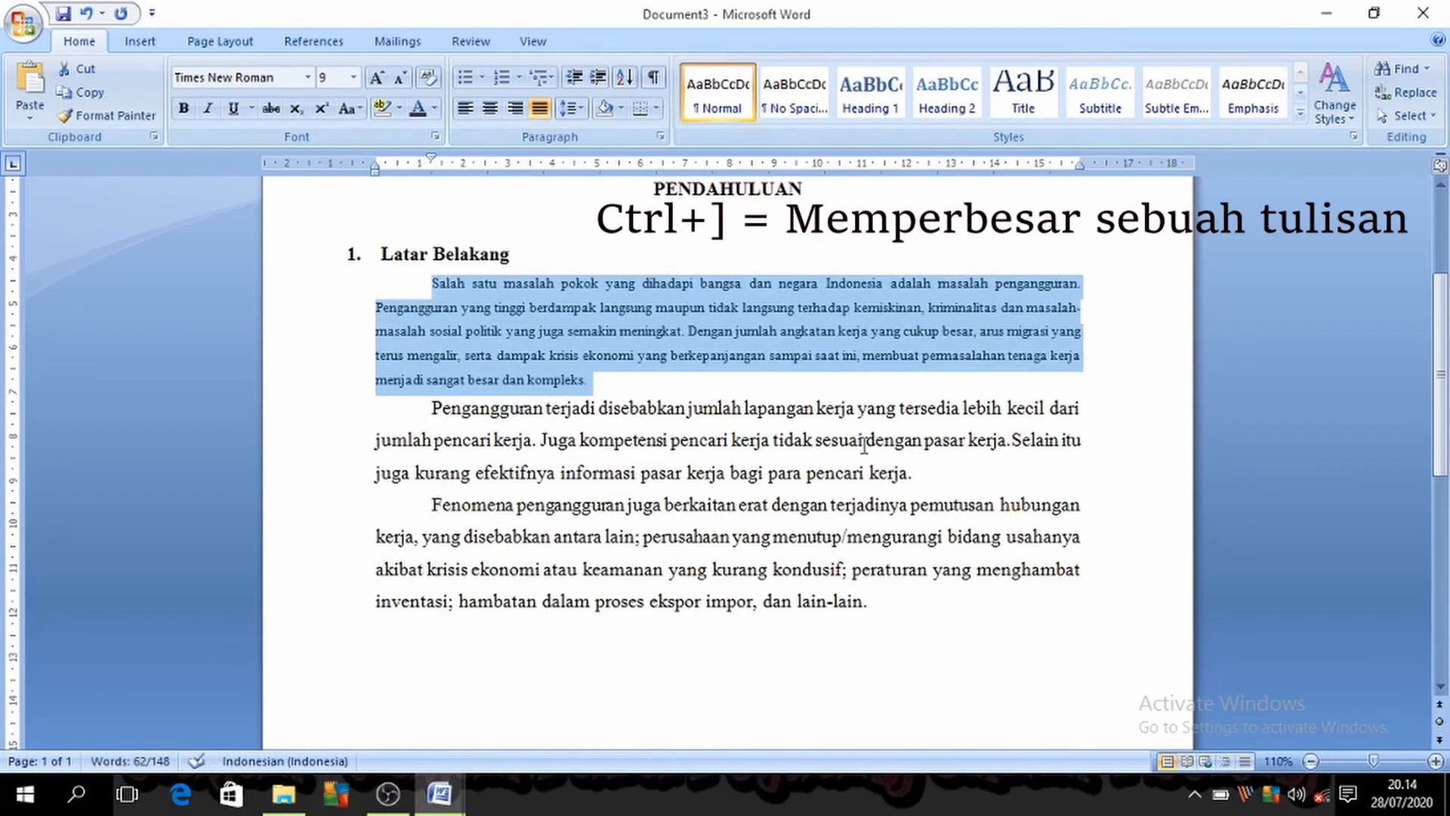
key(ctrl+bracketright)
key(ctrl+bracketright)
key(ctrl+bracketright)
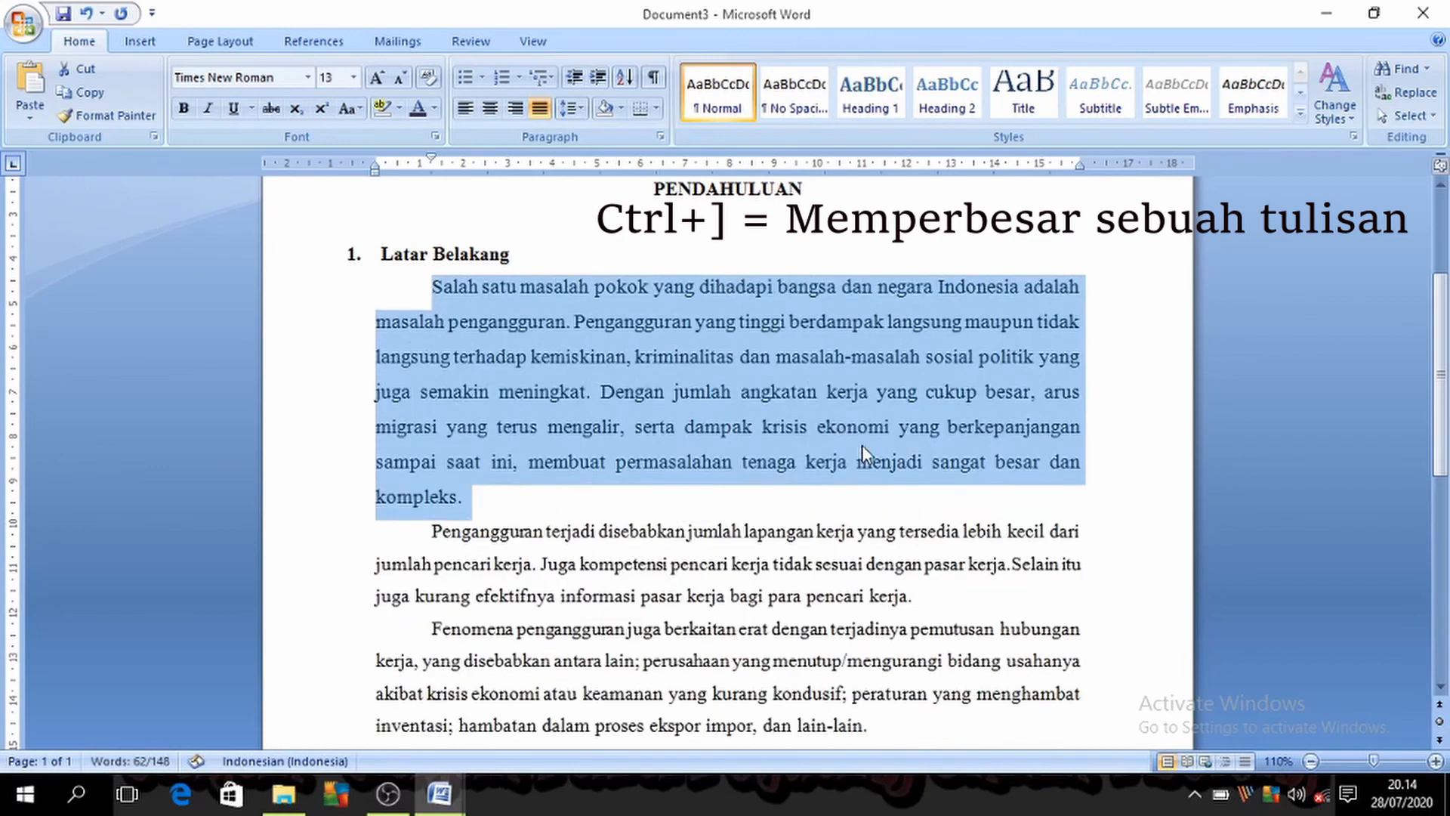
Step: Consult the "Ctrl + [", "Ctrl + ]" and "Ctrl + Del" entries in the Document1 list and return to Document3
click(438, 793)
click(346, 750)
drag(529, 602, 451, 594)
drag(517, 627, 457, 627)
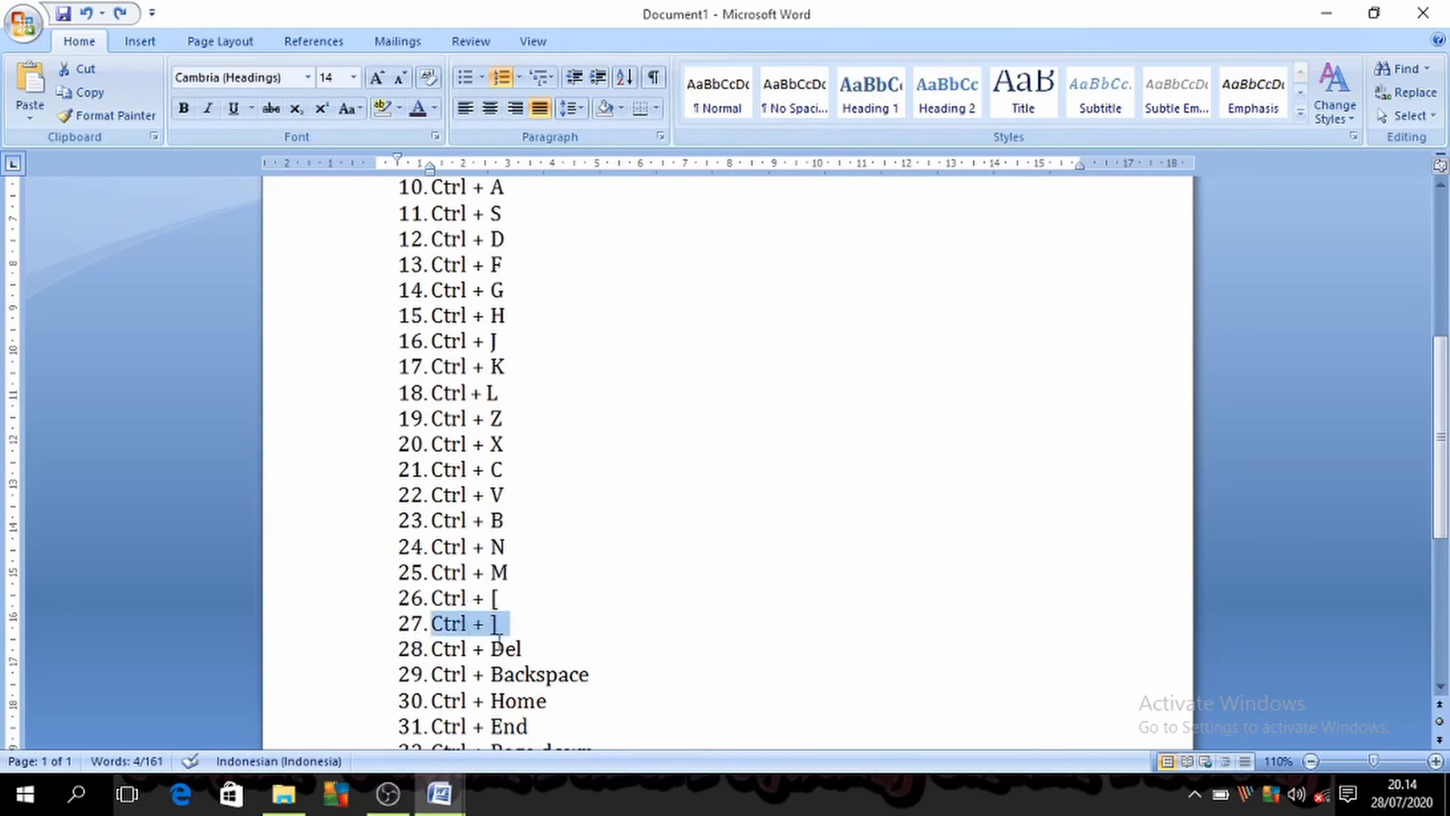
click(591, 647)
click(439, 793)
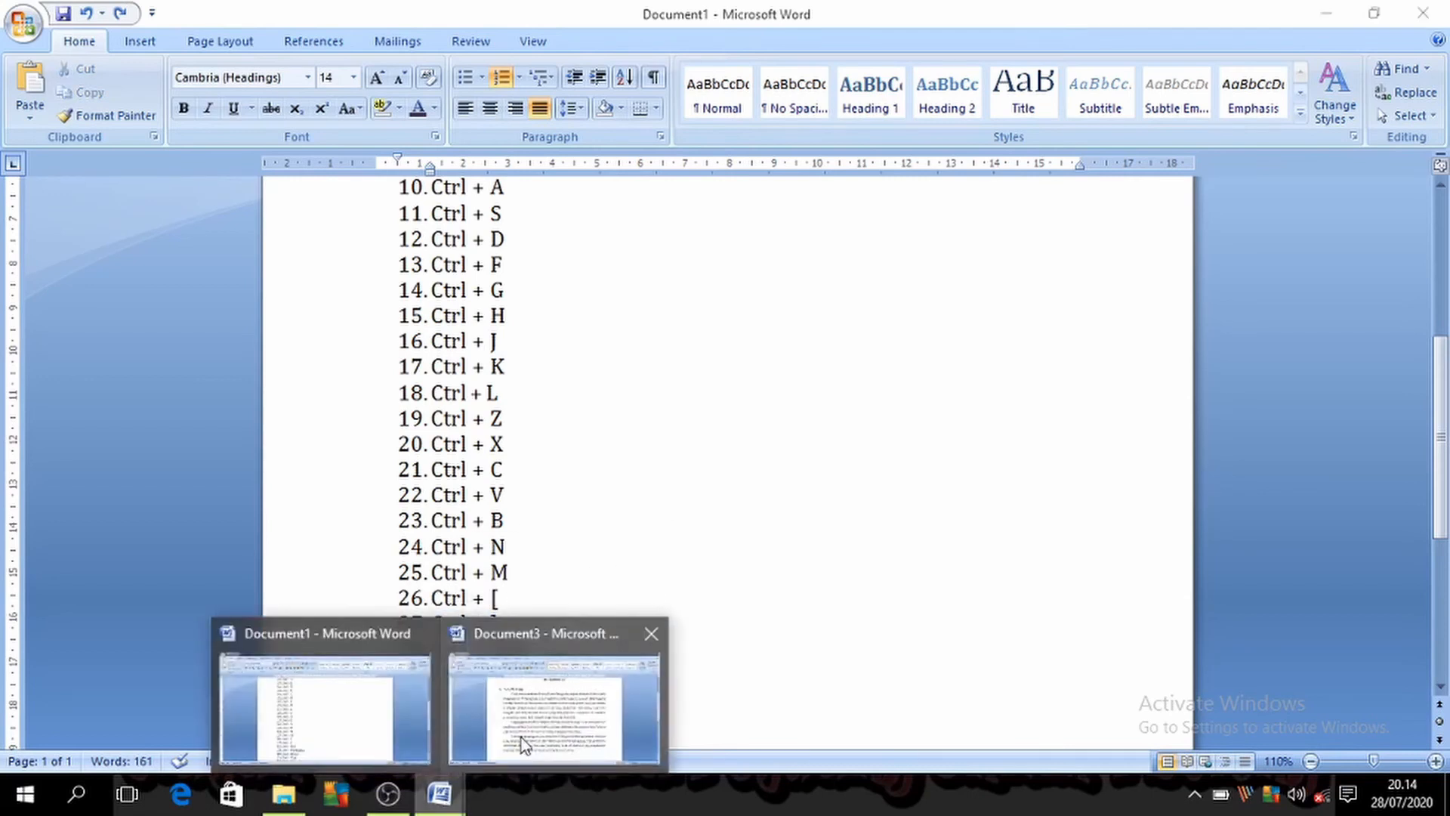
click(550, 725)
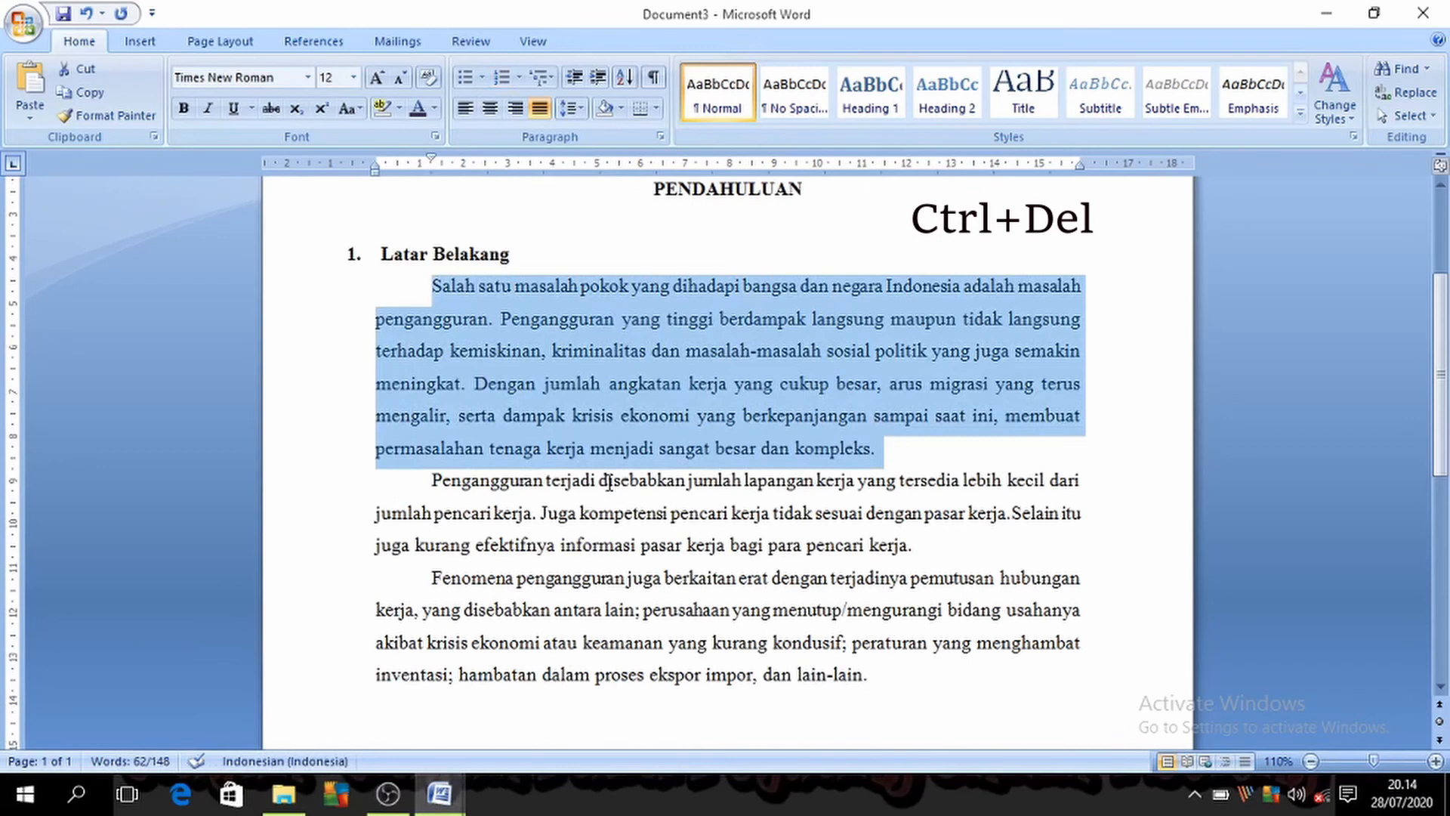
Step: Delete the first word of the selected first body paragraph and undo the deletion, doing this twice
key(ctrl+Delete)
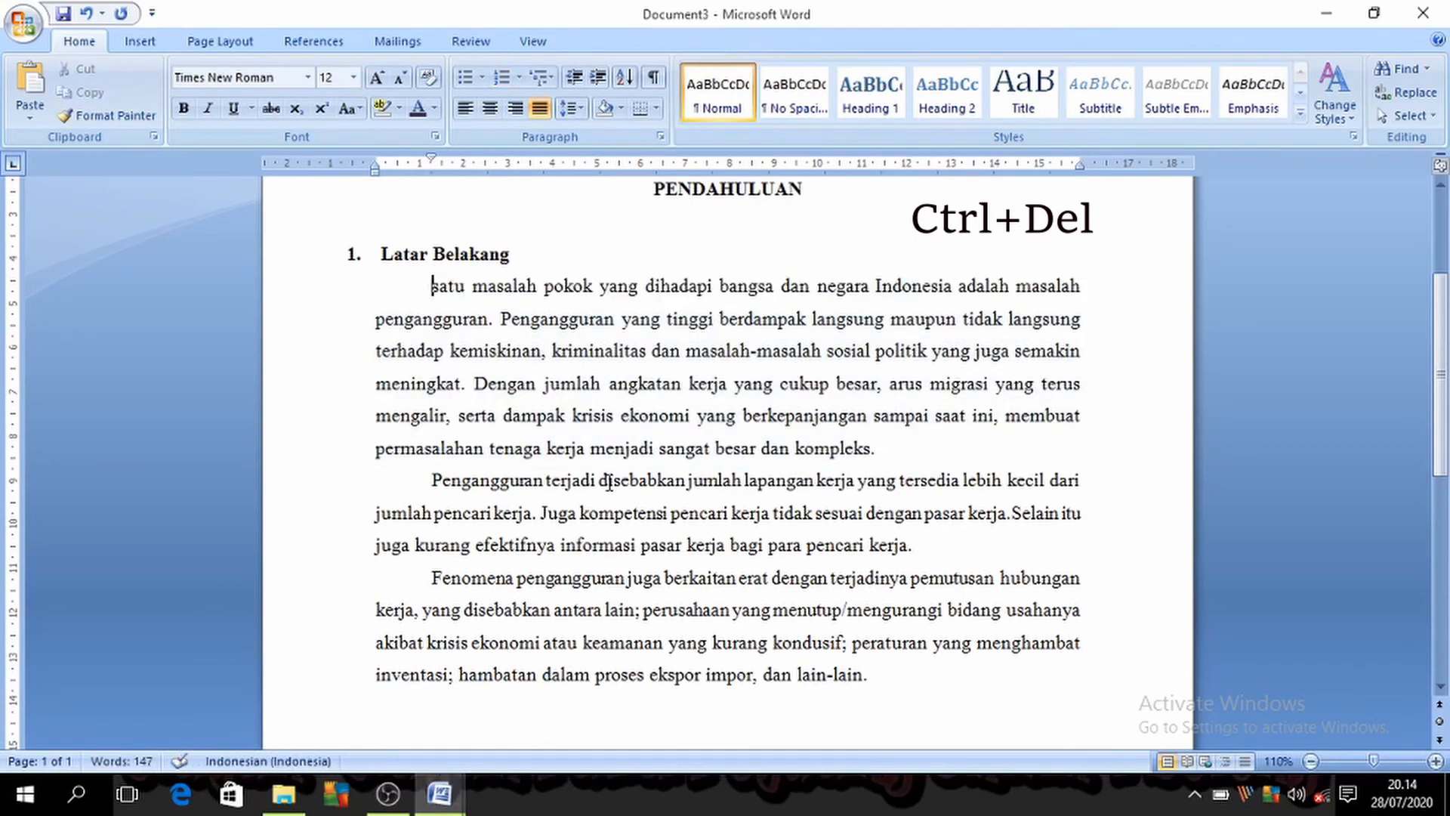
key(ctrl+z)
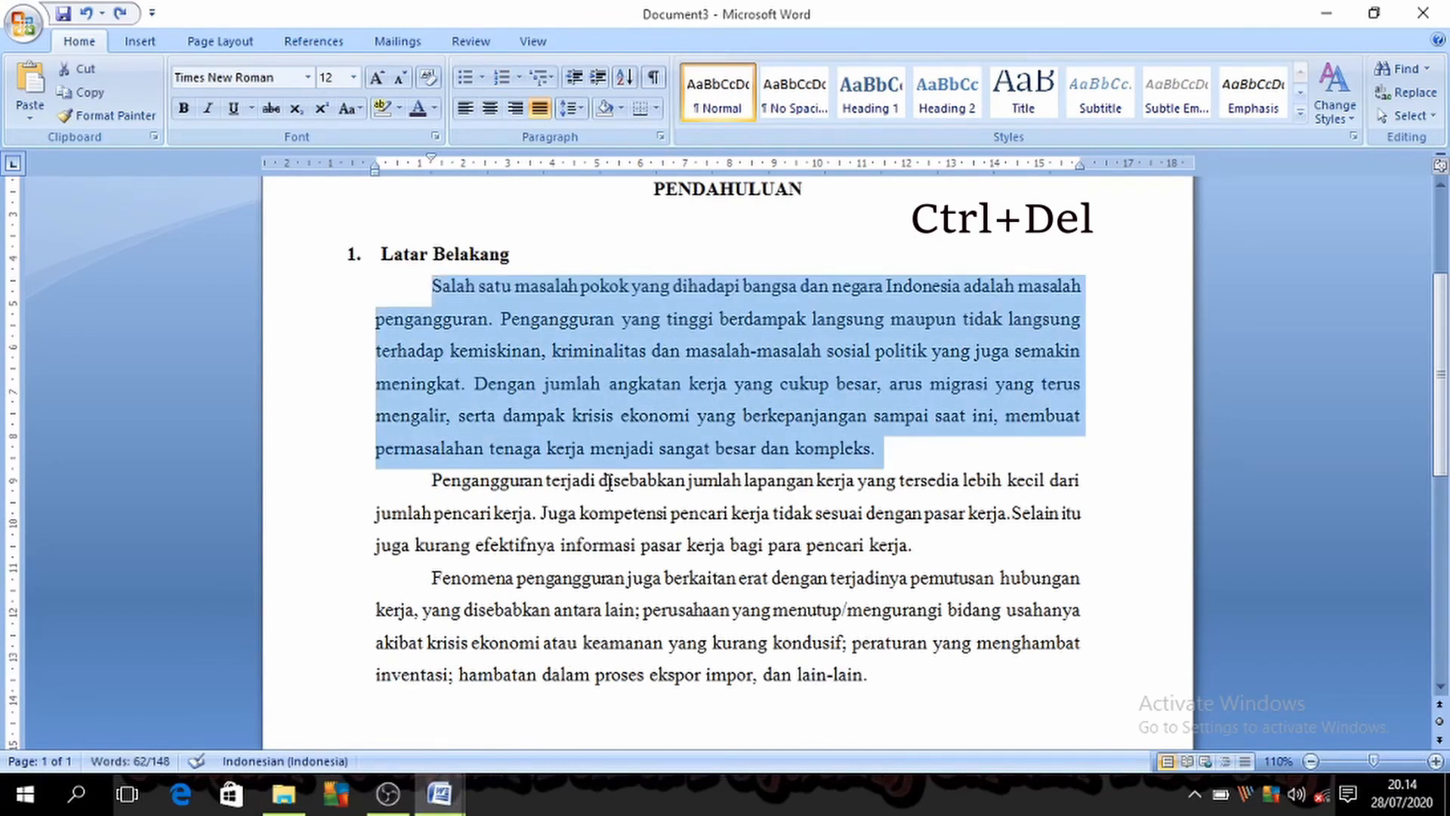
key(ctrl+Delete)
key(ctrl+z)
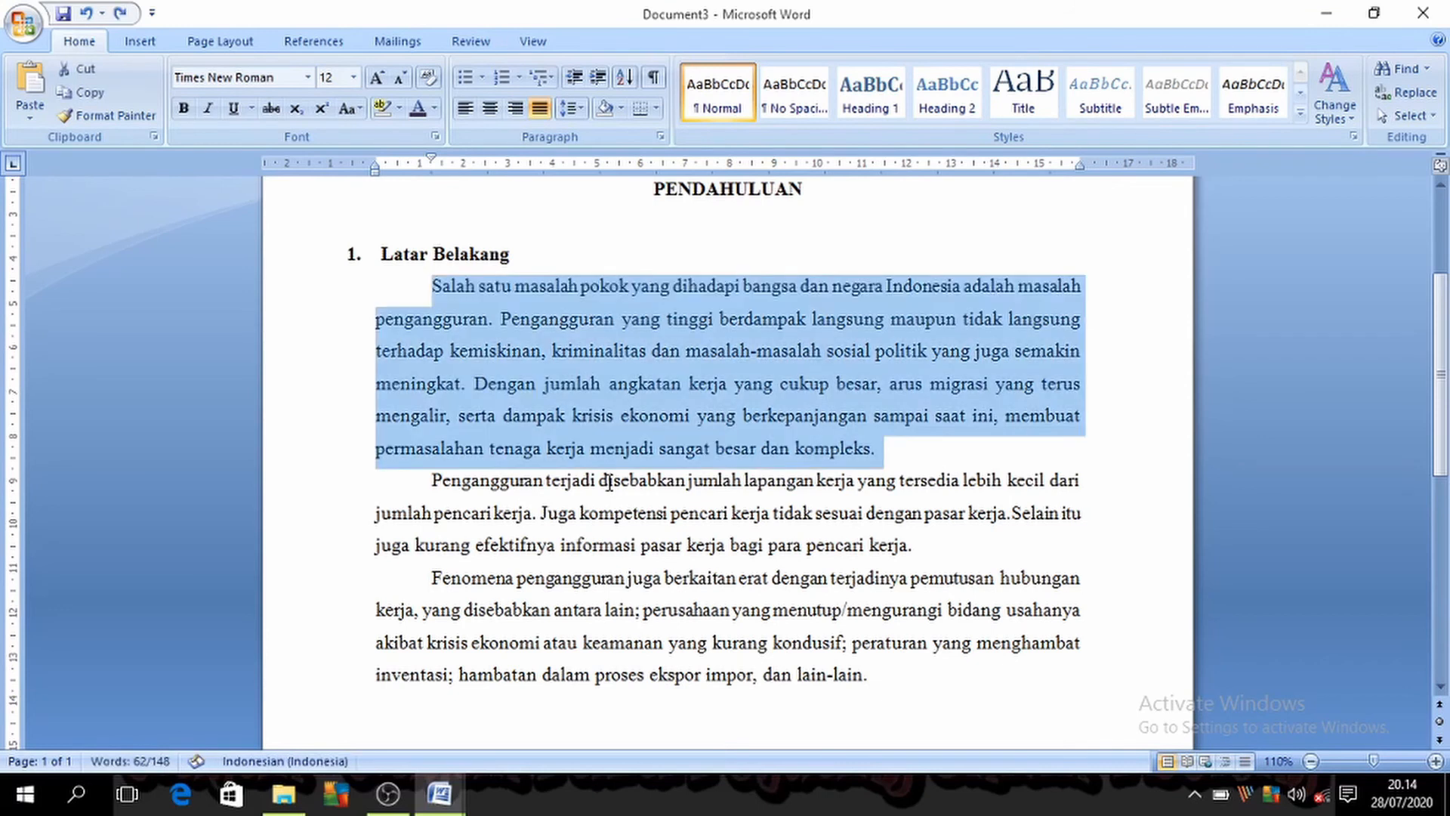
Step: Delete the whole selected paragraph and restore it, and delete its opening words one by one and undo those deletions
key(Delete)
key(ctrl+z)
key(ctrl+Delete)
key(ctrl+Delete)
key(ctrl+z)
key(ctrl+z)
Step: Put the cursor at the start of the first body paragraph, delete the words "Salah satu", and undo both deletions
key(Left)
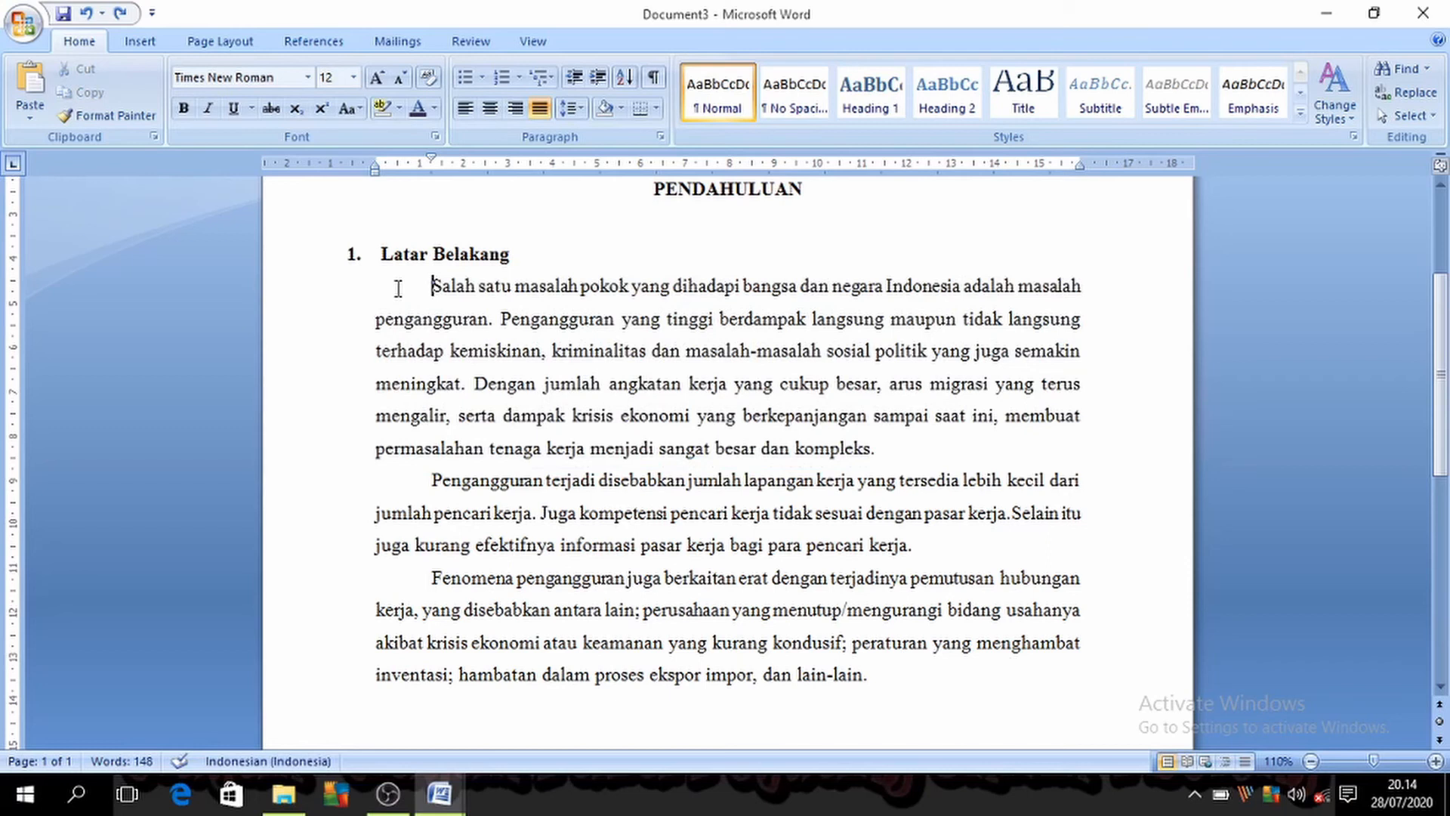
key(ctrl+Delete)
key(ctrl+Delete)
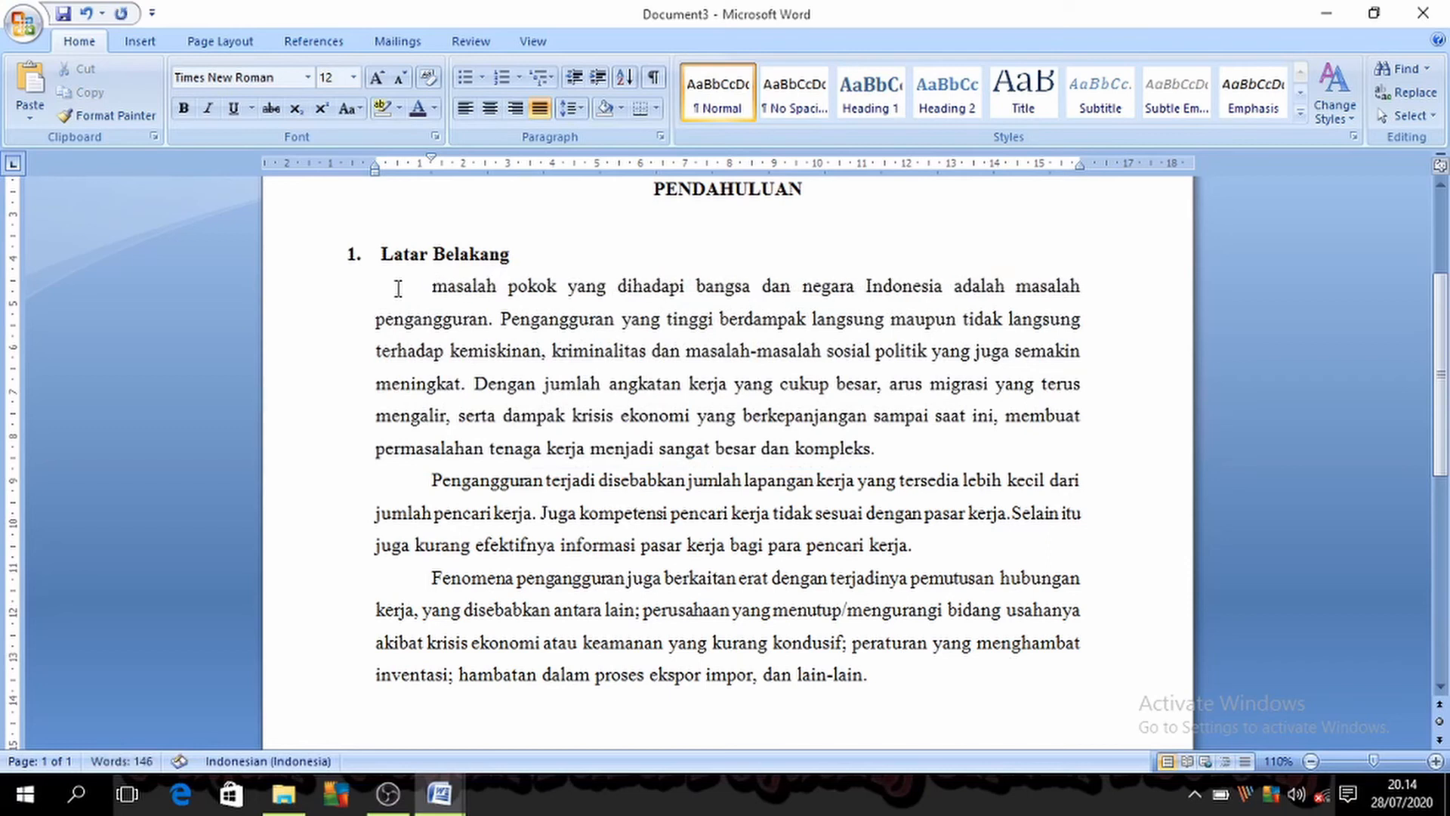
key(ctrl+z)
key(ctrl+z)
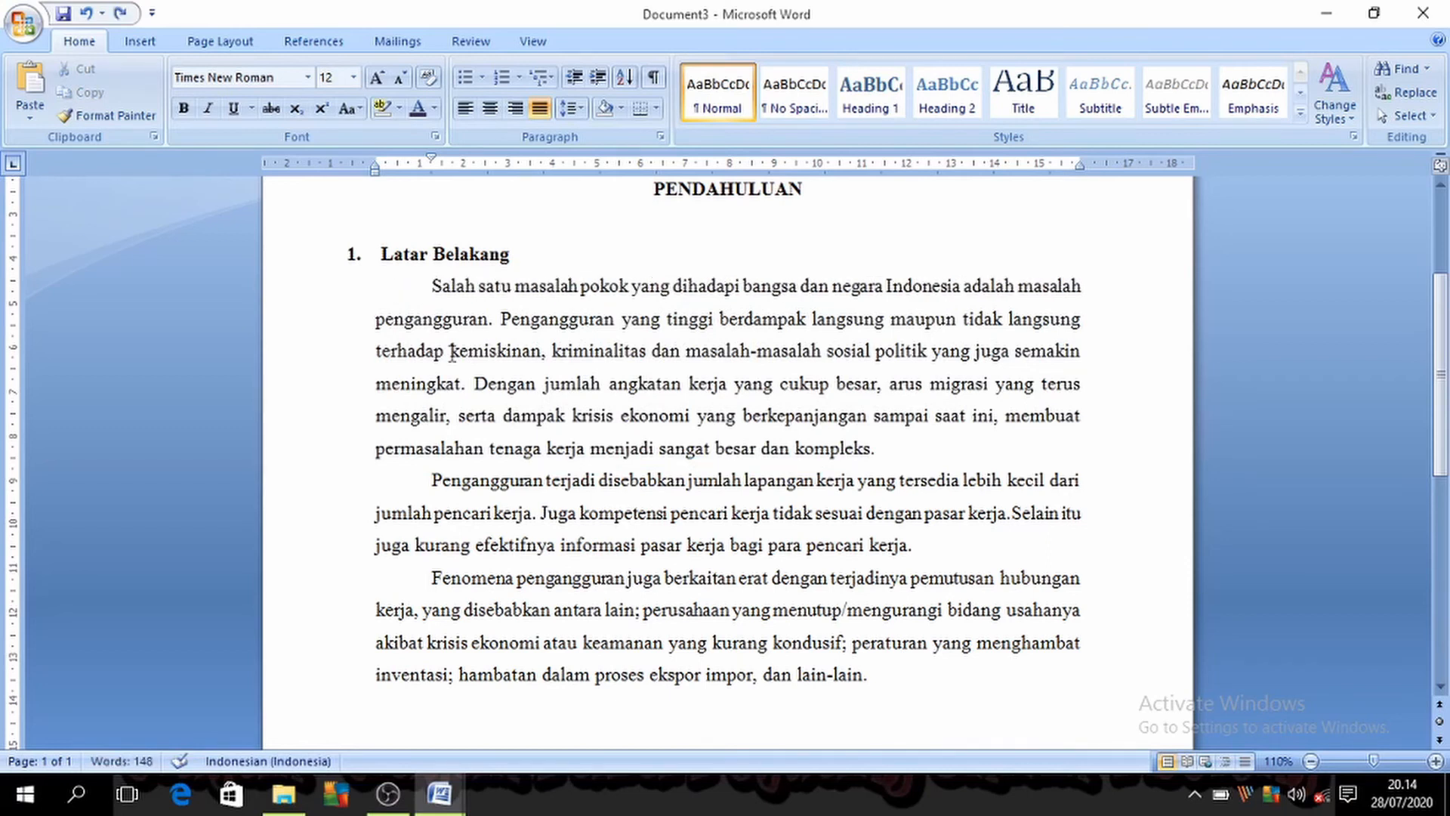
Step: Consult "Ctrl + Backspace" in the Document1 list, then in Document3 delete backwards twice by whole words and undo both deletions
mouse_move(438, 793)
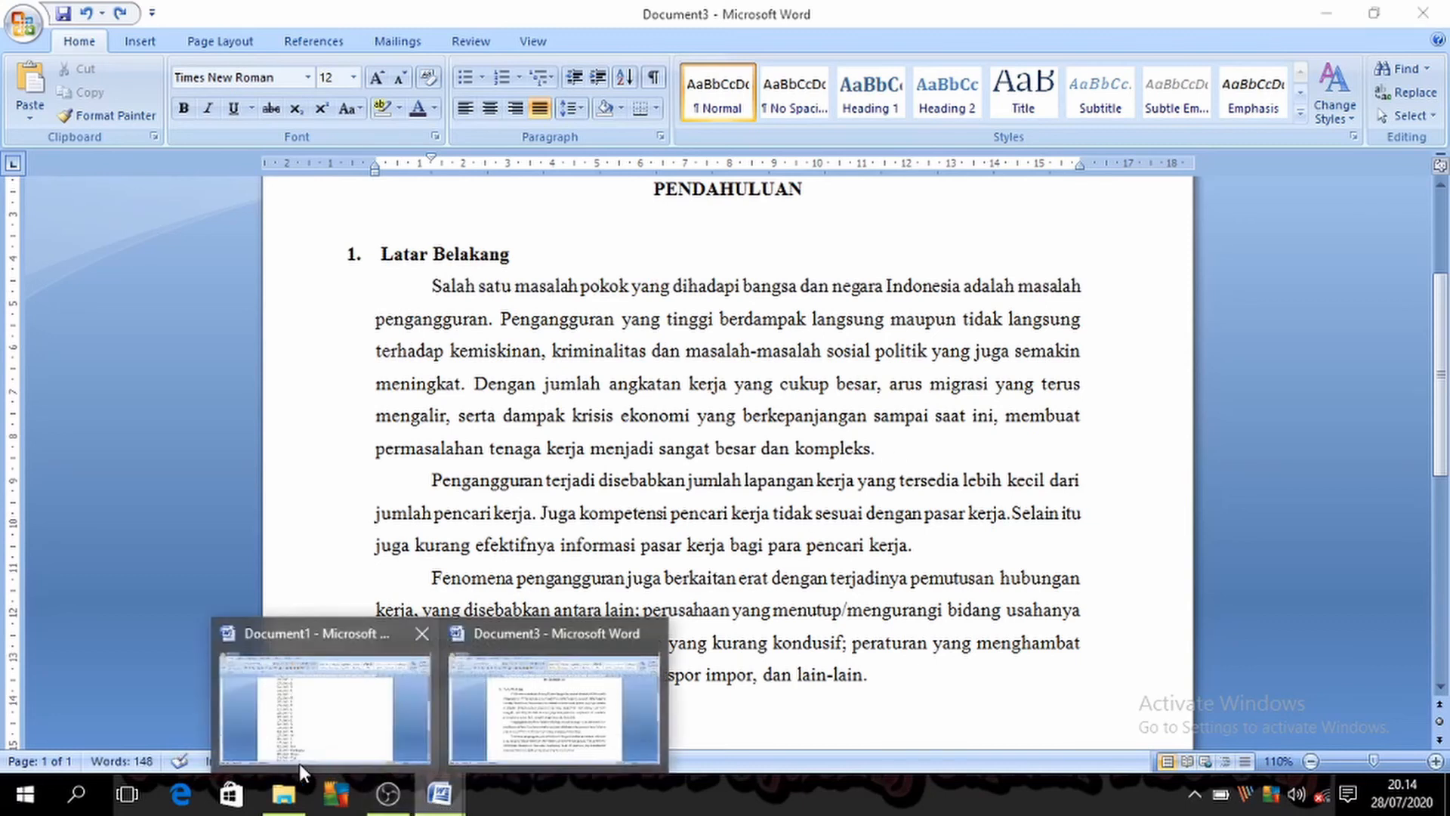
click(442, 683)
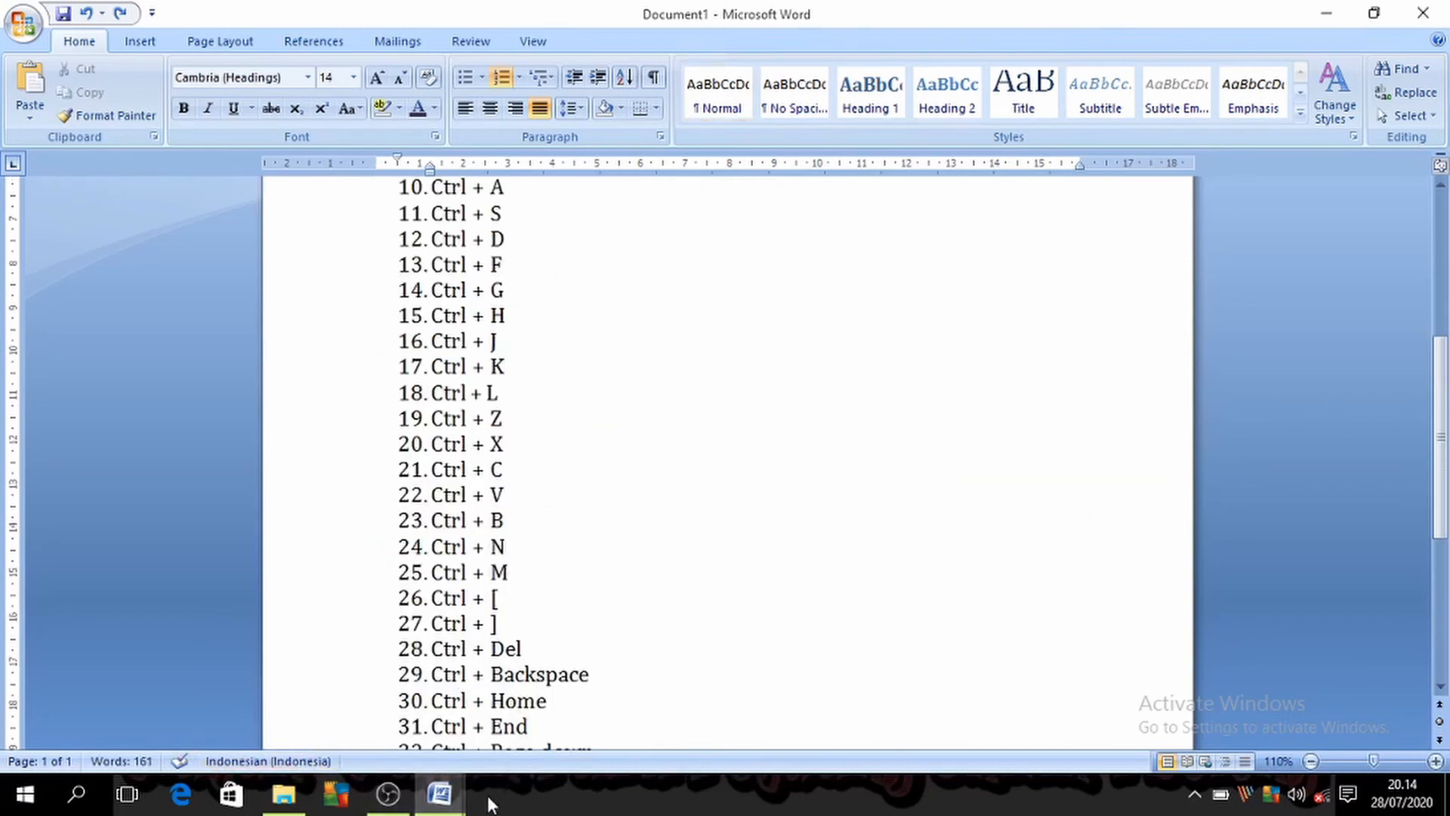
click(577, 691)
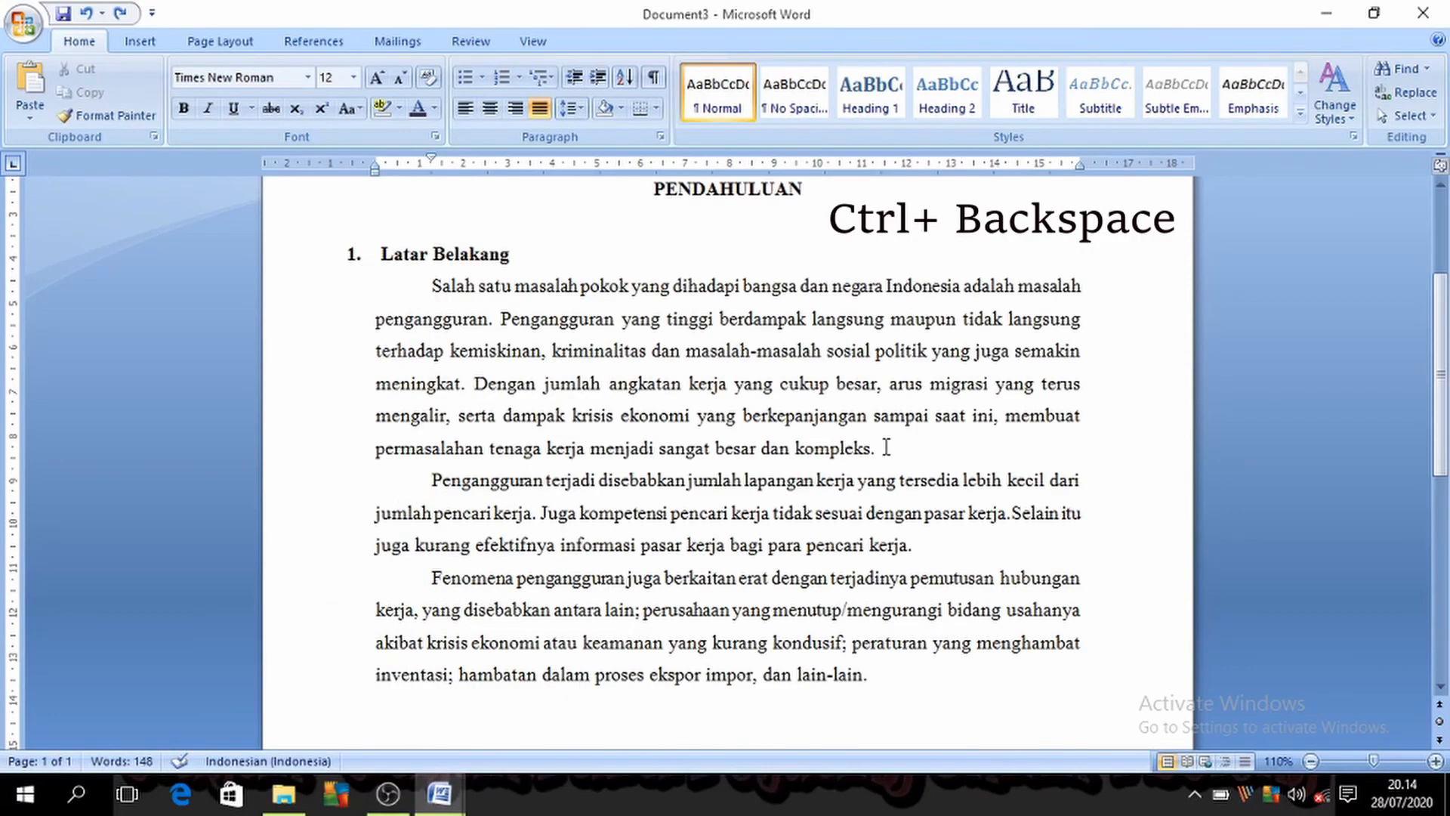
key(ctrl+BackSpace)
key(ctrl+BackSpace)
key(ctrl+z)
key(ctrl+z)
Step: Consult "Ctrl + Home" and "Ctrl + End" in the Document1 list, then jump to the beginning and the end of Document3
mouse_move(438, 793)
click(402, 743)
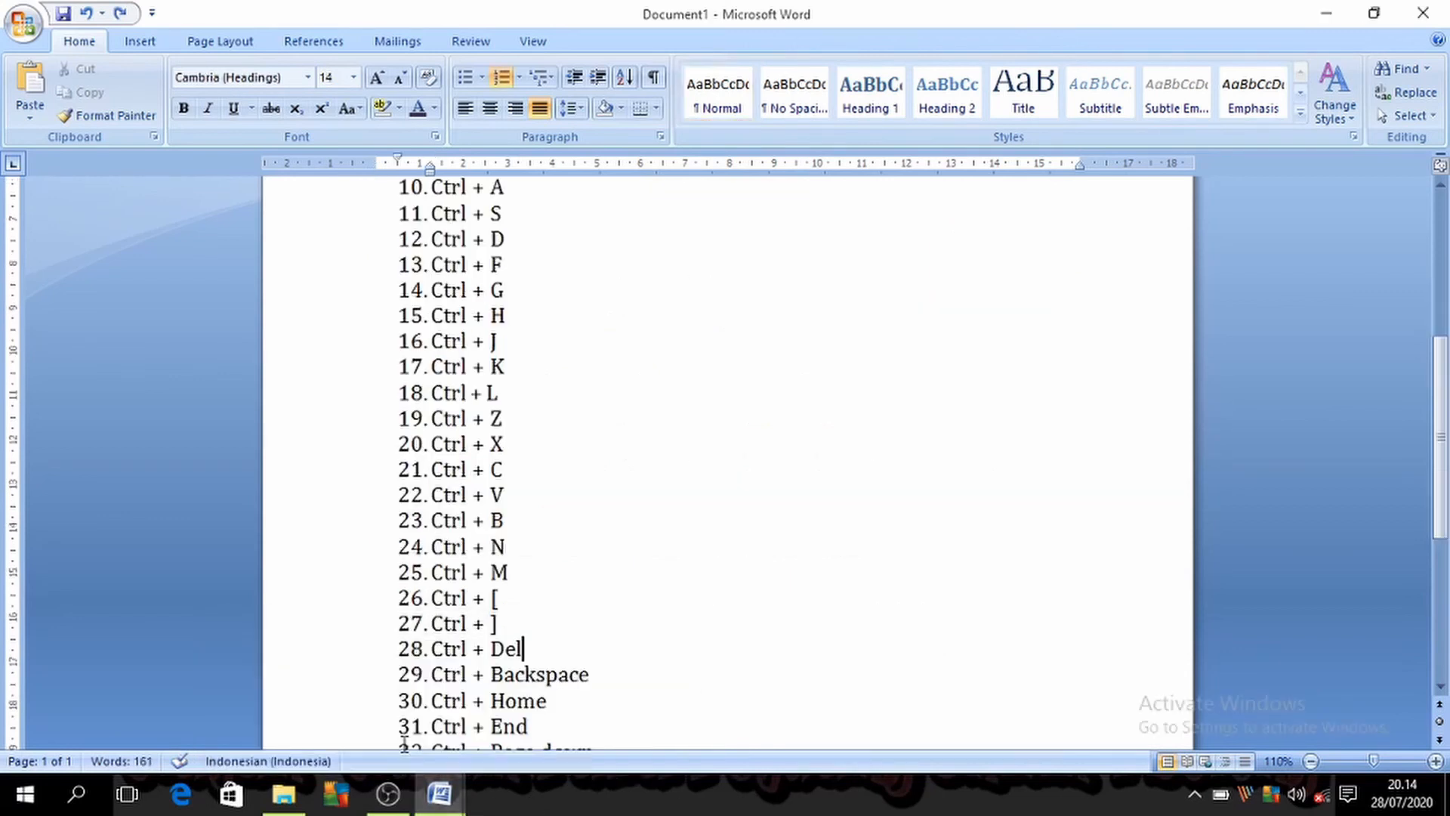
mouse_move(453, 796)
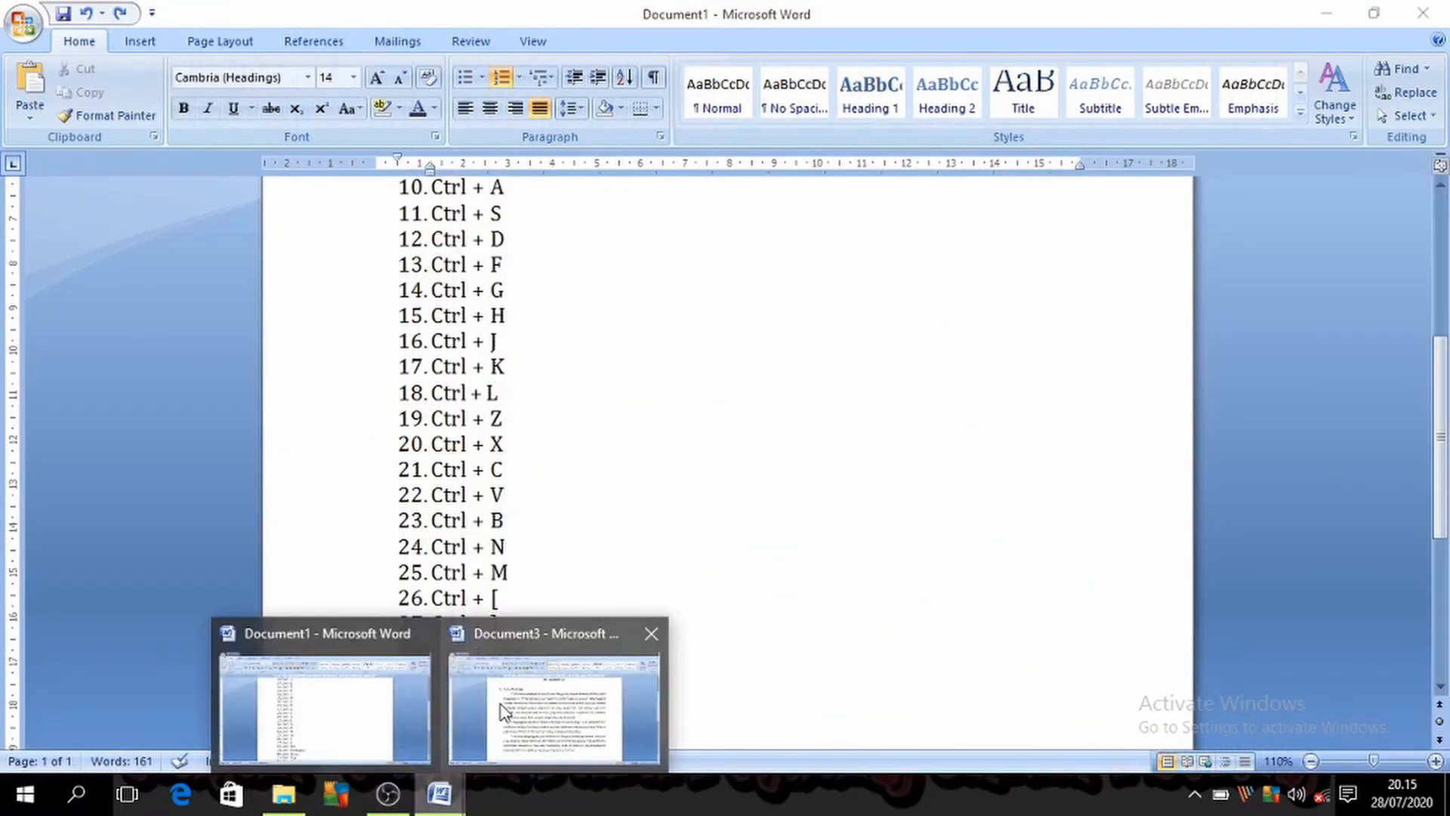
click(505, 705)
scroll(597, 589, up, 2)
scroll(650, 642, down, 8)
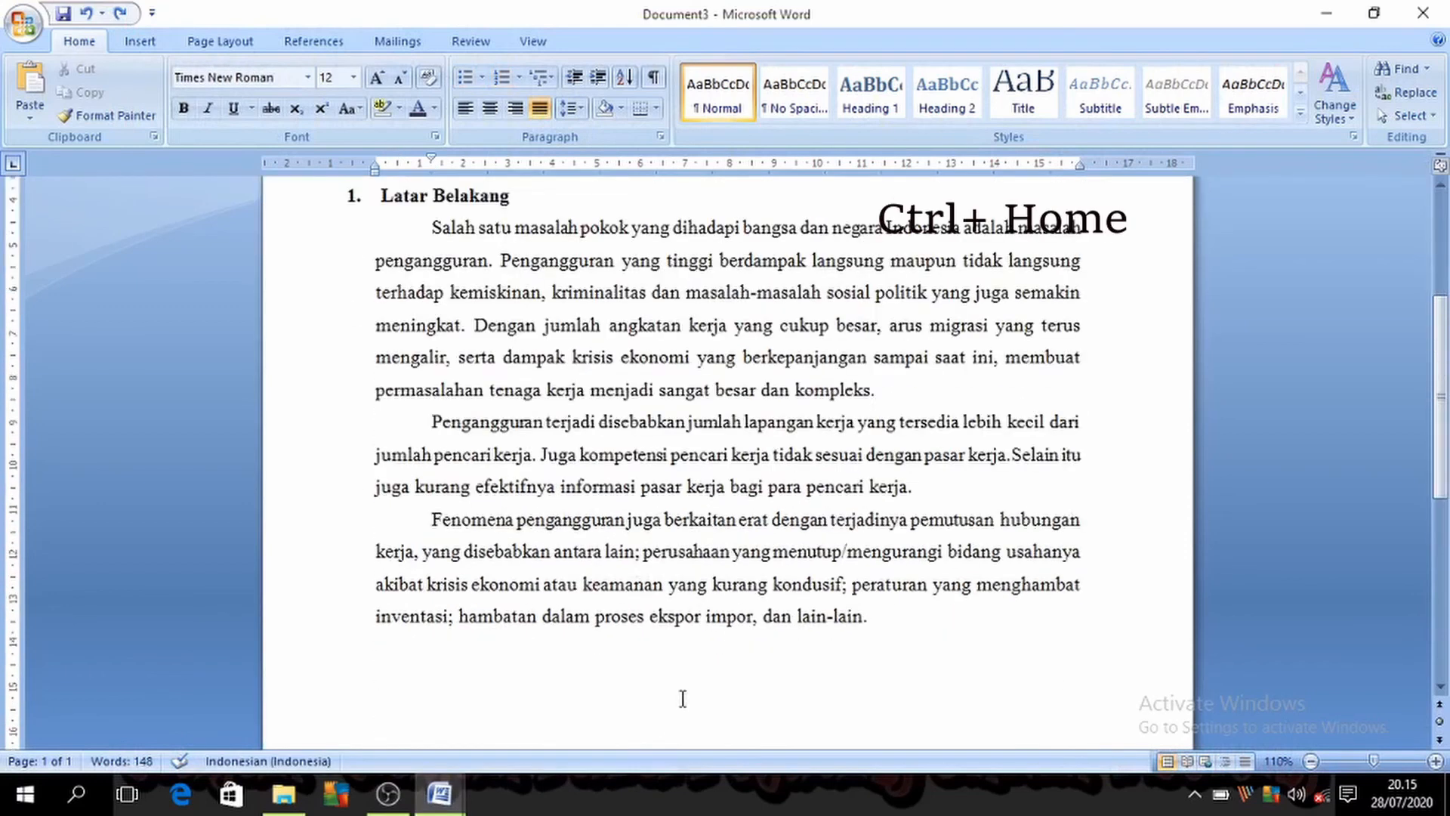
key(ctrl+Home)
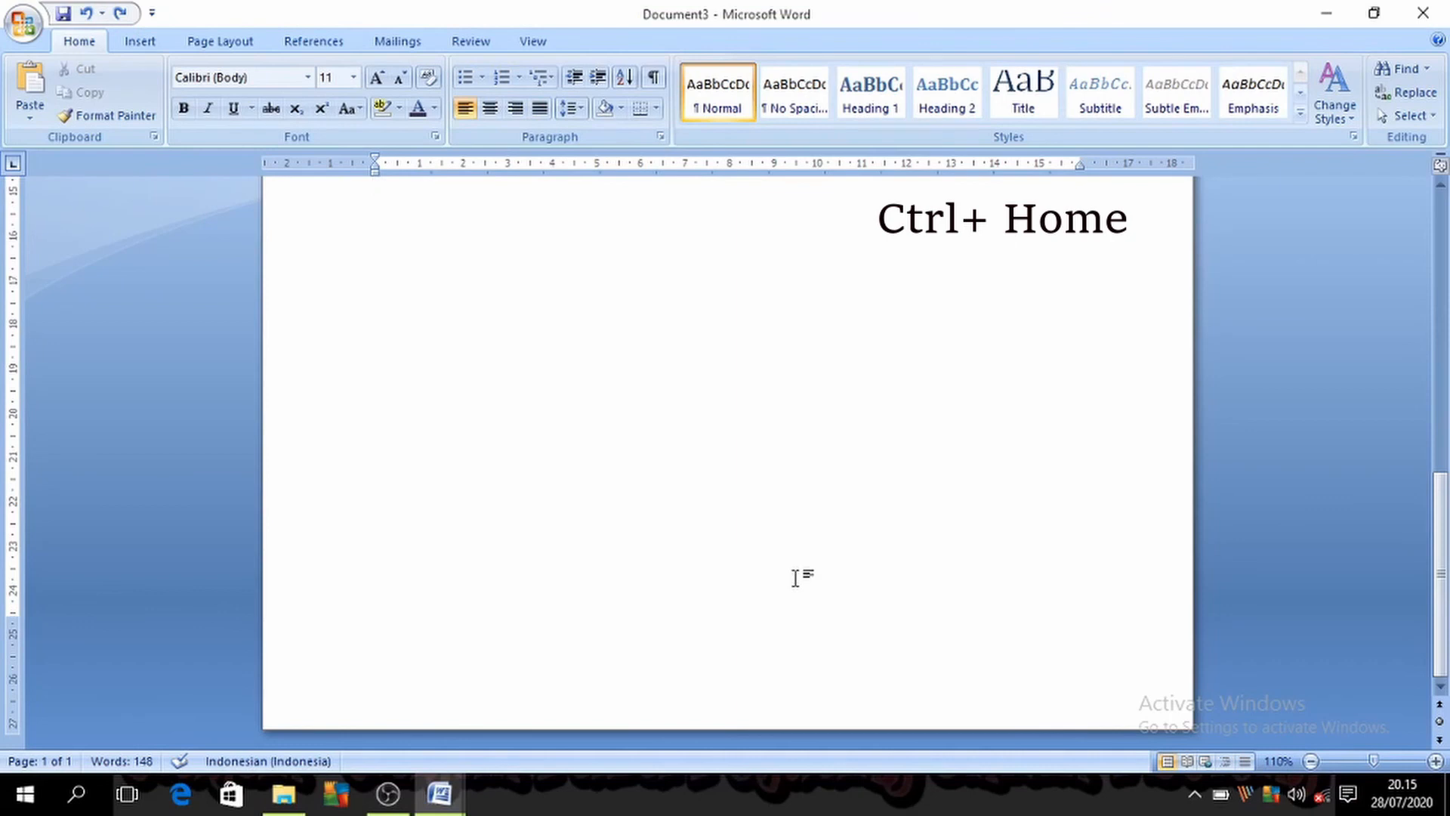
key(ctrl+Home)
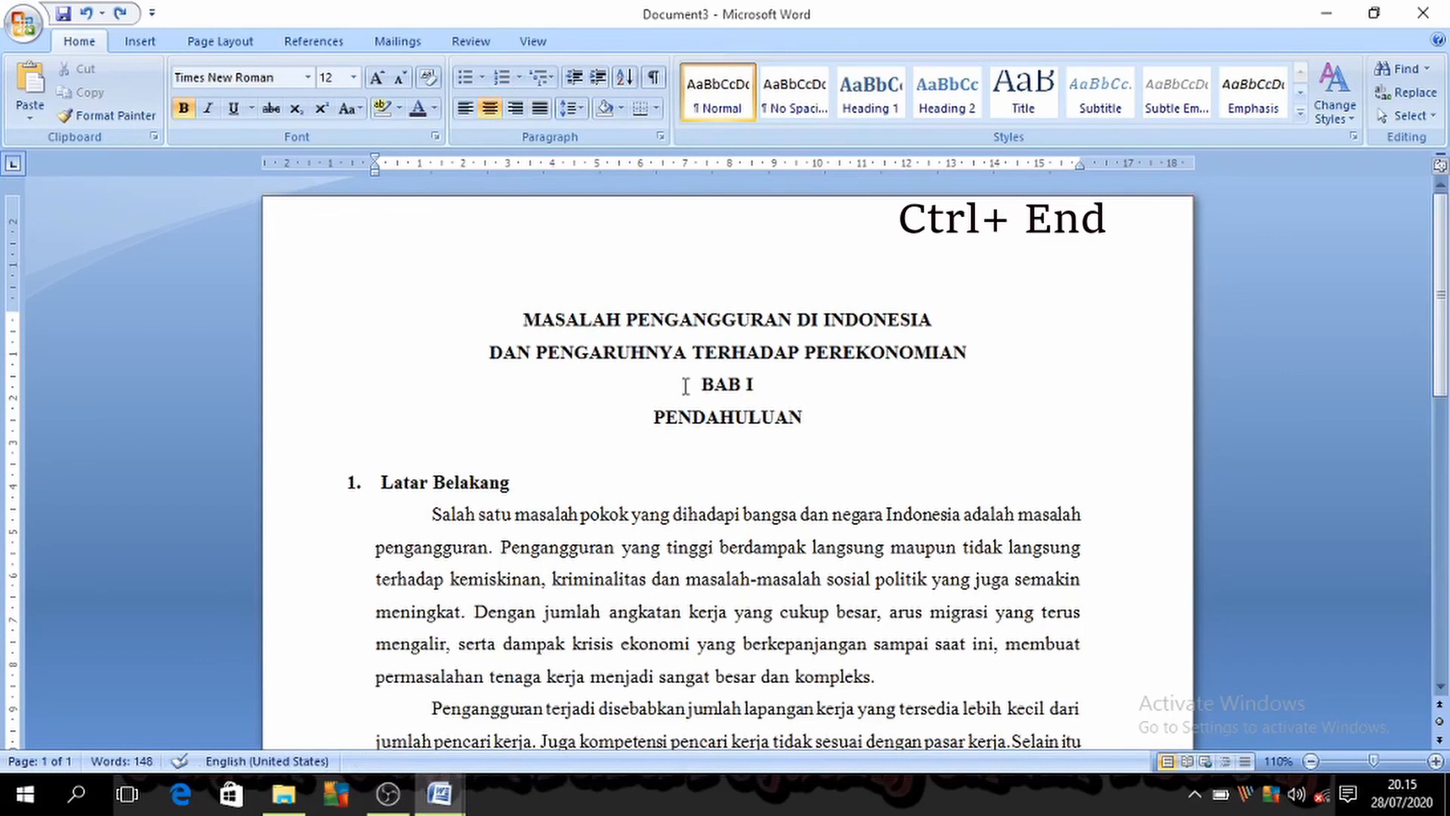
key(ctrl+End)
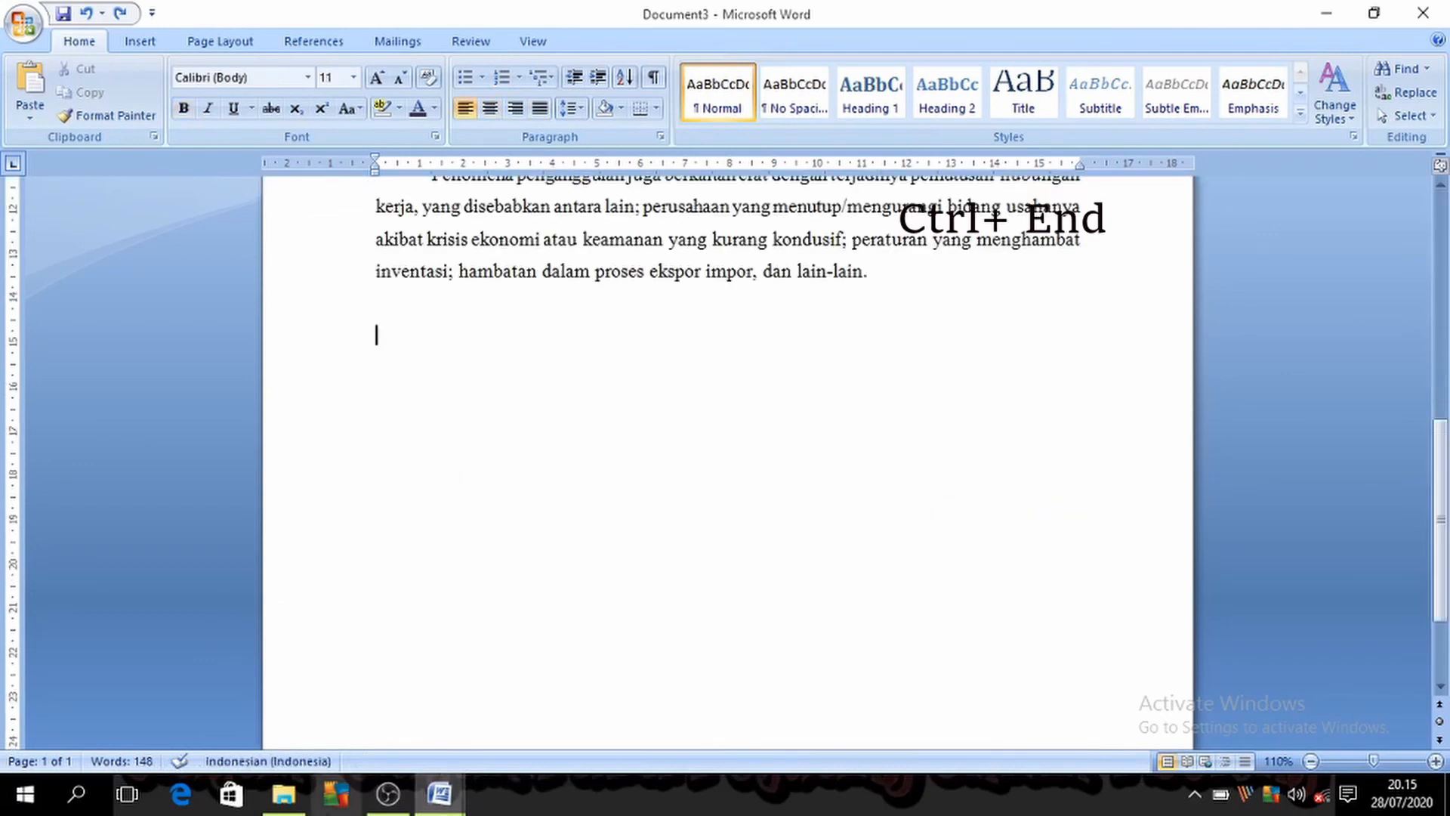
Step: Switch to Document1 and delete the "Ctrl + Page down" and "Ctrl + Page up" entries from the shortcut list
mouse_move(439, 792)
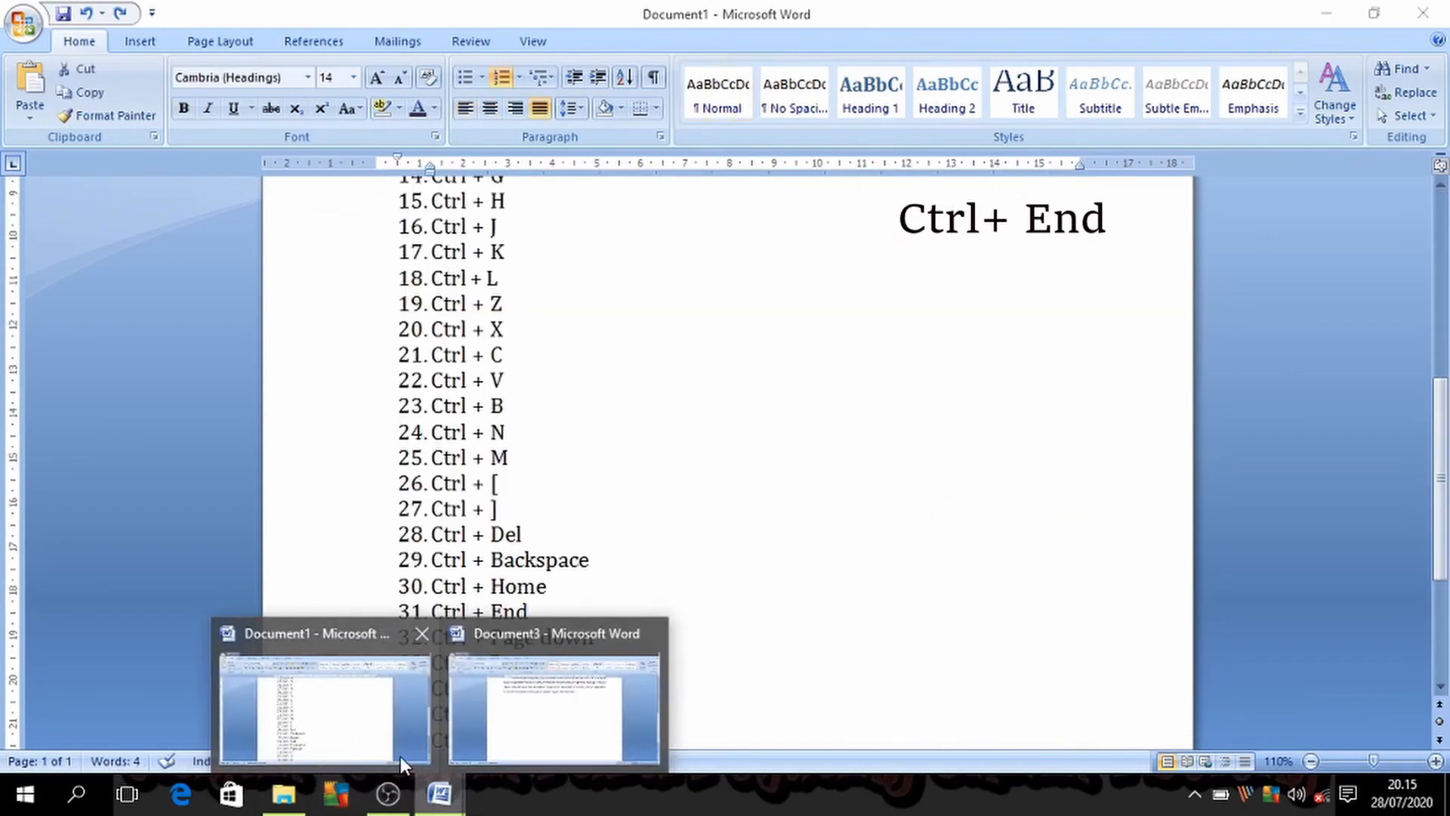
click(401, 755)
scroll(511, 695, down, 1)
drag(432, 631, 434, 592)
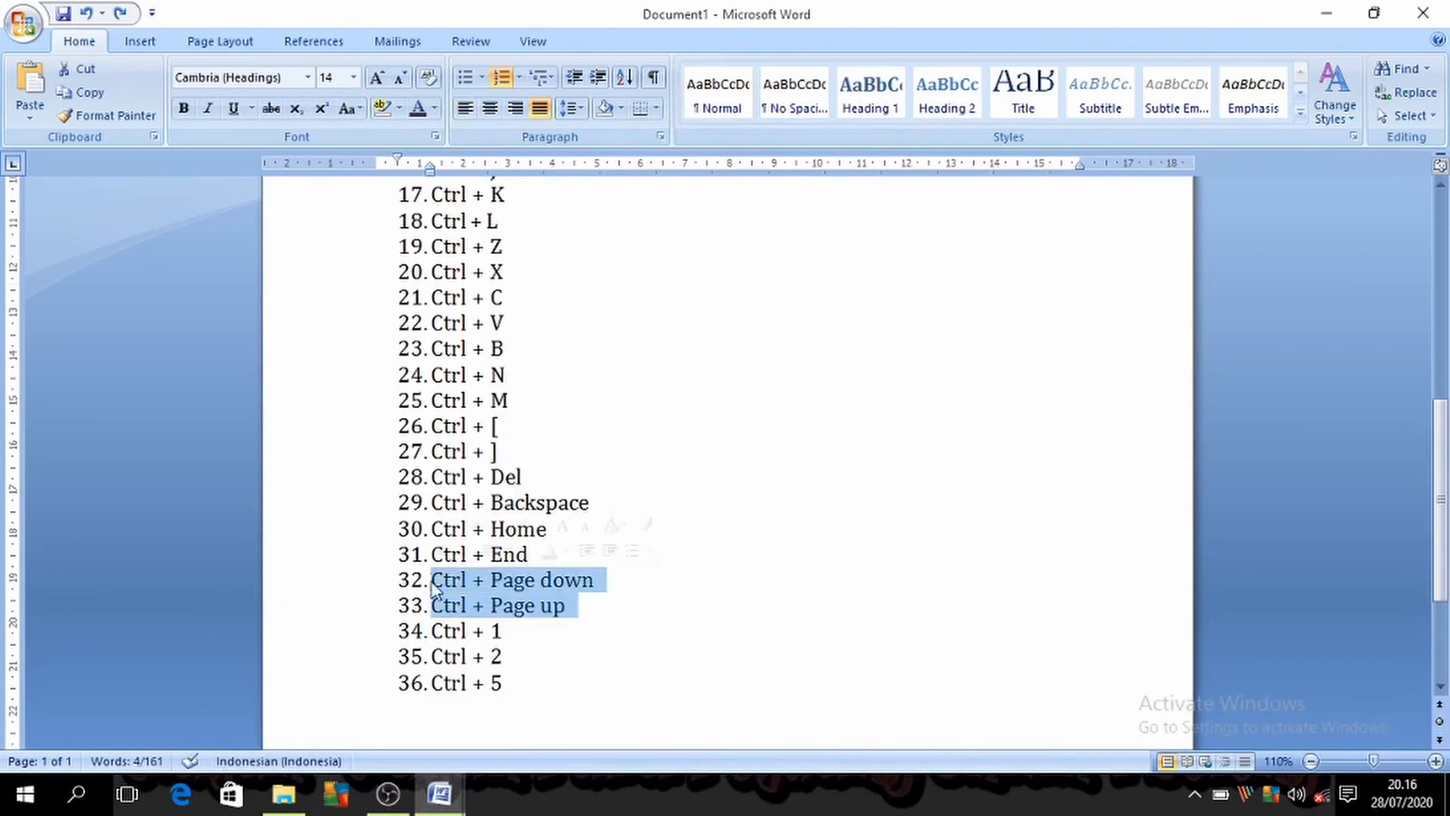
key(Delete)
click(588, 630)
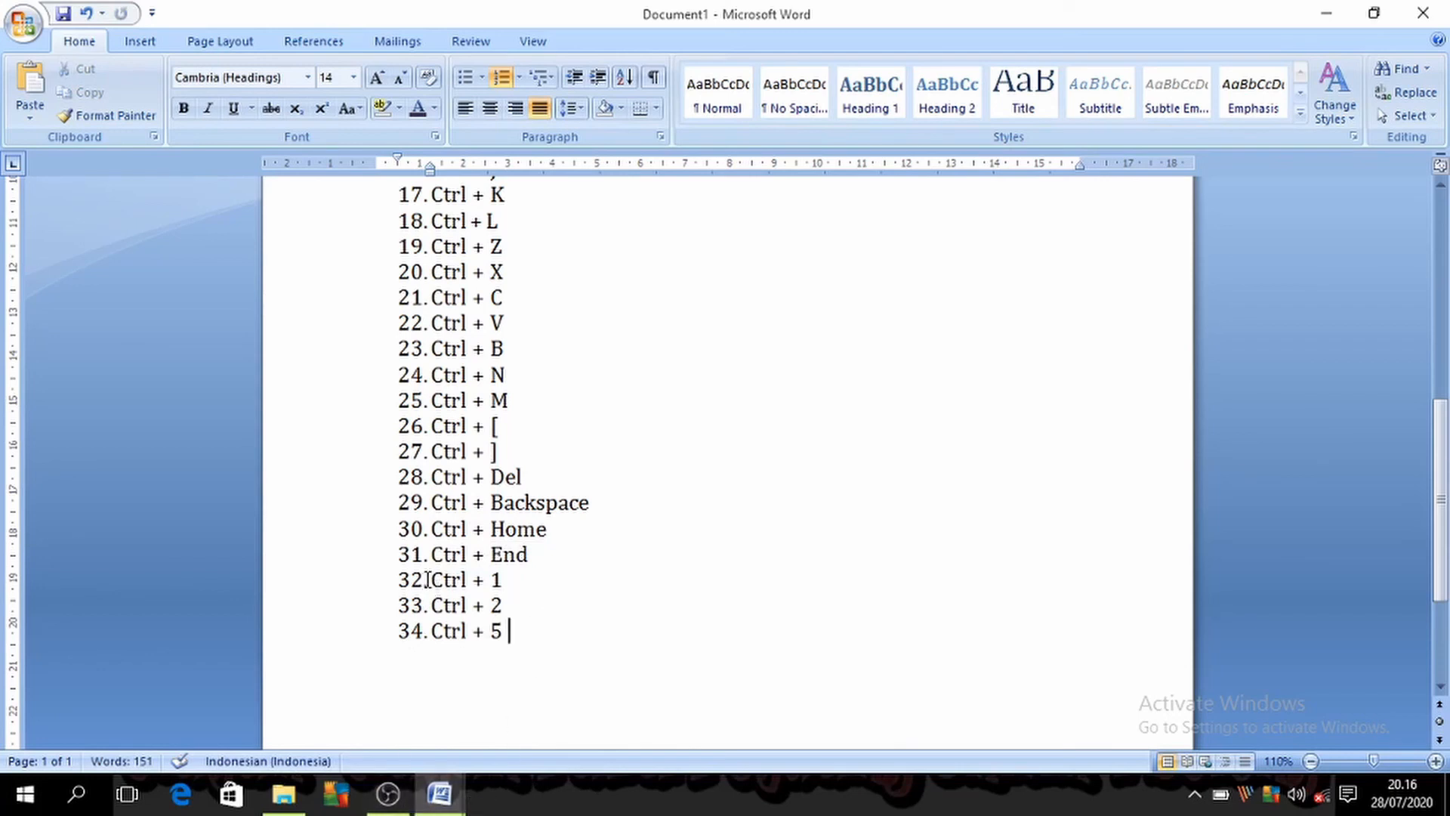
Step: Highlight the "Ctrl + 1", "Ctrl + 2" and "Ctrl + 5" entries in the Document1 list and return to Document3
drag(428, 580, 527, 624)
key(ctrl+i)
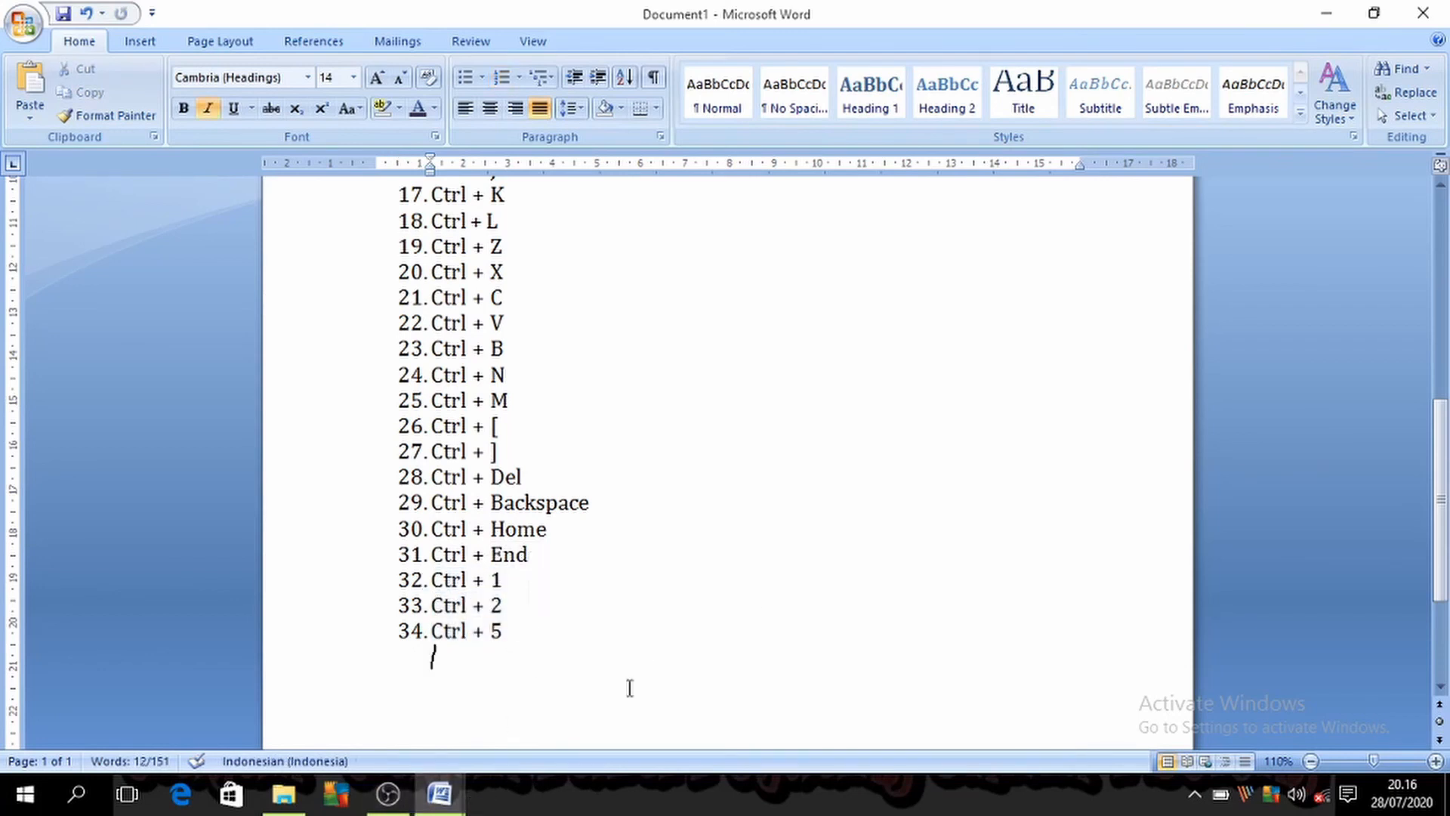
click(459, 795)
click(505, 719)
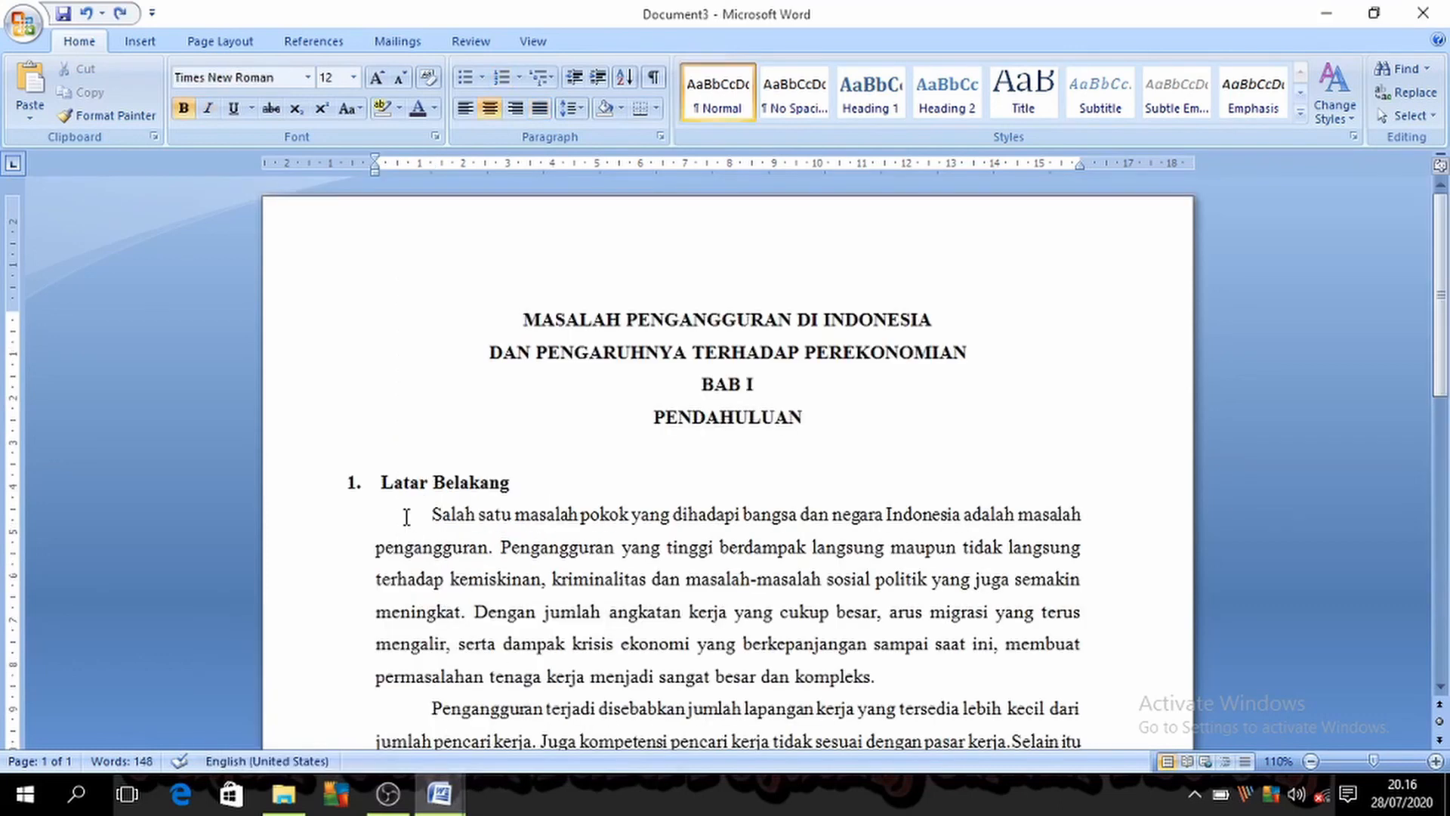
Step: Set the first body paragraph's line spacing to 1,0 and check it in the line spacing options
drag(406, 516, 921, 671)
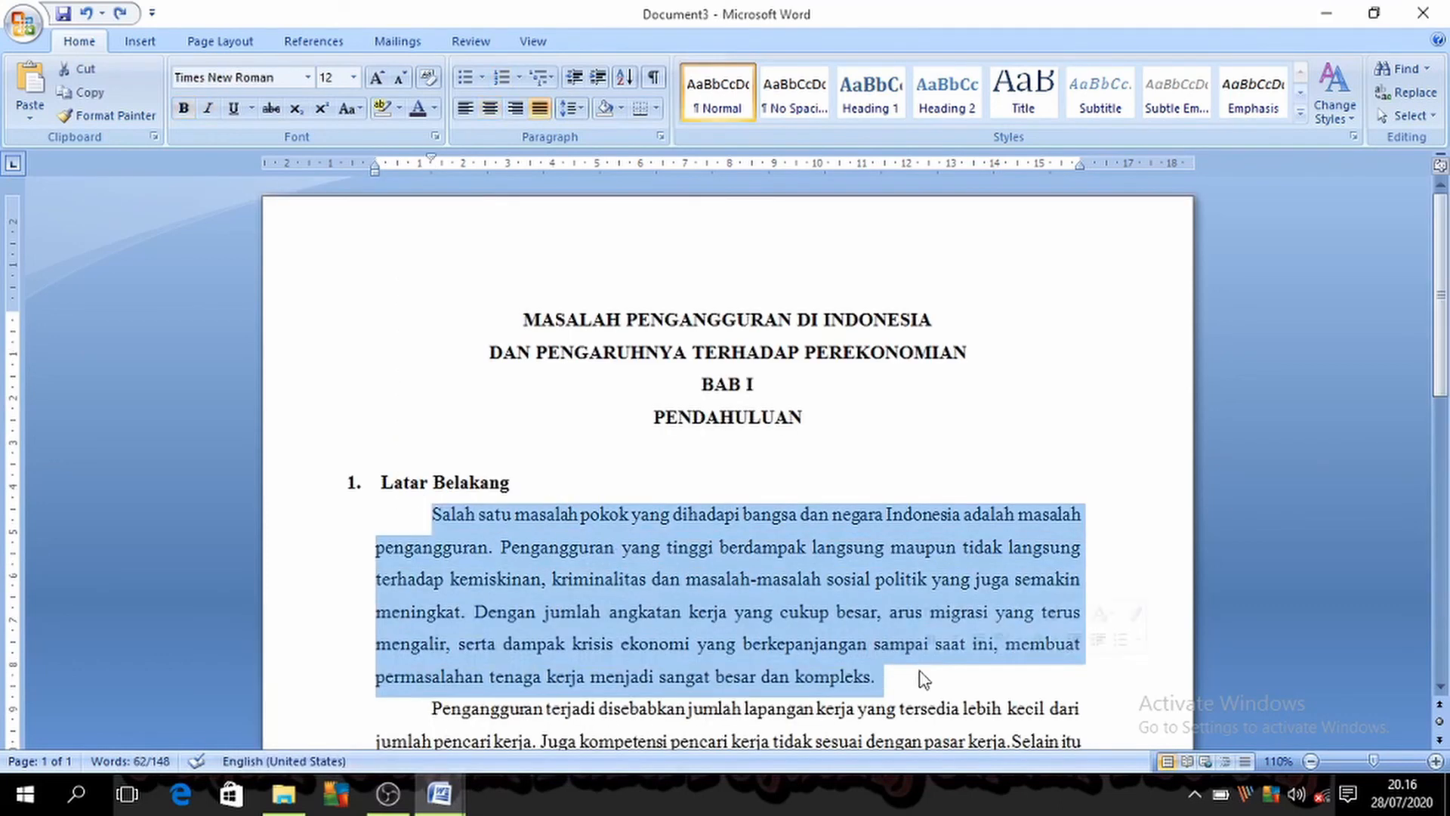
key(ctrl+1)
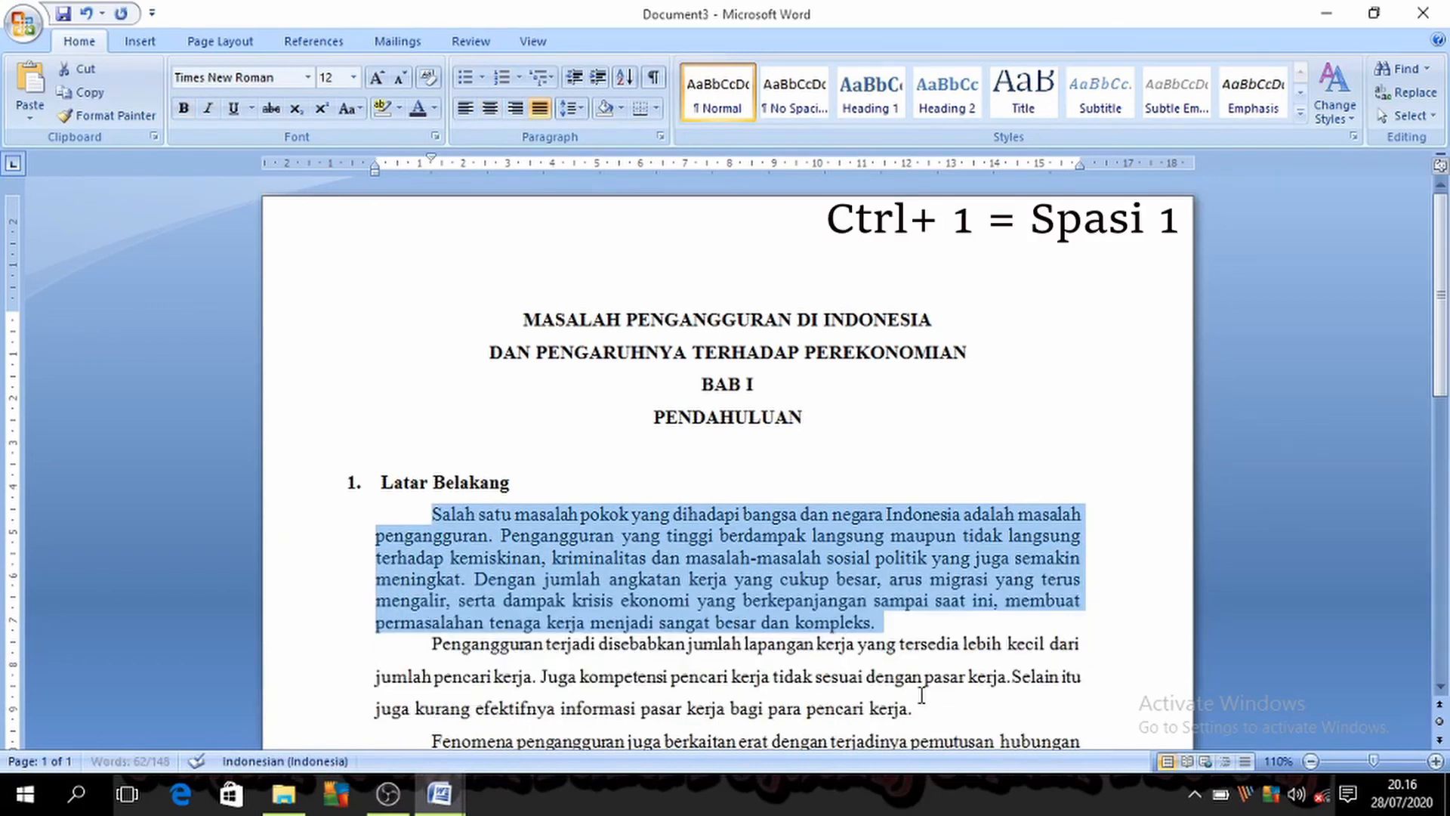
click(576, 111)
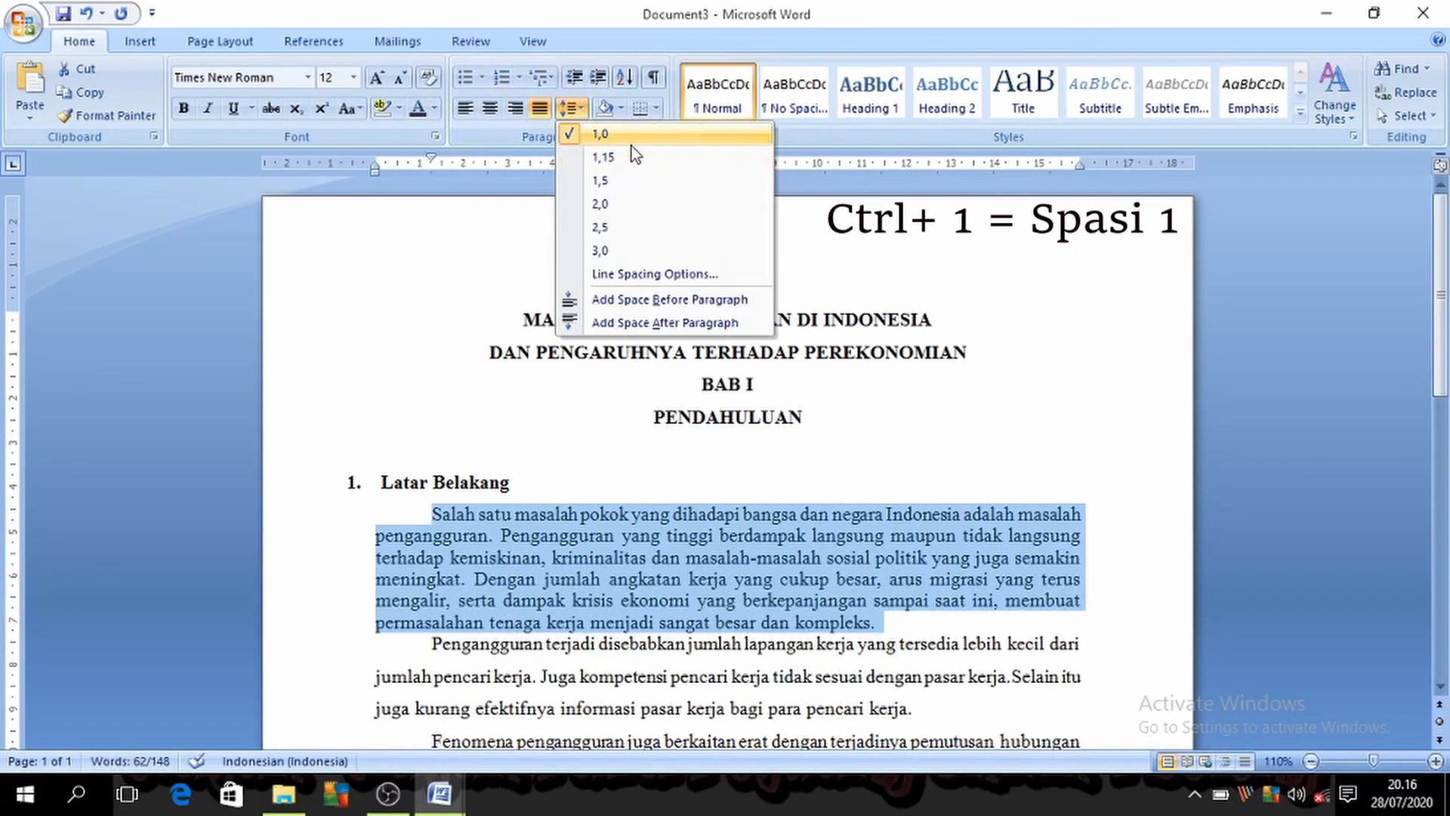
key(Escape)
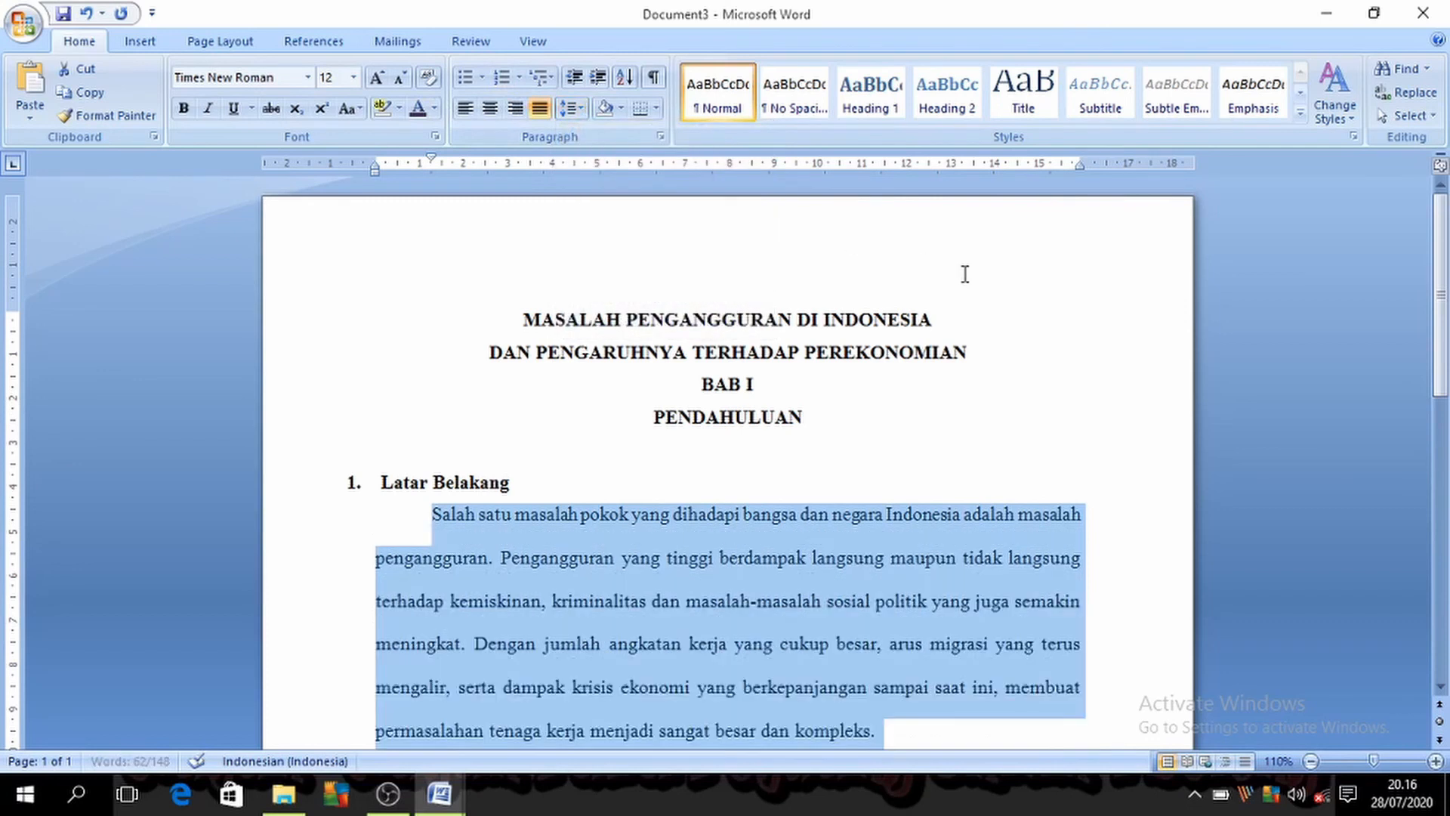
Step: Set the selected paragraph's line spacing to 2,0 and check it in the line spacing options
key(ctrl+2)
click(572, 108)
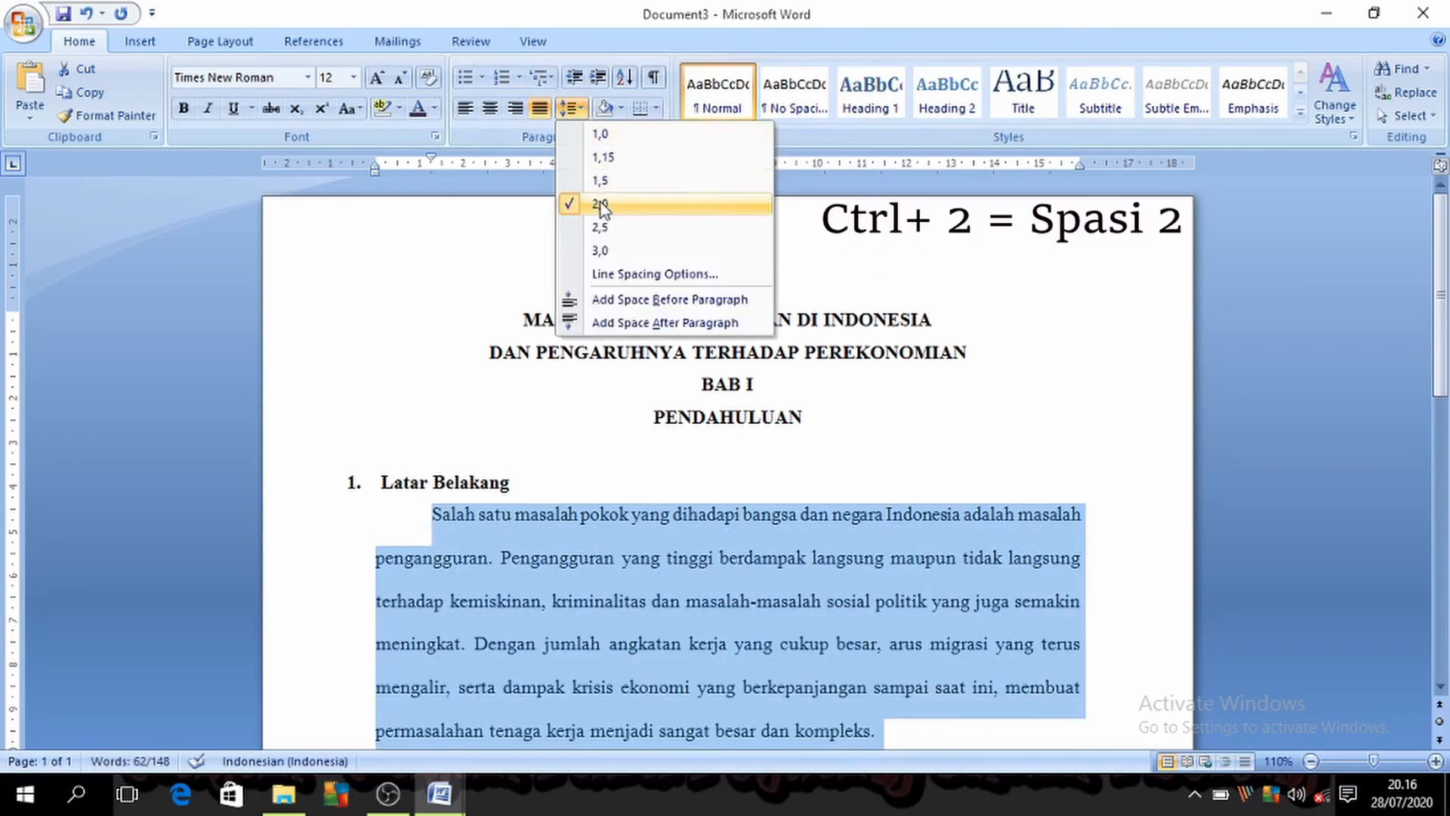
key(Escape)
Step: Set the selected paragraph's line spacing to 1,5 and check it in the line spacing options
key(ctrl+5)
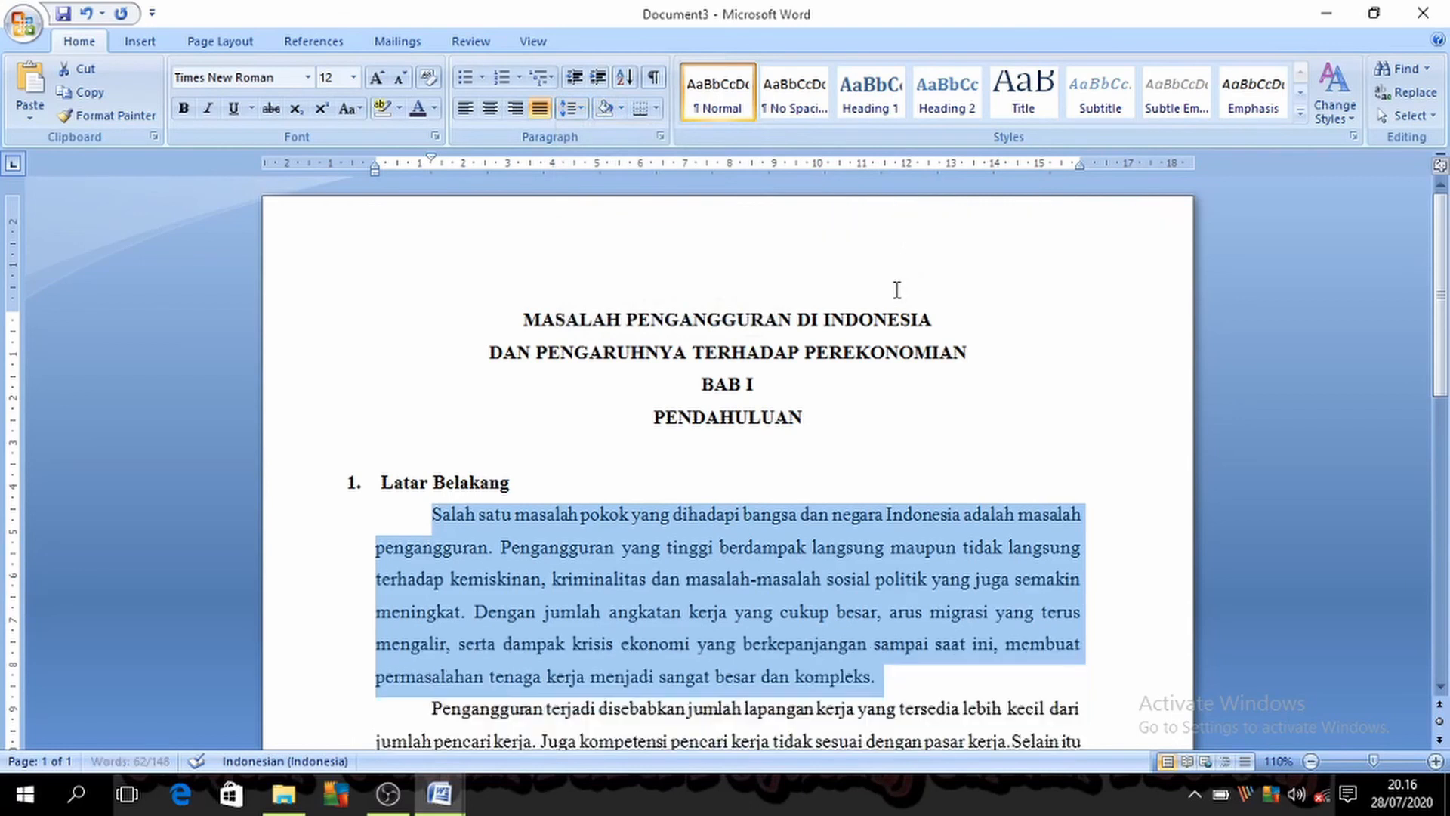
click(572, 107)
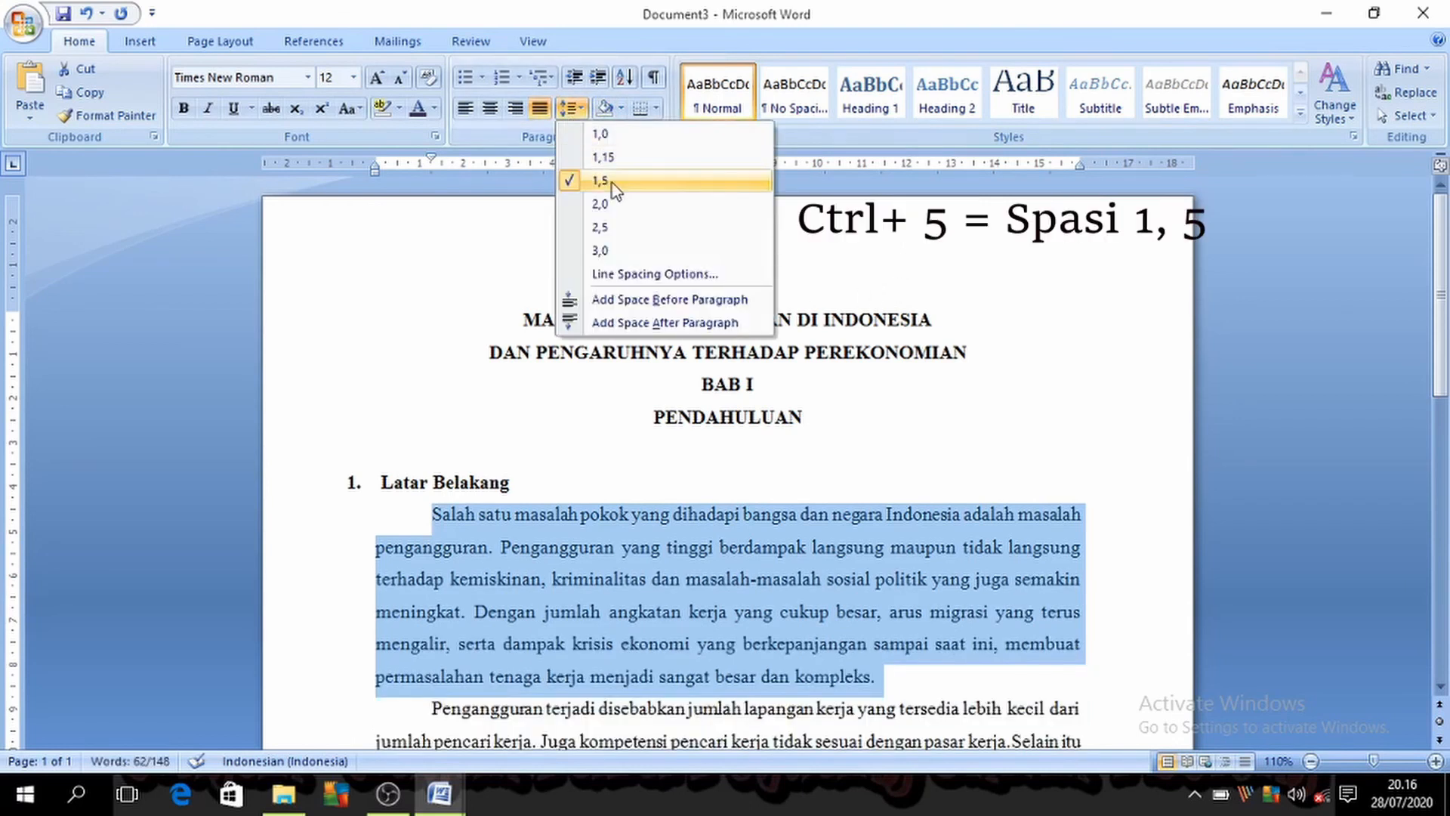
key(Escape)
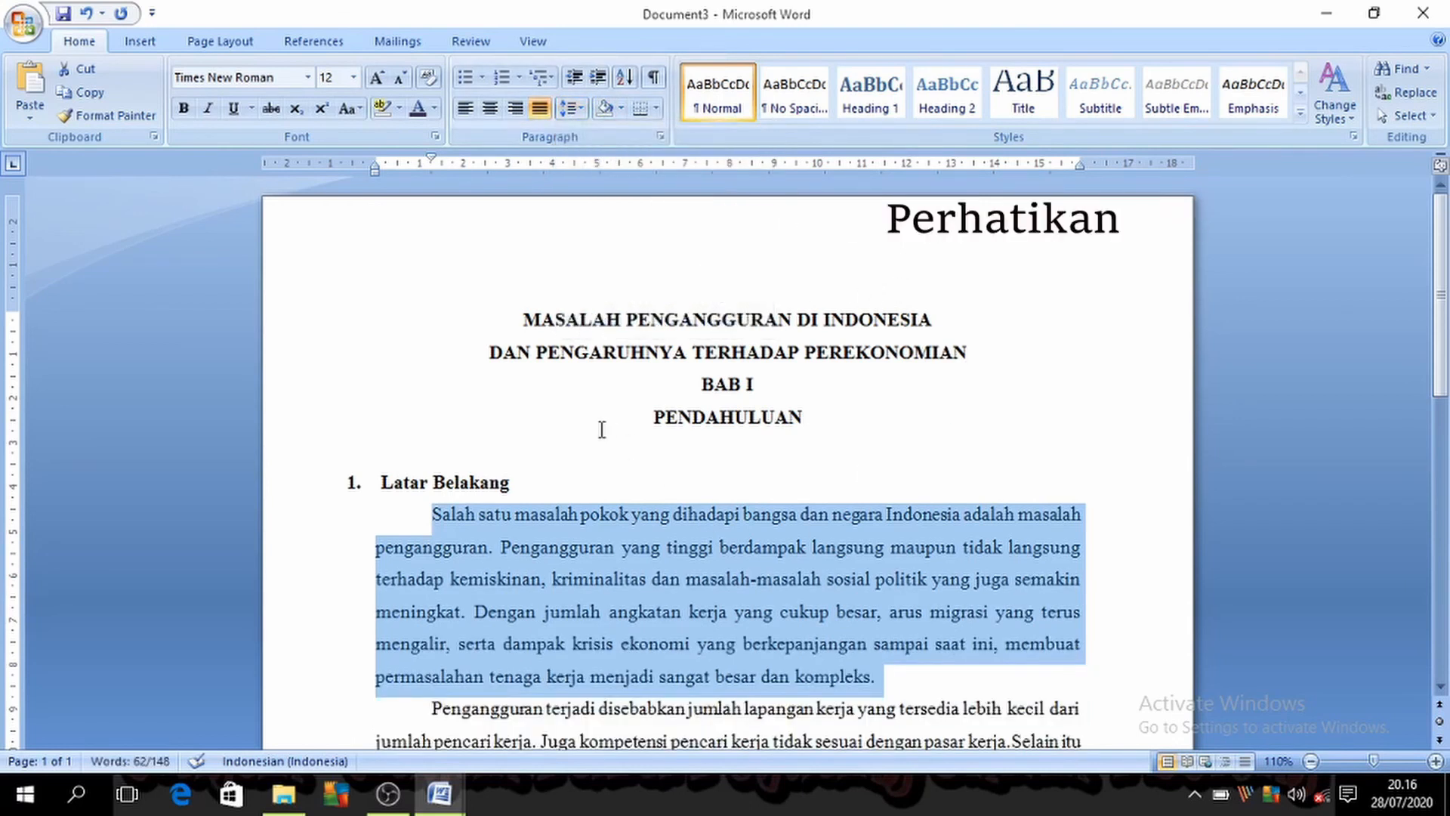
Step: Cycle the selected paragraph's line spacing through 1,0 and 2,0 and back to 1,5, staying in Document3
key(ctrl+1)
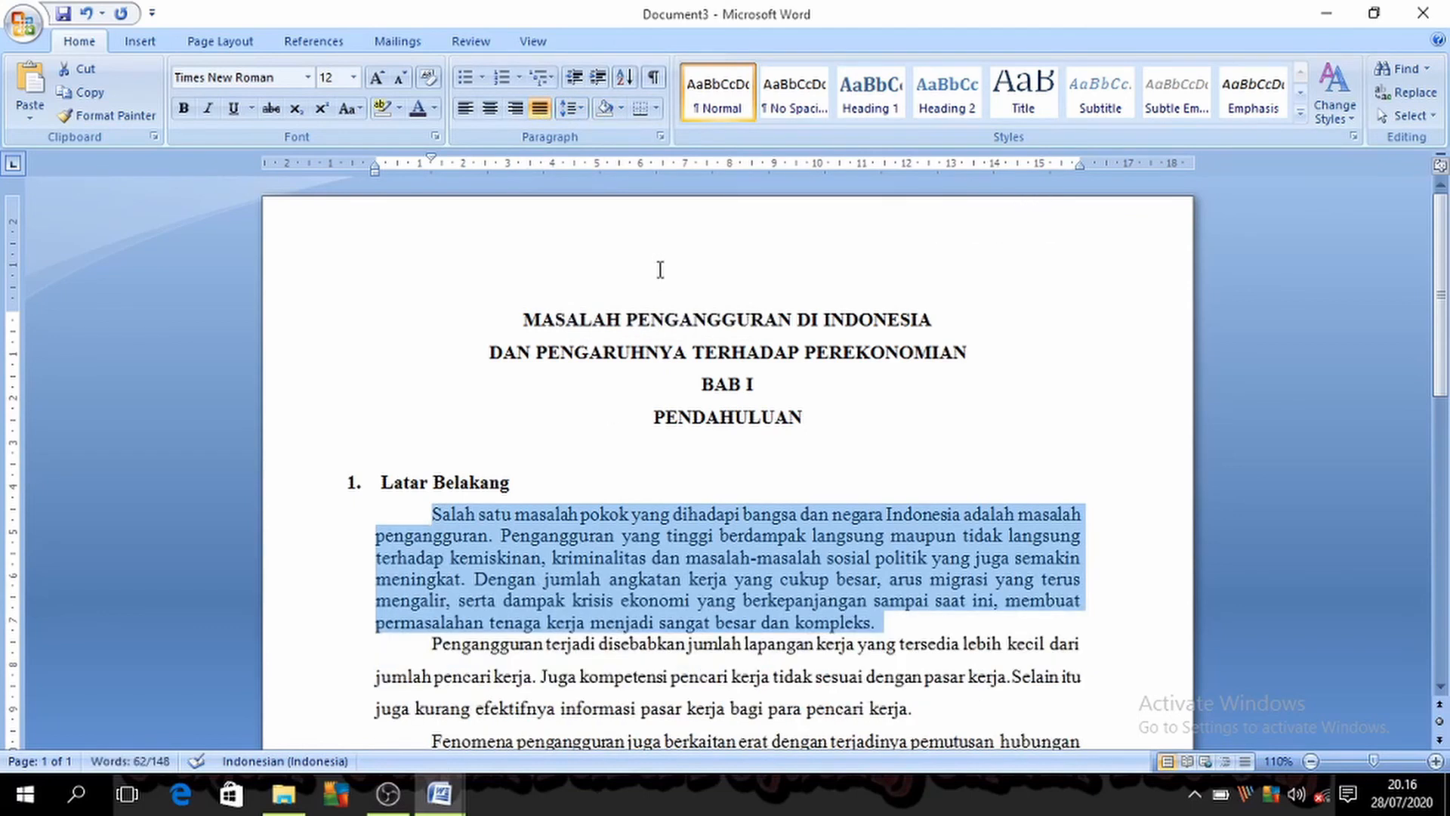
key(ctrl+2)
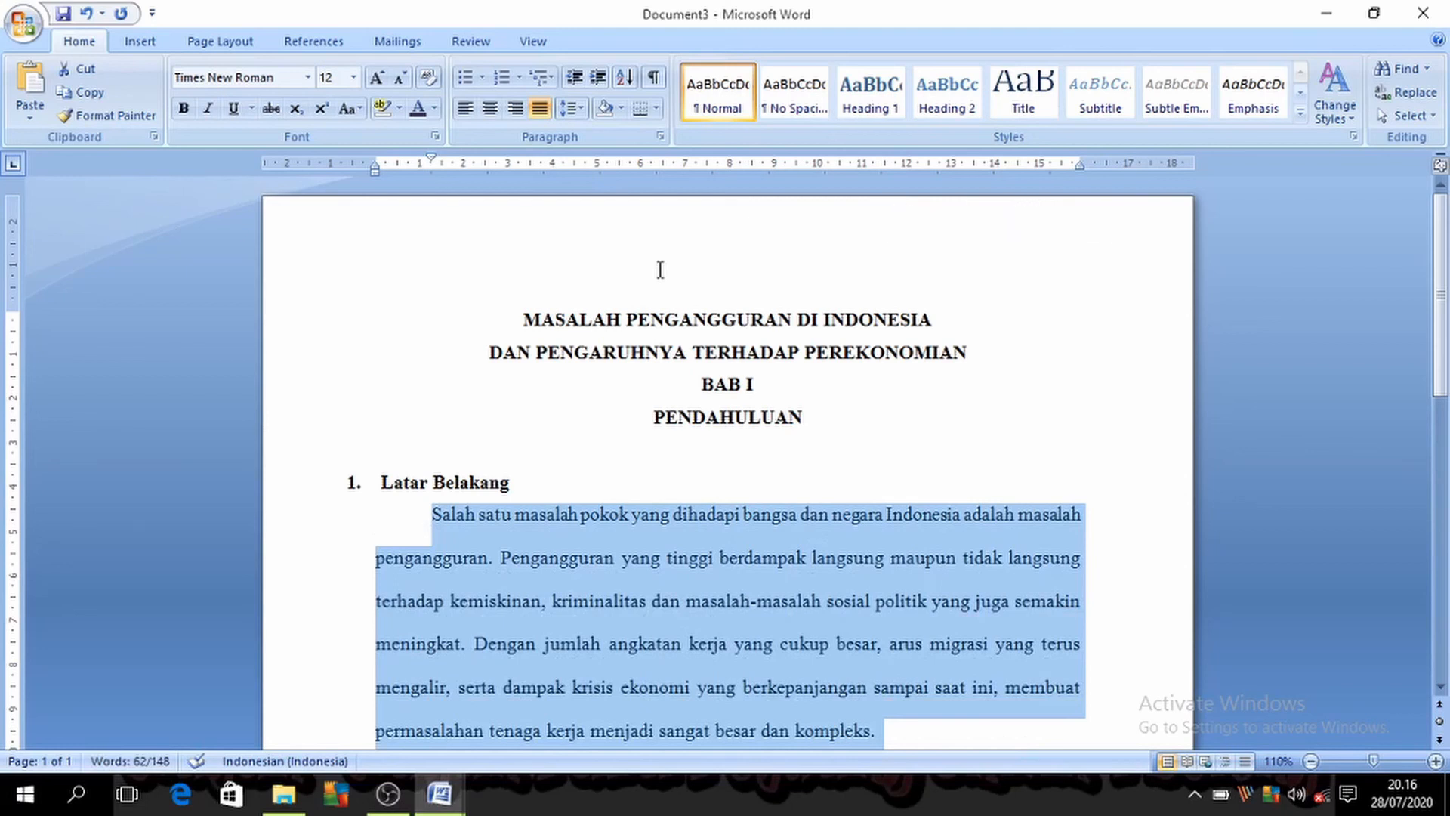
key(ctrl+5)
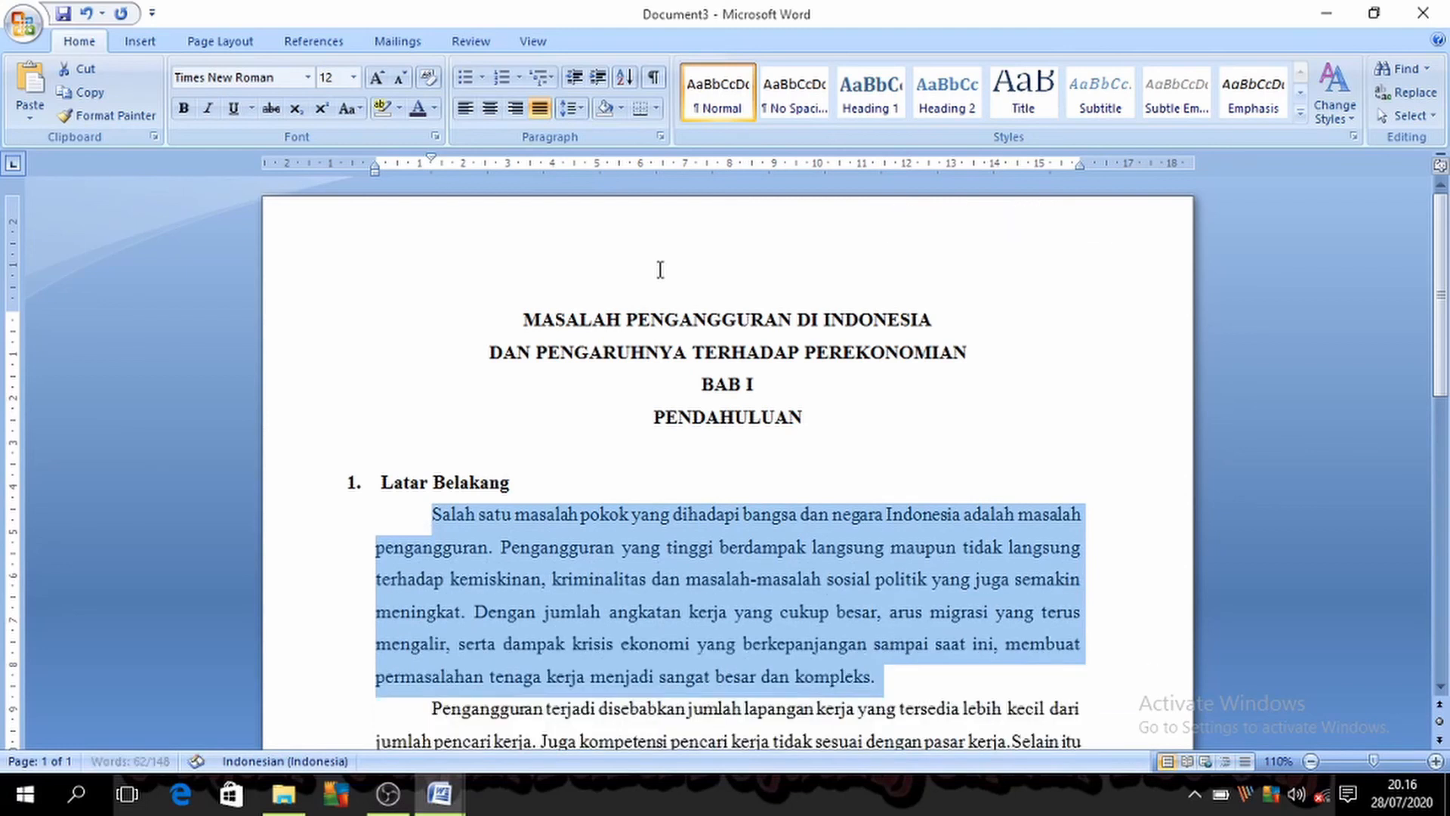
click(578, 98)
click(579, 99)
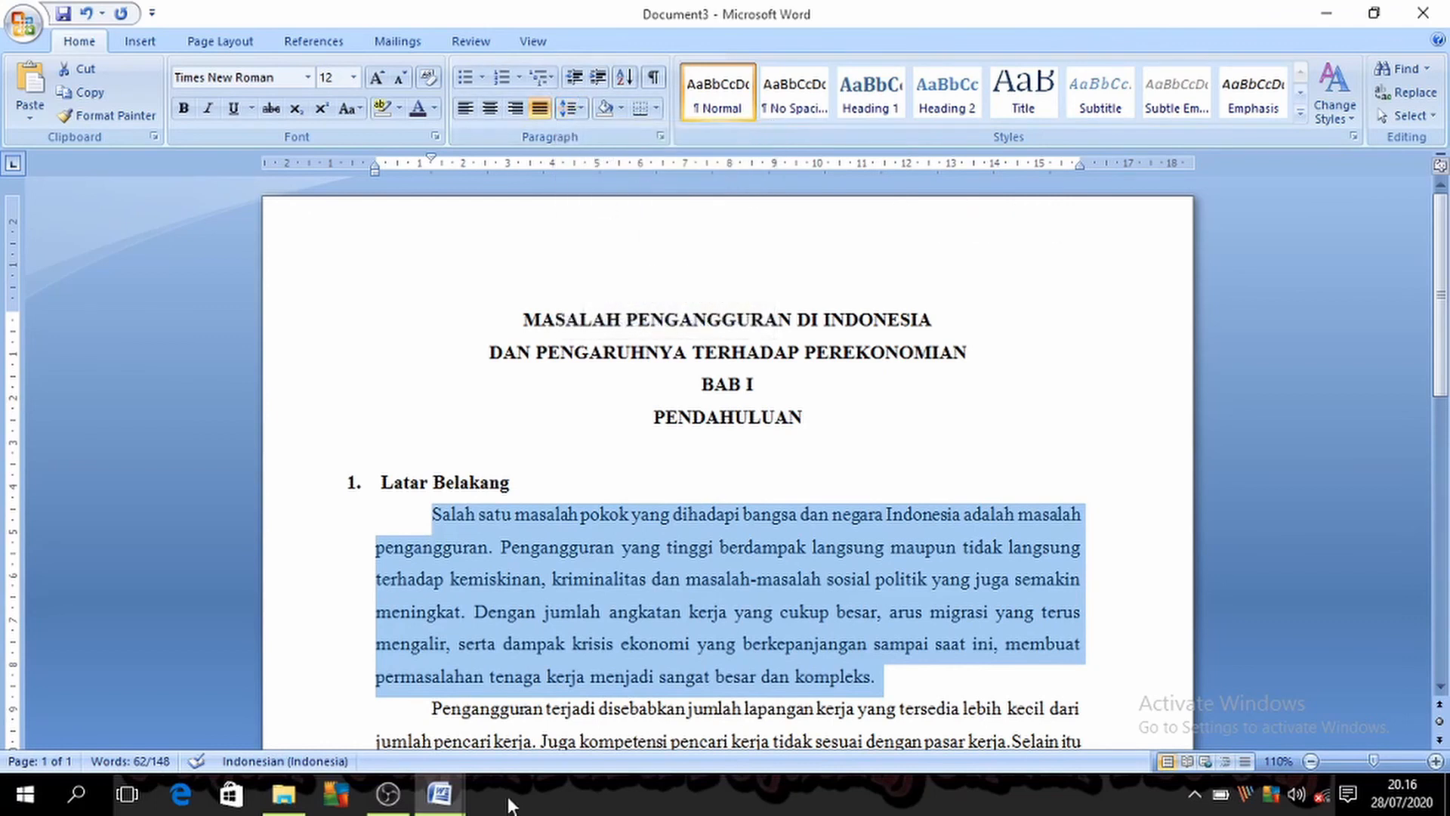
mouse_move(440, 794)
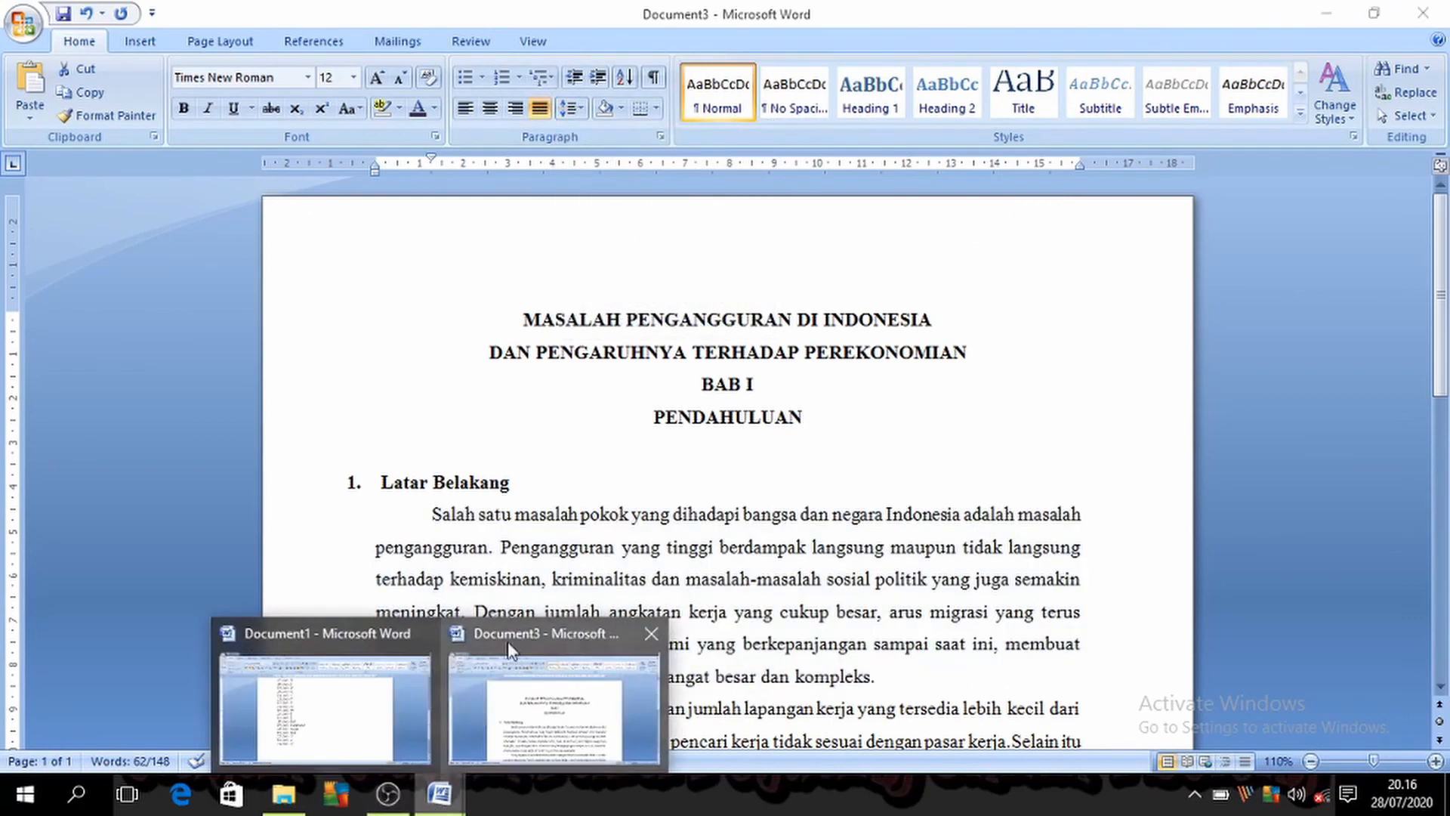
click(510, 650)
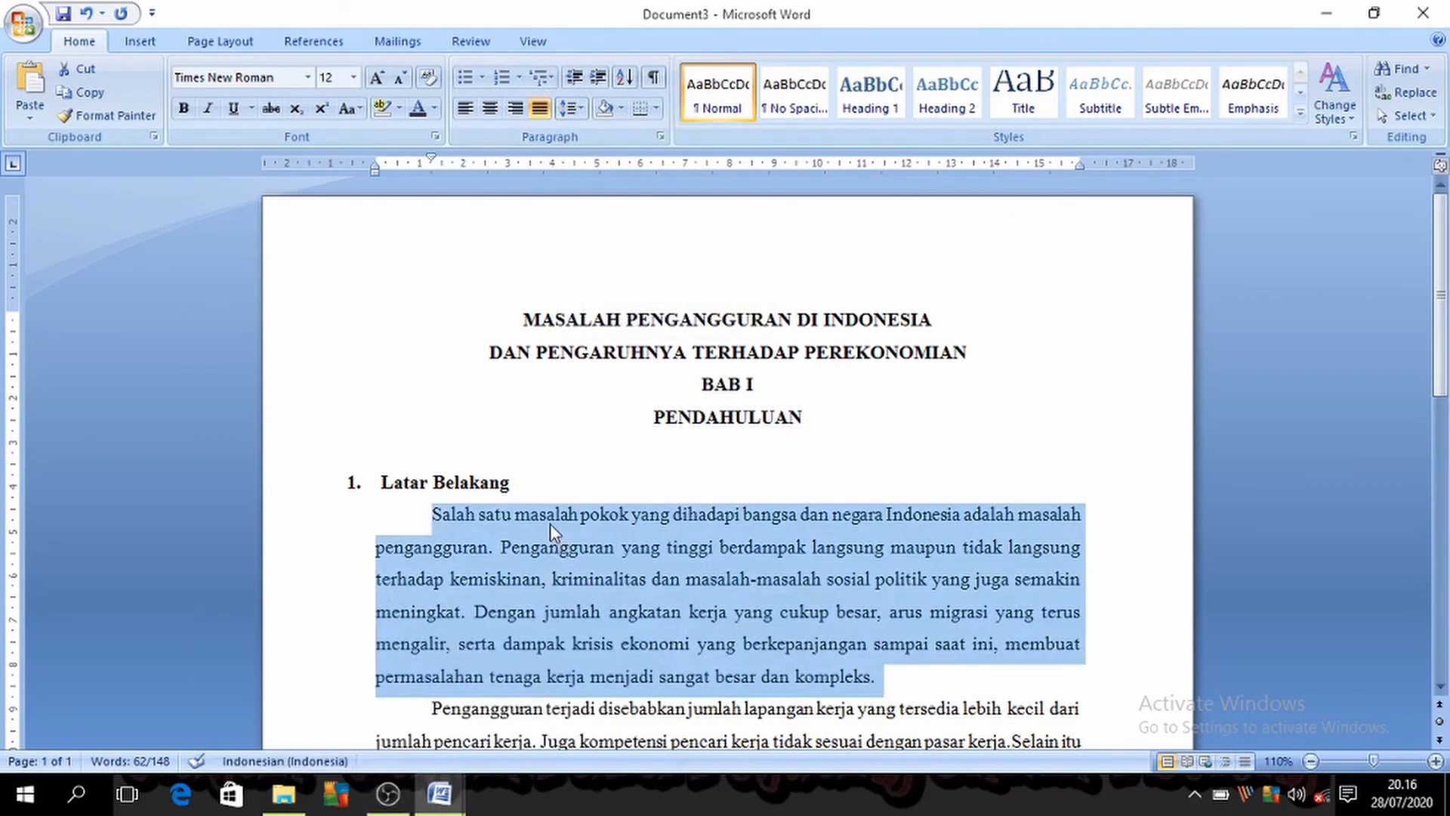